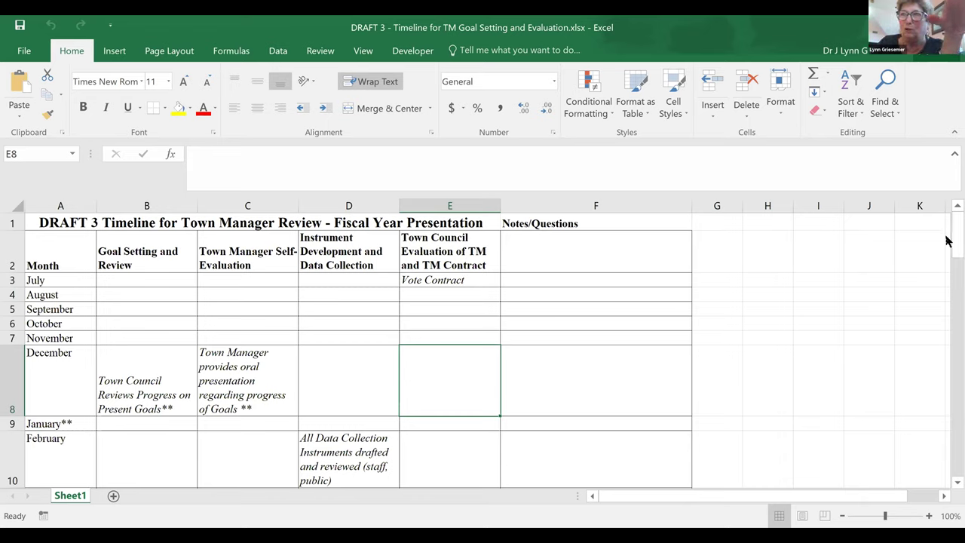
# Review April's self-evaluation entry in C12 and the contract section and questions under "Items to include in the GOL Report?" in rows 27 to 31
pyautogui.moveTo(948, 243); pyautogui.dragTo(948, 323)
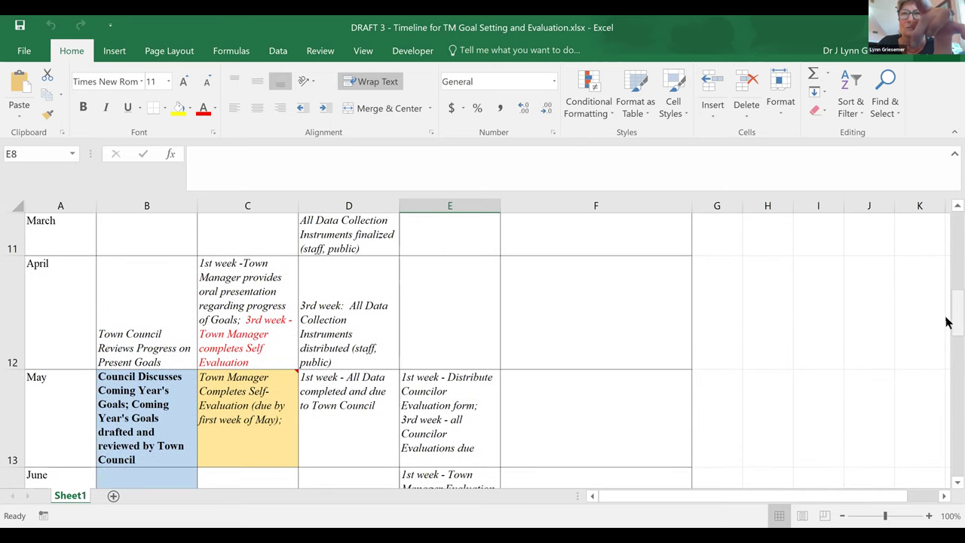
pyautogui.click(248, 318)
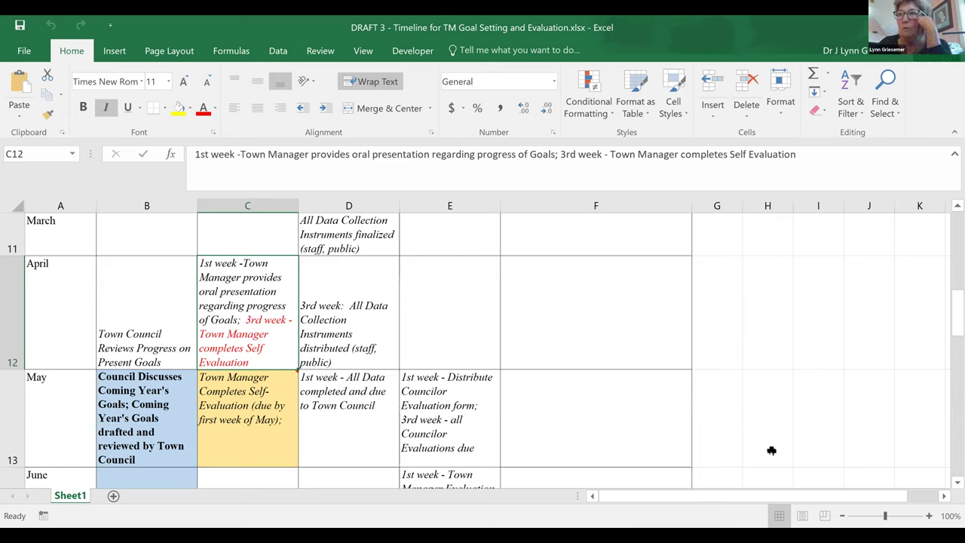
pyautogui.moveTo(948, 318); pyautogui.dragTo(948, 435)
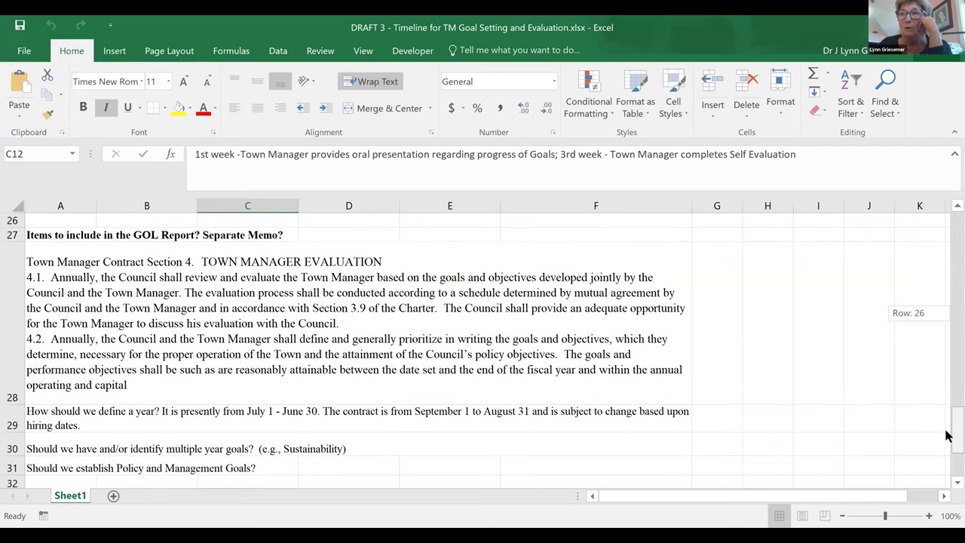
pyautogui.moveTo(948, 435)
pyautogui.mouseDown()
pyautogui.moveTo(948, 464)
pyautogui.moveTo(947, 441)
pyautogui.mouseUp()
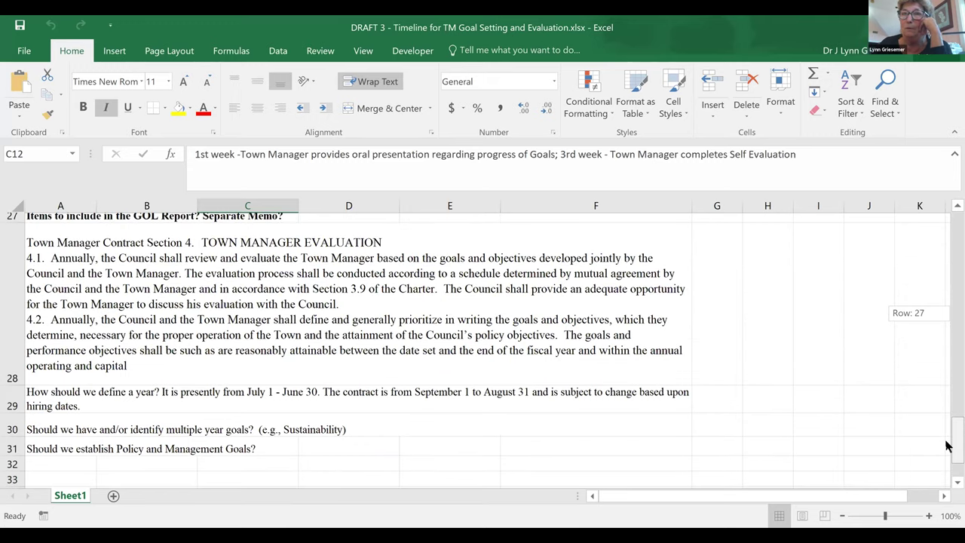
pyautogui.moveTo(947, 441); pyautogui.dragTo(947, 441)
pyautogui.click(36, 454)
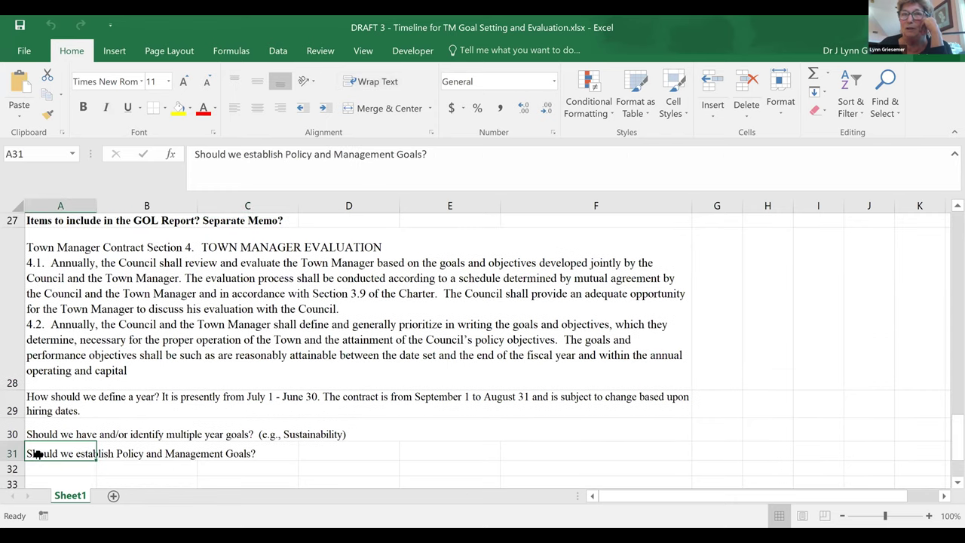
pyautogui.moveTo(36, 454); pyautogui.dragTo(257, 454)
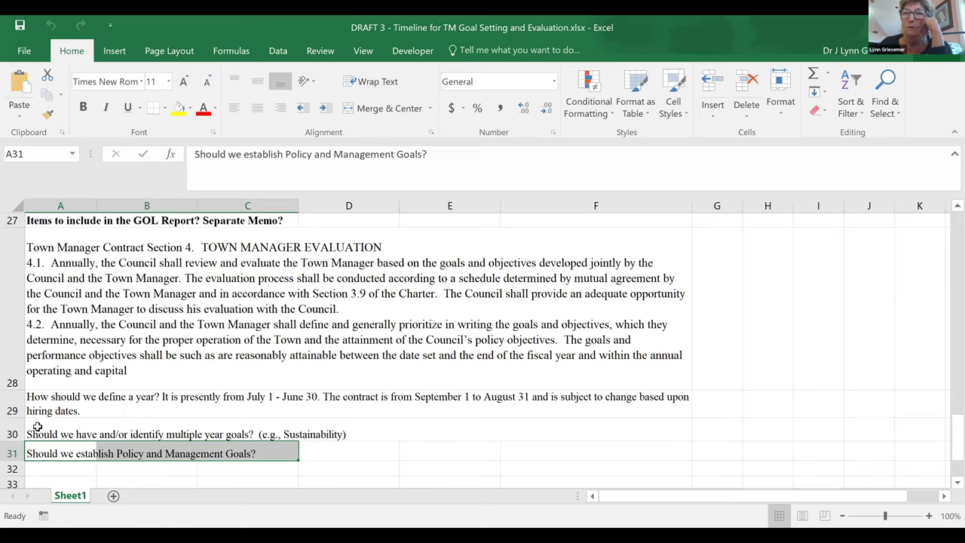
pyautogui.click(173, 435)
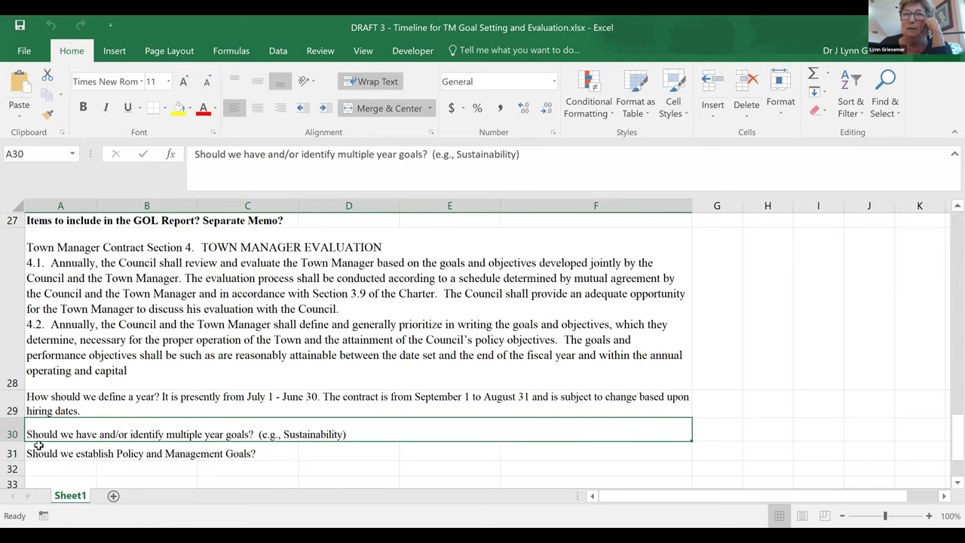
pyautogui.click(39, 399)
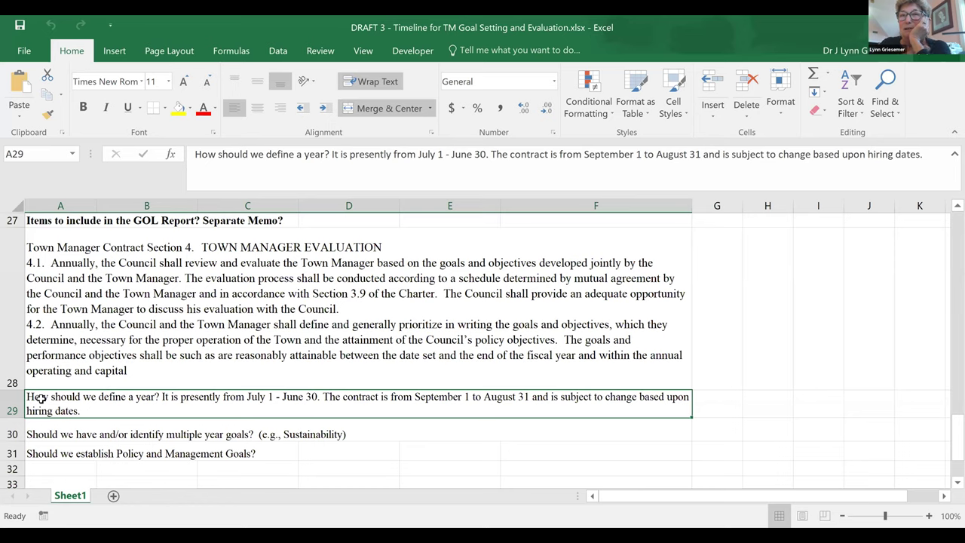
pyautogui.click(87, 248)
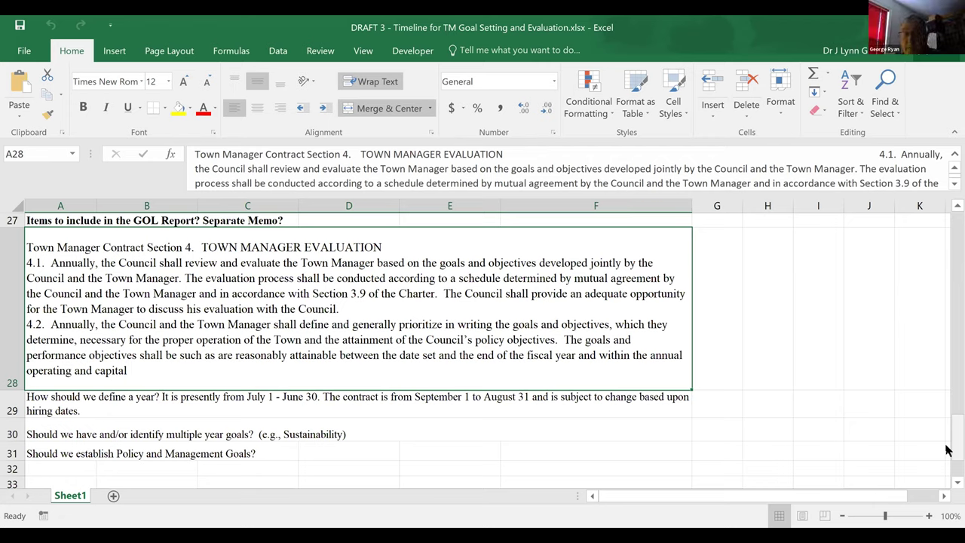
# Return to the timeline and read the comment on May's Town Manager self-evaluation entry in C13
pyautogui.moveTo(949, 450); pyautogui.dragTo(948, 227)
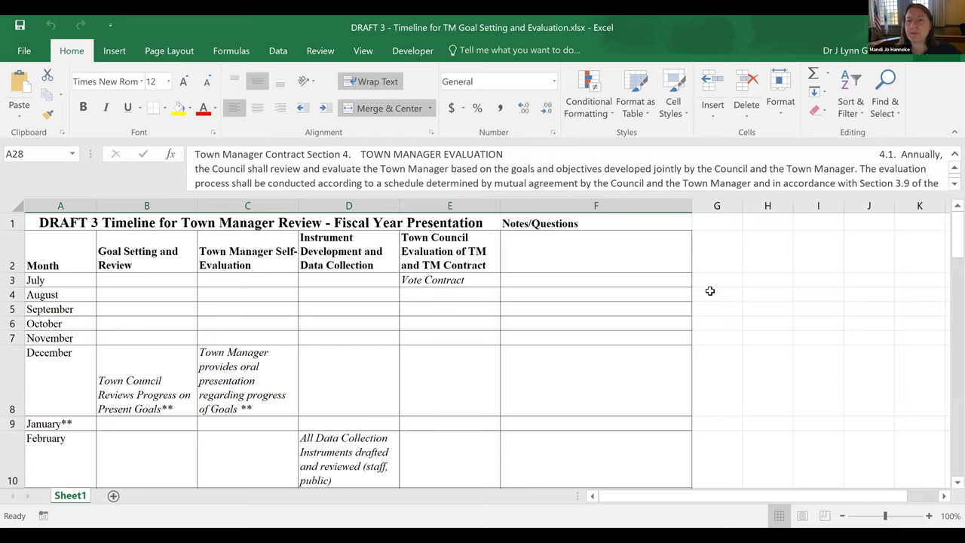
pyautogui.moveTo(952, 223); pyautogui.dragTo(949, 311)
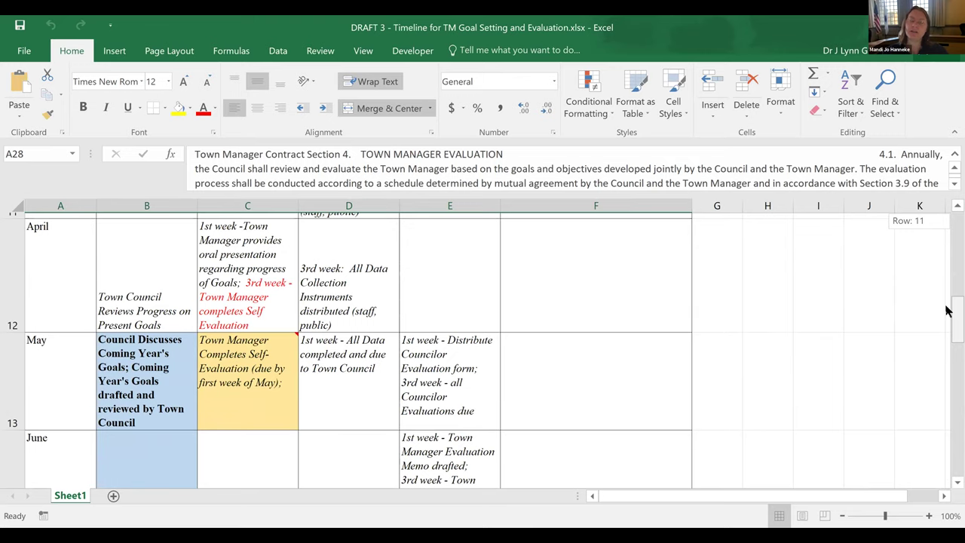
pyautogui.moveTo(948, 311); pyautogui.dragTo(948, 311)
pyautogui.scroll(-1, 573, 339)
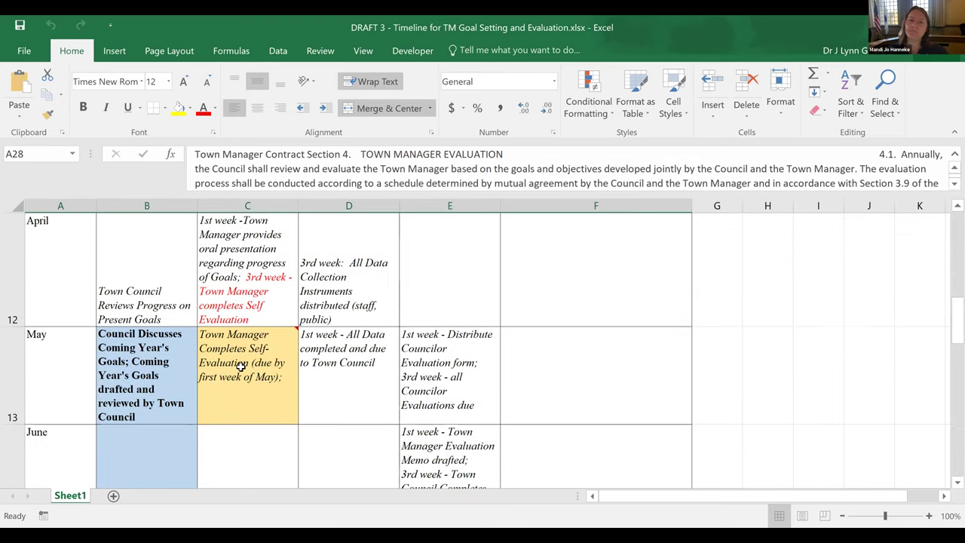
pyautogui.moveTo(239, 365)
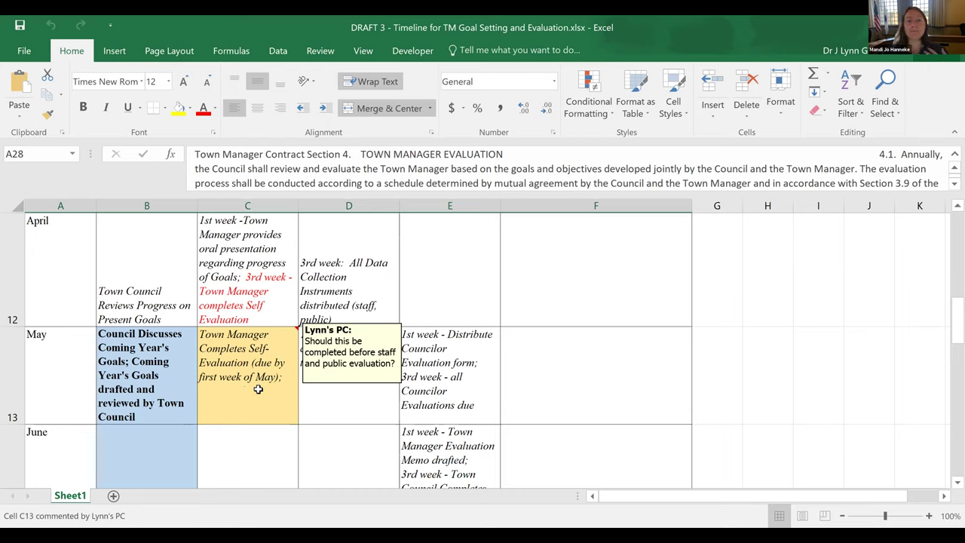
# Set the font colour of "rd week - Town Manager completes Self Evaluation" in April's cell C12 to Automatic
pyautogui.click(242, 306)
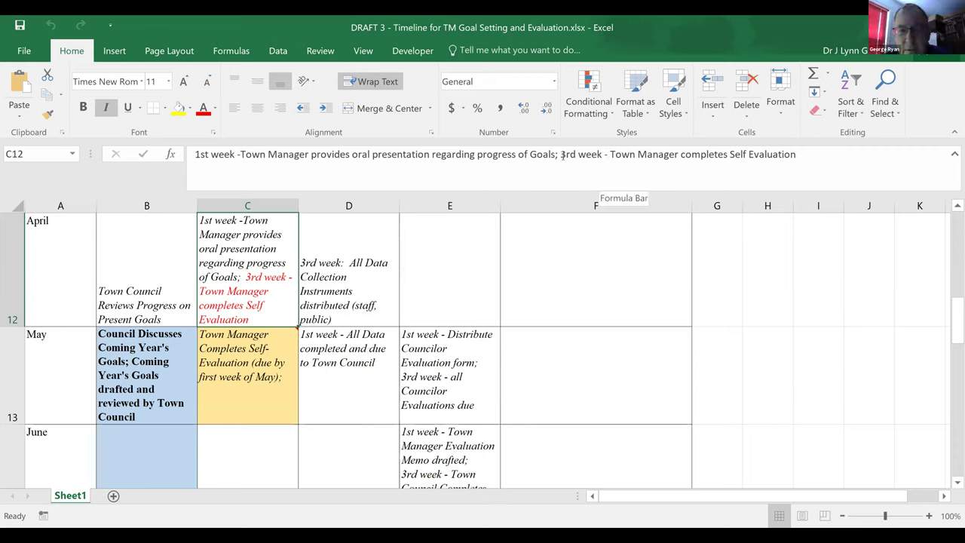
pyautogui.moveTo(561, 154); pyautogui.dragTo(603, 154)
pyautogui.moveTo(680, 159); pyautogui.dragTo(760, 160)
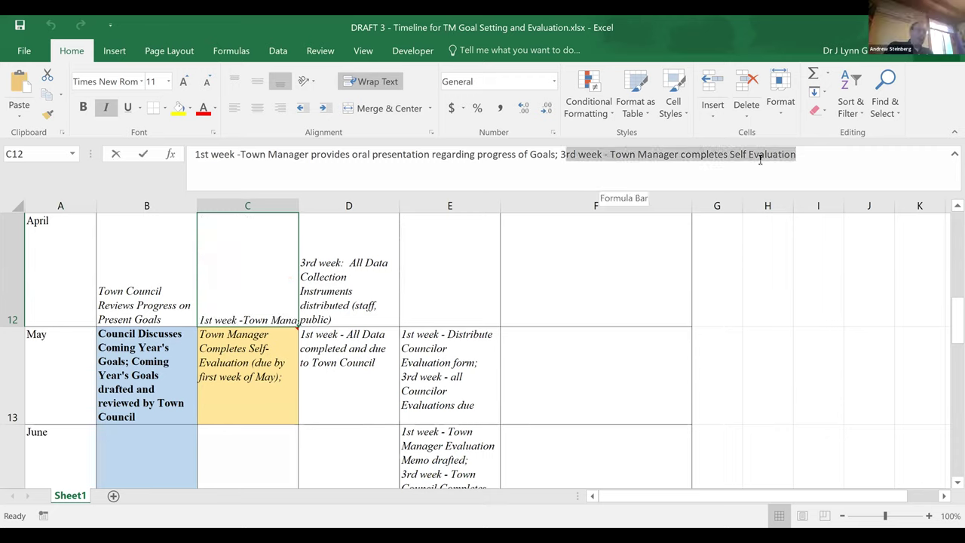
pyautogui.click(215, 110)
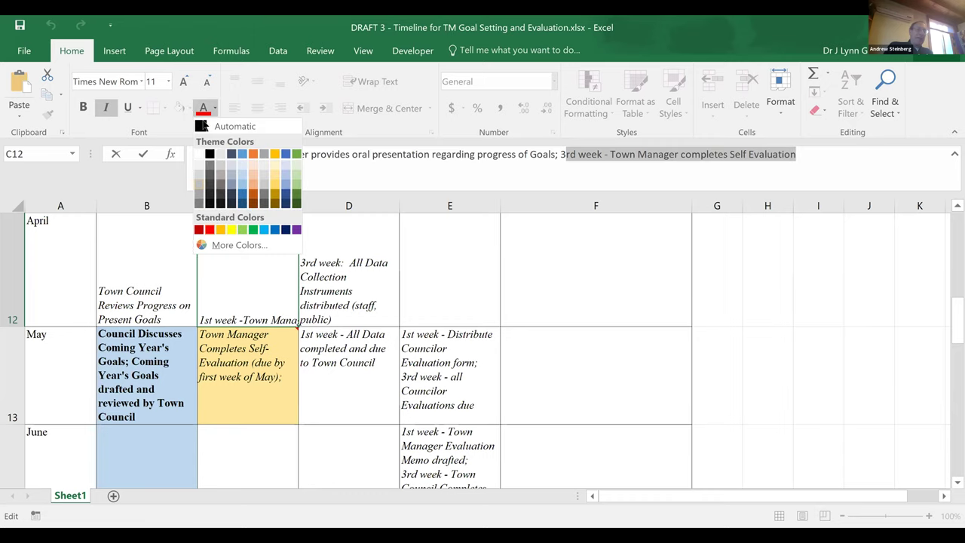
pyautogui.click(202, 128)
pyautogui.click(331, 385)
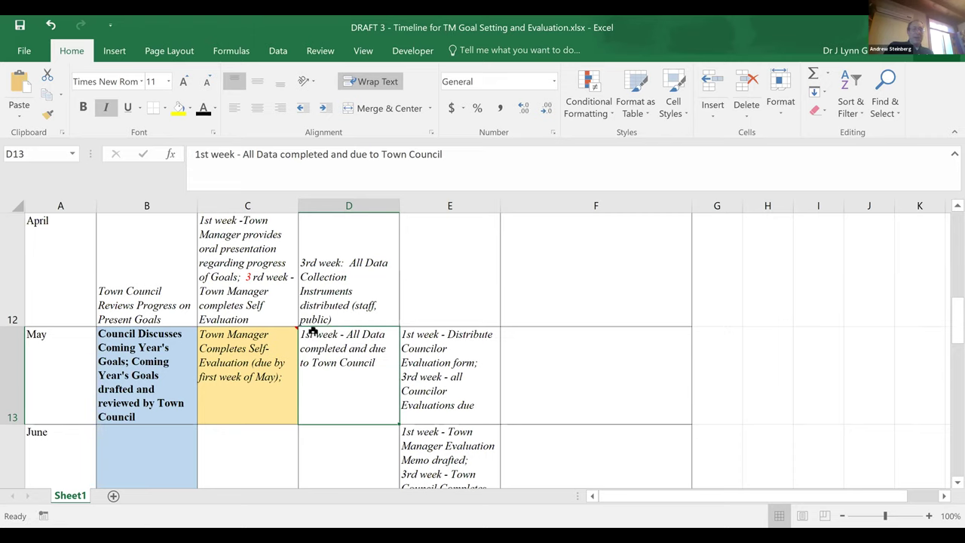
# Examine December's goal review entry in B8 and the Town Manager oral presentation entry in C8
pyautogui.moveTo(948, 324); pyautogui.dragTo(948, 246)
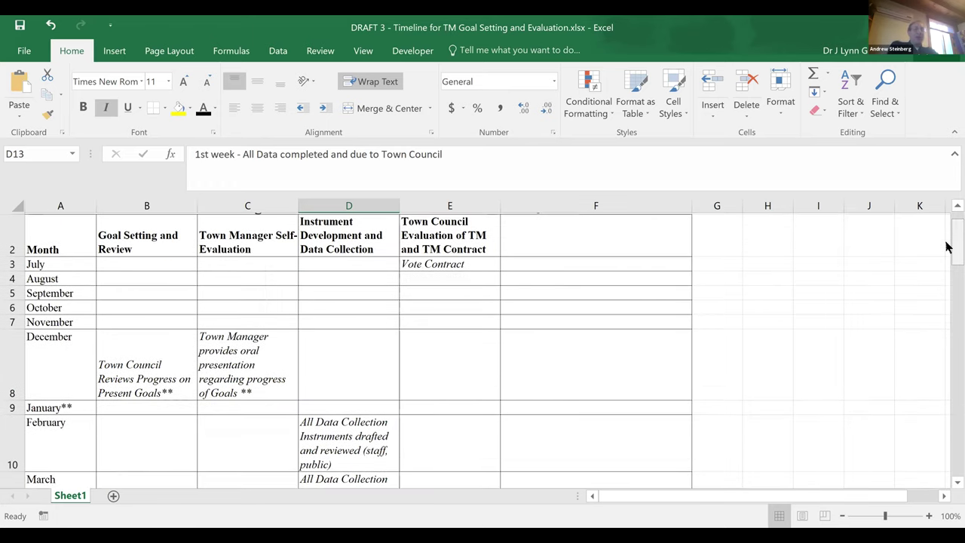
pyautogui.click(140, 370)
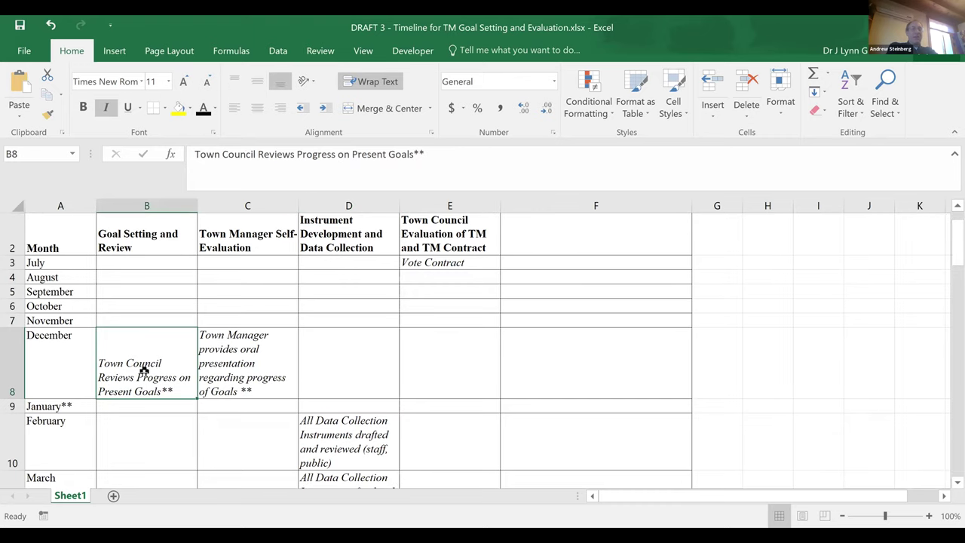
pyautogui.click(245, 369)
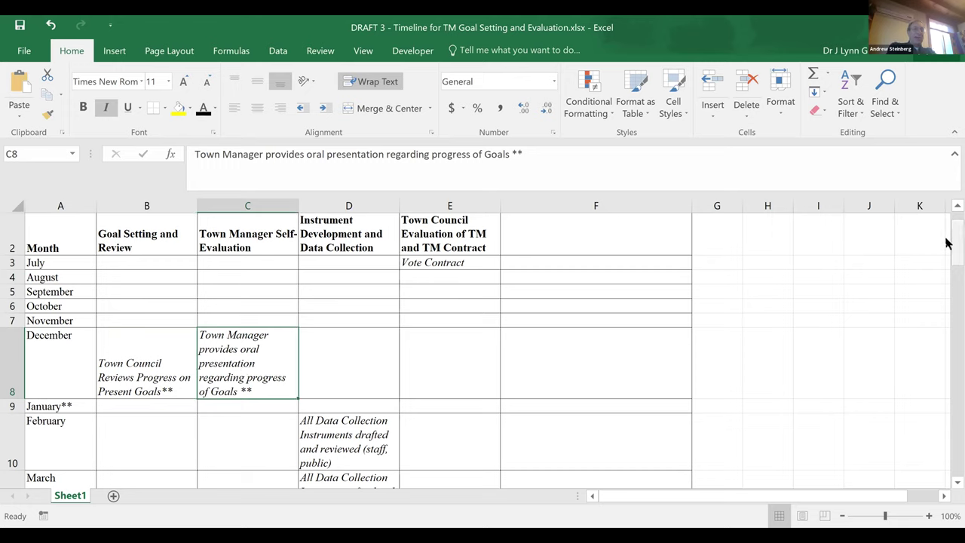
# Compare April's data collection entry in D12 with May's self-evaluation entry and its comment in C13
pyautogui.moveTo(948, 243); pyautogui.dragTo(297, 331)
pyautogui.moveTo(297, 330)
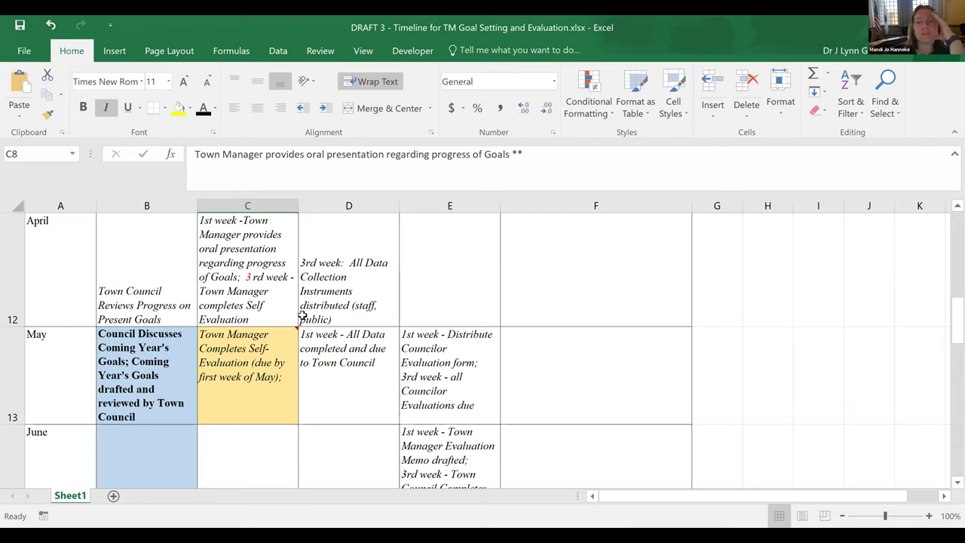
pyautogui.click(318, 274)
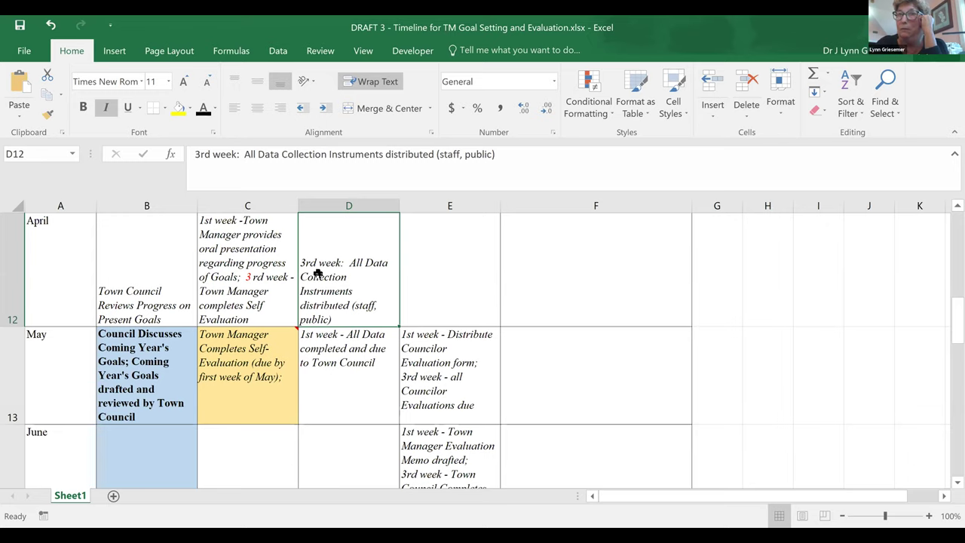
pyautogui.click(259, 352)
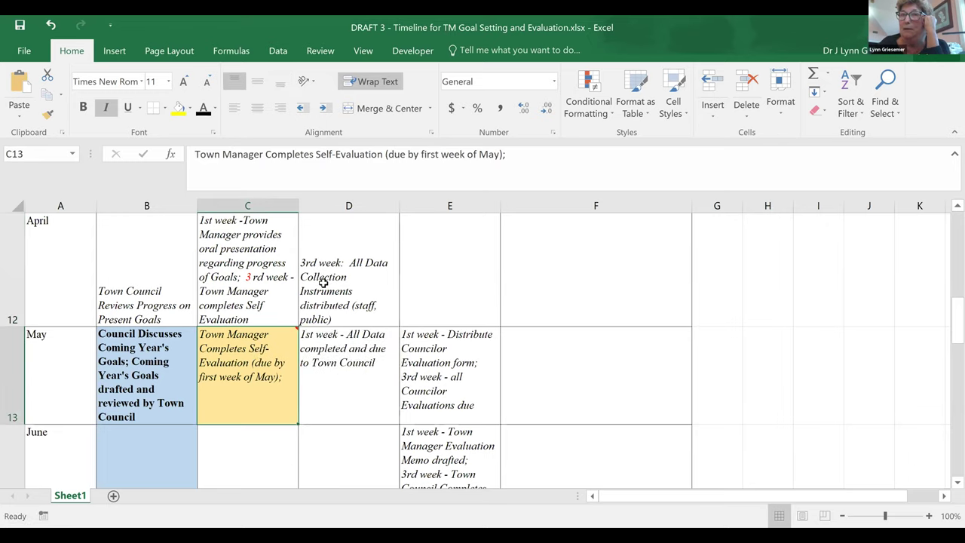
pyautogui.click(323, 281)
pyautogui.click(249, 344)
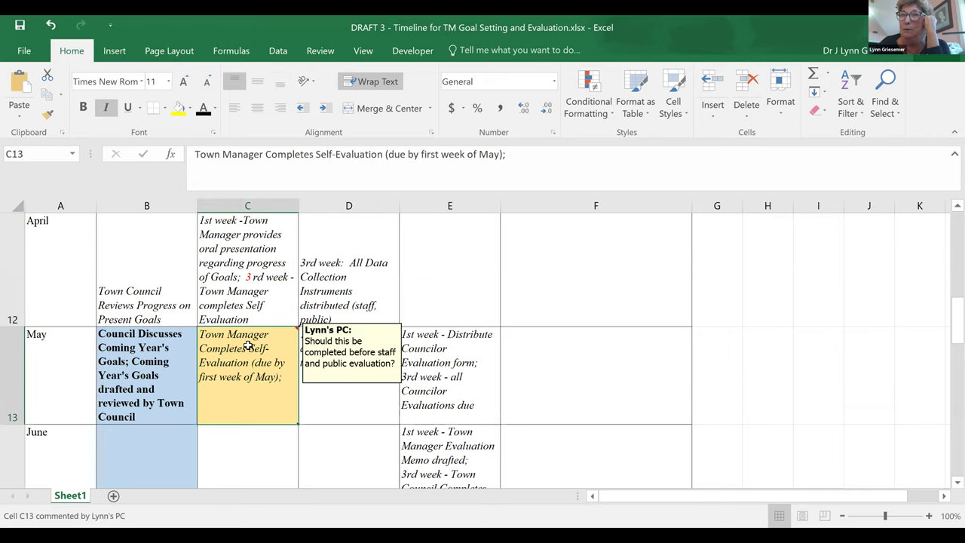
pyautogui.click(343, 278)
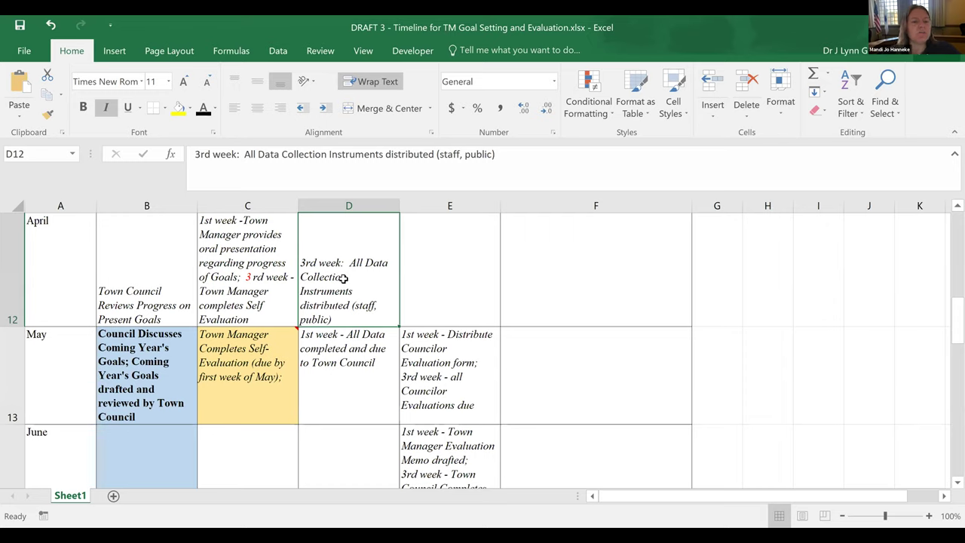
# Recolour "; 3rd" in April's cell C12 black to match the rest of the entry
pyautogui.click(242, 301)
pyautogui.moveTo(575, 154); pyautogui.dragTo(559, 154)
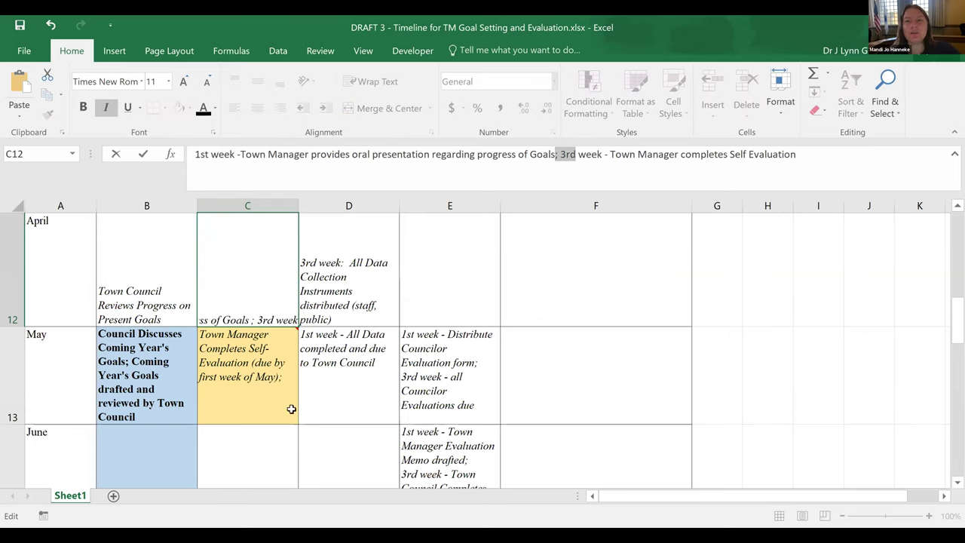
pyautogui.click(254, 381)
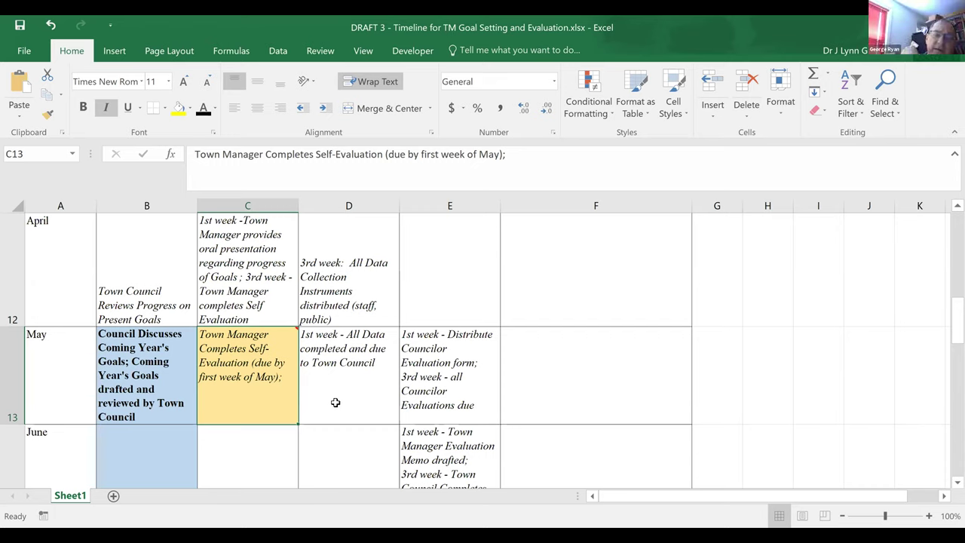
# Delete the comment attached to May's Town Manager self-evaluation entry in C13
pyautogui.moveTo(254, 392)
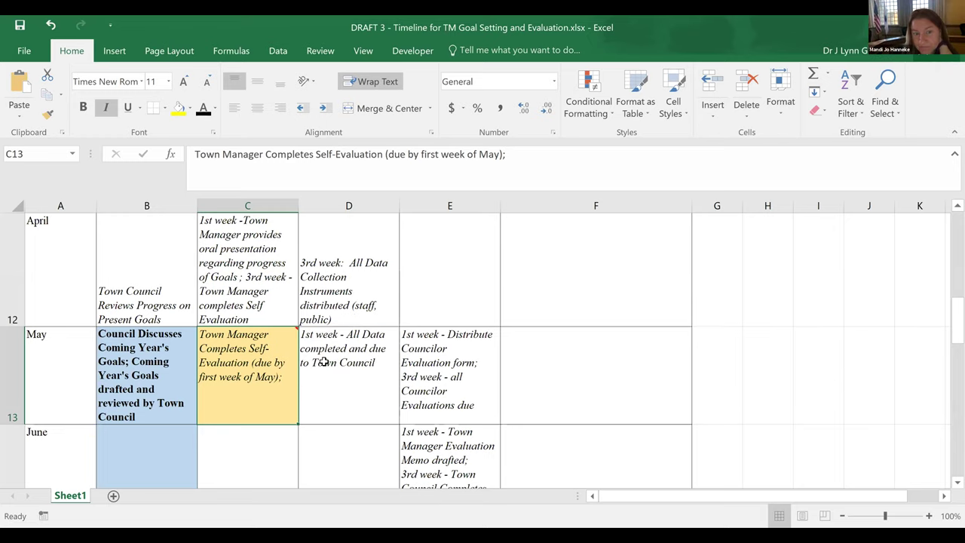
pyautogui.moveTo(298, 330)
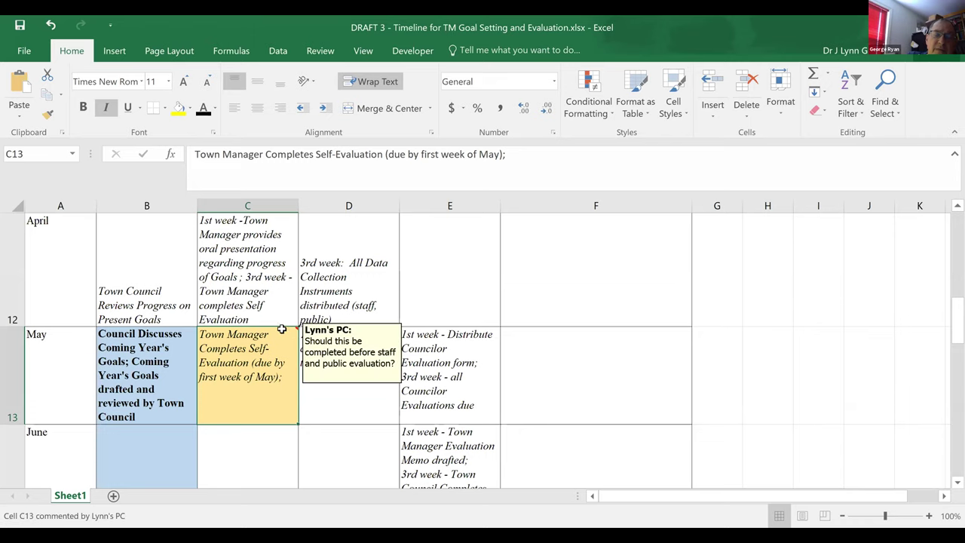
pyautogui.rightClick(282, 333)
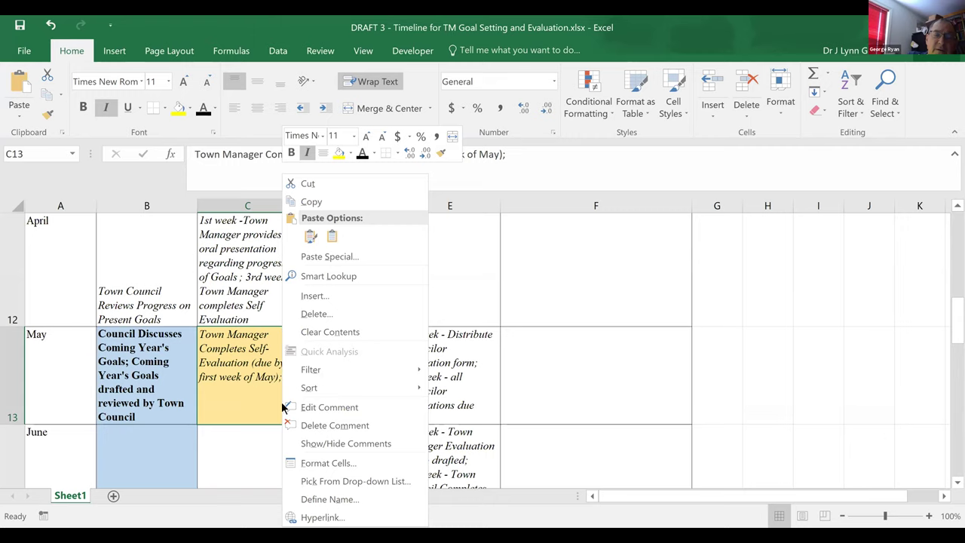
pyautogui.click(324, 426)
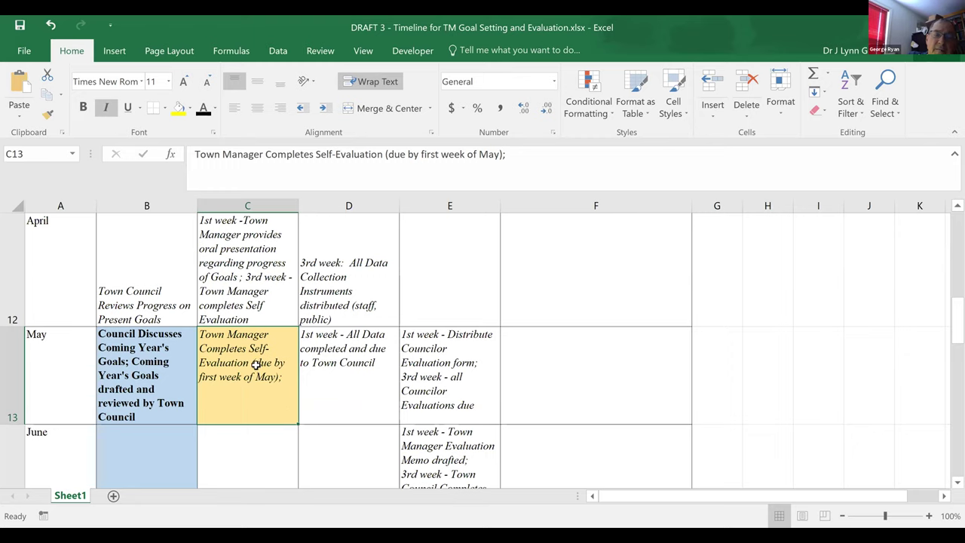
# Examine May's self-evaluation, data collection and Councilor evaluation entries in C13 to E13
pyautogui.click(362, 341)
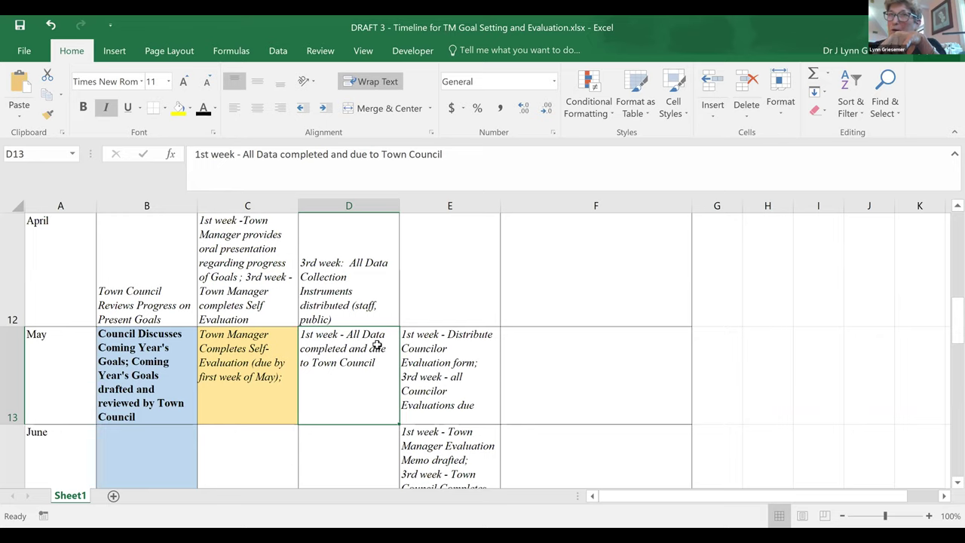
pyautogui.moveTo(213, 341); pyautogui.dragTo(428, 342)
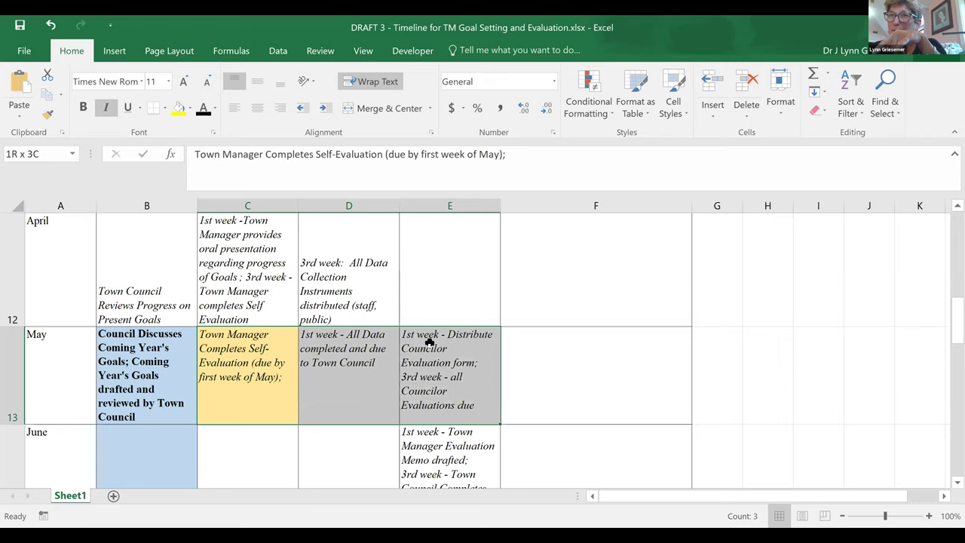
pyautogui.moveTo(428, 341); pyautogui.dragTo(428, 341)
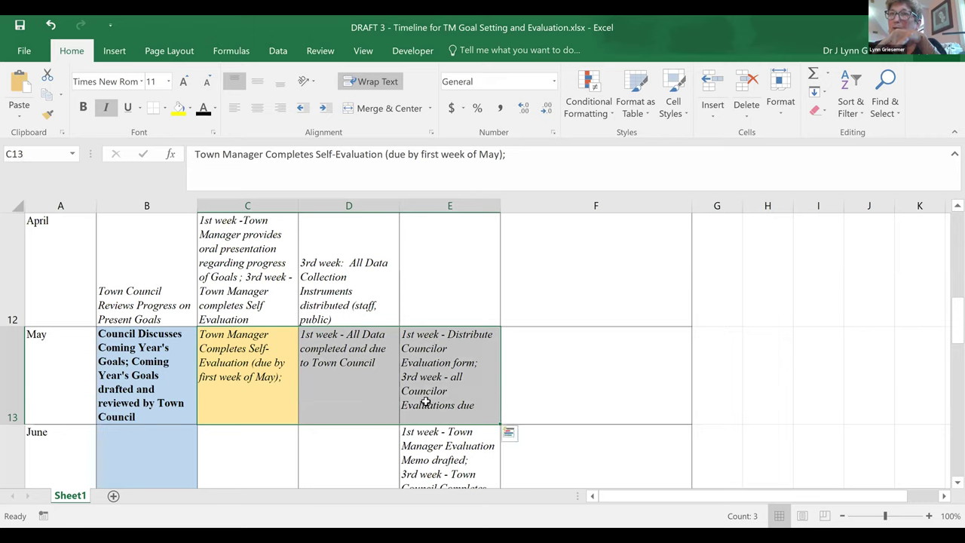
pyautogui.click(426, 402)
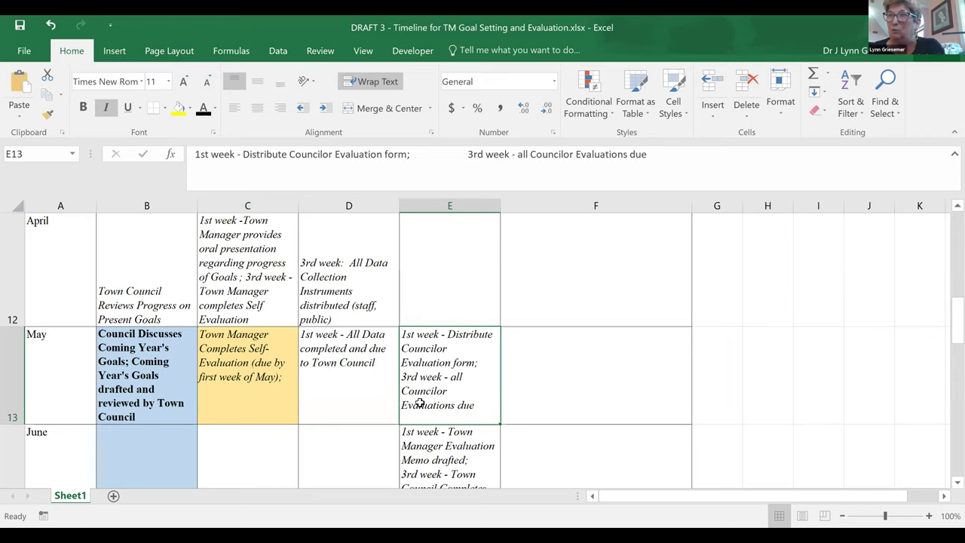
# Examine the Town Council evaluation and contract entries for June in E14 and the following July in E15
pyautogui.click(435, 445)
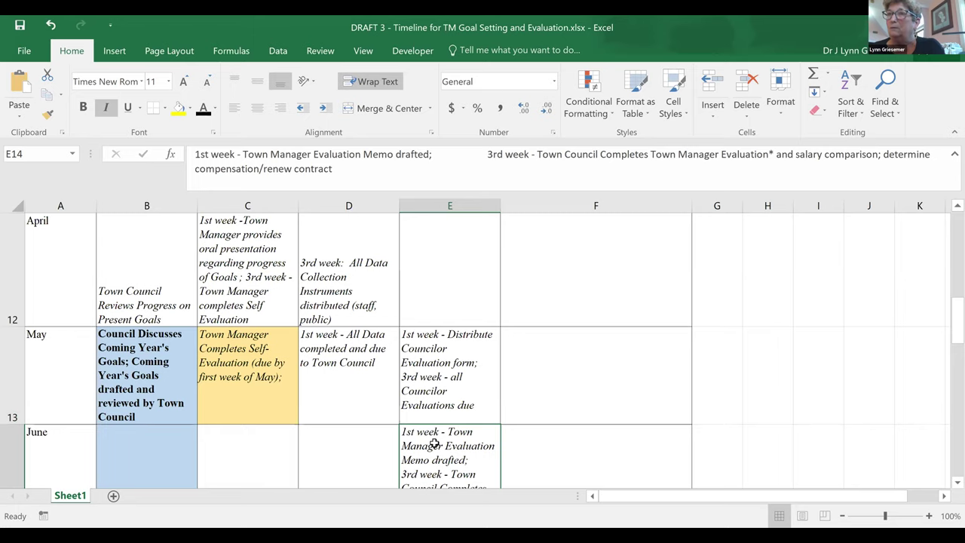
pyautogui.moveTo(950, 319)
pyautogui.mouseDown()
pyautogui.moveTo(950, 336)
pyautogui.moveTo(948, 328)
pyautogui.mouseUp()
pyautogui.scroll(1, 262, 428)
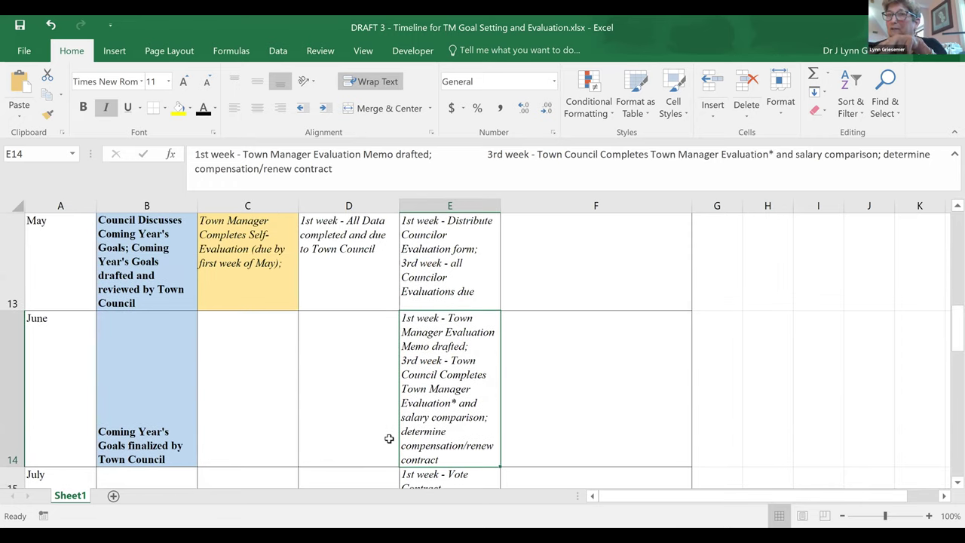
pyautogui.click(458, 473)
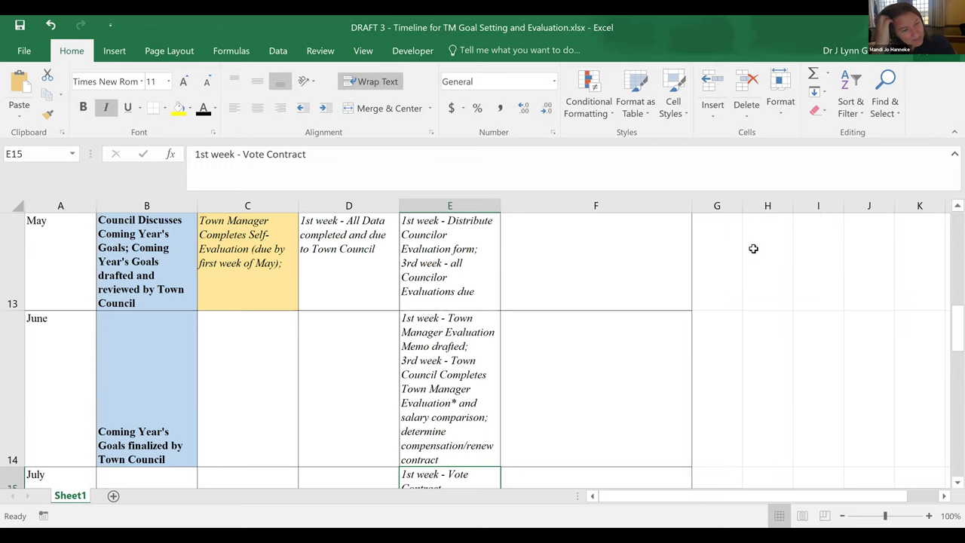
pyautogui.moveTo(948, 327)
pyautogui.mouseDown()
pyautogui.moveTo(948, 226)
pyautogui.moveTo(948, 349)
pyautogui.moveTo(948, 332)
pyautogui.mouseUp()
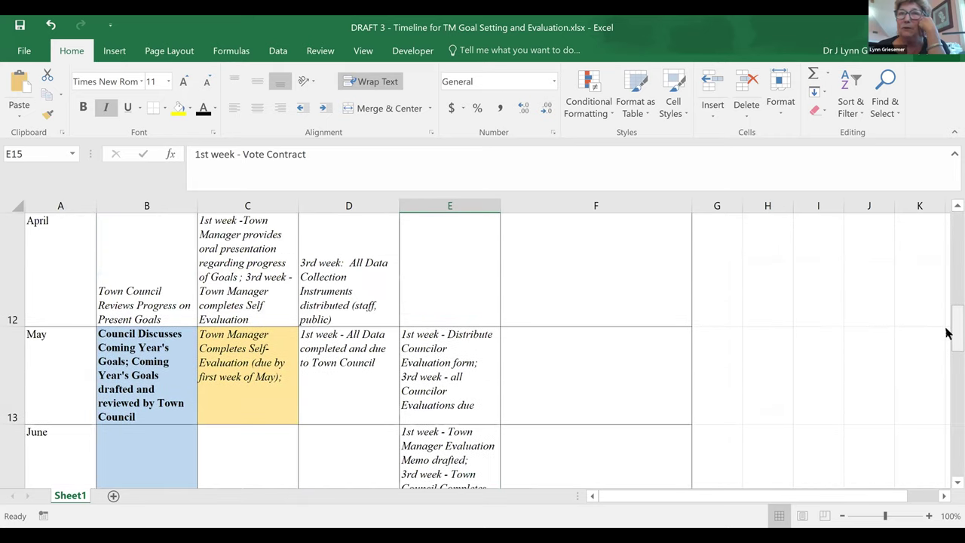
# Remove the fill colour from May's Town Manager self-evaluation entry in C13
pyautogui.press('Up')
pyautogui.press('Up')
pyautogui.press('Left')
pyautogui.press('Left')
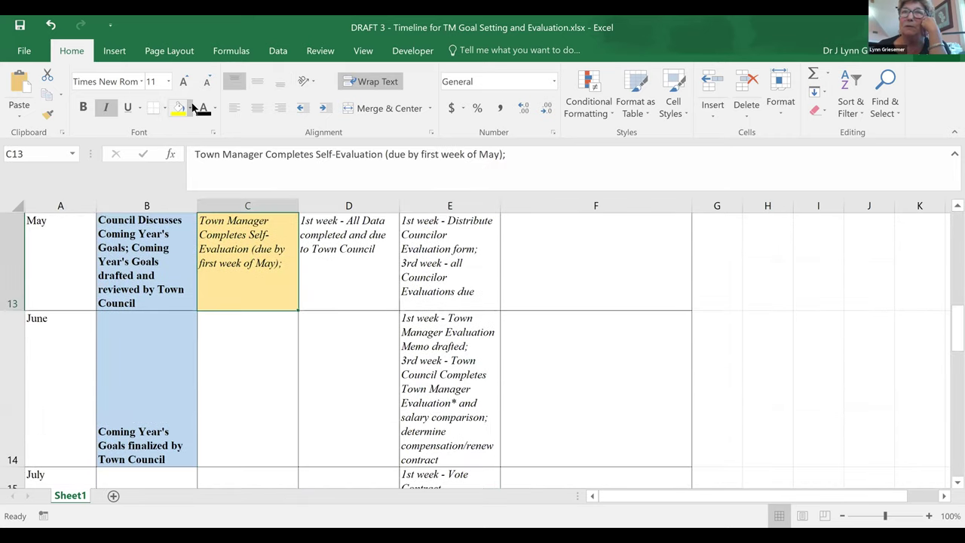
pyautogui.click(190, 107)
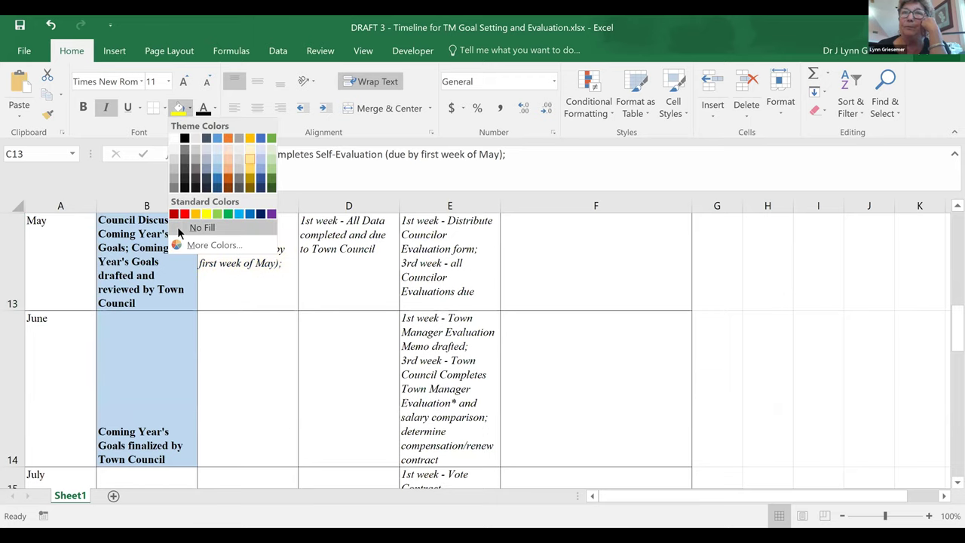
pyautogui.click(177, 228)
pyautogui.click(154, 275)
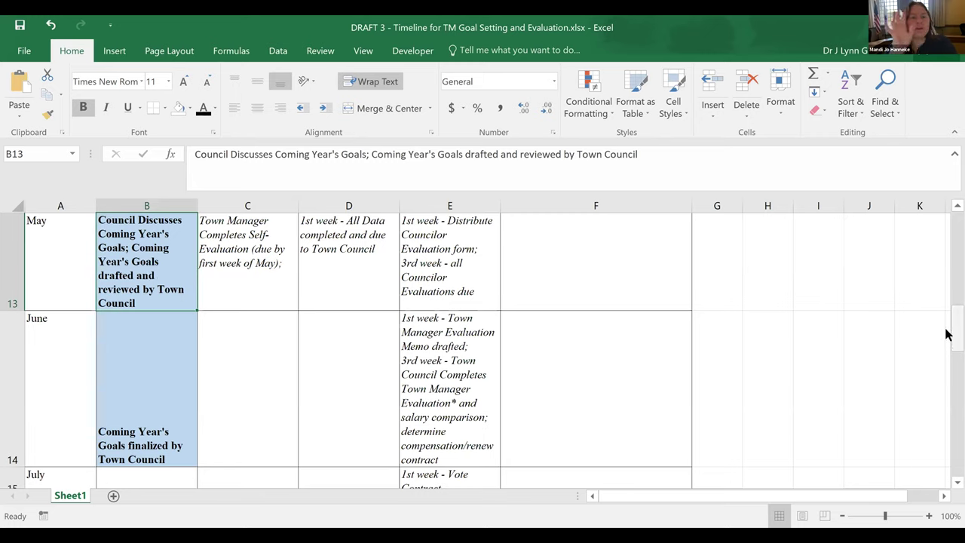
# Change the first July contract entry in E3 to "Vote Current FY Contract"
pyautogui.moveTo(949, 334); pyautogui.dragTo(456, 268)
pyautogui.click(464, 280)
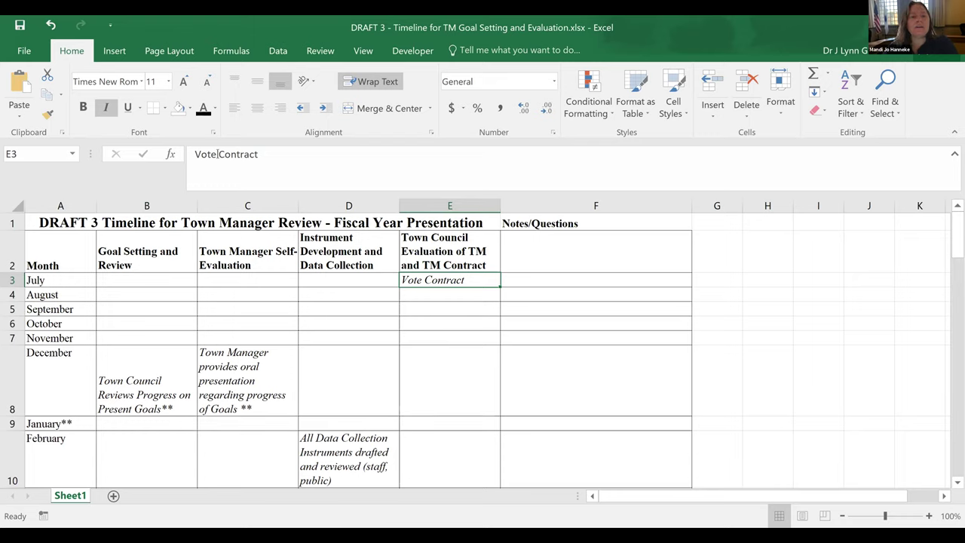
pyautogui.click(218, 154)
pyautogui.write('Current')
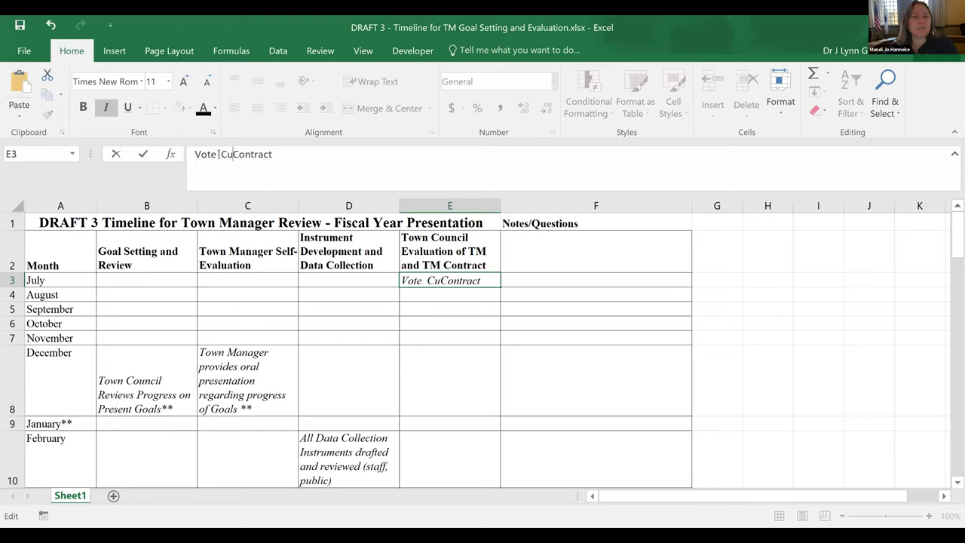
pyautogui.write(' FY')
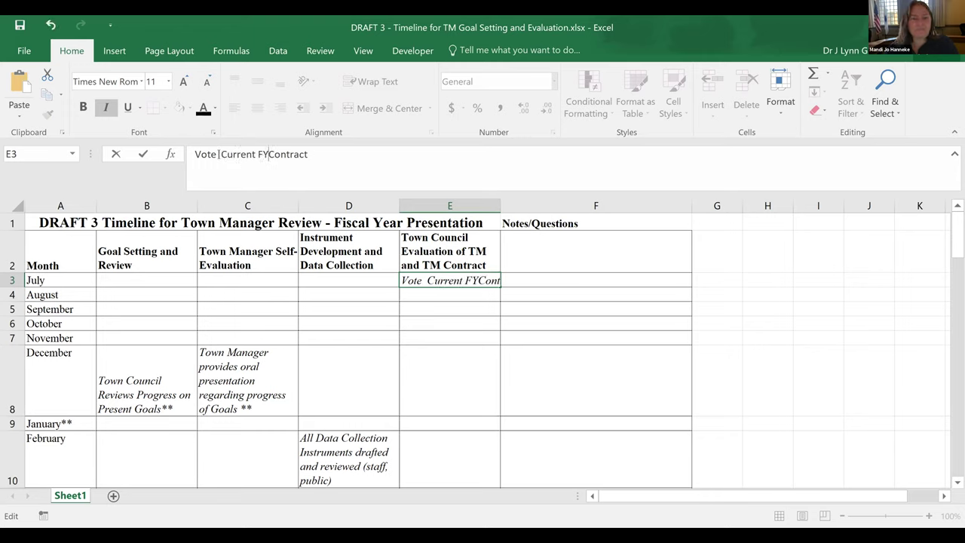
pyautogui.press('Return')
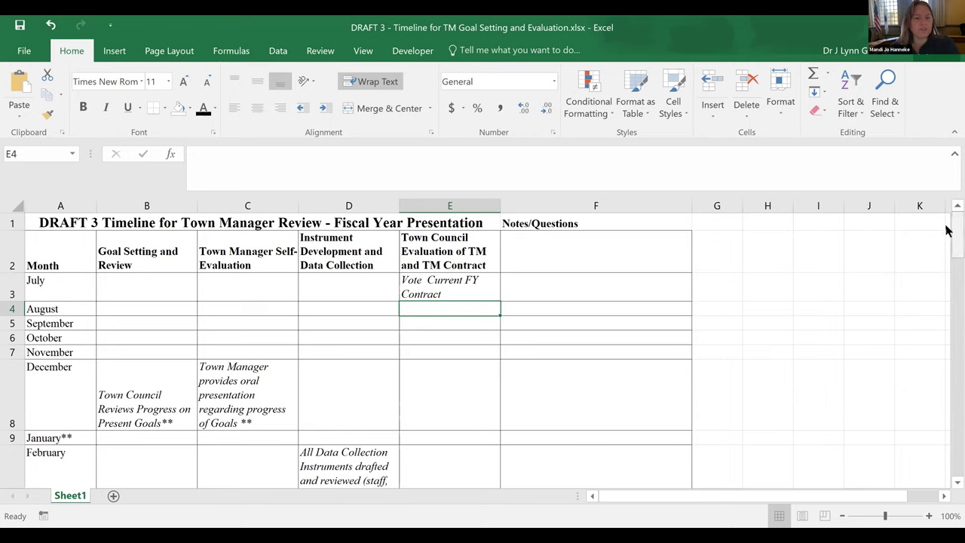
# Replace "Present" with "Current" in December's Town Council goal review entry in B8
pyautogui.click(138, 414)
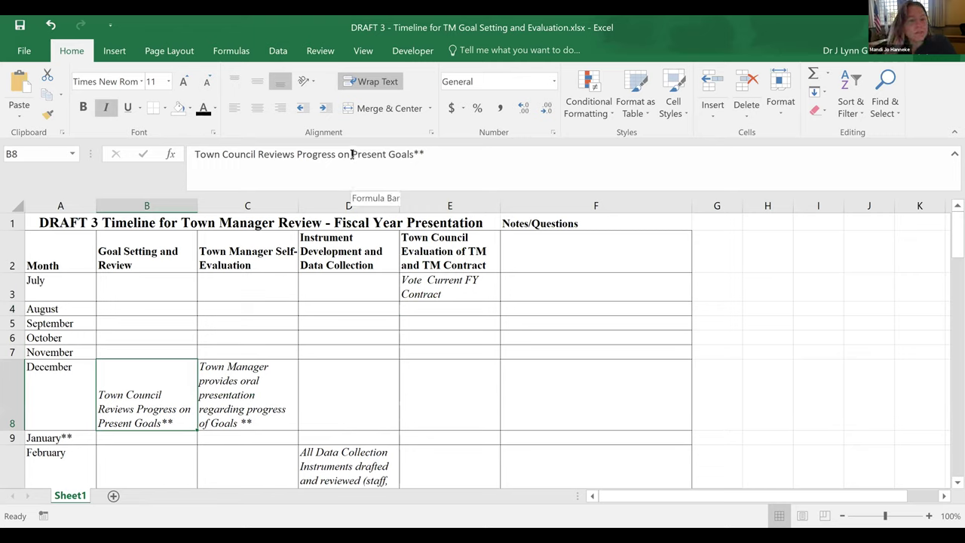
pyautogui.moveTo(351, 154); pyautogui.dragTo(385, 154)
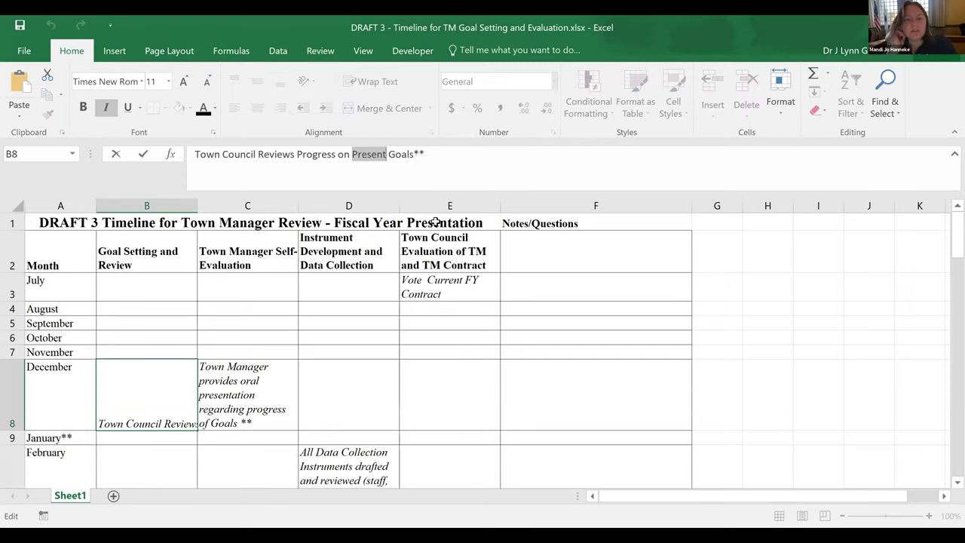
pyautogui.moveTo(948, 230); pyautogui.dragTo(948, 328)
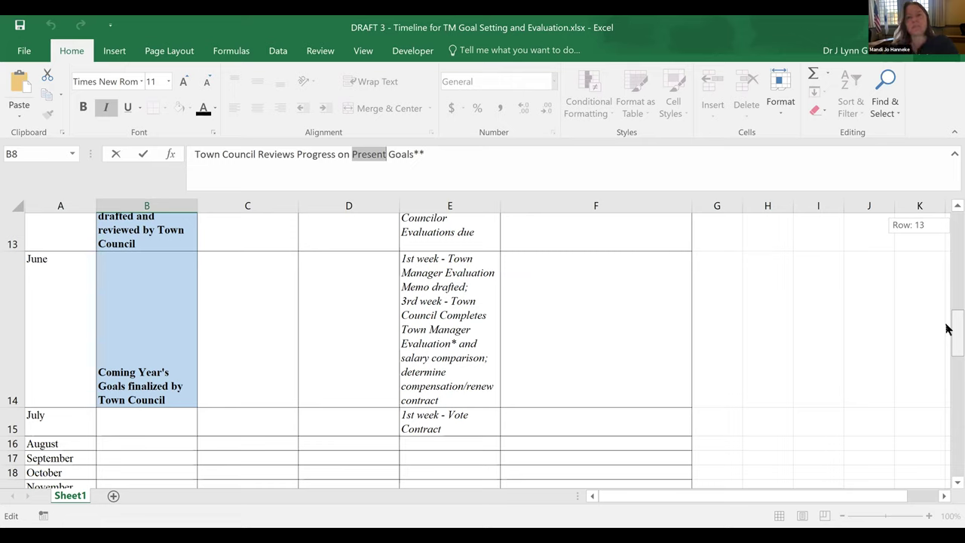
pyautogui.moveTo(949, 328); pyautogui.dragTo(949, 240)
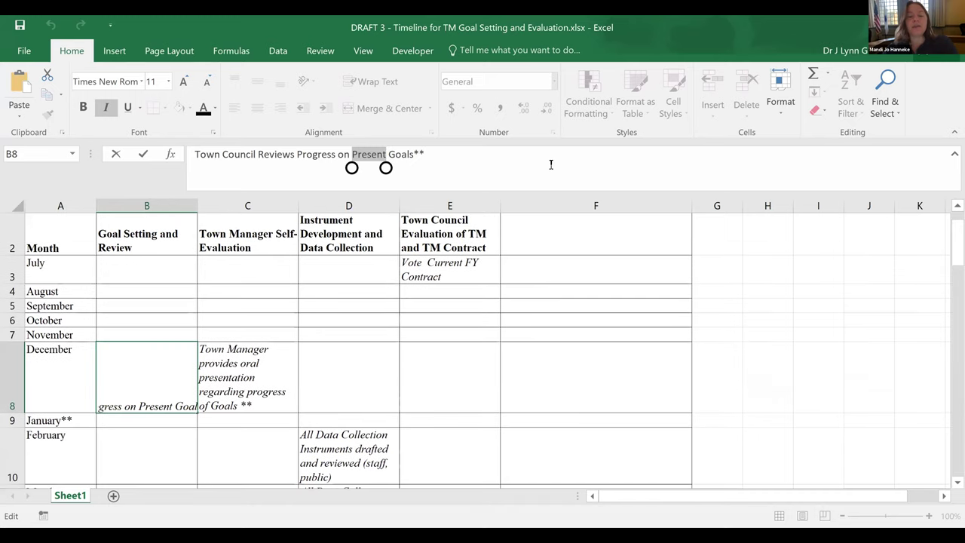
pyautogui.write('Current')
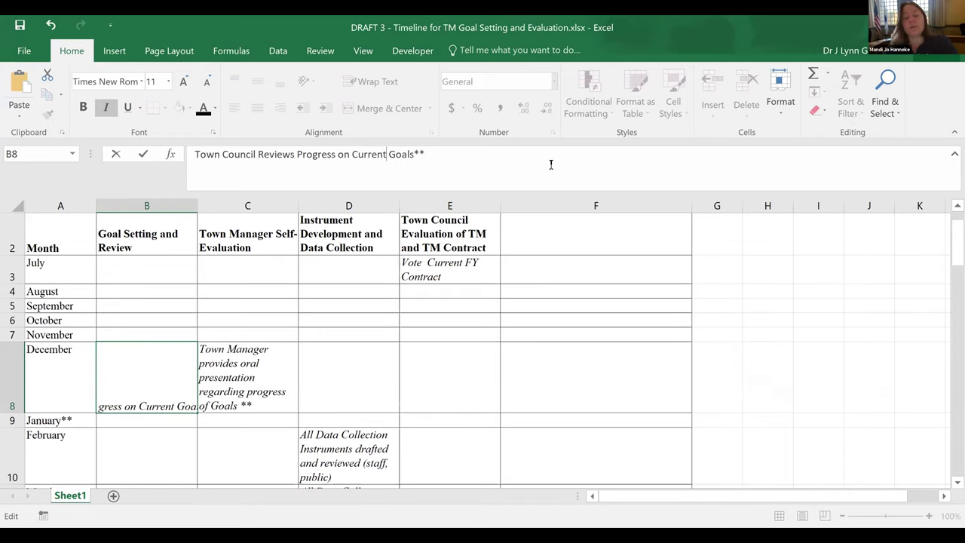
# Insert "Current" before "Goals" in December's Town Manager oral presentation entry in C8
pyautogui.click(234, 377)
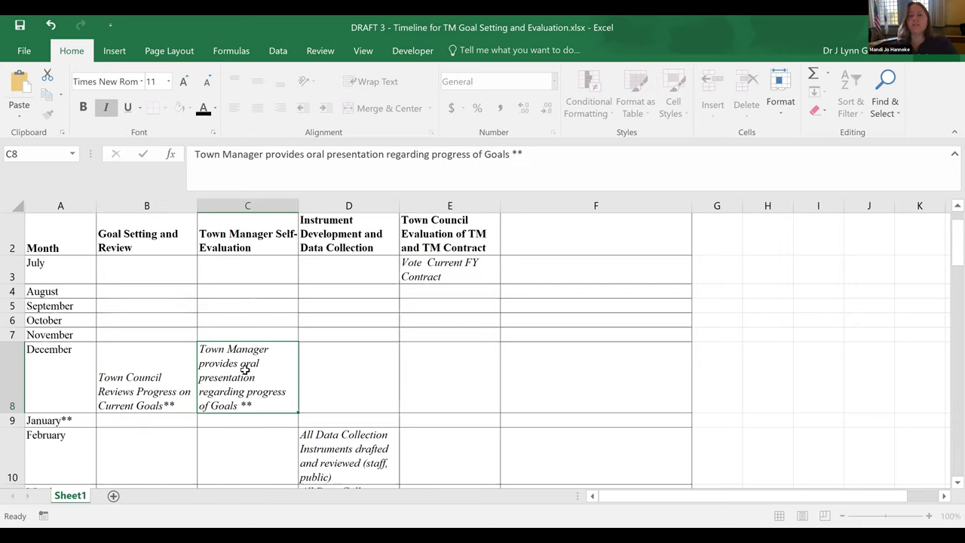
pyautogui.click(483, 154)
pyautogui.click(417, 154)
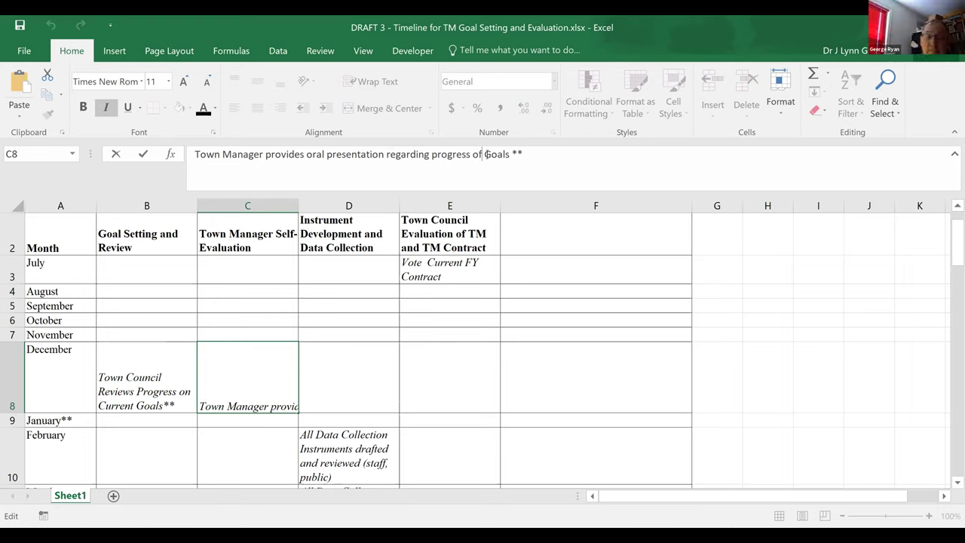
pyautogui.write('Current')
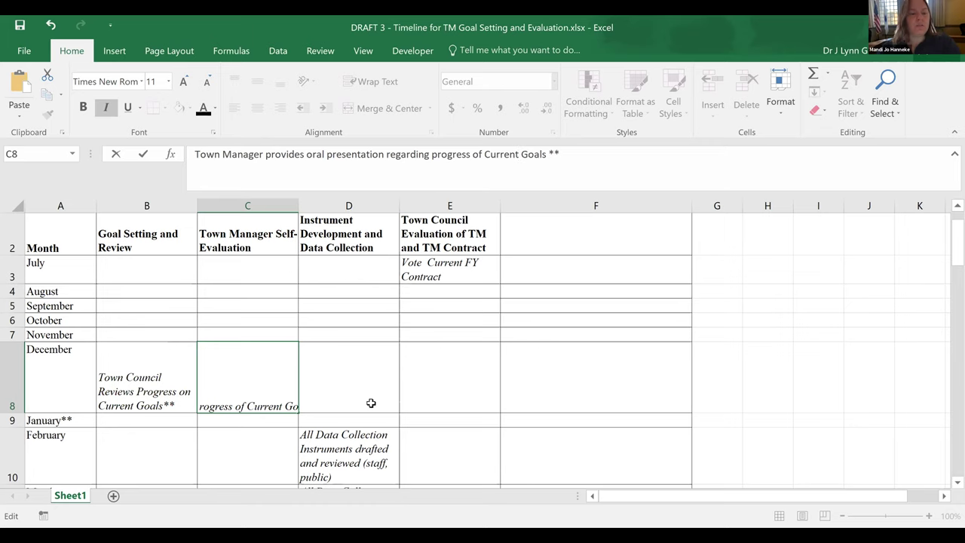
pyautogui.click(392, 463)
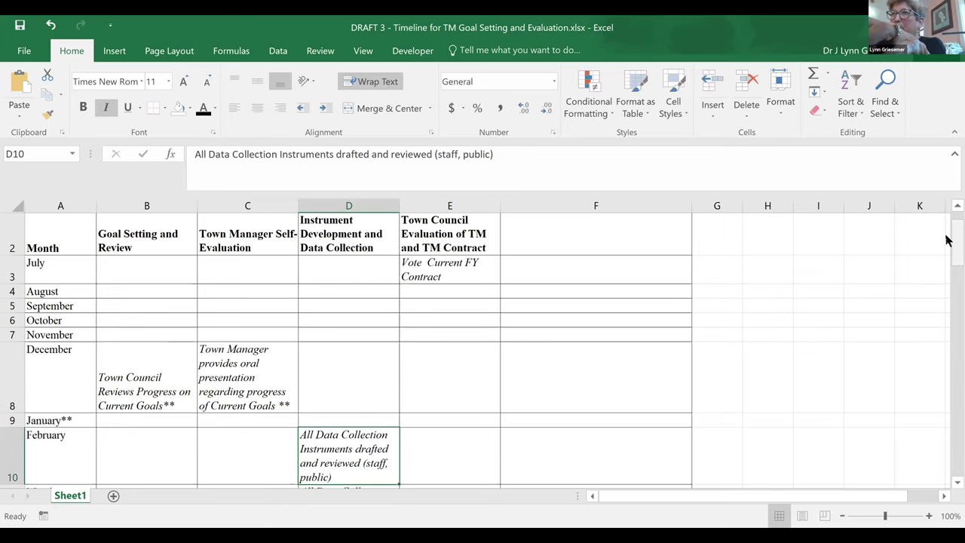
# Replace "Present" with "Currnt" in April's Town Council goal review entry in B12
pyautogui.moveTo(948, 240); pyautogui.dragTo(948, 268)
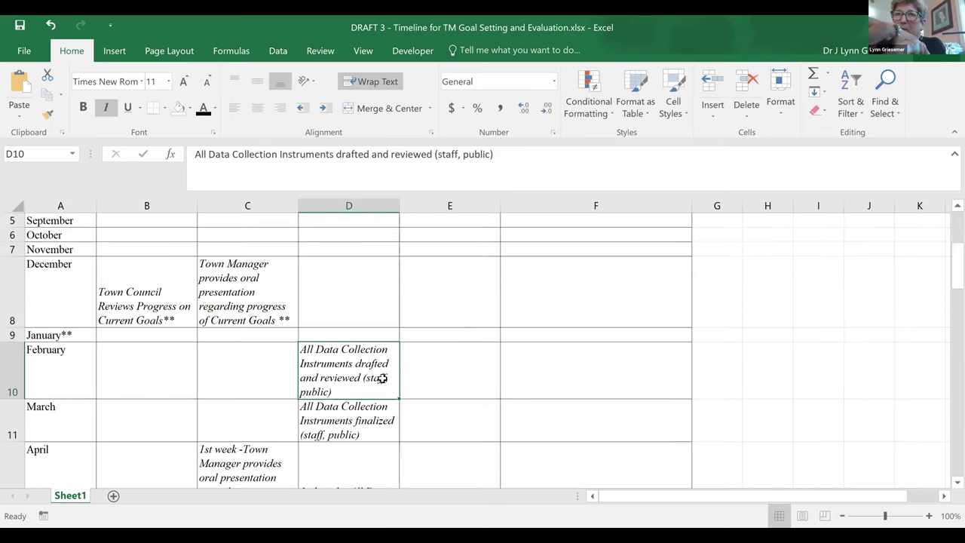
pyautogui.click(328, 421)
pyautogui.click(256, 469)
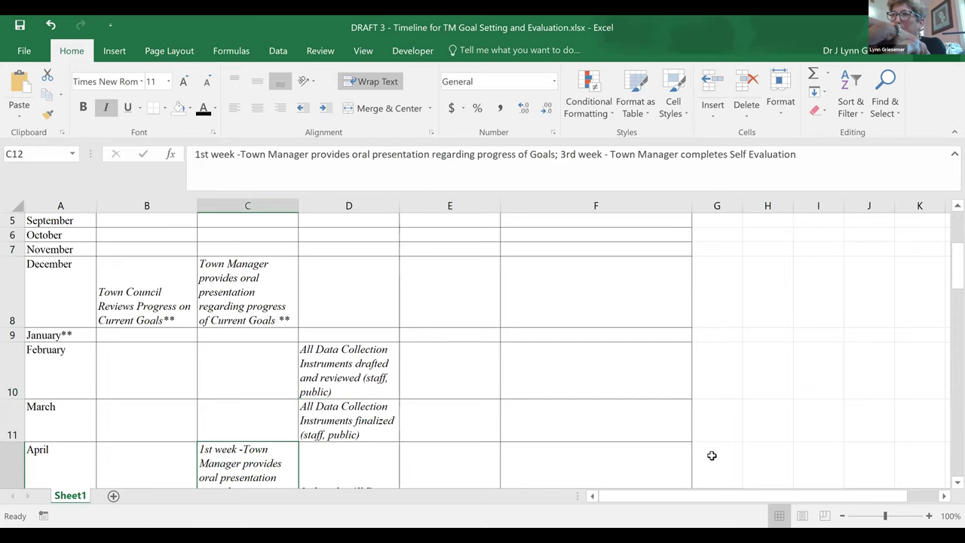
pyautogui.scroll(-2, 947, 483)
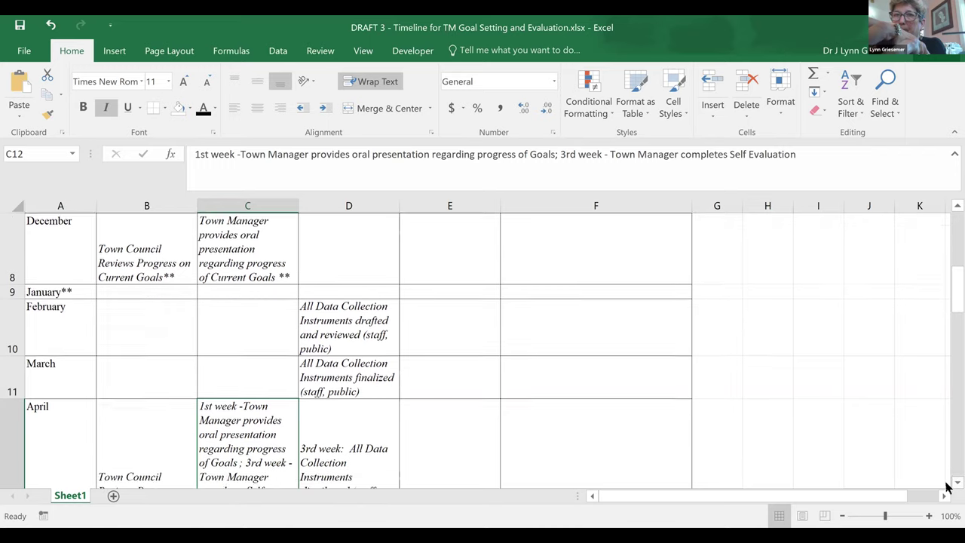
pyautogui.scroll(-1, 946, 486)
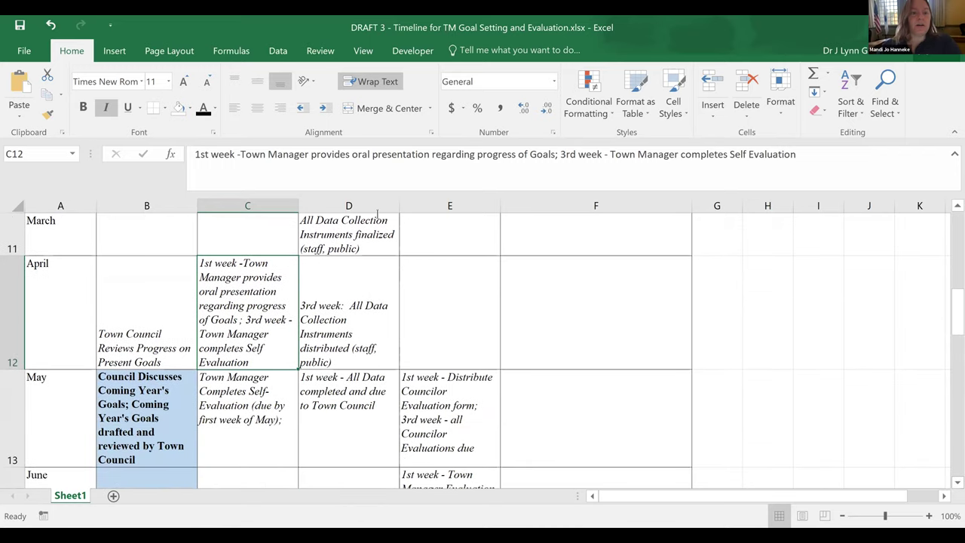
pyautogui.click(475, 154)
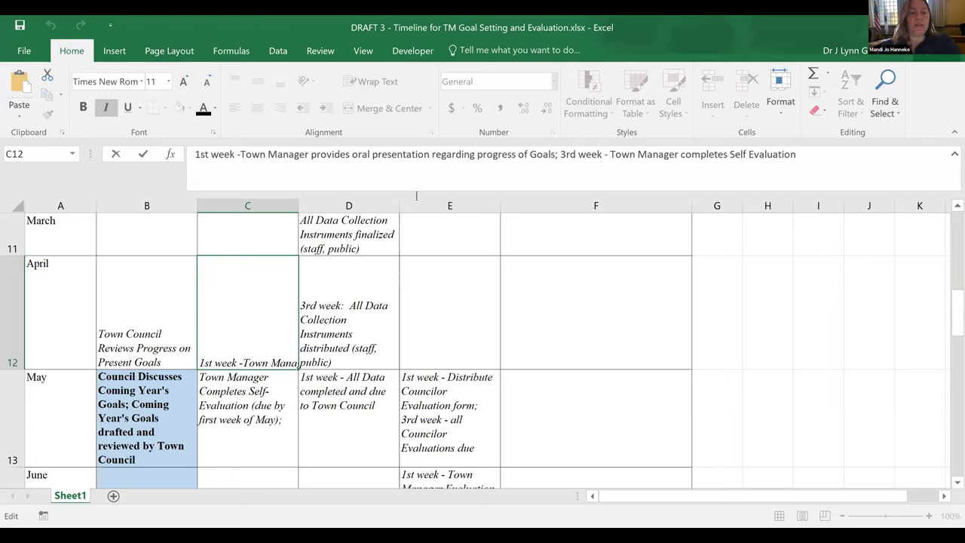
pyautogui.click(143, 341)
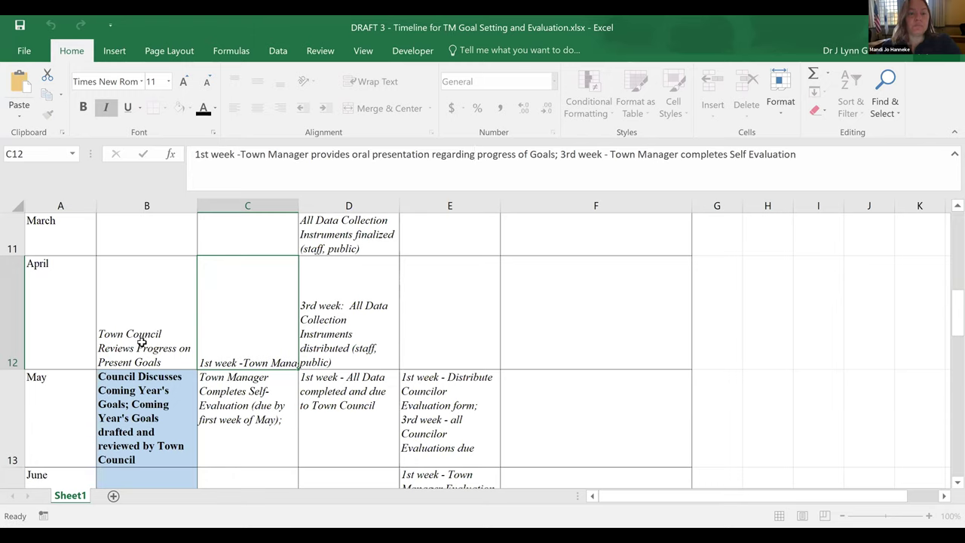
pyautogui.click(382, 153)
pyautogui.moveTo(383, 154); pyautogui.dragTo(353, 155)
pyautogui.write('Ct')
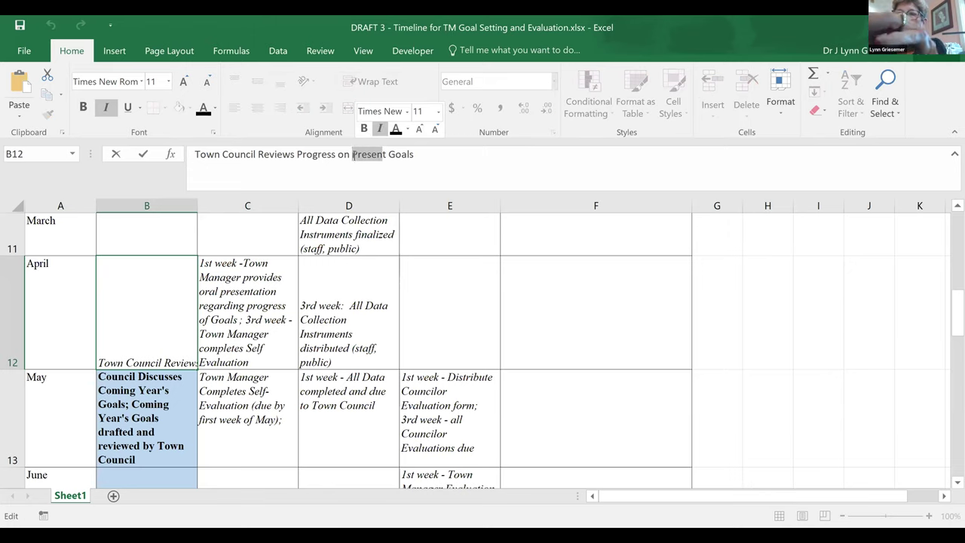
pyautogui.press('BackSpace')
pyautogui.write('urrnt')
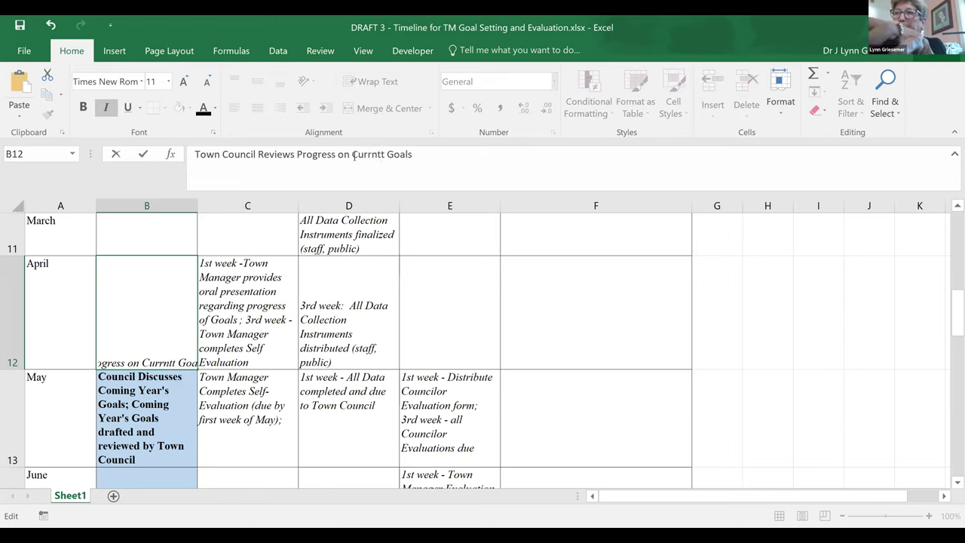
# Insert "Current" before "Goals" in April's Town Manager oral presentation entry in C12
pyautogui.click(239, 307)
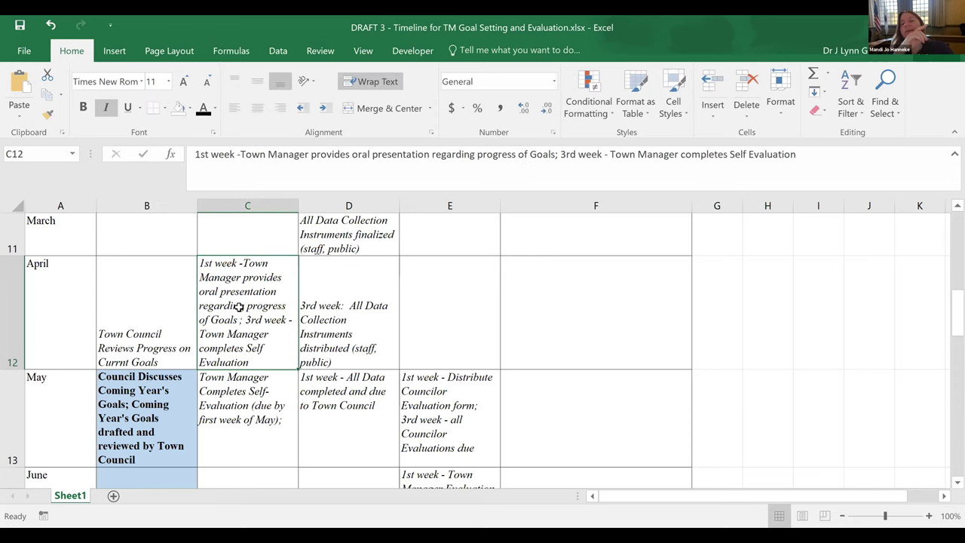
pyautogui.click(531, 154)
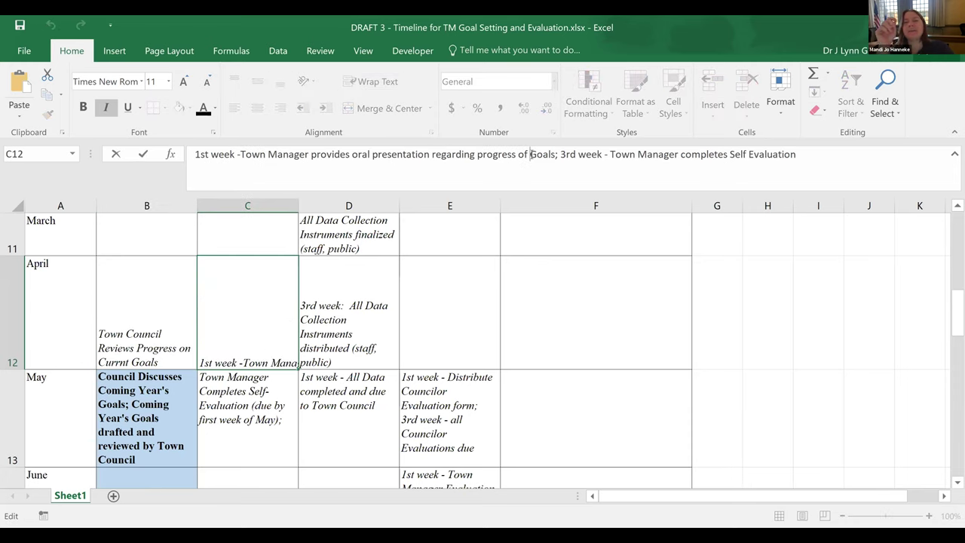
pyautogui.write('Cu')
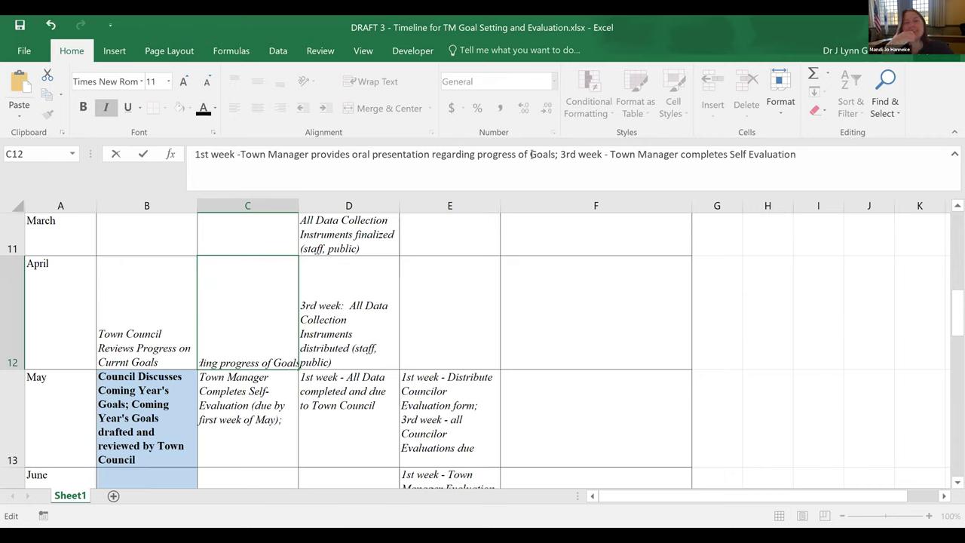
pyautogui.write('rrent')
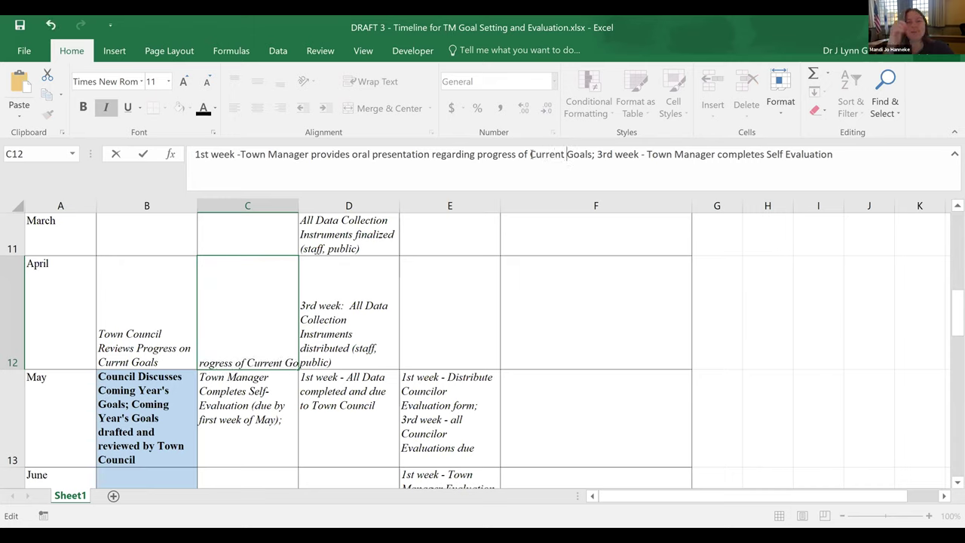
pyautogui.click(266, 308)
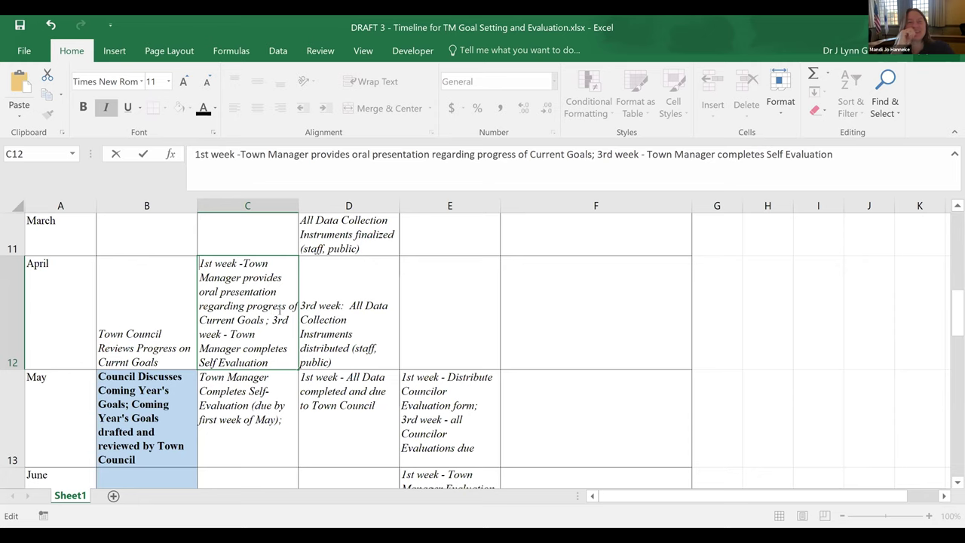
pyautogui.click(360, 318)
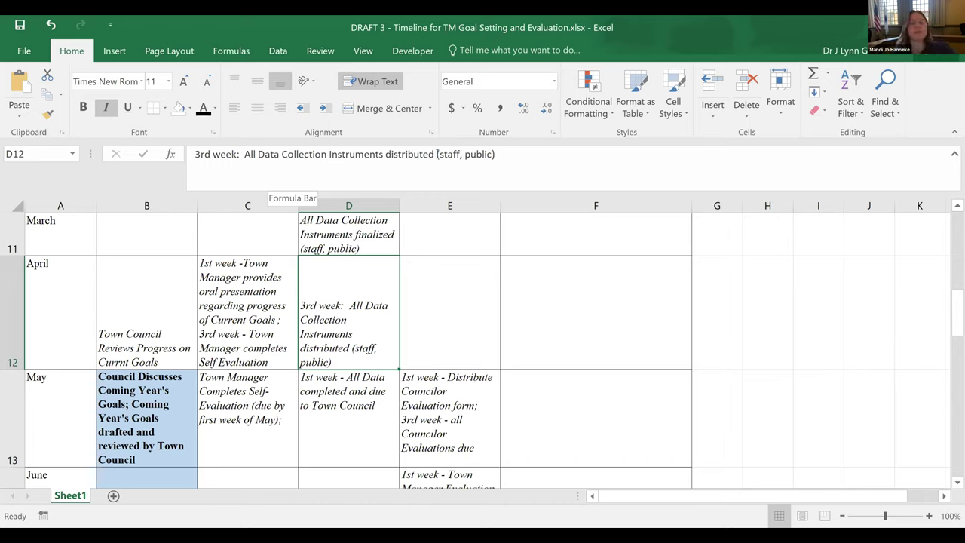
pyautogui.click(347, 224)
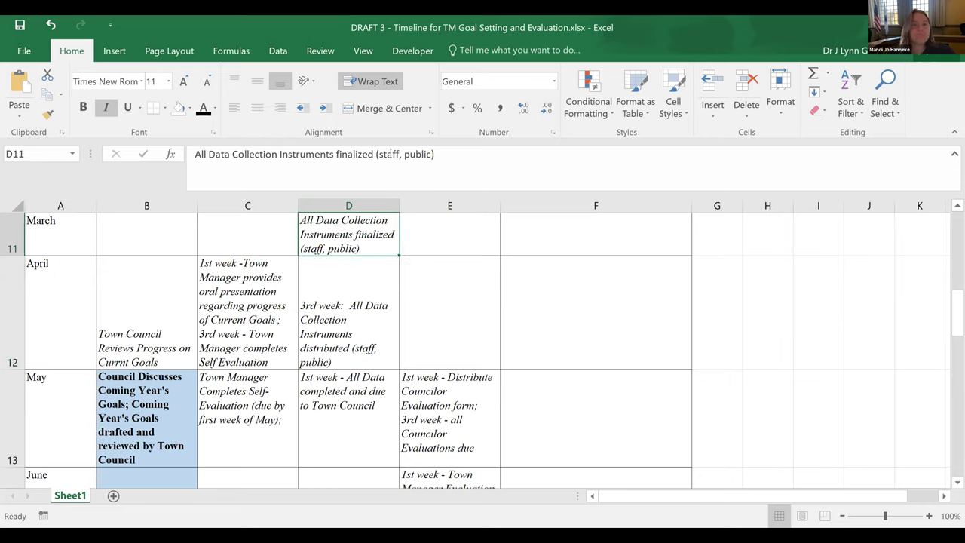
# Append "for current FY Evaluation" to March's data collection instruments entry in D11
pyautogui.click(438, 154)
pyautogui.write('for')
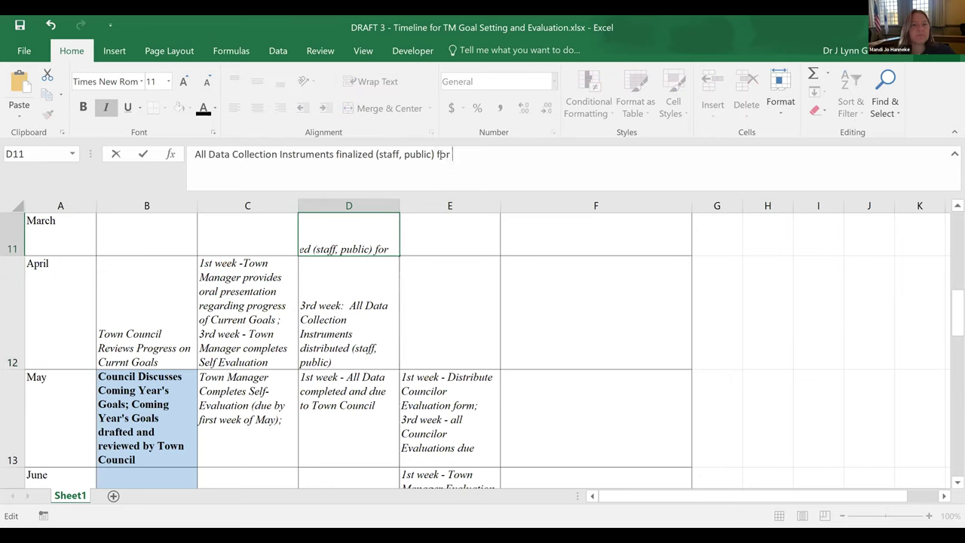
pyautogui.write(' cu')
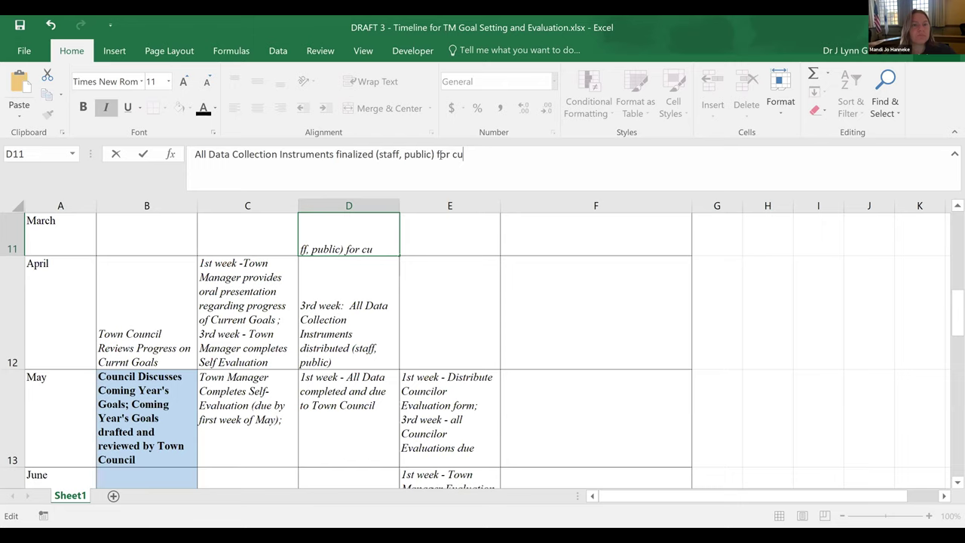
pyautogui.write('rrent FY Evaluation')
pyautogui.press('Return')
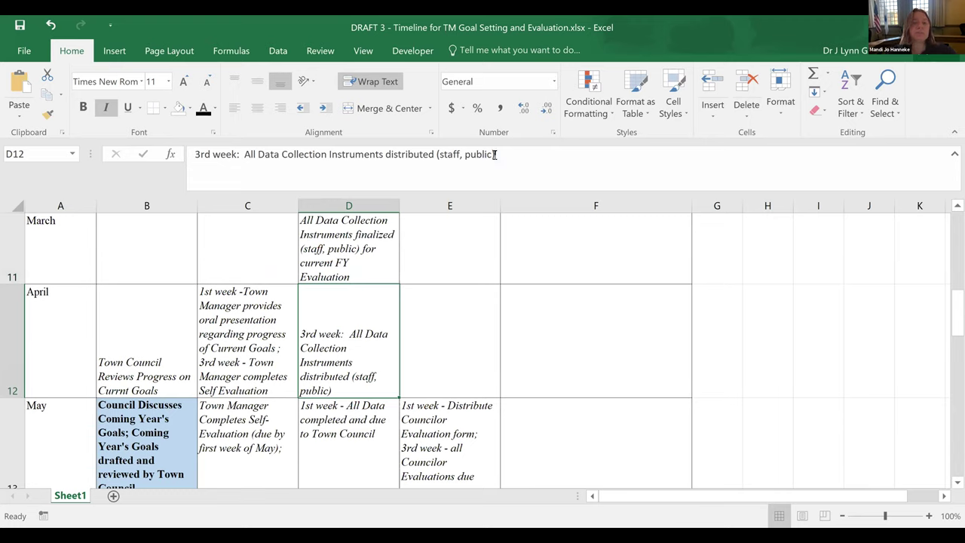
# Append "for Current FY evaluation" to April's instrument distribution entry in D12
pyautogui.click(518, 149)
pyautogui.write('fo')
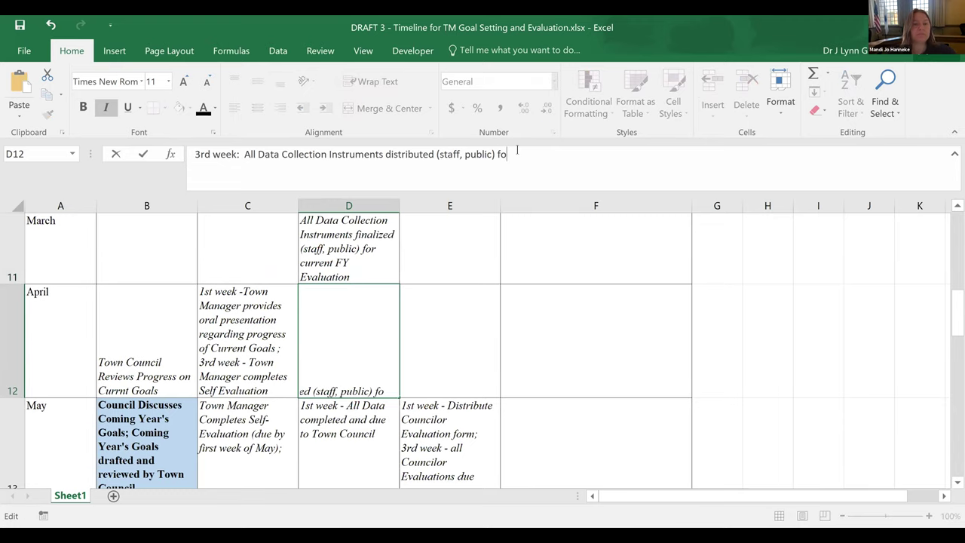
pyautogui.write('r Current Fy')
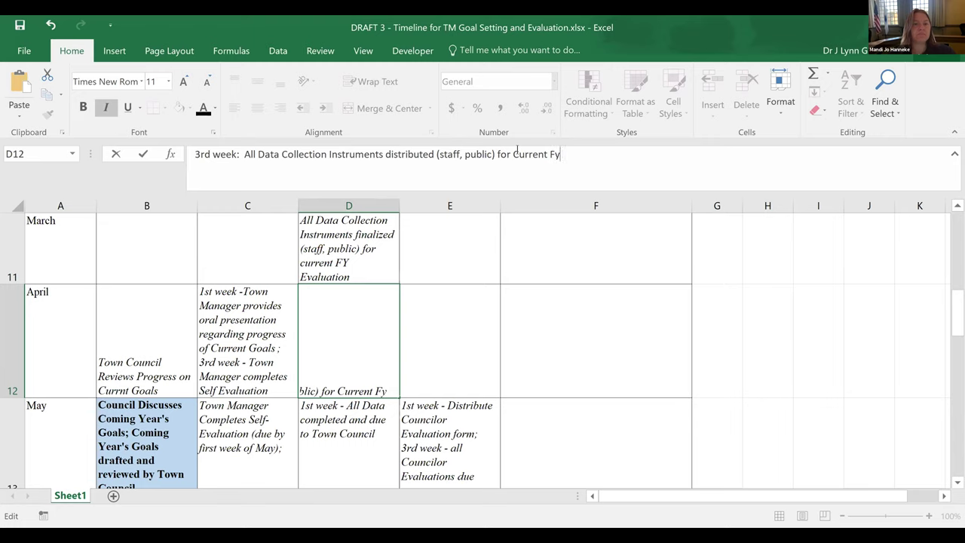
pyautogui.press('BackSpace')
pyautogui.write('Y evaluation')
pyautogui.press('Return')
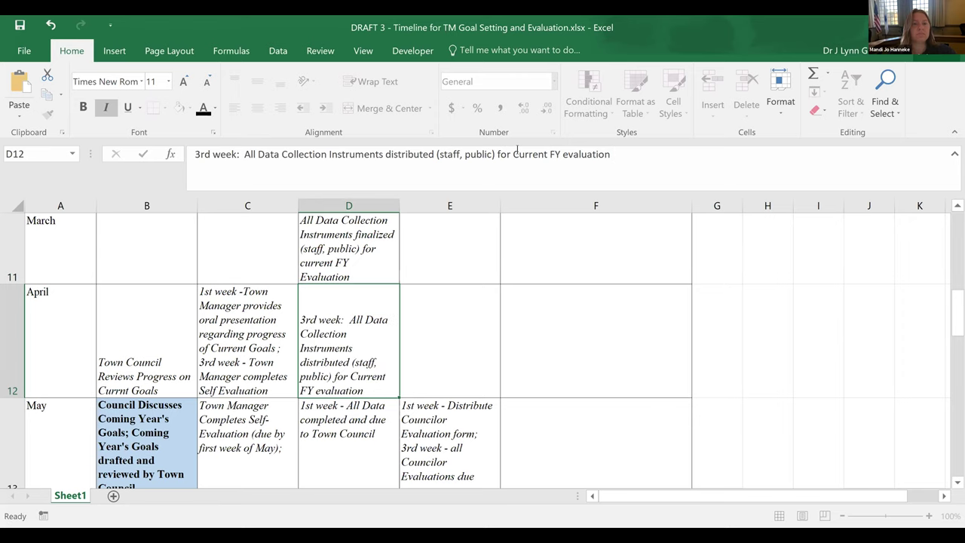
# Insert "for current evaluation" before the closing semicolon of May's Town Manager self-evaluation entry in C13
pyautogui.press('Down')
pyautogui.click(259, 369)
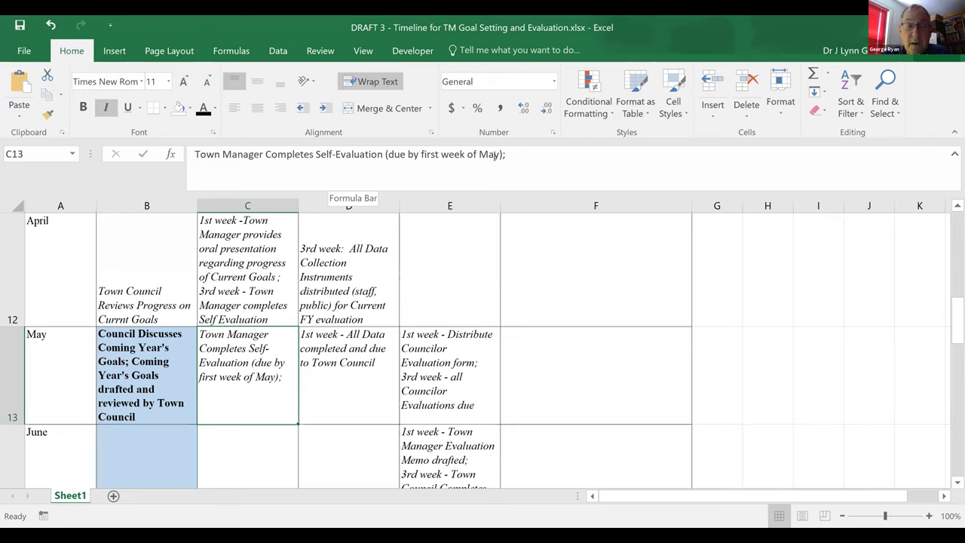
pyautogui.click(518, 154)
pyautogui.press('BackSpace')
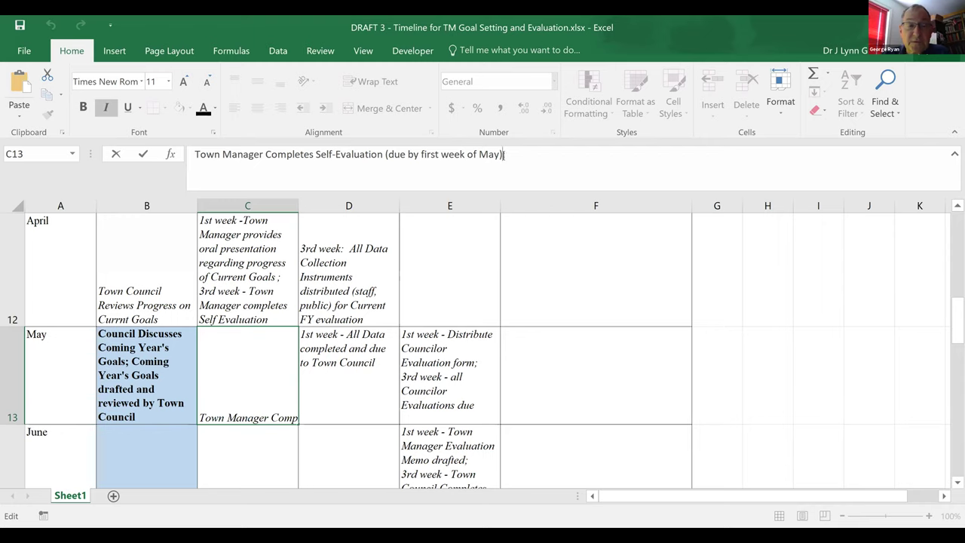
pyautogui.write('for ;current ev')
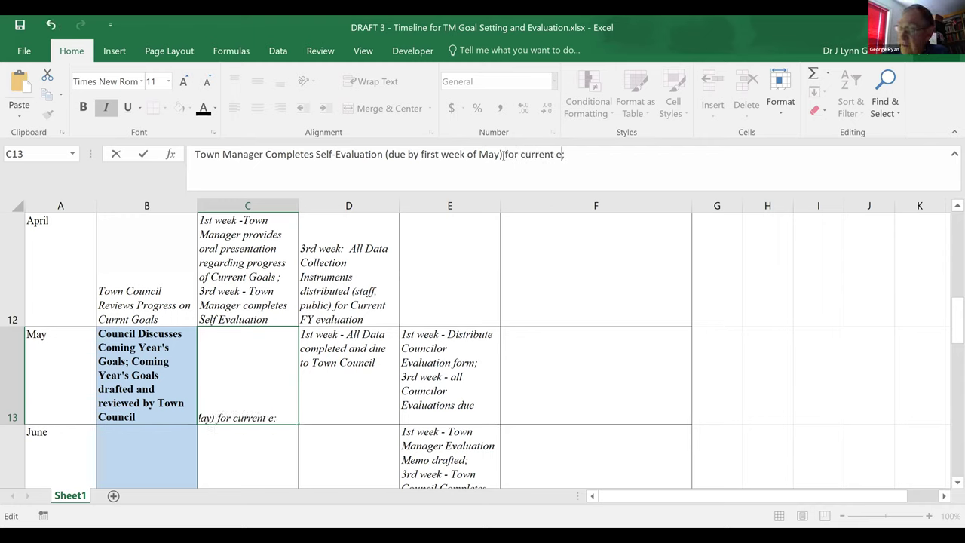
pyautogui.write('ala')
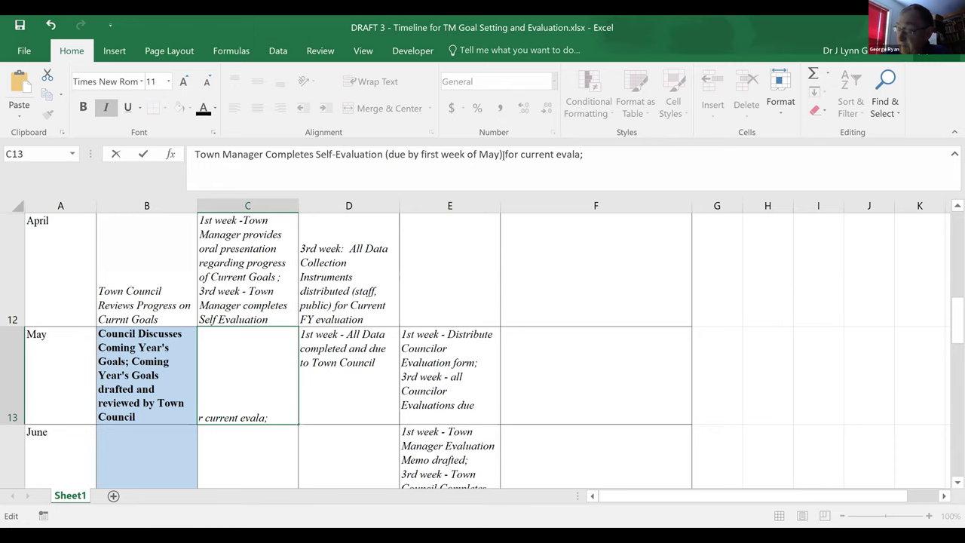
pyautogui.press('BackSpace')
pyautogui.write('uation')
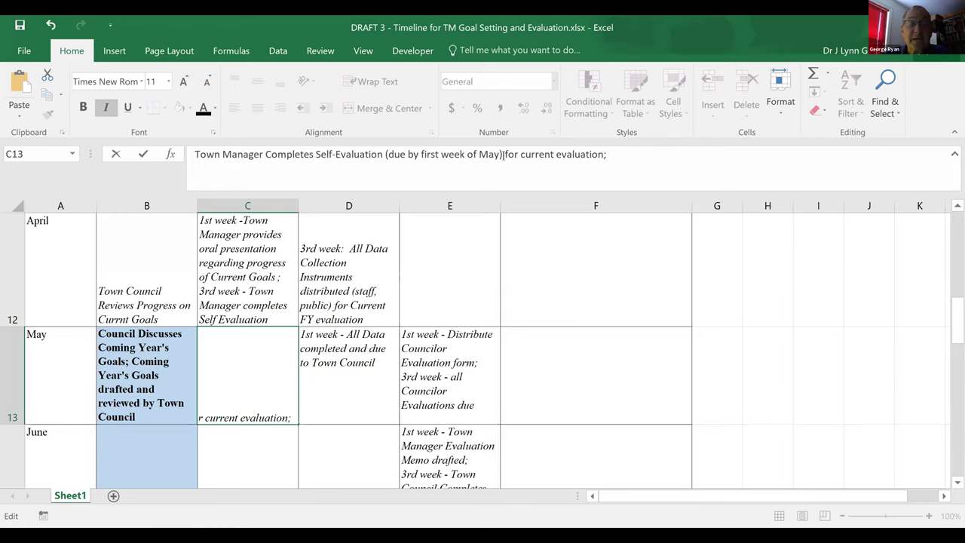
pyautogui.press('Return')
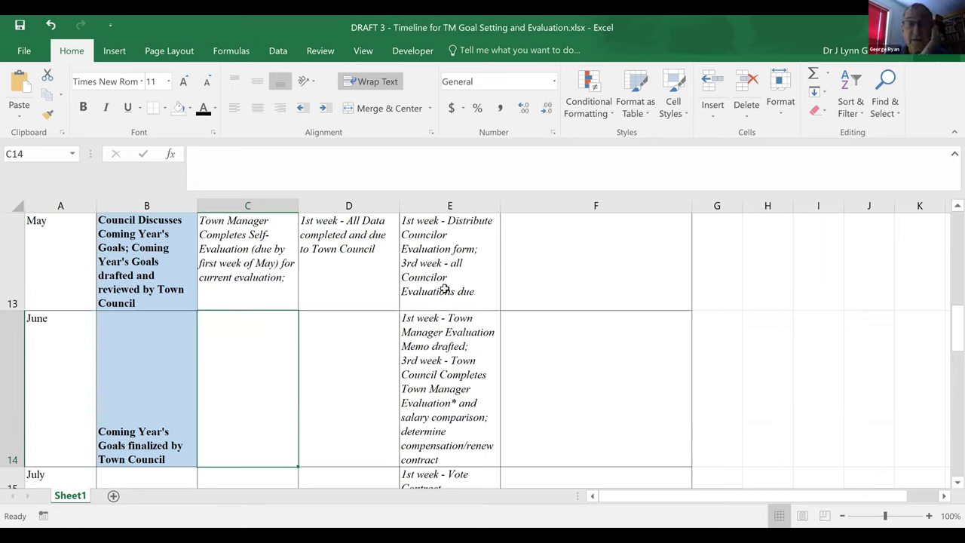
# Append "on current evaluation" to May's 1st week data completion entry in D13
pyautogui.click(343, 251)
pyautogui.click(329, 154)
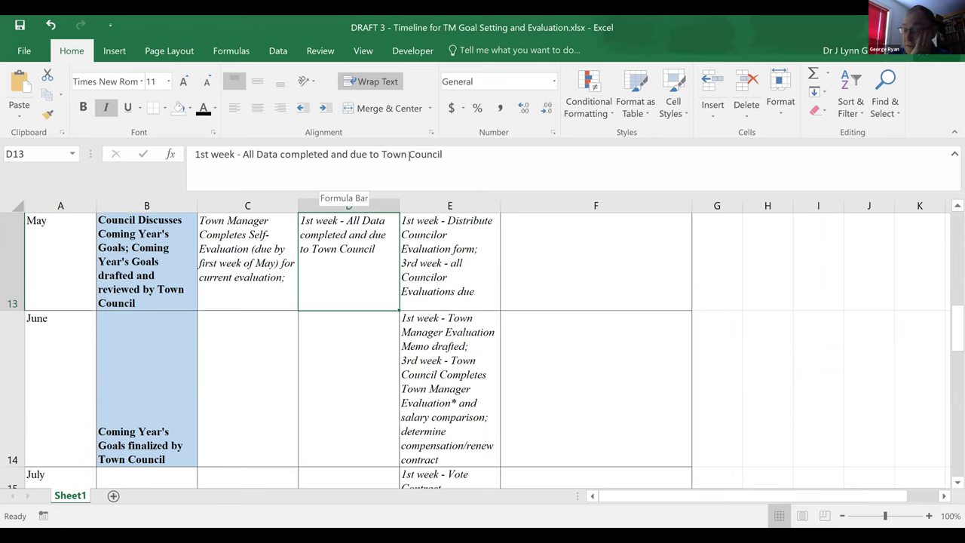
pyautogui.click(446, 154)
pyautogui.write('on vur')
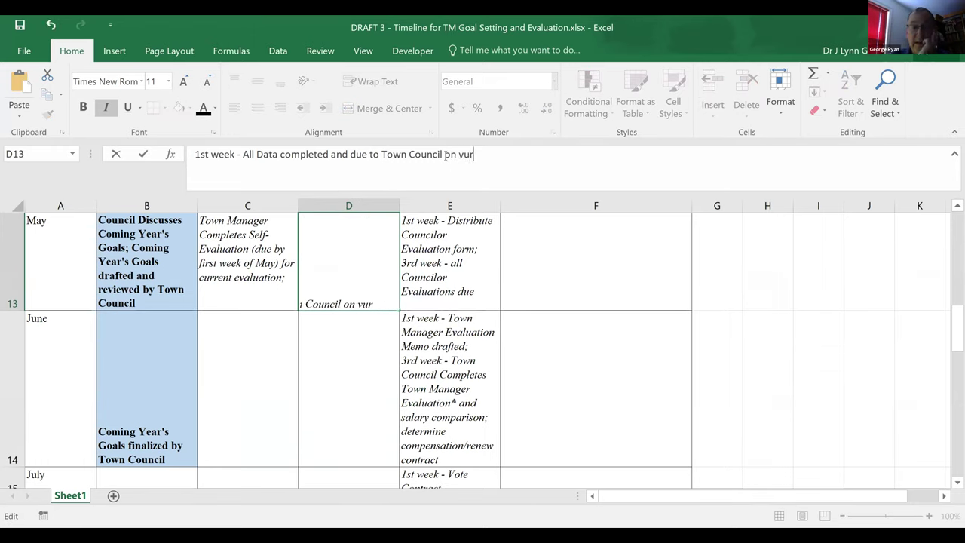
pyautogui.press('BackSpace')
pyautogui.press('BackSpace')
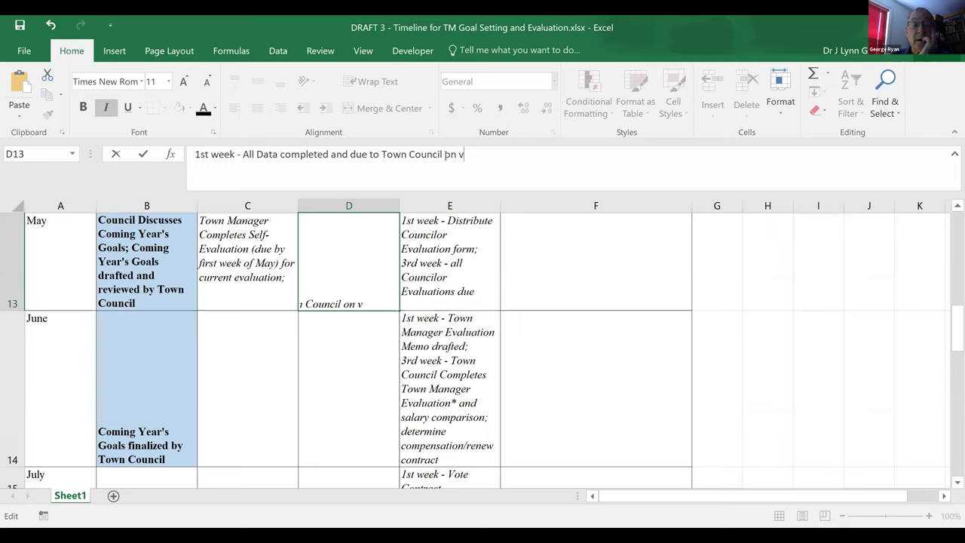
pyautogui.press('BackSpace')
pyautogui.write('cu')
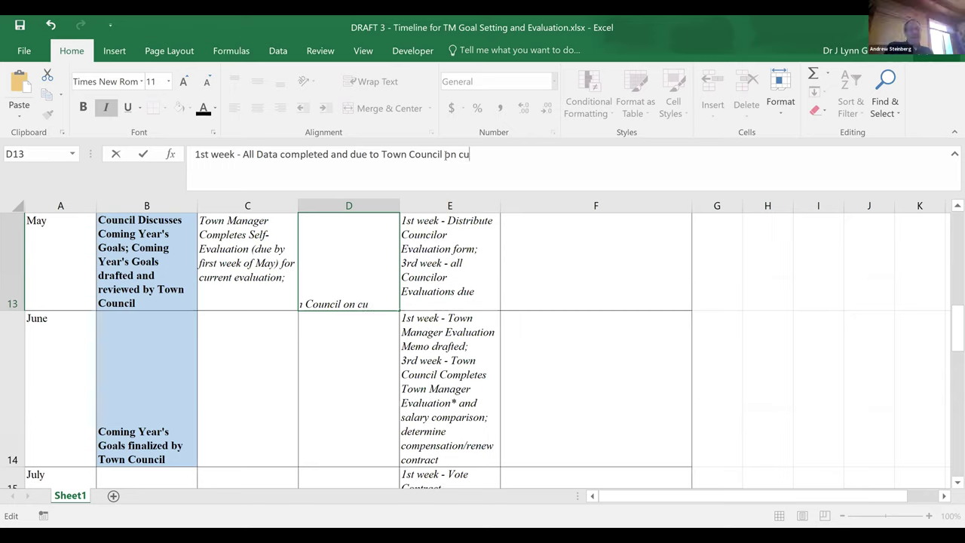
pyautogui.write('rrent evaluation')
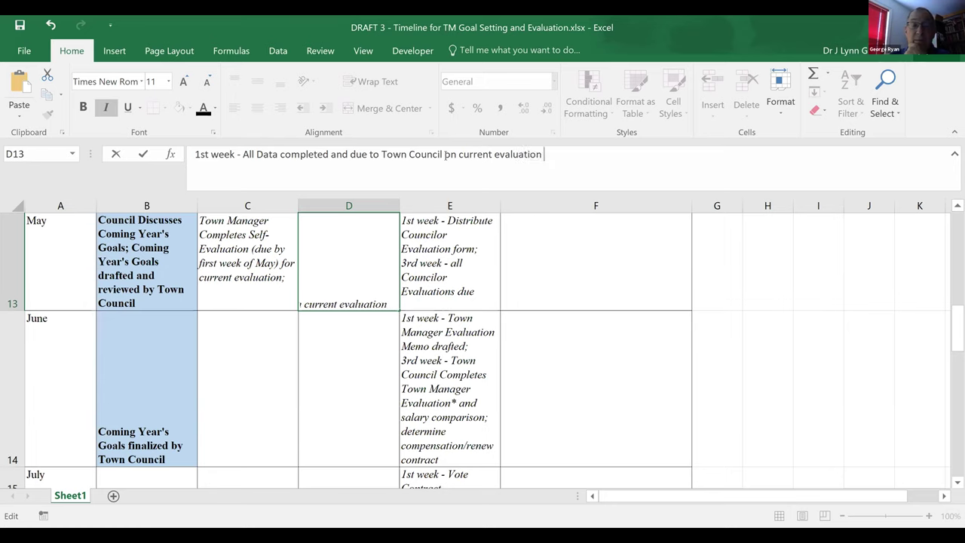
pyautogui.press('Return')
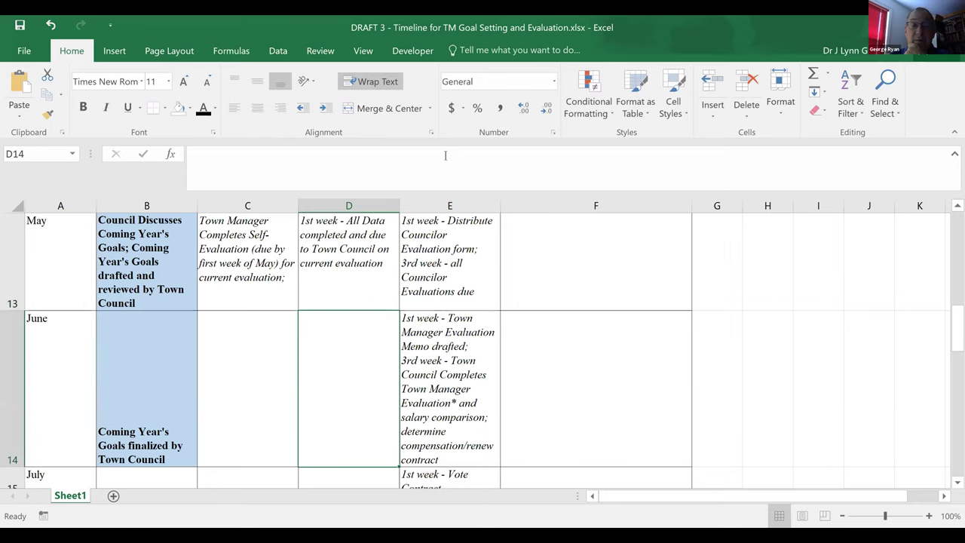
# Insert "for Current Evaluation" after "Councilor Evaluation form" in May's 1st week item in E13
pyautogui.click(414, 262)
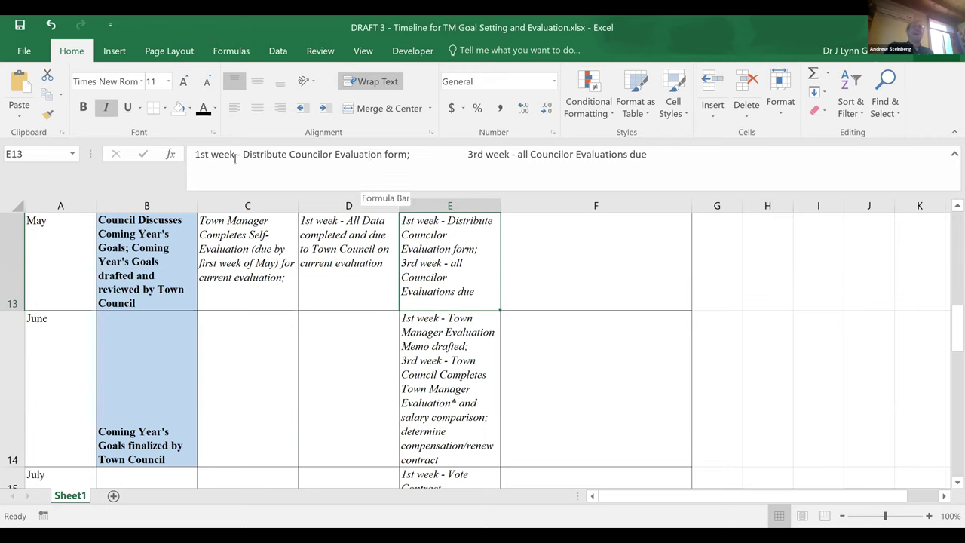
pyautogui.click(409, 153)
pyautogui.write('fo')
pyautogui.press('BackSpace')
pyautogui.press('BackSpace')
pyautogui.write('or ')
pyautogui.write('Current E')
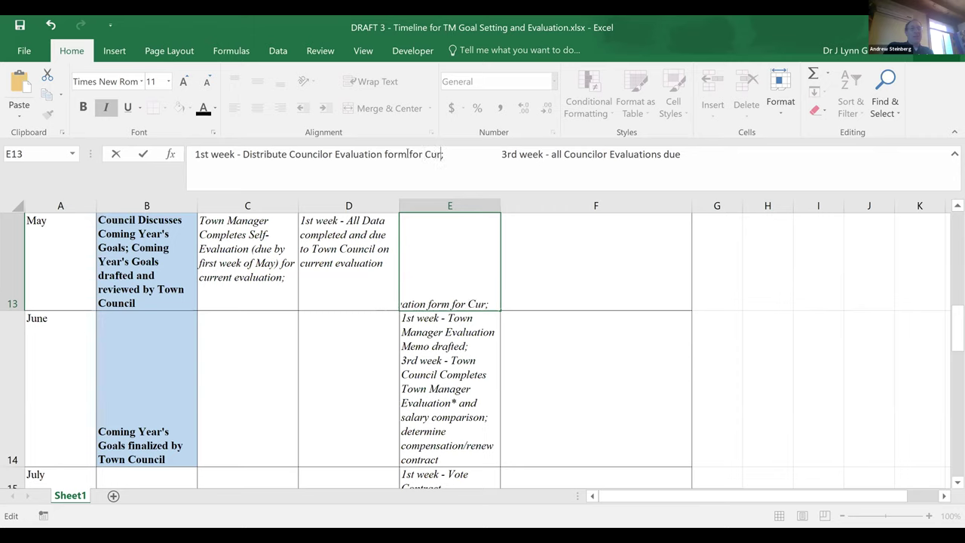
pyautogui.write('valuation')
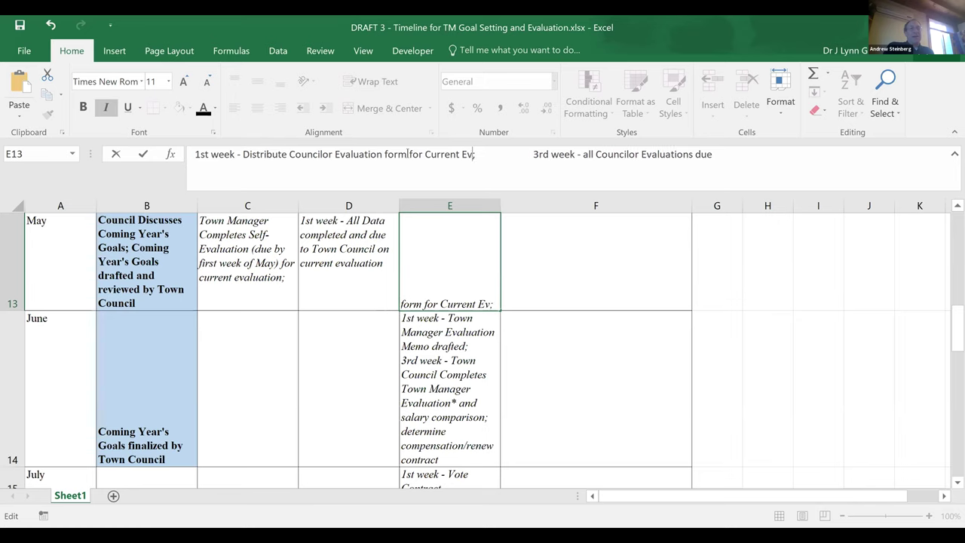
pyautogui.press('Return')
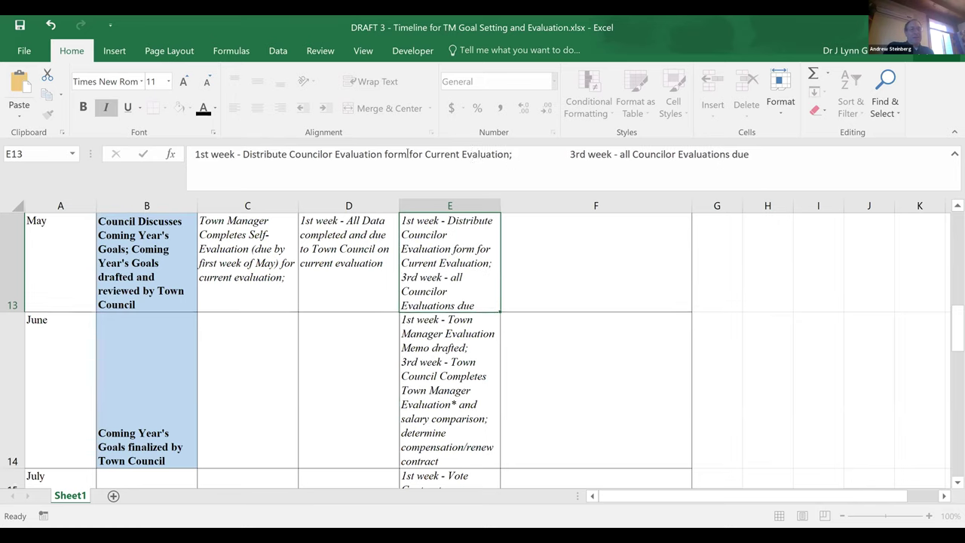
# Insert "on Current Evaluation" before "due" in May's 3rd week Councilor Evaluations item in E13
pyautogui.press('Up')
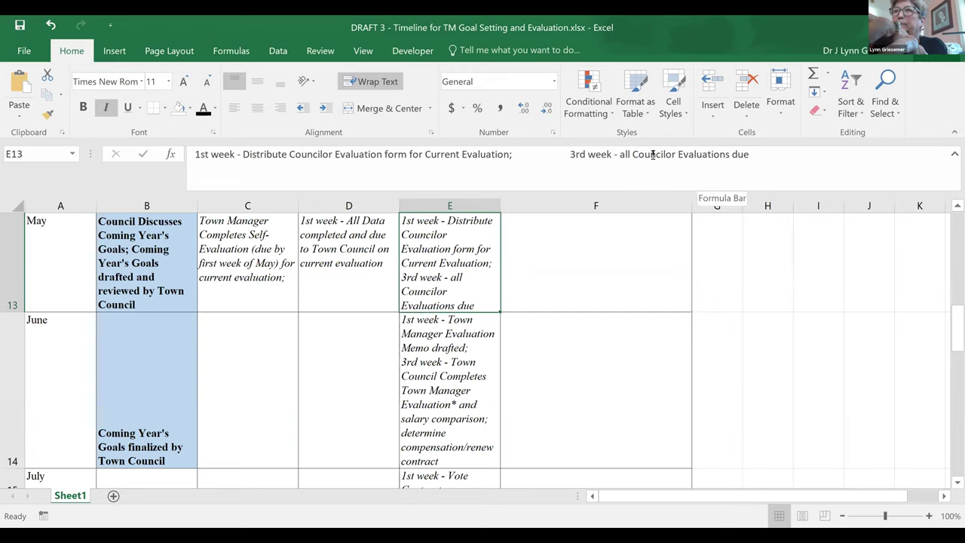
pyautogui.click(732, 154)
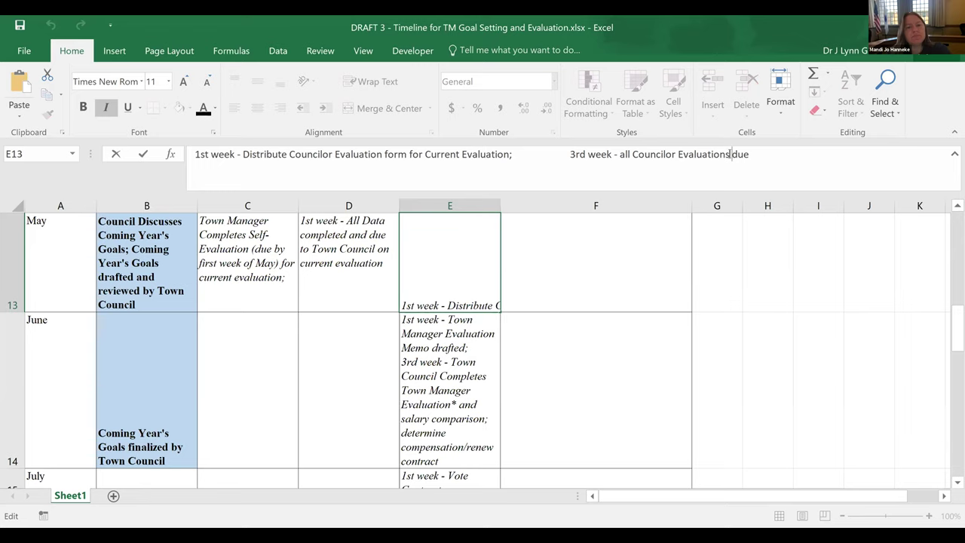
pyautogui.write('on ')
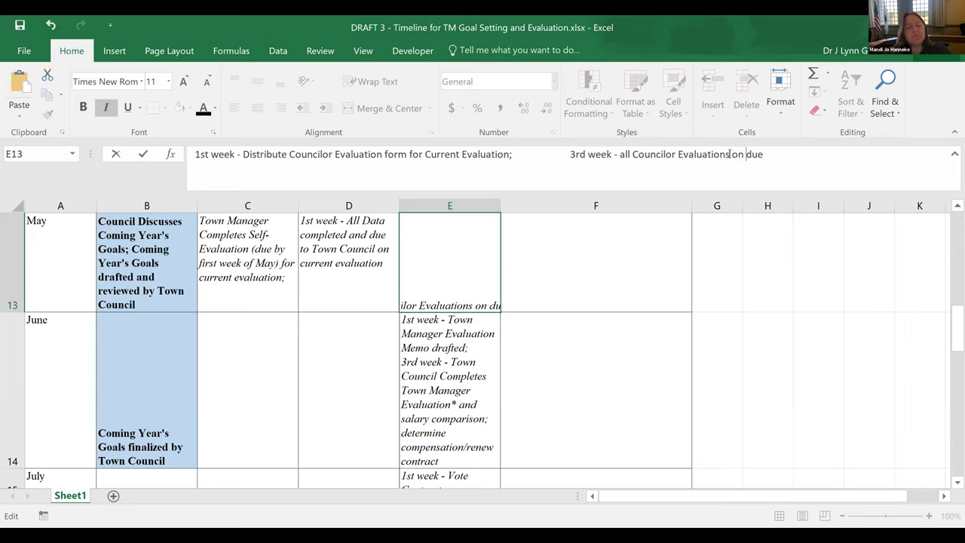
pyautogui.write('Current E')
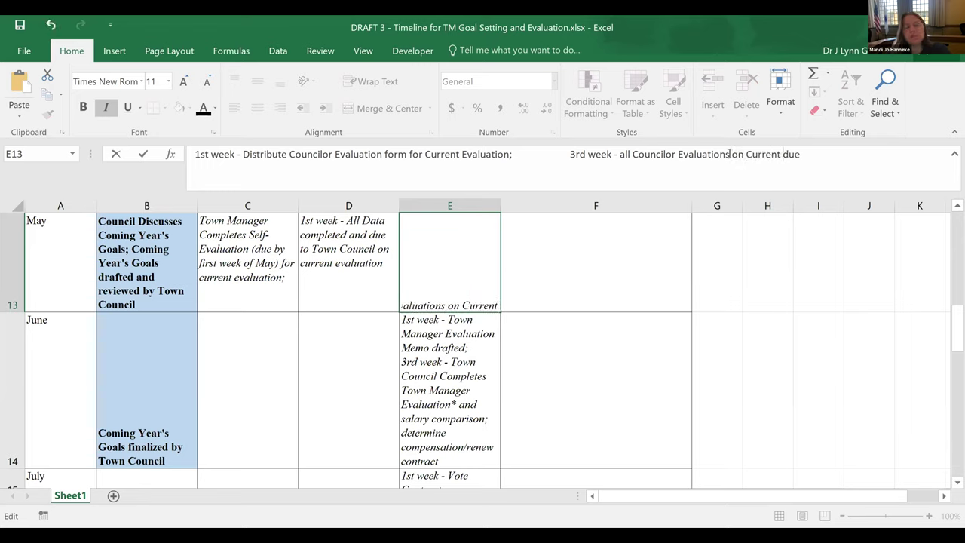
pyautogui.write('valuation')
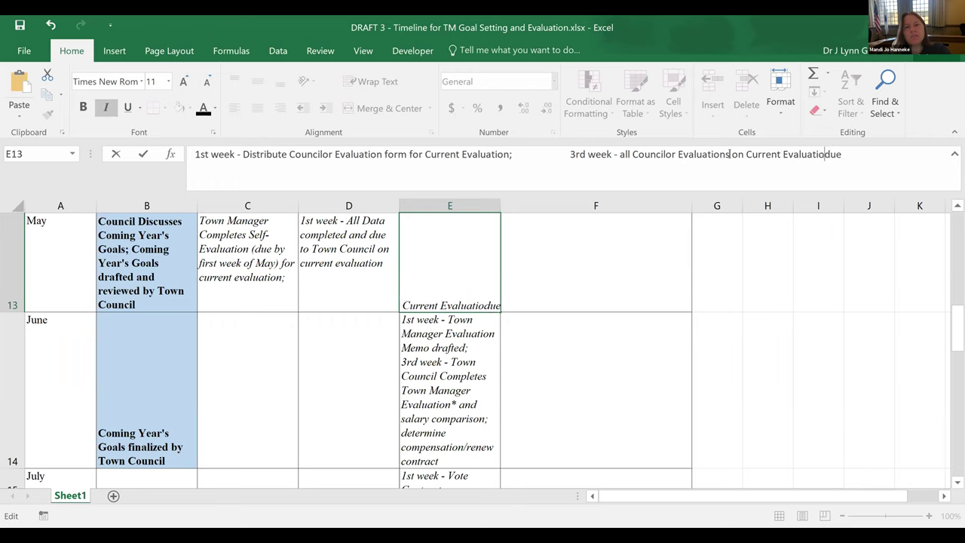
pyautogui.press('Return')
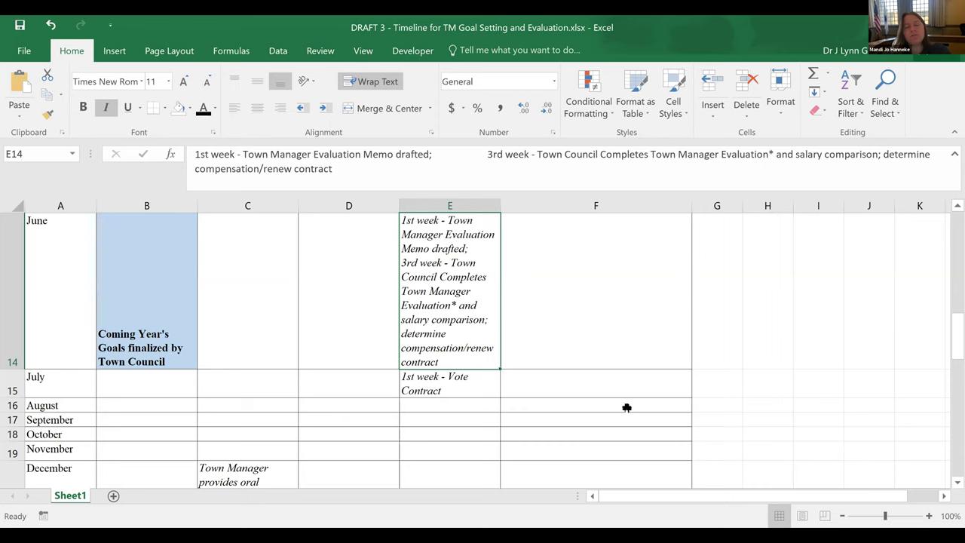
pyautogui.moveTo(948, 335); pyautogui.dragTo(948, 322)
pyautogui.moveTo(948, 322)
pyautogui.mouseDown()
pyautogui.moveTo(948, 358)
pyautogui.moveTo(948, 326)
pyautogui.mouseUp()
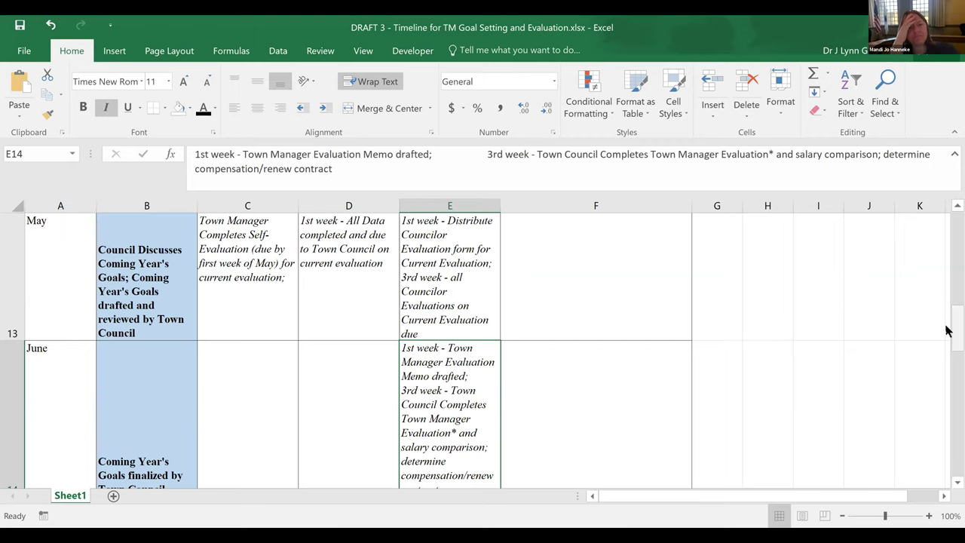
pyautogui.moveTo(948, 330); pyautogui.dragTo(948, 221)
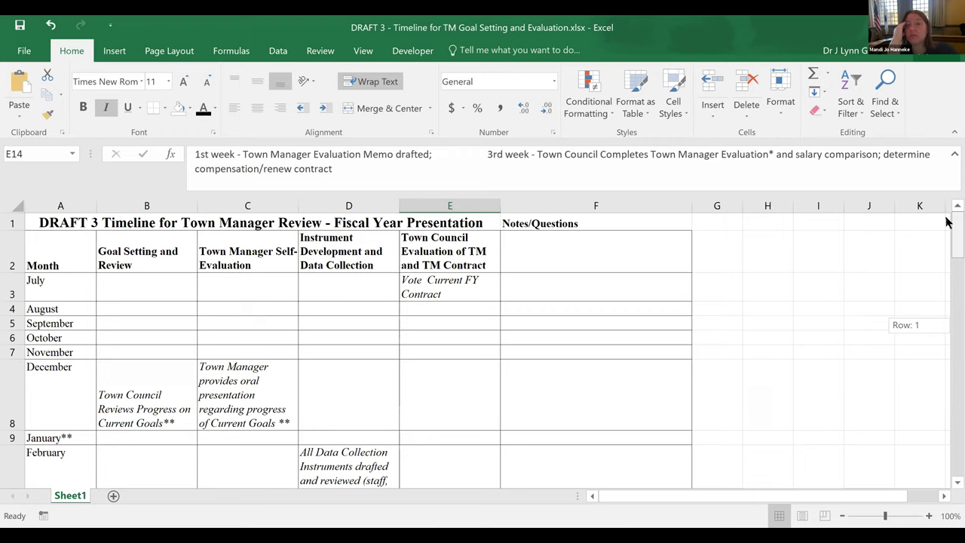
pyautogui.moveTo(948, 220); pyautogui.dragTo(949, 220)
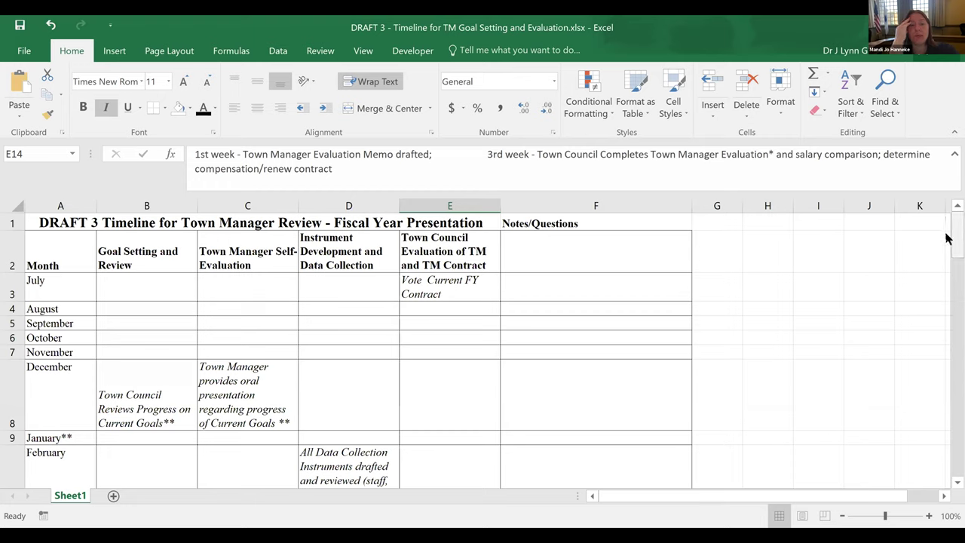
pyautogui.moveTo(948, 238); pyautogui.dragTo(948, 238)
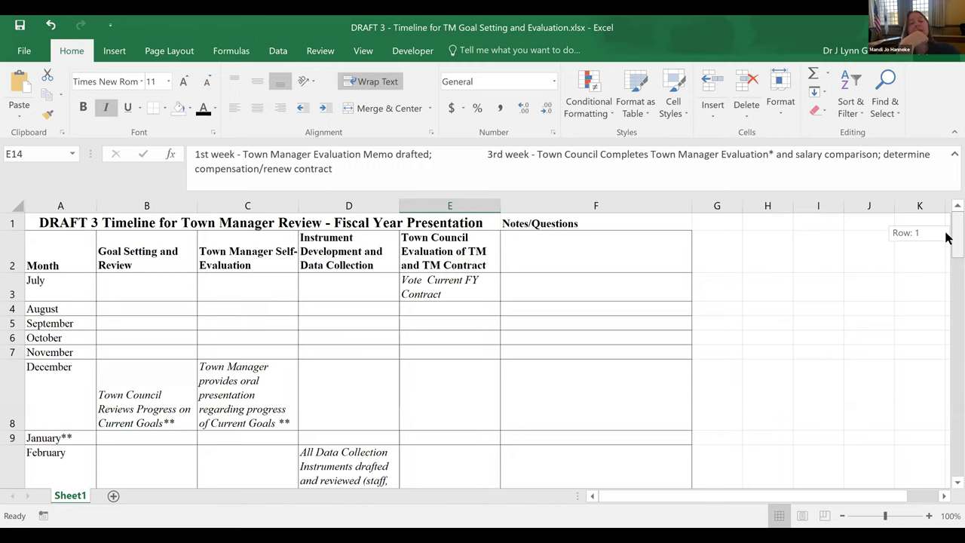
# Replace both occurrences of "Coming" with "Next" in May's Council goals entry in B13
pyautogui.moveTo(948, 238); pyautogui.dragTo(948, 328)
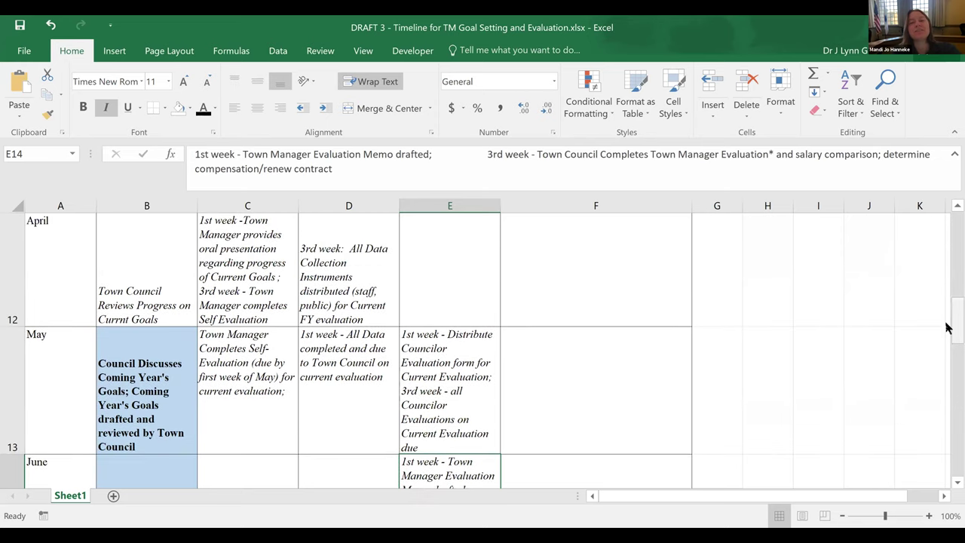
pyautogui.click(138, 384)
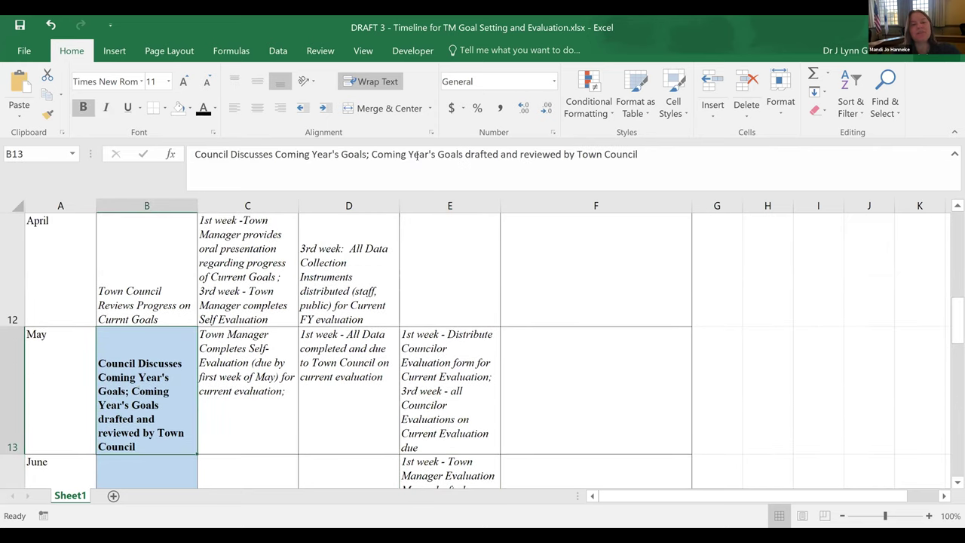
pyautogui.moveTo(406, 155); pyautogui.dragTo(373, 156)
pyautogui.moveTo(311, 155); pyautogui.dragTo(276, 162)
pyautogui.write('Next')
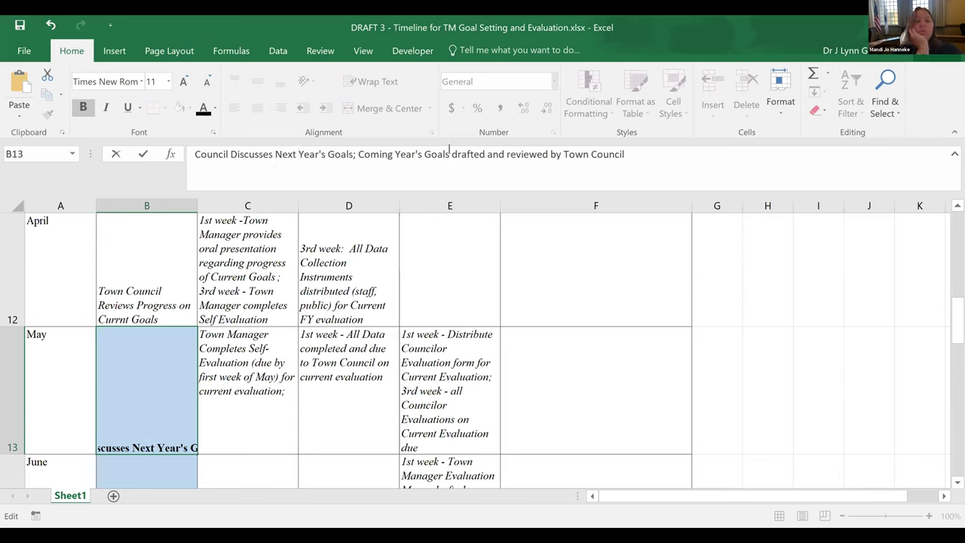
pyautogui.moveTo(394, 155); pyautogui.dragTo(358, 157)
pyautogui.write('Next')
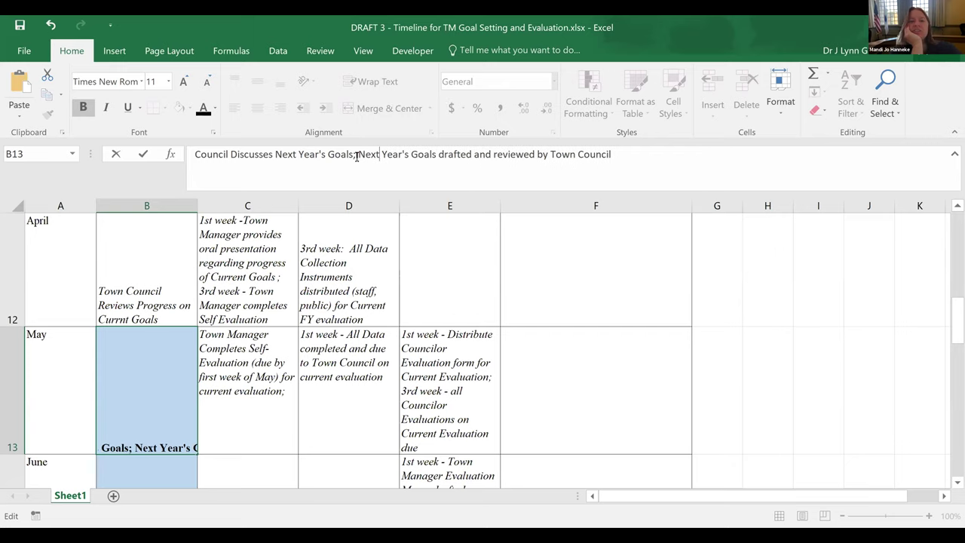
pyautogui.press('Return')
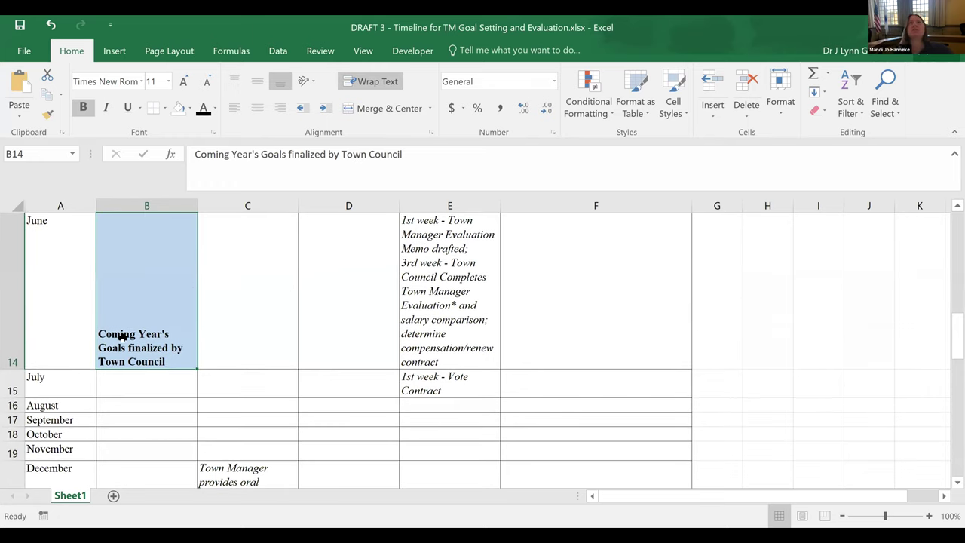
# Insert "Next" before "Coming Year's Goals" in June's goals entry in B14
pyautogui.click(202, 154)
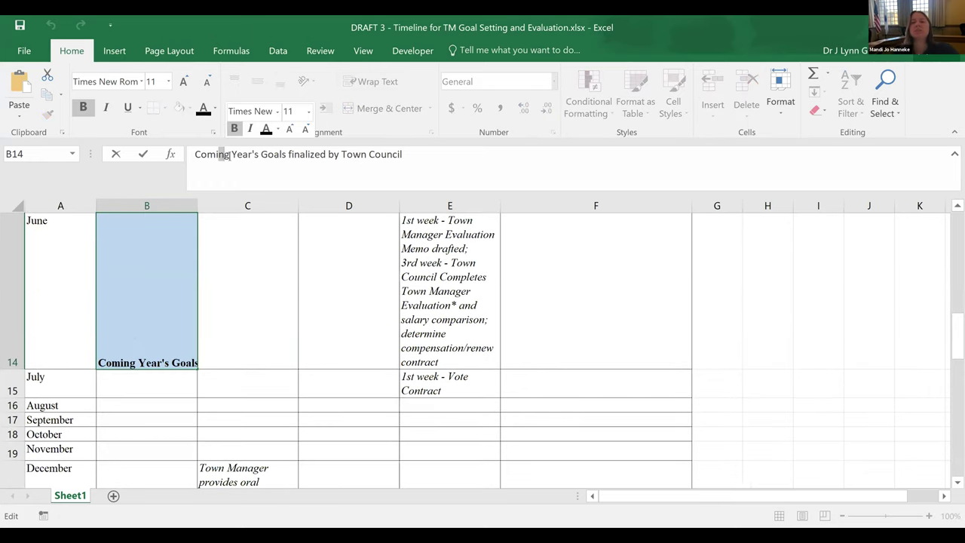
pyautogui.moveTo(225, 156); pyautogui.dragTo(194, 156)
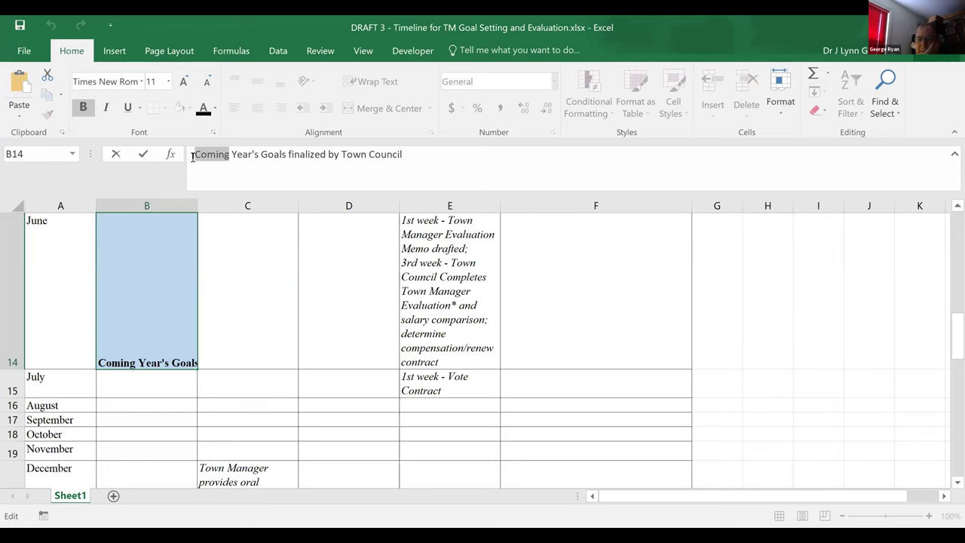
pyautogui.press('Left')
pyautogui.write('Next')
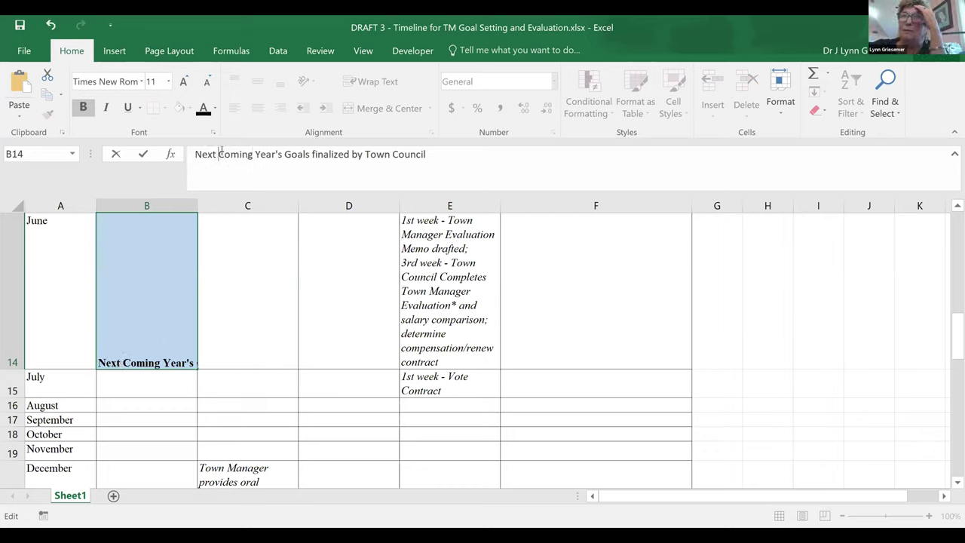
pyautogui.press('Return')
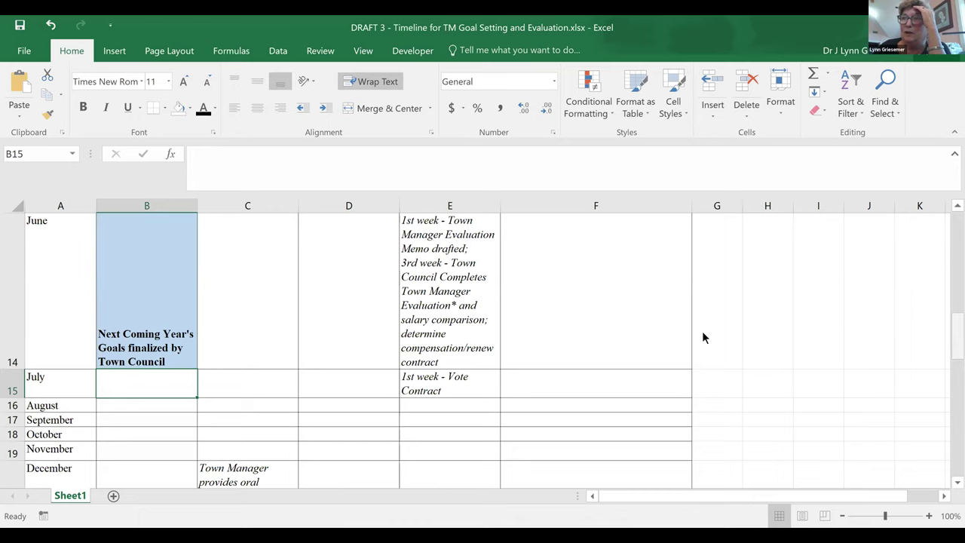
# Top-align the text of the May and June goals entries in B13 and B14
pyautogui.moveTo(950, 339); pyautogui.dragTo(948, 318)
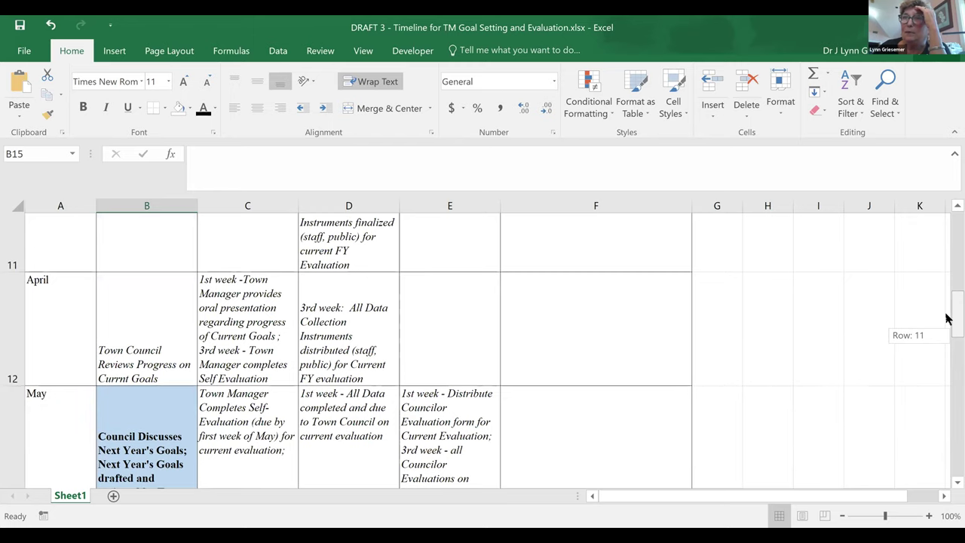
pyautogui.moveTo(948, 319); pyautogui.dragTo(948, 323)
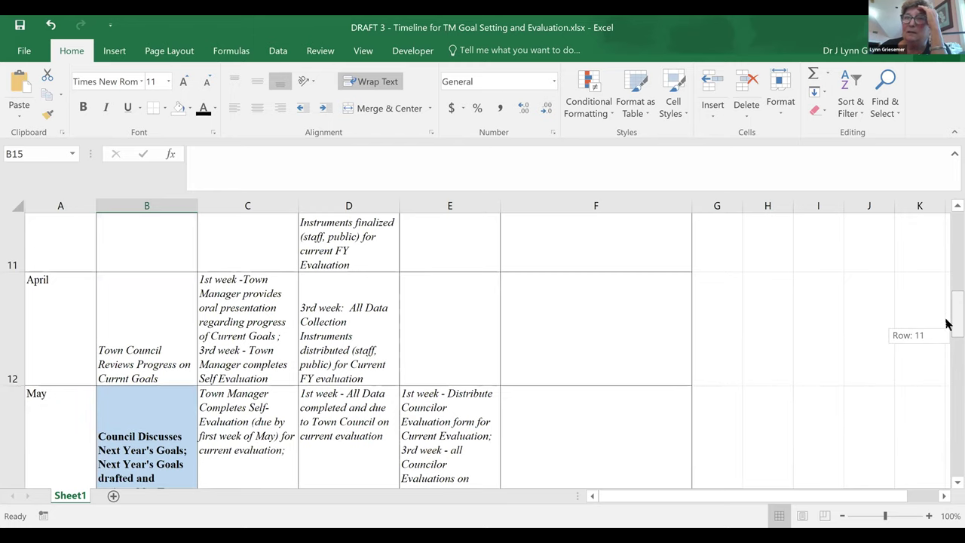
pyautogui.click(163, 453)
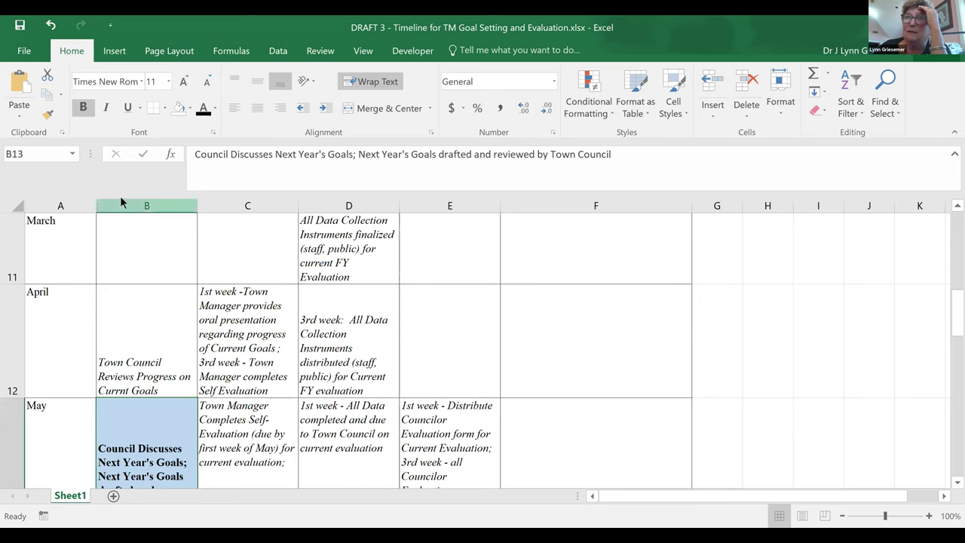
pyautogui.click(232, 83)
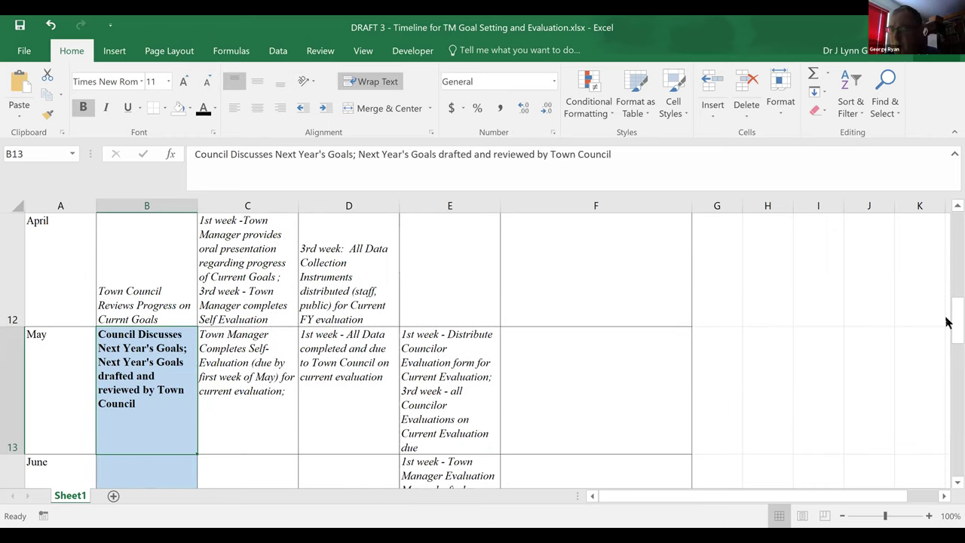
pyautogui.moveTo(949, 321)
pyautogui.mouseDown()
pyautogui.moveTo(949, 332)
pyautogui.moveTo(949, 322)
pyautogui.mouseUp()
pyautogui.press('Return')
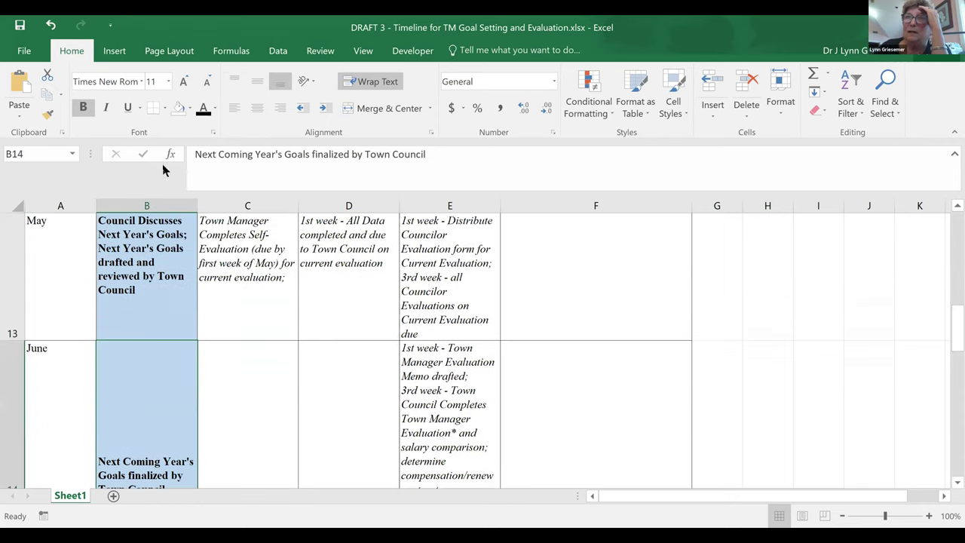
pyautogui.click(238, 81)
pyautogui.scroll(-1, 176, 390)
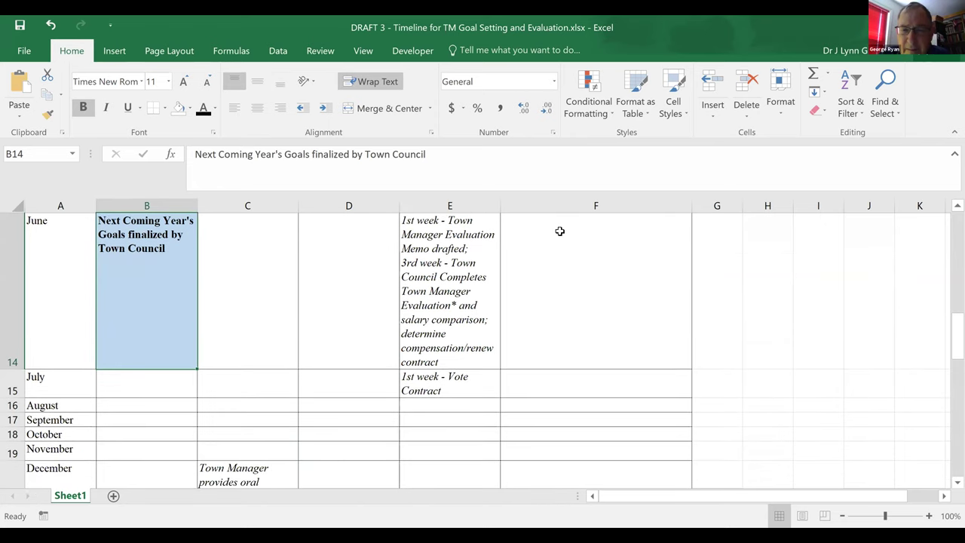
# Change "Current" to lowercase "current" in May's 1st week Councilor Evaluation form item in E13
pyautogui.moveTo(950, 343); pyautogui.dragTo(948, 326)
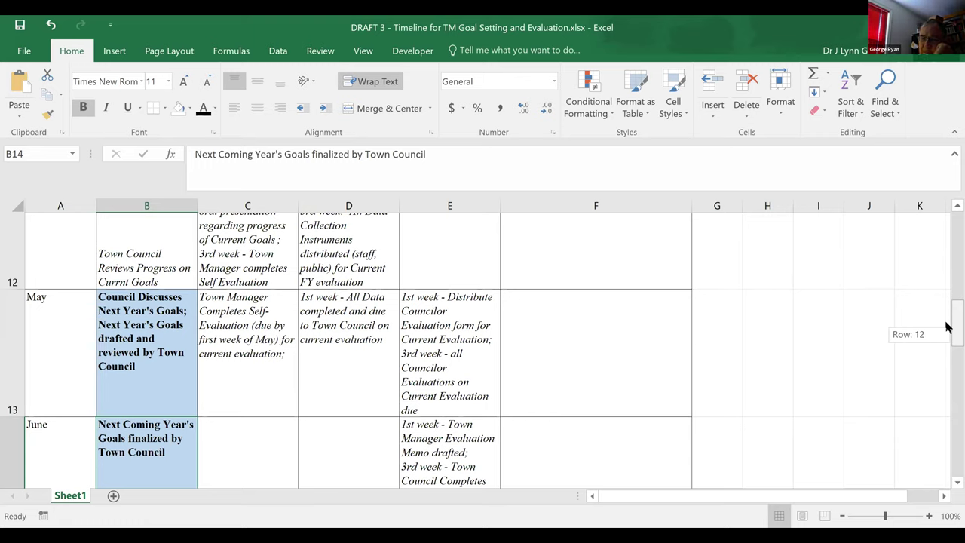
pyautogui.click(423, 341)
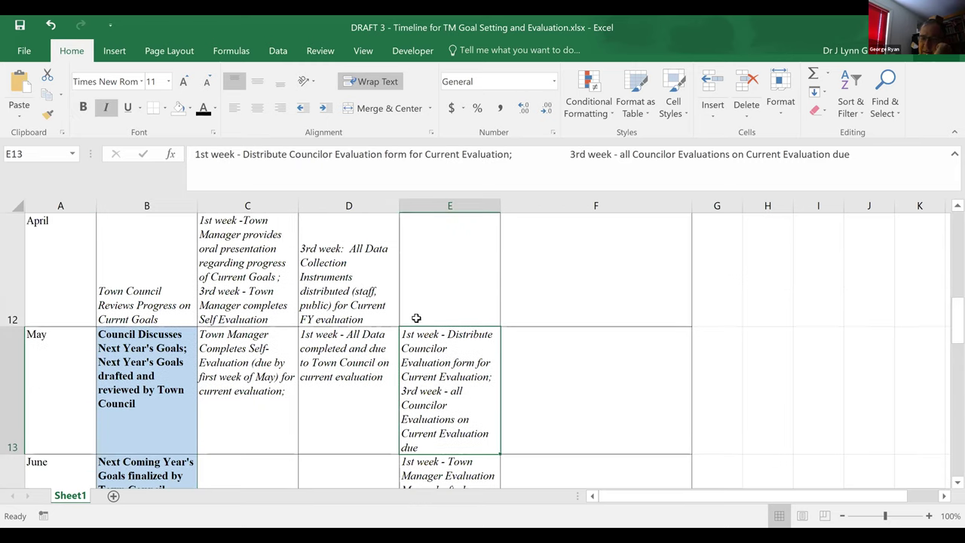
pyautogui.click(428, 154)
pyautogui.press('BackSpace')
pyautogui.write('c')
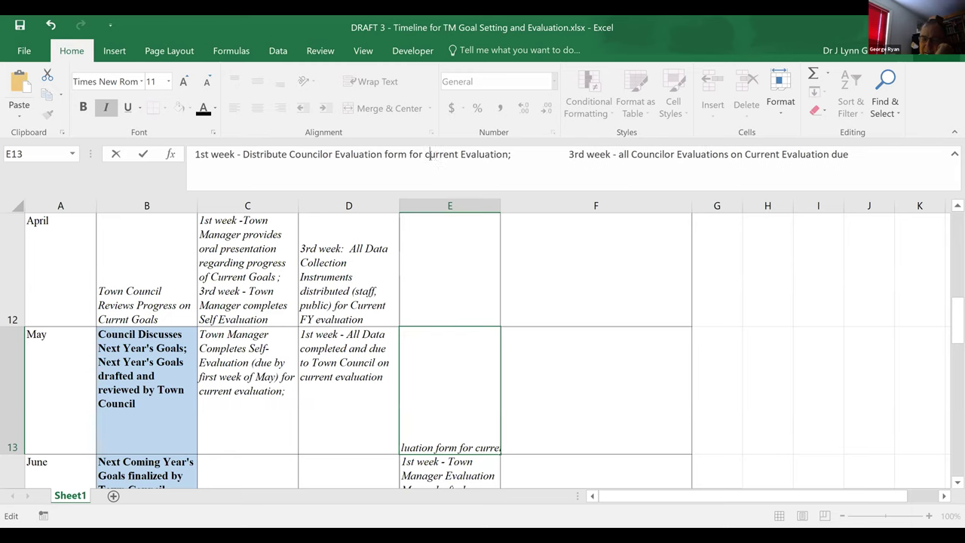
pyautogui.hotkey('ctrl', 'Return')
pyautogui.press('Return')
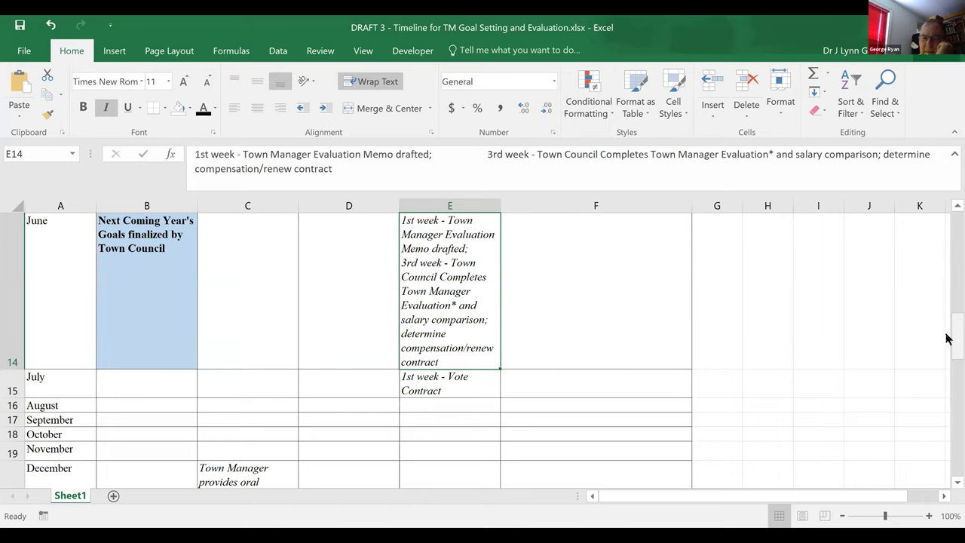
# Change "Current" to lowercase "current" in May's 3rd week Councilor Evaluations item in E13
pyautogui.moveTo(949, 338); pyautogui.dragTo(949, 323)
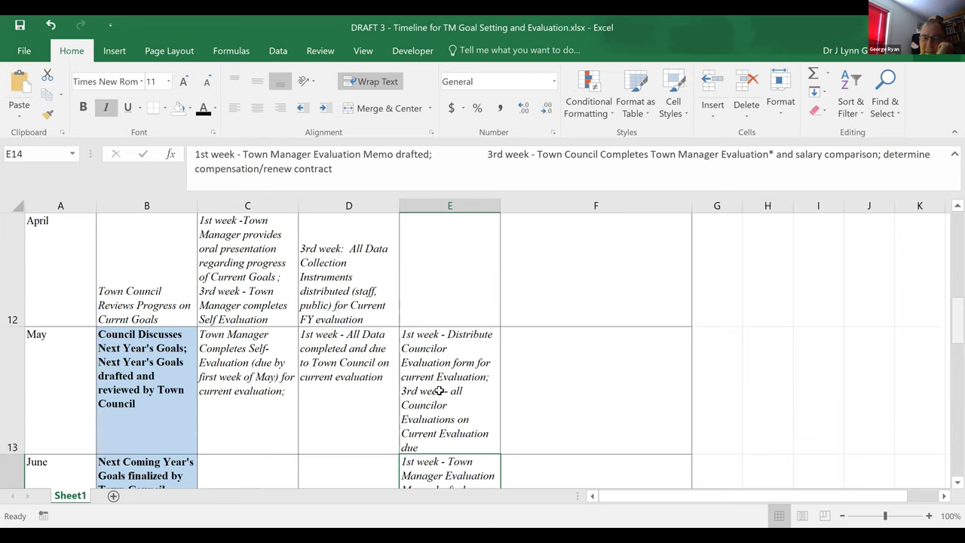
pyautogui.press('Up')
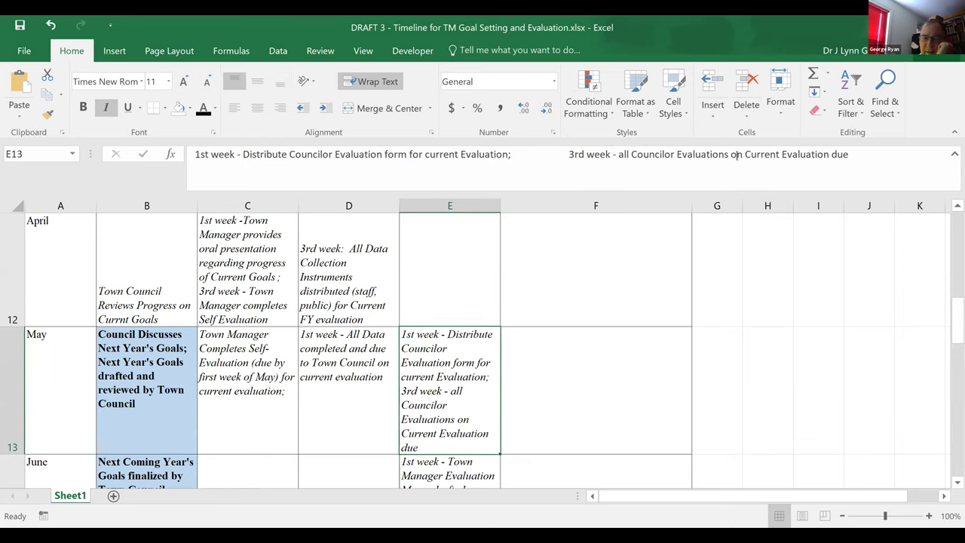
pyautogui.click(752, 153)
pyautogui.press('BackSpace')
pyautogui.write('c')
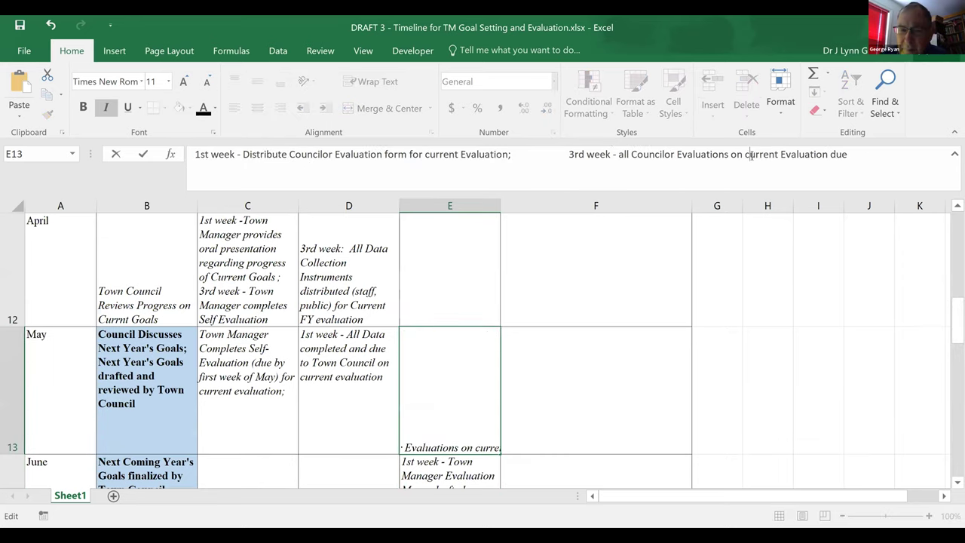
pyautogui.press('Return')
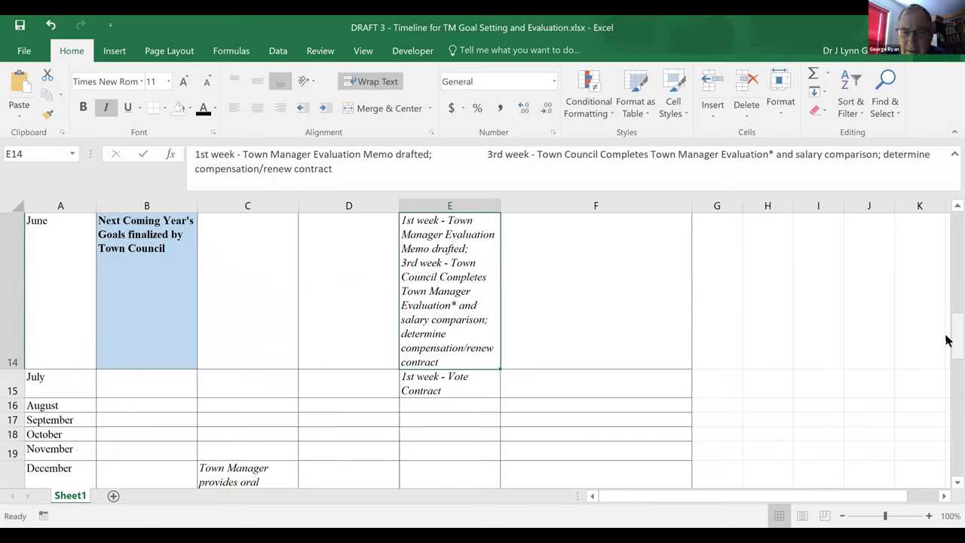
pyautogui.moveTo(948, 340); pyautogui.dragTo(948, 334)
pyautogui.scroll(-1, 445, 302)
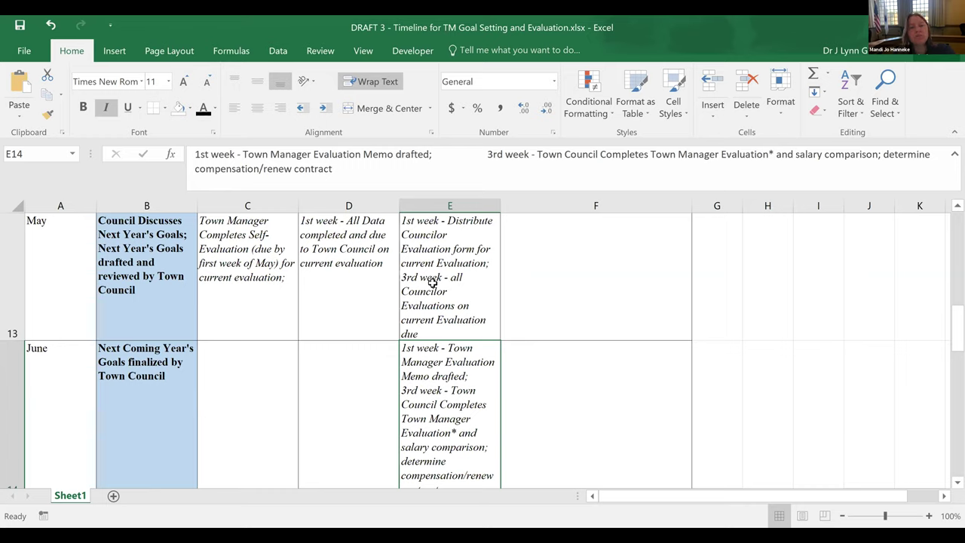
pyautogui.click(135, 262)
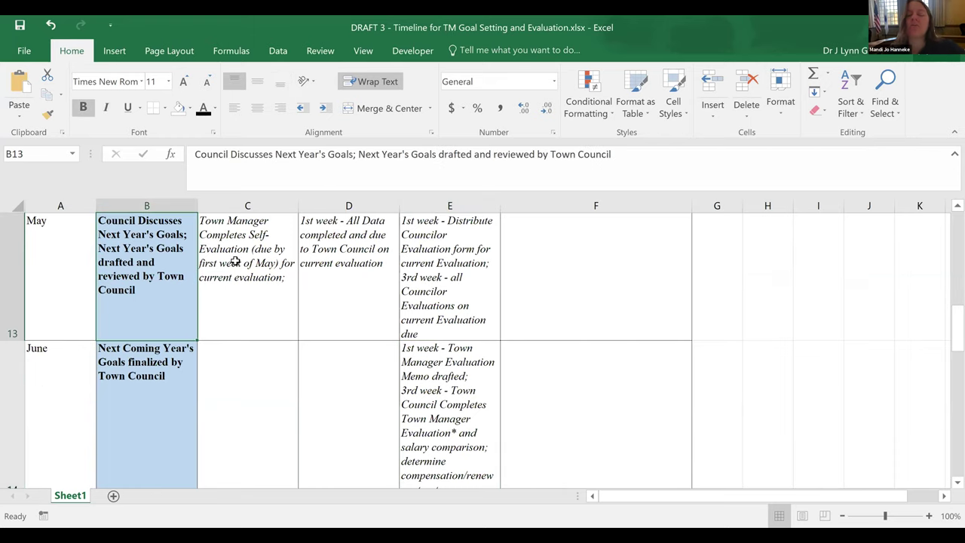
pyautogui.click(235, 262)
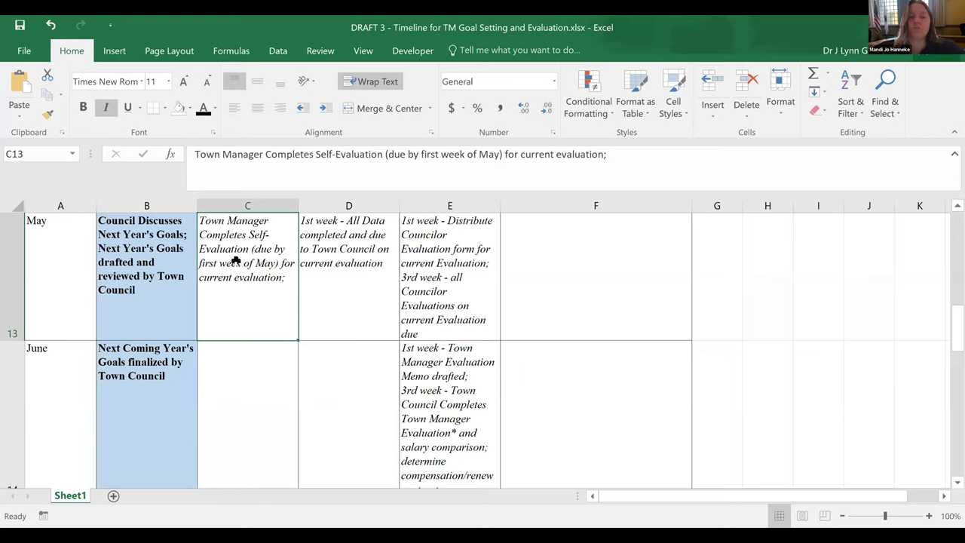
# Cut "and salary comparison; determine compensation/renew contract" from the end of June's 3rd week item in E14
pyautogui.click(447, 388)
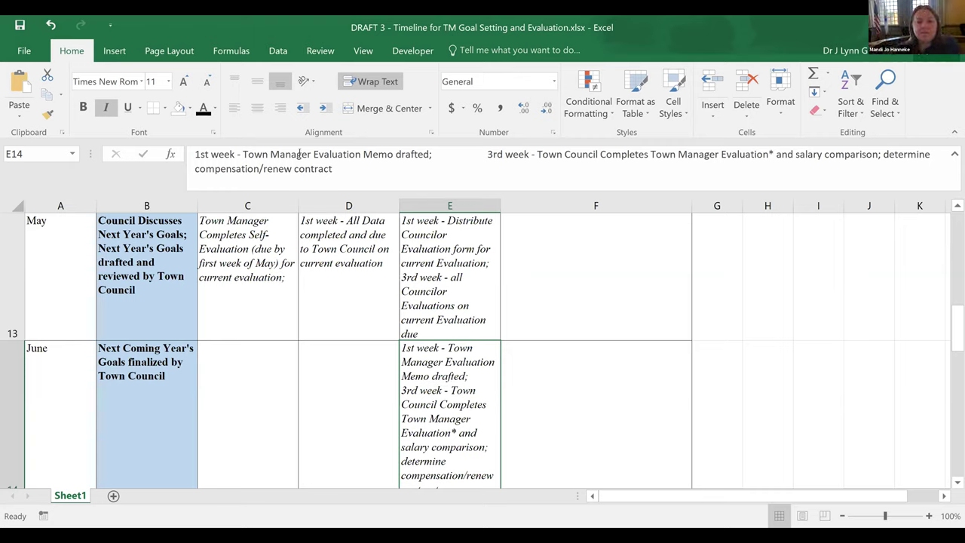
pyautogui.click(429, 155)
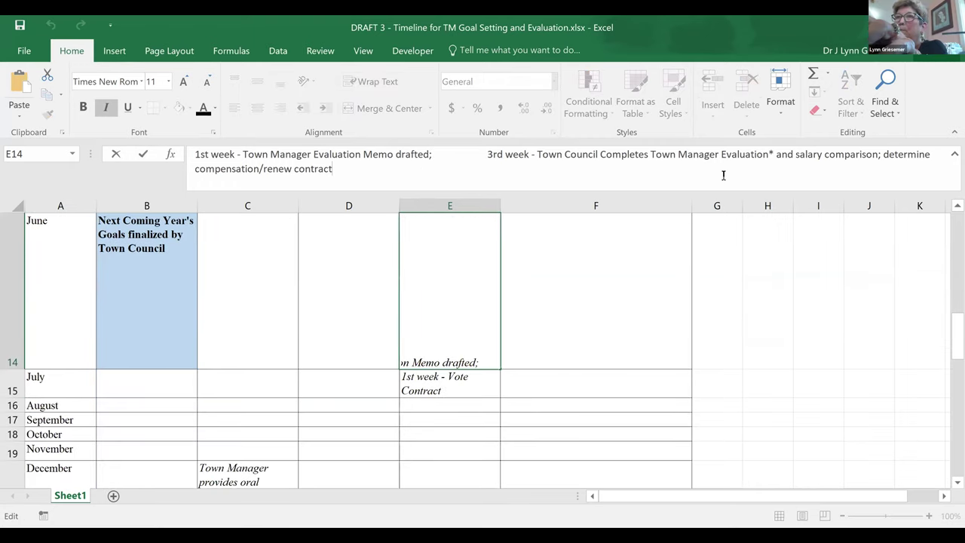
pyautogui.doubleClick(424, 332)
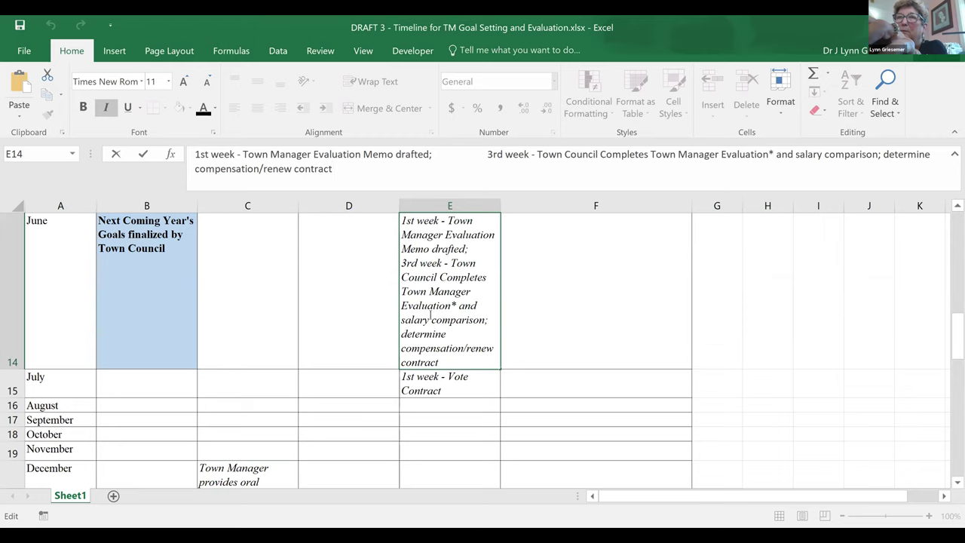
pyautogui.moveTo(458, 305); pyautogui.dragTo(440, 363)
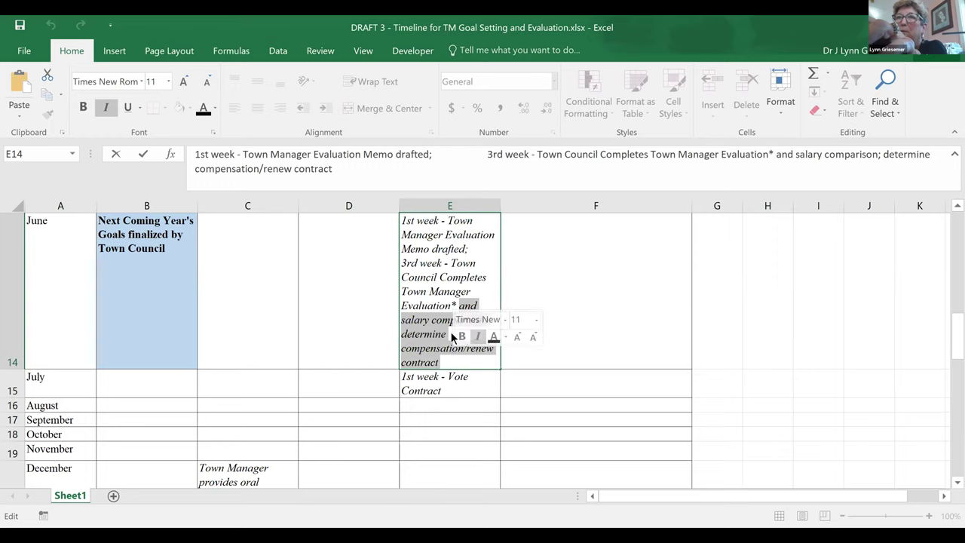
pyautogui.rightClick(424, 325)
pyautogui.click(453, 336)
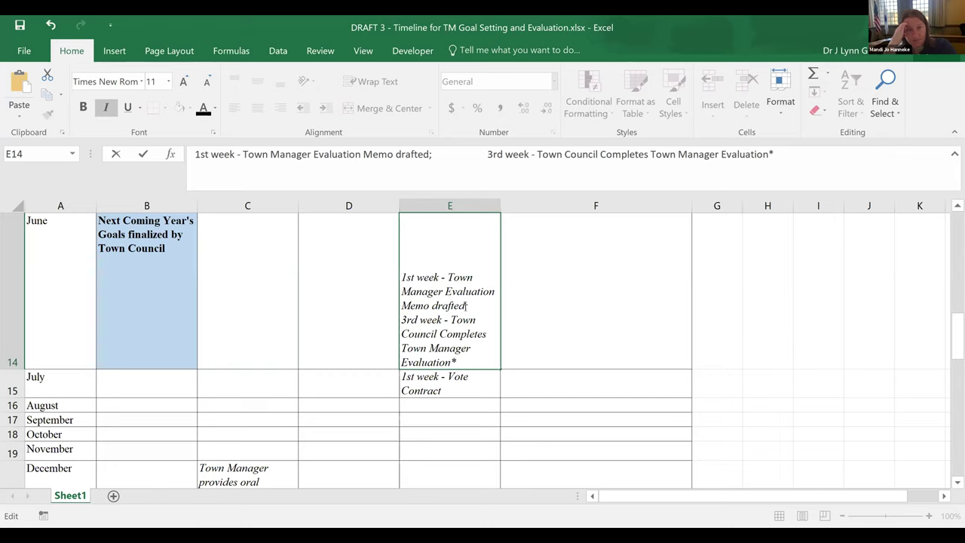
# Paste the cut text after "Memo drafted" in June's 1st week item in E14, replacing the semicolon there with a space
pyautogui.rightClick(498, 349)
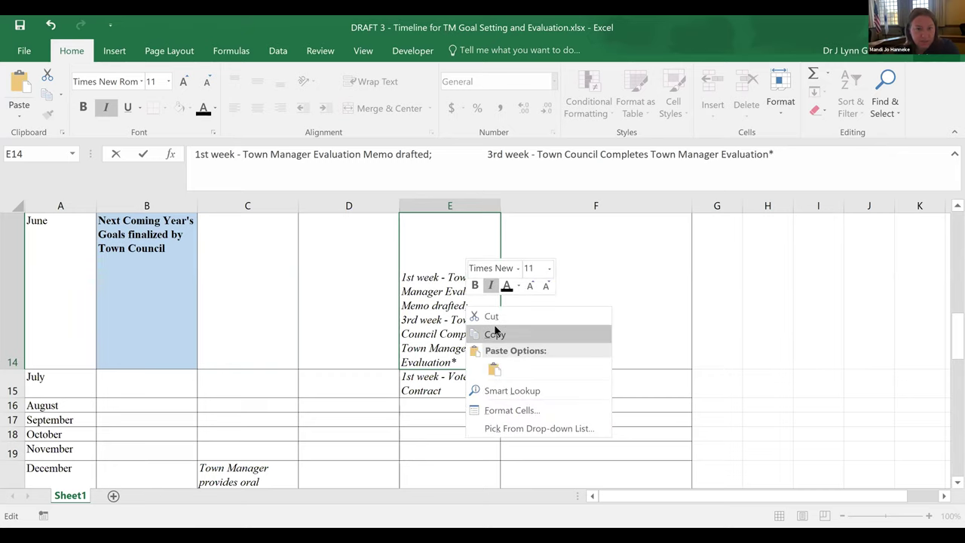
pyautogui.click(495, 370)
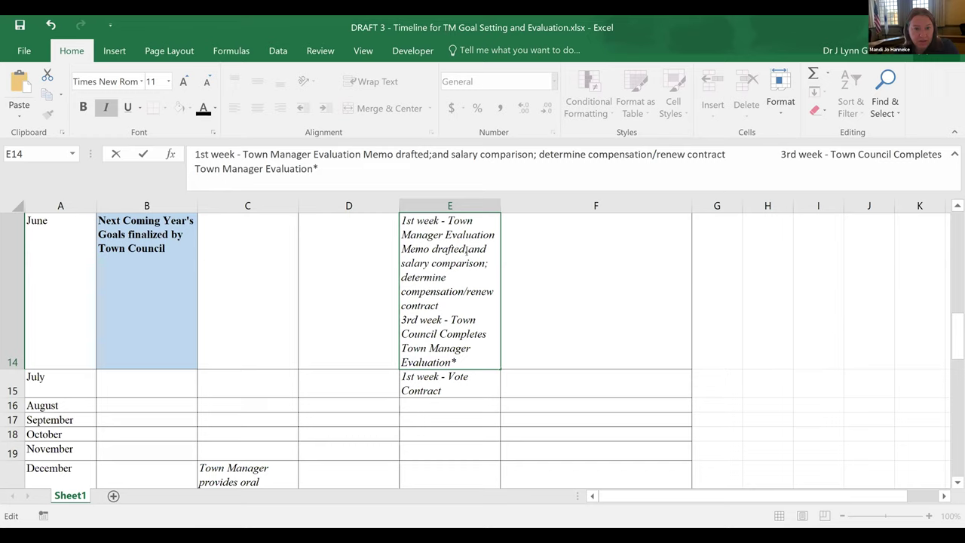
pyautogui.press('BackSpace')
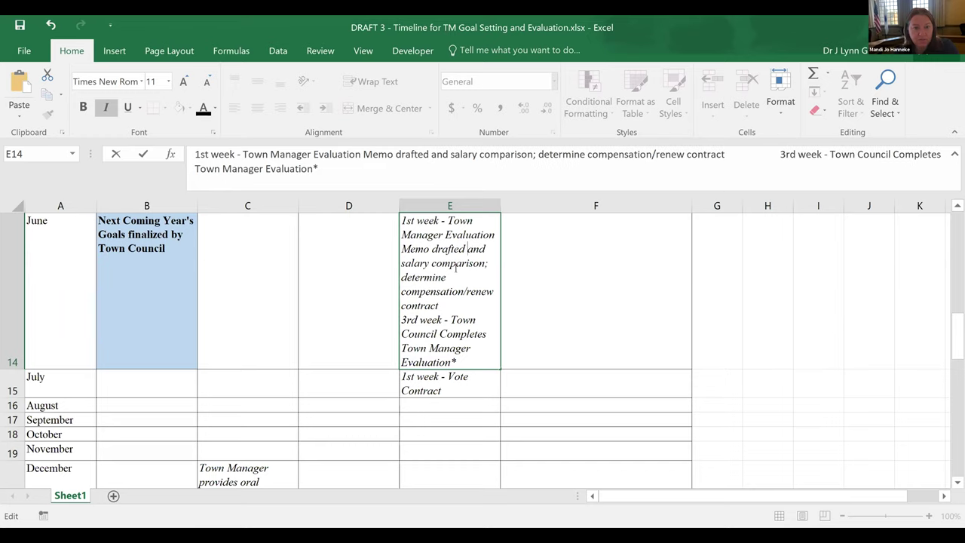
pyautogui.press('Down')
pyautogui.press('Down')
pyautogui.press('Down')
pyautogui.press('Down')
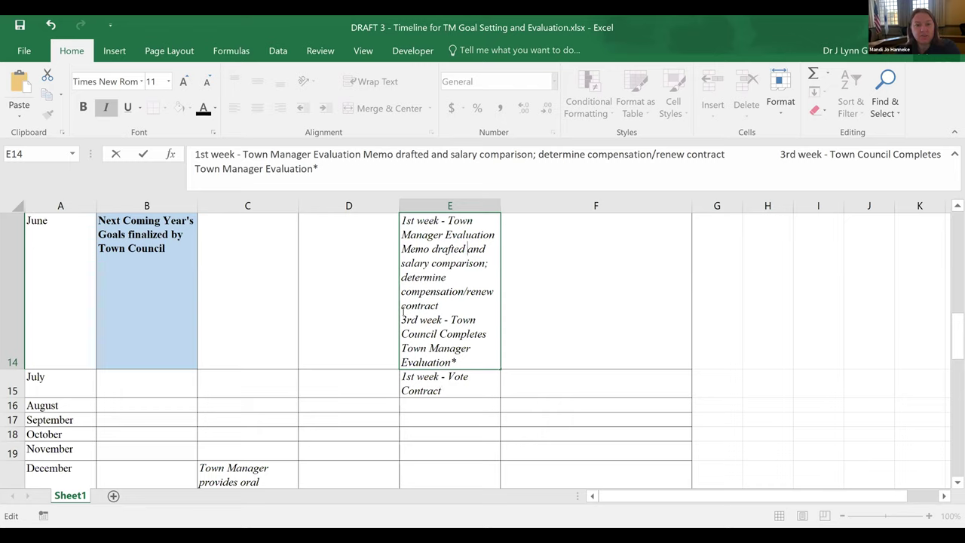
# Cut "3rd week - Town Council Completes Town Manager Evaluation*" from June's items in E14
pyautogui.moveTo(402, 320); pyautogui.dragTo(464, 362)
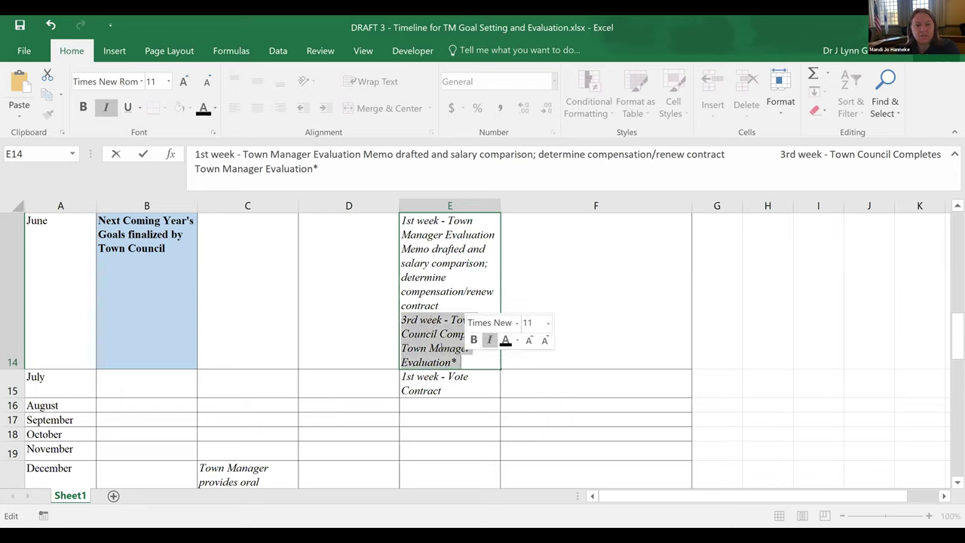
pyautogui.rightClick(445, 348)
pyautogui.click(448, 346)
# Paste the cut text before "Vote Contract" in July's 1st week item in E15 and delete its "3rd week -" prefix
pyautogui.click(424, 374)
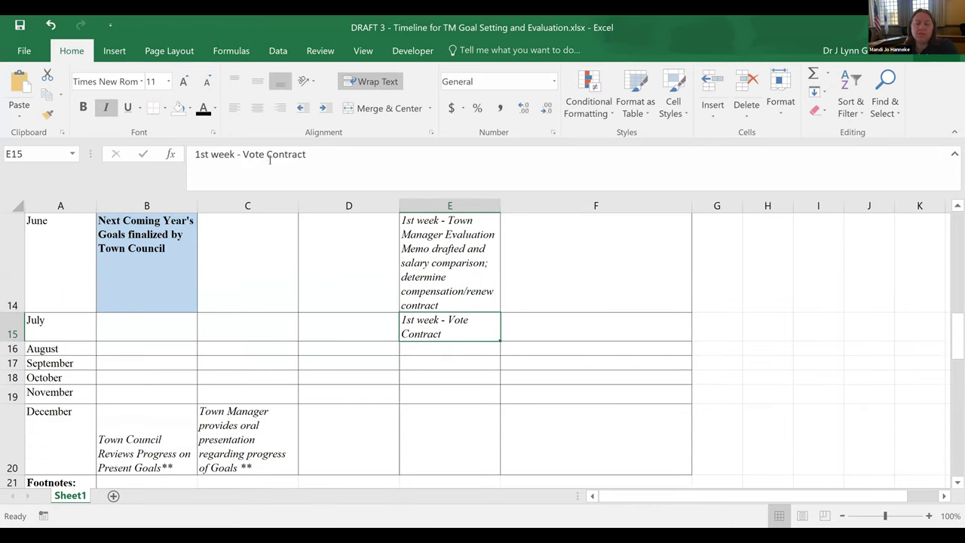
pyautogui.click(243, 154)
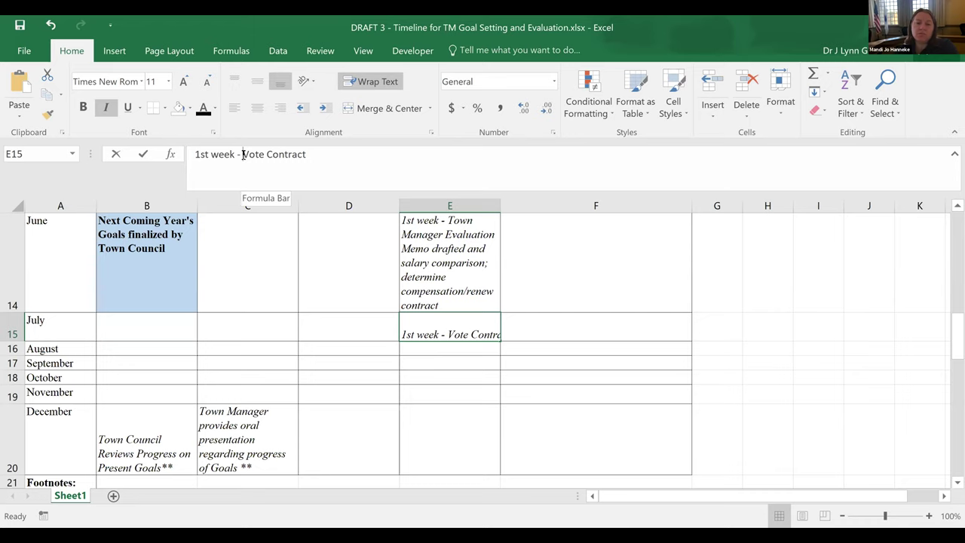
pyautogui.rightClick(242, 154)
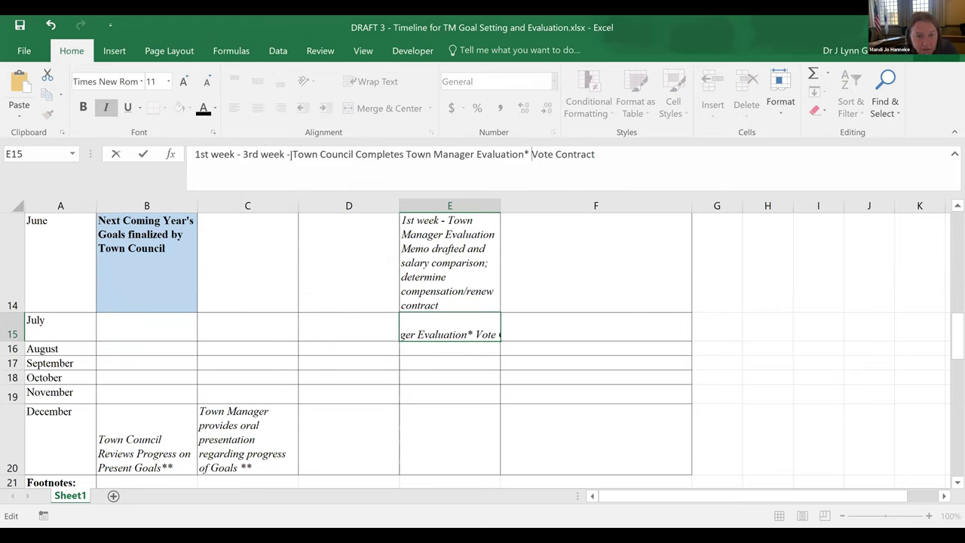
pyautogui.moveTo(291, 154); pyautogui.dragTo(242, 153)
pyautogui.press('BackSpace')
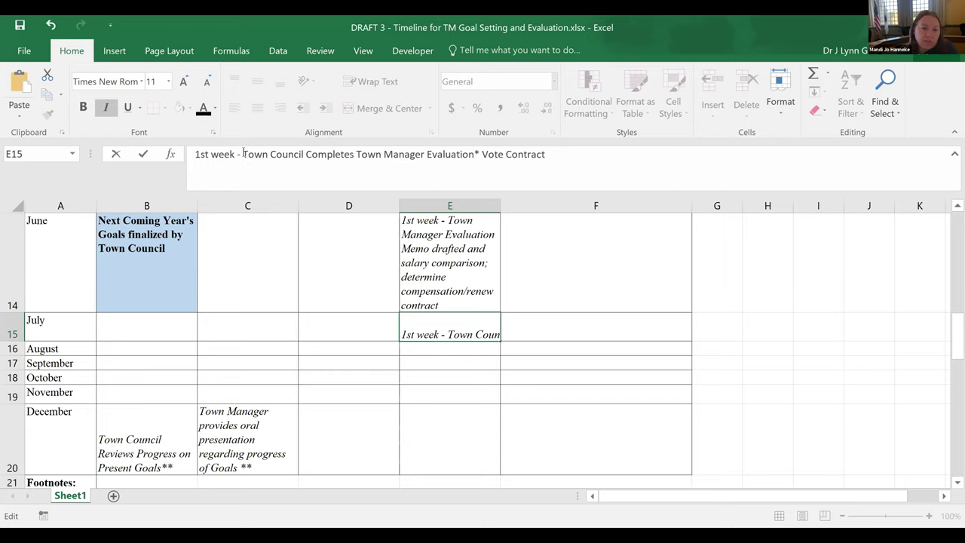
# Insert "and" after "Evaluation*" in July's E15 item and change "Vote" to "Votes"
pyautogui.click(482, 150)
pyautogui.write('and')
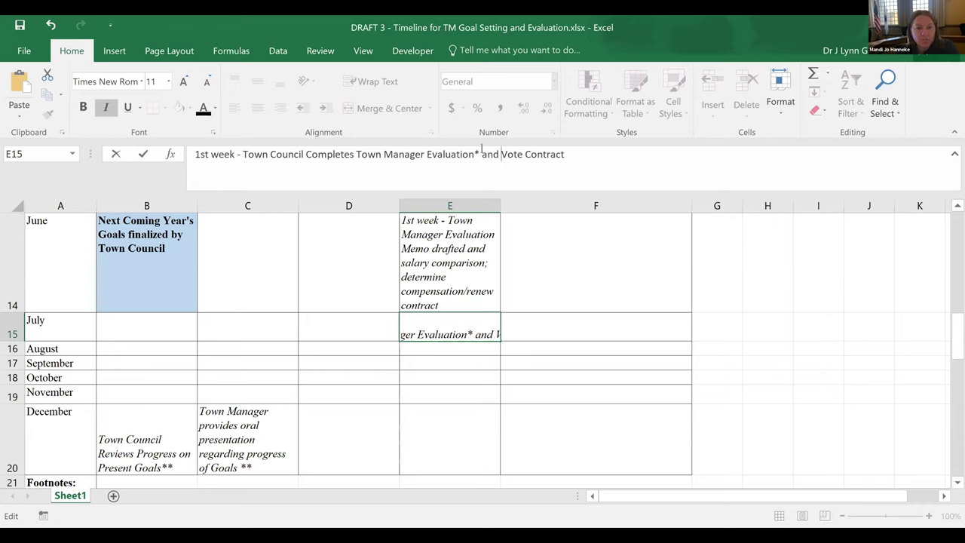
pyautogui.click(523, 156)
pyautogui.write('s')
pyautogui.press('Return')
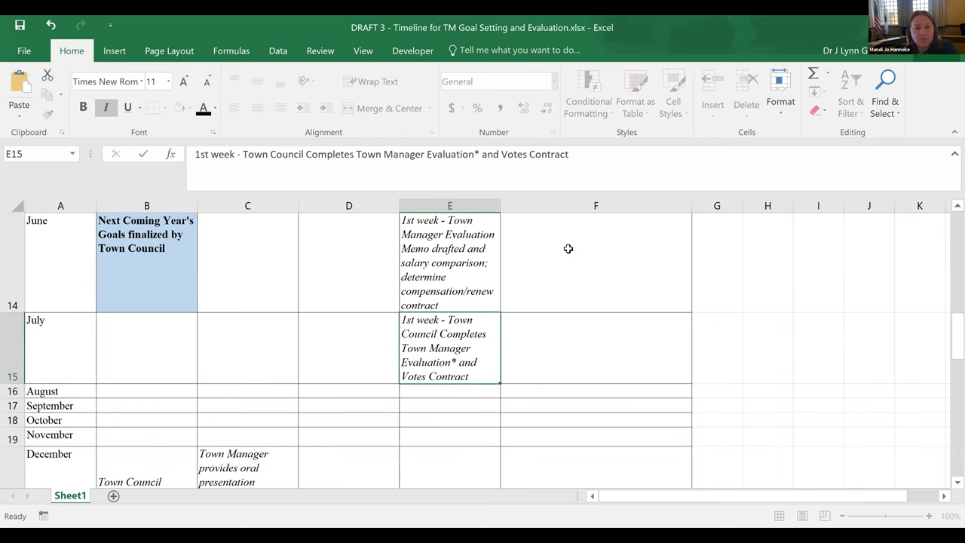
# Change "1st week" to "3rd week" for June's Town Manager Evaluation Memo item in E14
pyautogui.click(448, 237)
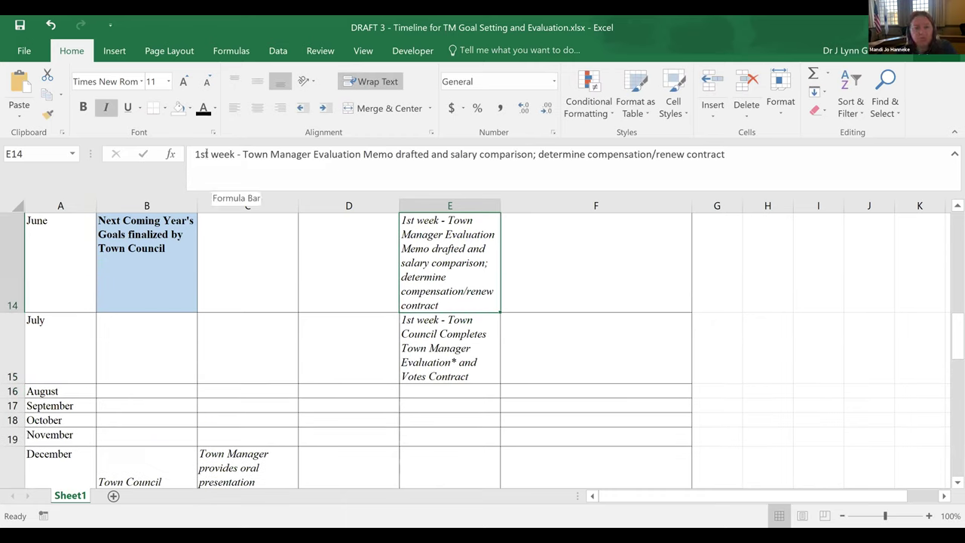
pyautogui.moveTo(208, 154); pyautogui.dragTo(188, 154)
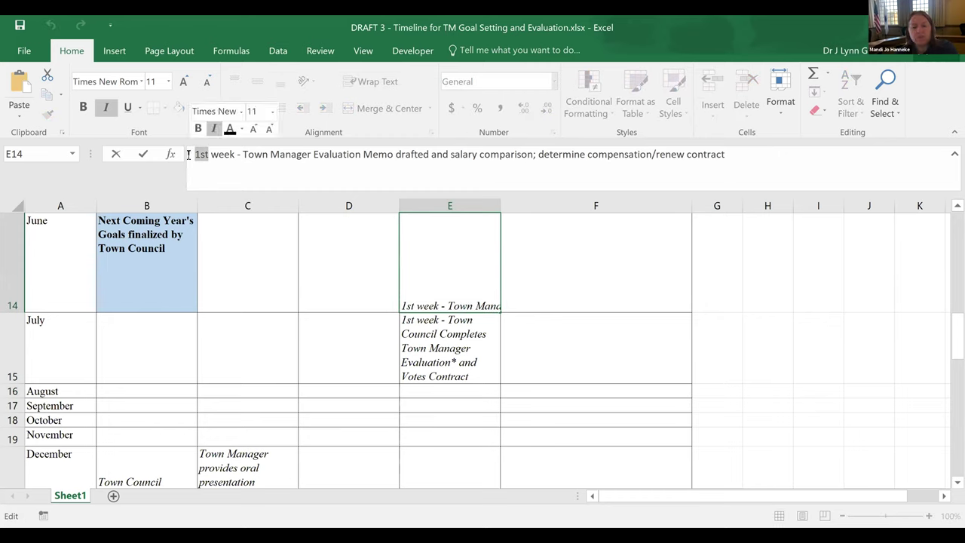
pyautogui.write('3rd')
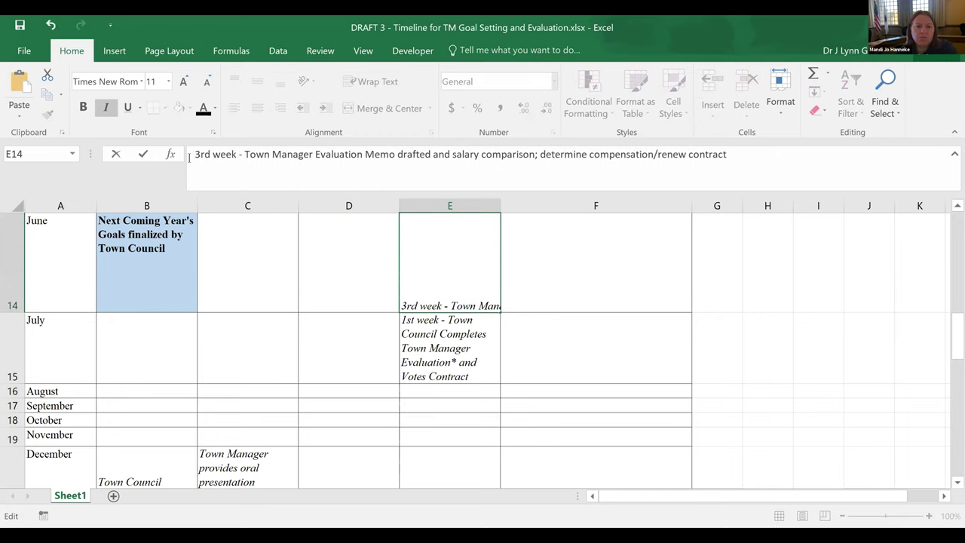
pyautogui.press('Return')
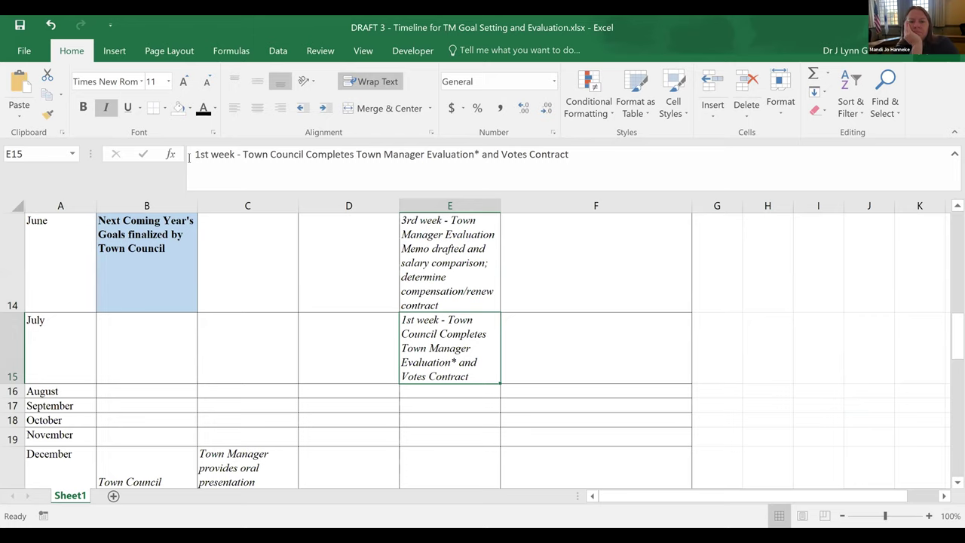
pyautogui.click(950, 206)
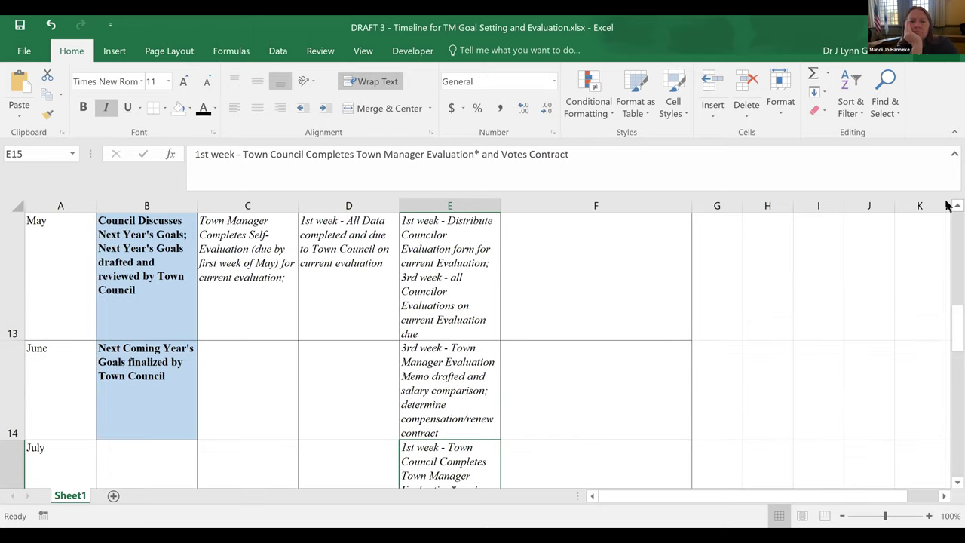
pyautogui.press('Up')
pyautogui.press('Up')
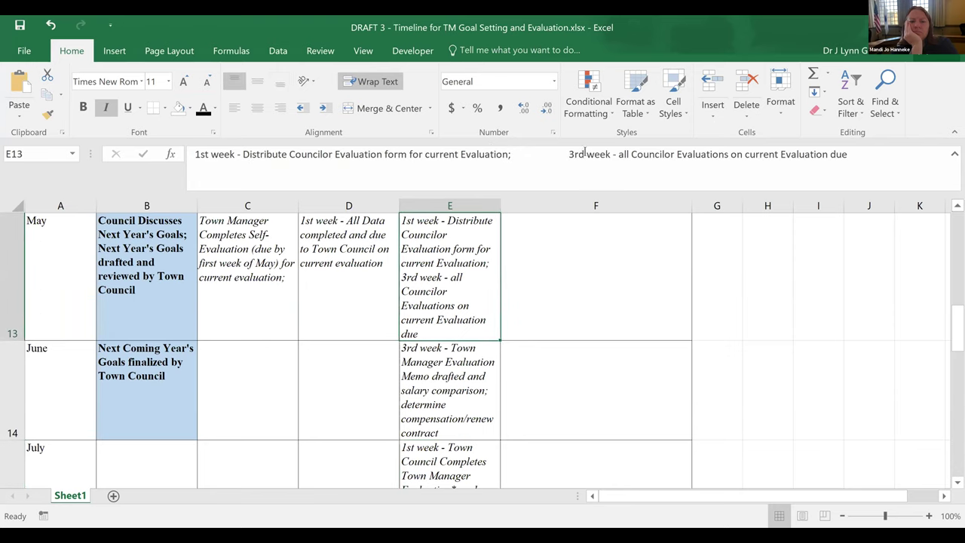
pyautogui.moveTo(570, 154); pyautogui.dragTo(849, 154)
pyautogui.click(510, 365)
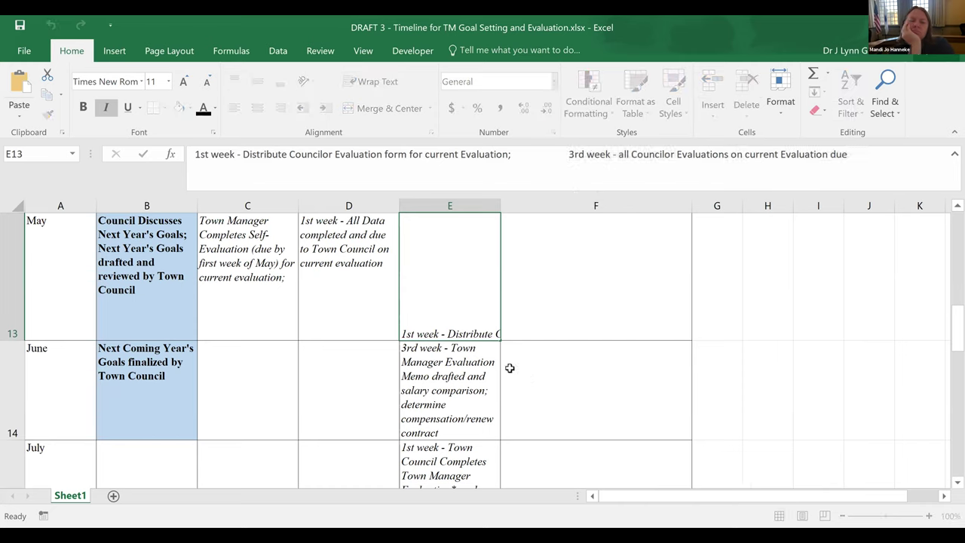
pyautogui.click(408, 281)
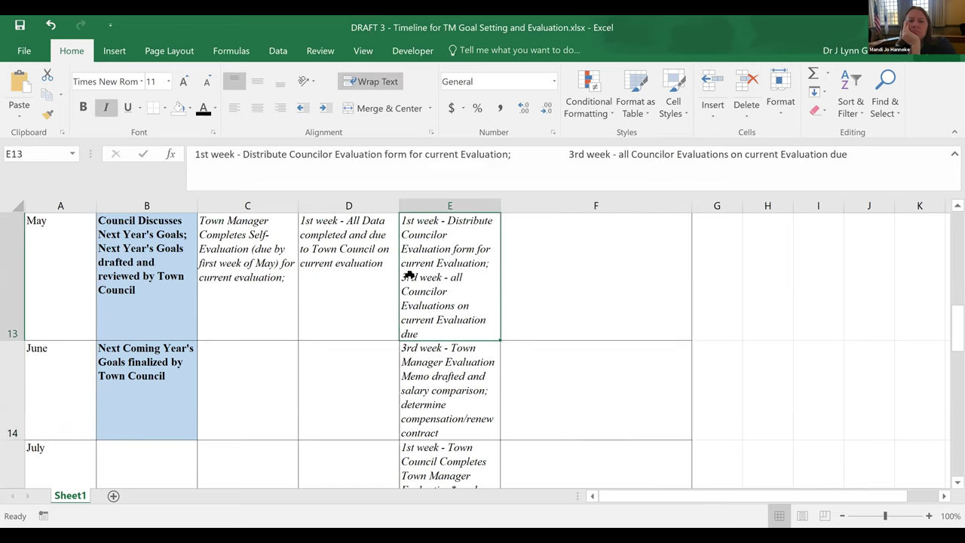
pyautogui.click(530, 294)
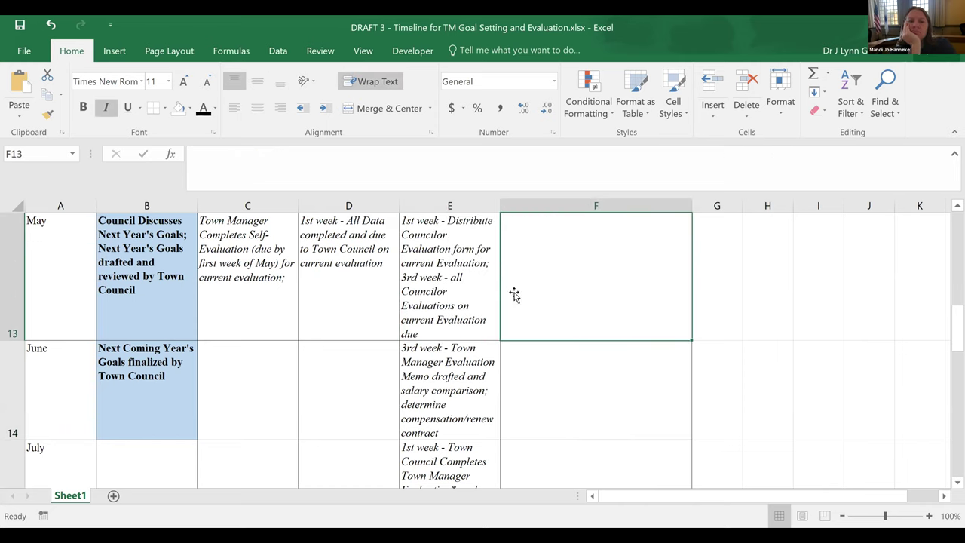
# Cut "3rd week - all Councilor Evaluations on current Evaluation due" from the end of May's items in E13
pyautogui.click(407, 278)
pyautogui.moveTo(564, 154); pyautogui.dragTo(849, 154)
pyautogui.hotkey('shift', 'Home')
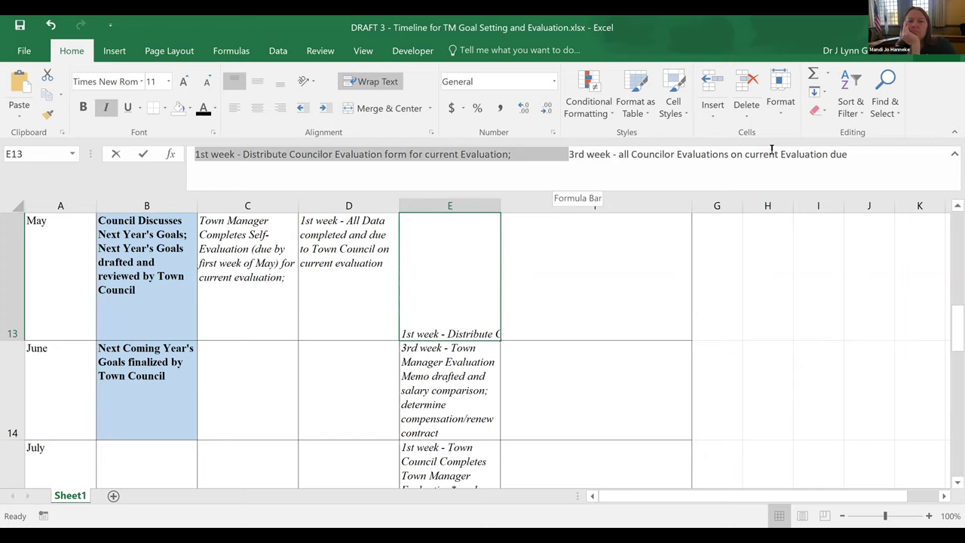
pyautogui.hotkey('shift', 'End')
pyautogui.hotkey('ctrl', 'c')
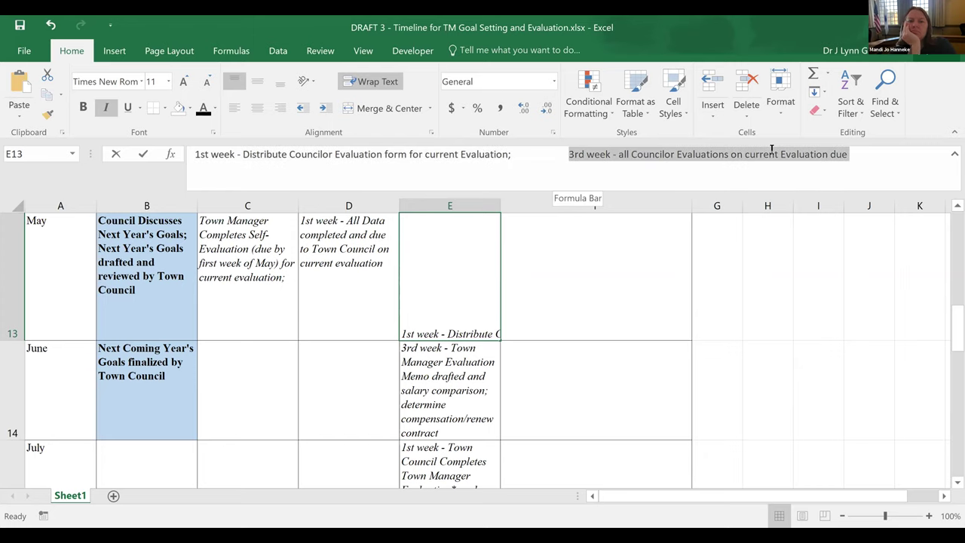
pyautogui.rightClick(713, 154)
pyautogui.click(738, 168)
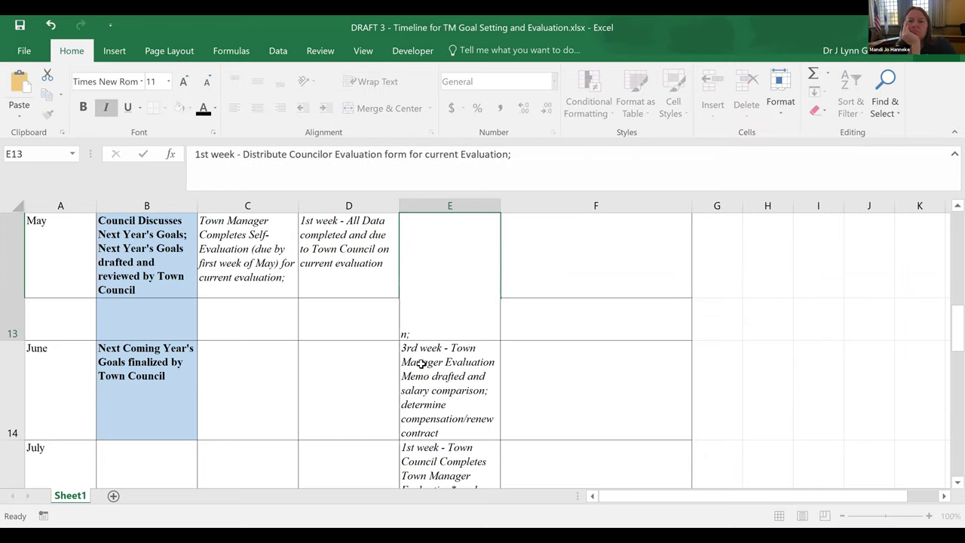
pyautogui.press('Return')
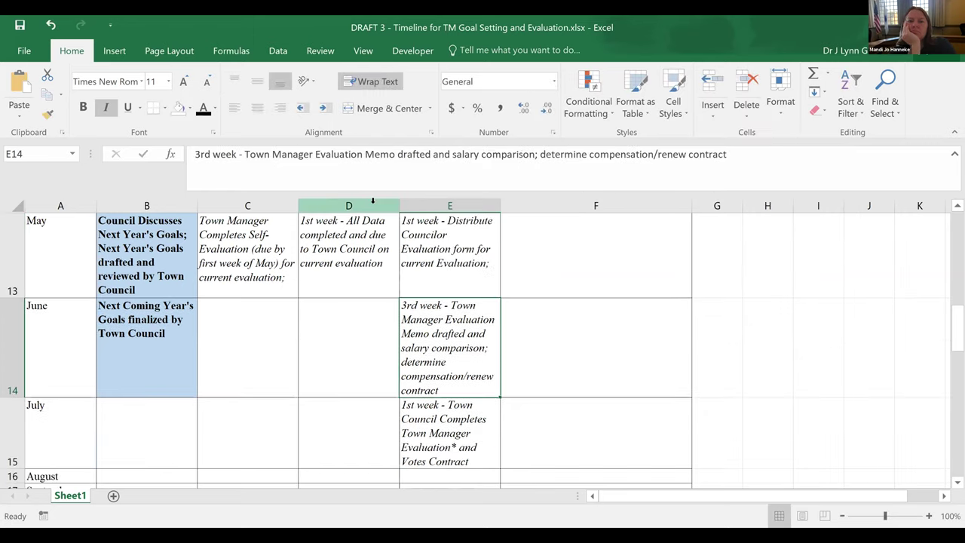
# Paste the cut Councilor Evaluations item at the start of June's E14 and change its "3rd" to "1st"
pyautogui.click(195, 154)
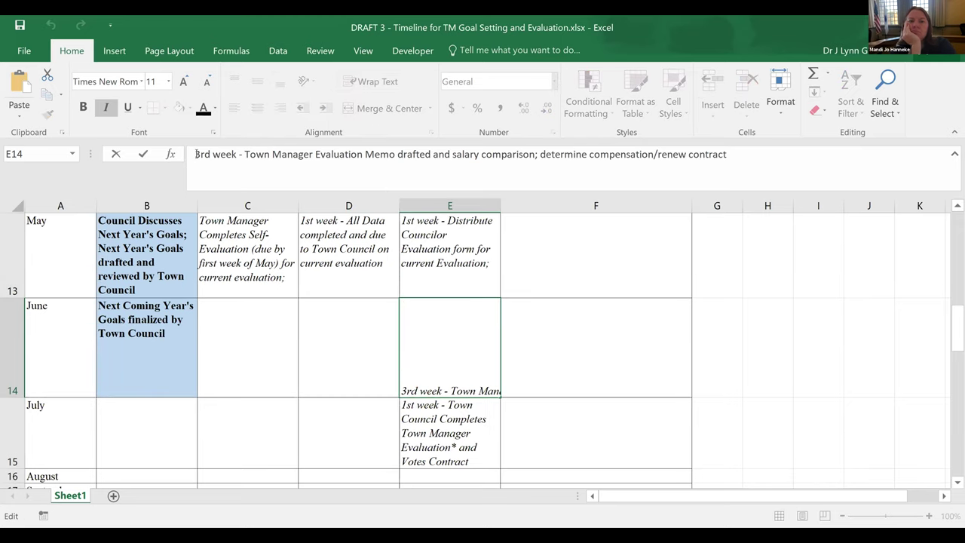
pyautogui.rightClick(195, 154)
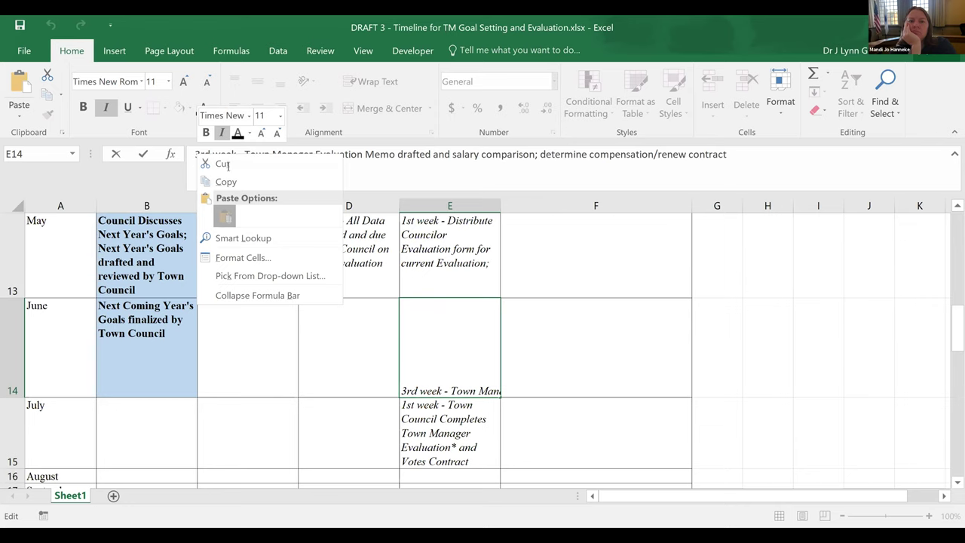
pyautogui.click(225, 216)
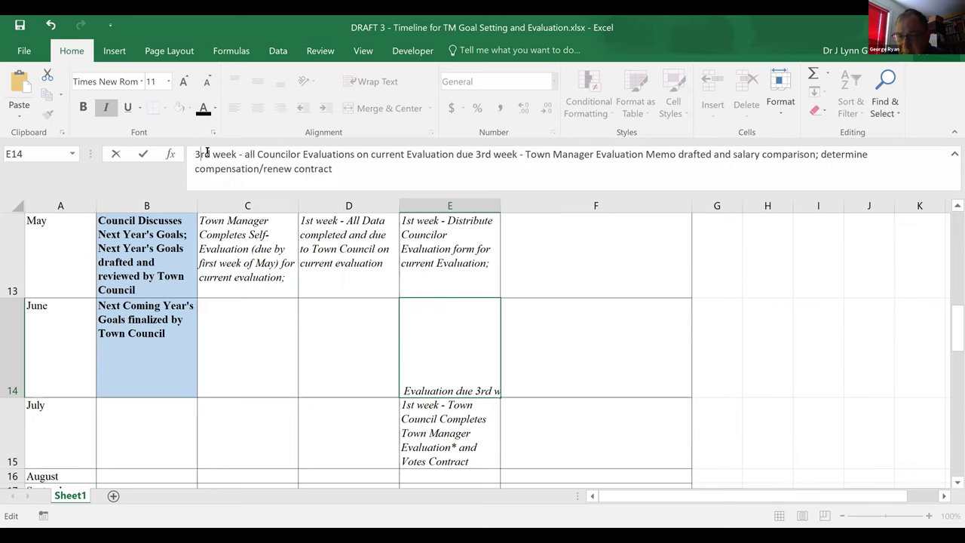
pyautogui.moveTo(211, 154); pyautogui.dragTo(189, 154)
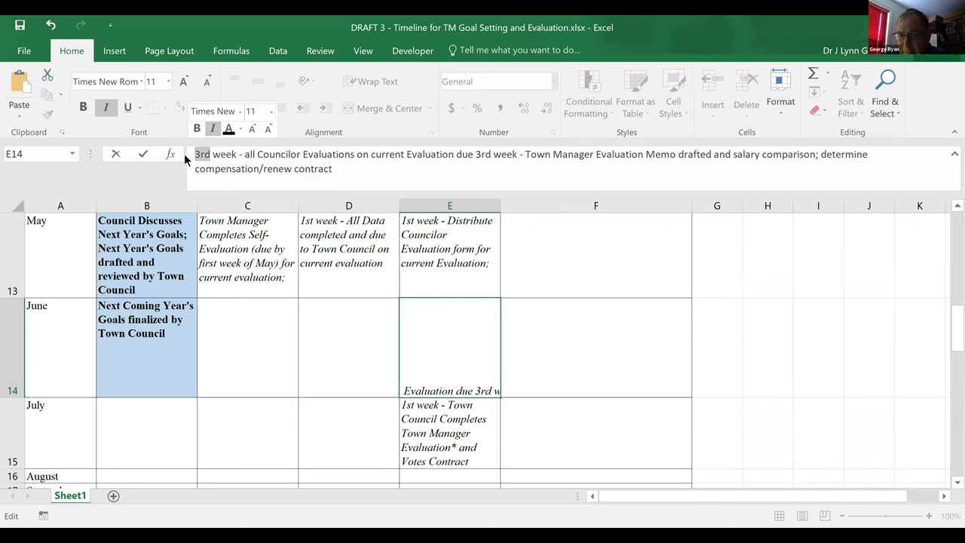
pyautogui.write('1st')
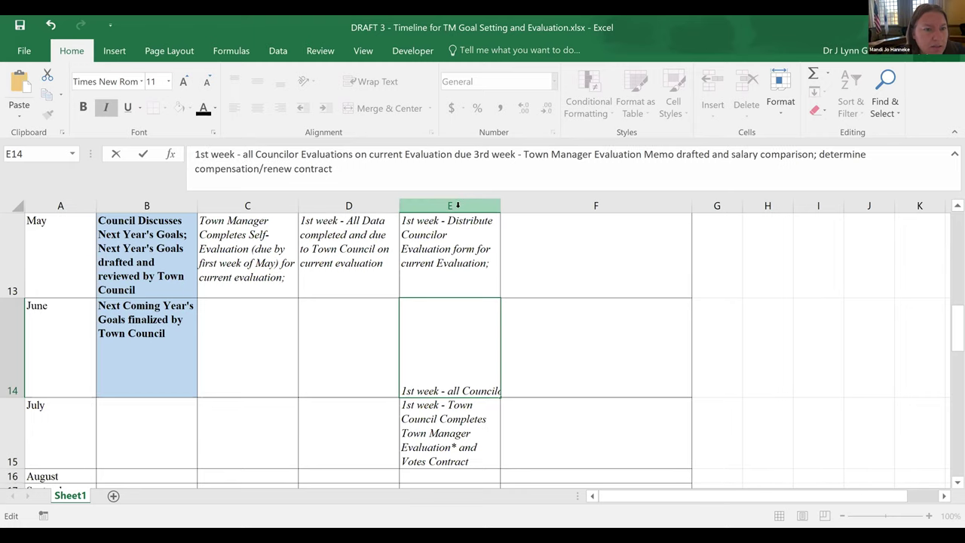
pyautogui.press('Return')
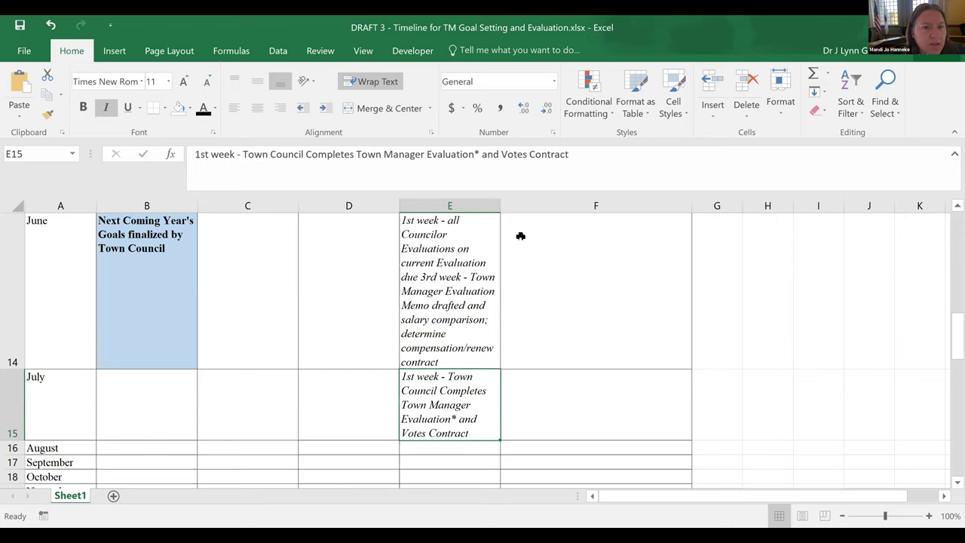
# Change "3rd week" before the Town Manager Evaluation Memo text in June's E14 to "2nd week"
pyautogui.press('Up')
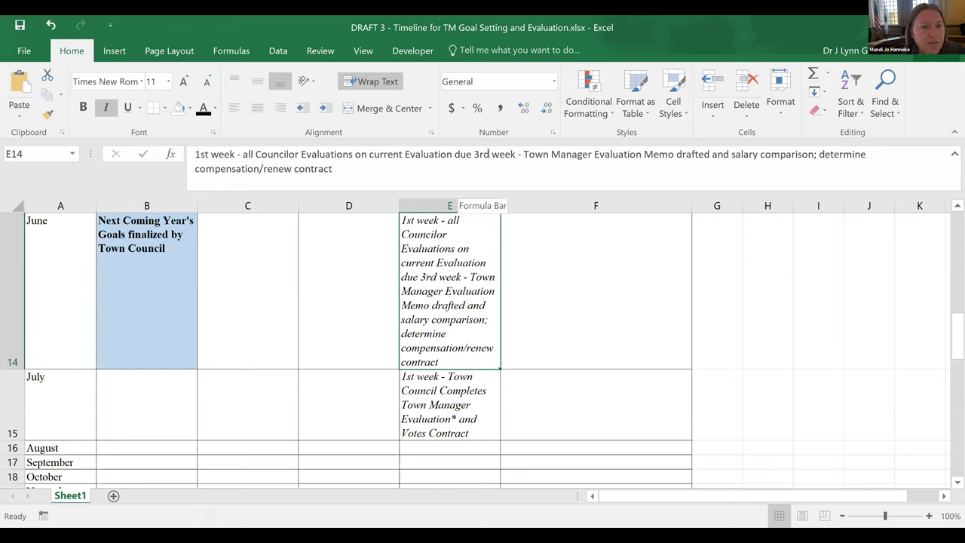
pyautogui.moveTo(491, 154); pyautogui.dragTo(474, 154)
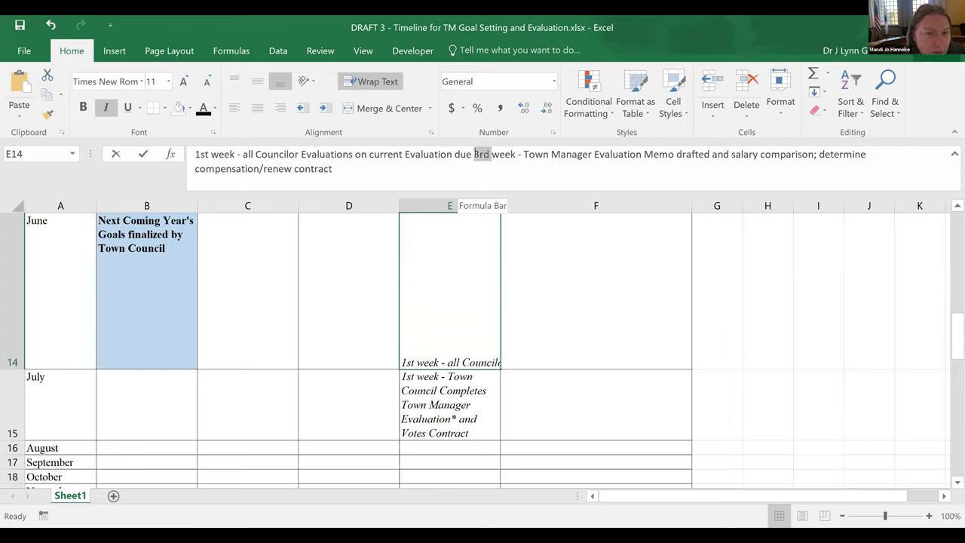
pyautogui.write('2nd')
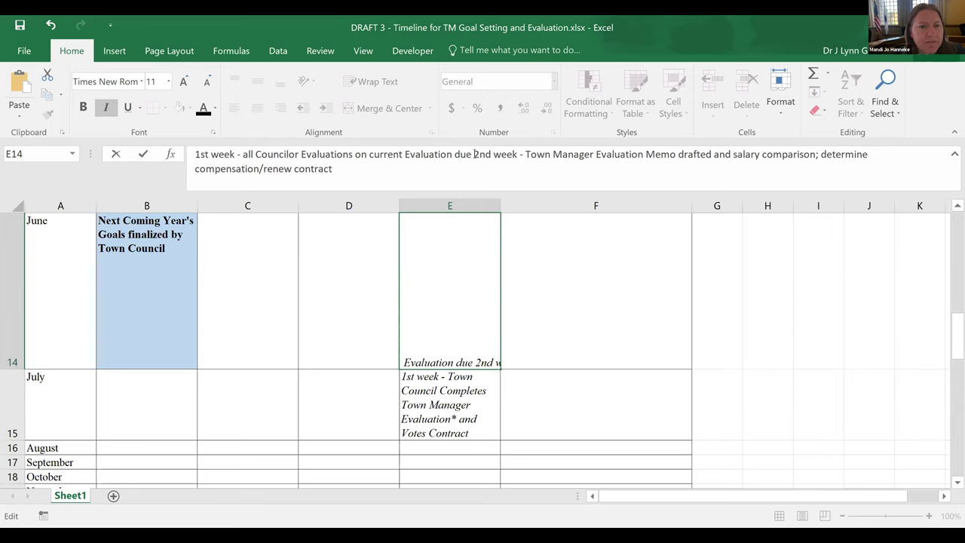
pyautogui.press('Return')
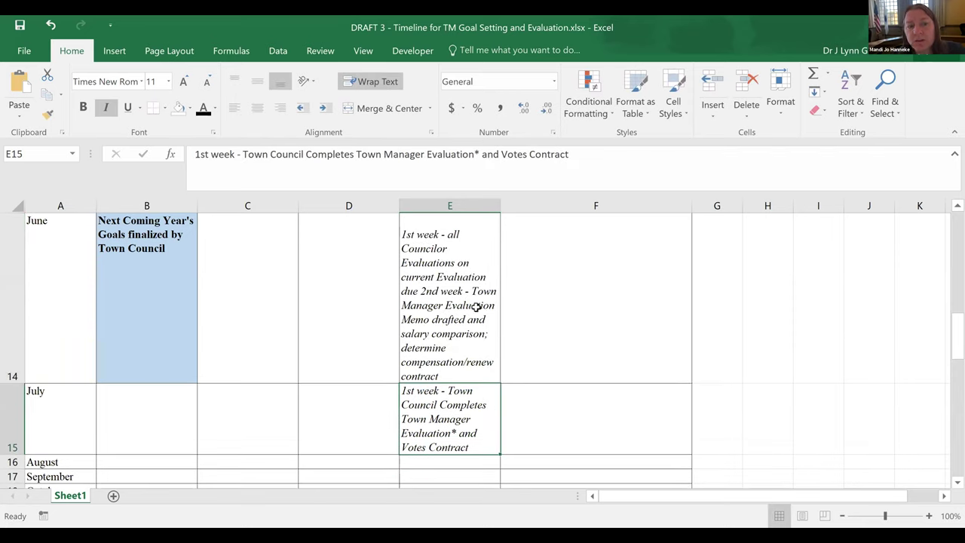
# Insert "; 3rd week" after "2nd week" in June's evaluation items in E14
pyautogui.click(527, 324)
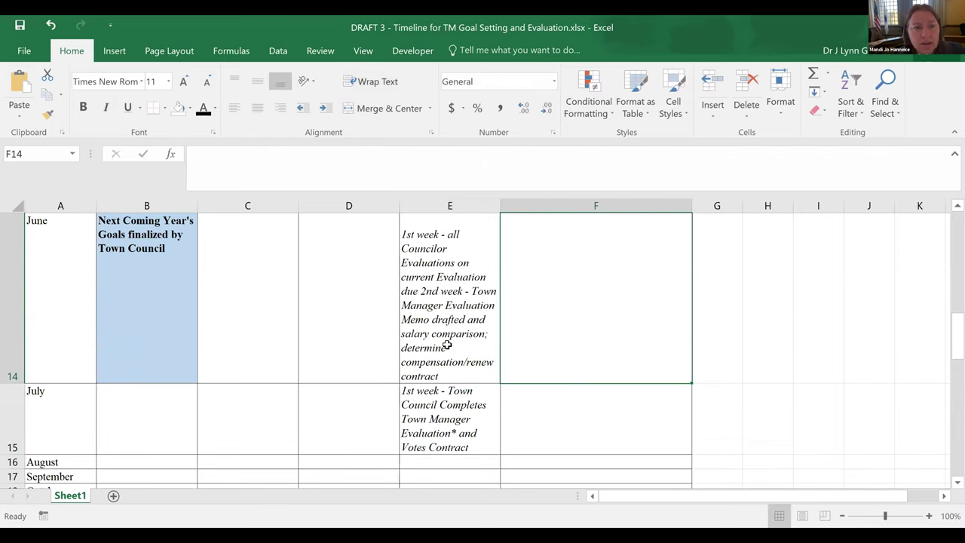
pyautogui.click(448, 345)
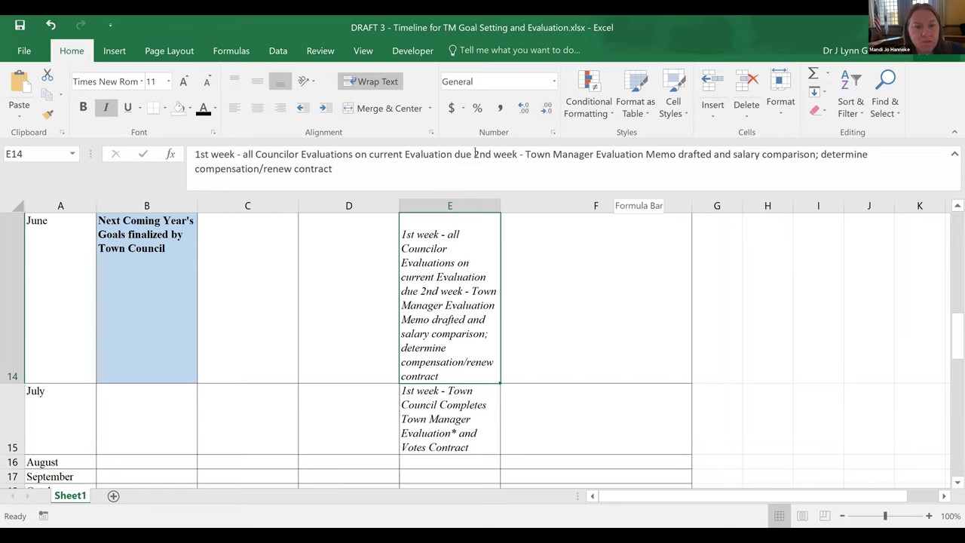
pyautogui.click(515, 155)
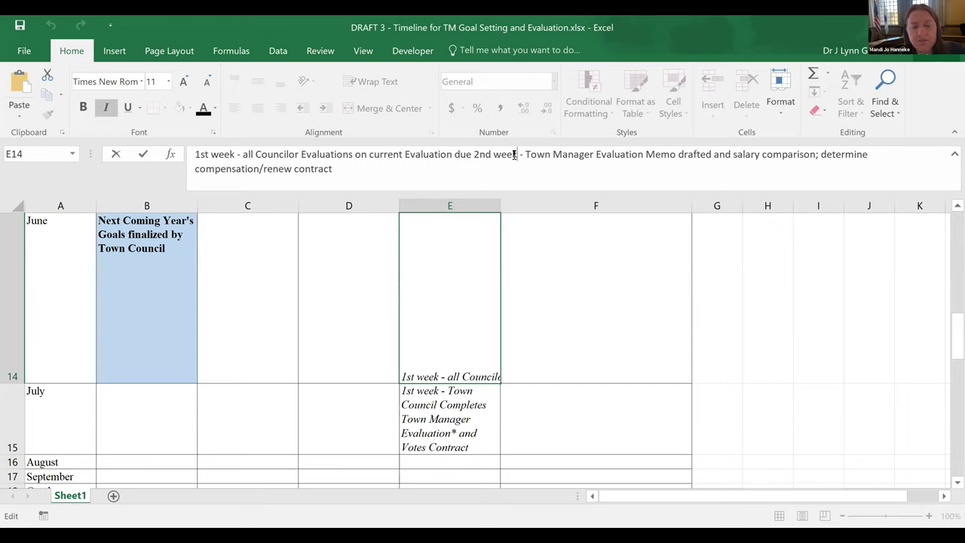
pyautogui.write('; 3rd')
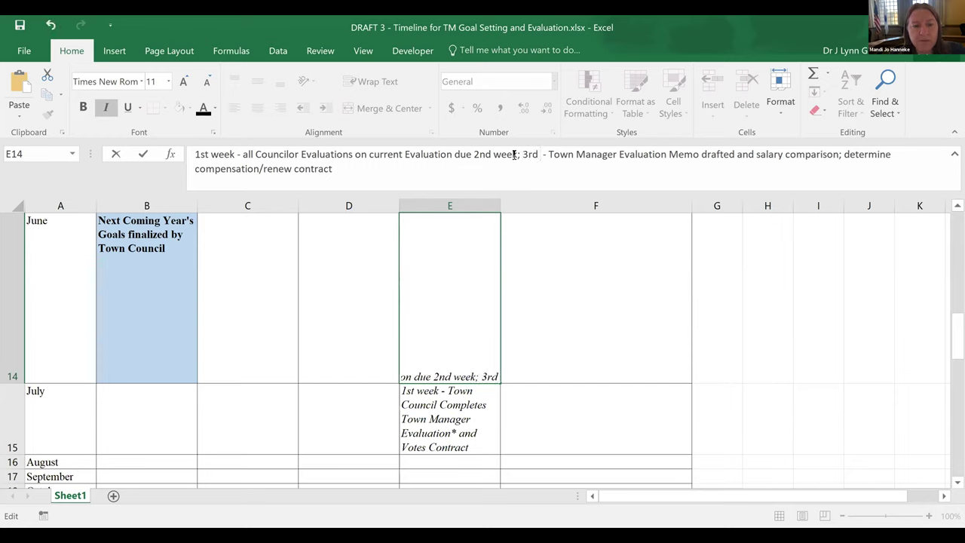
pyautogui.write(' week')
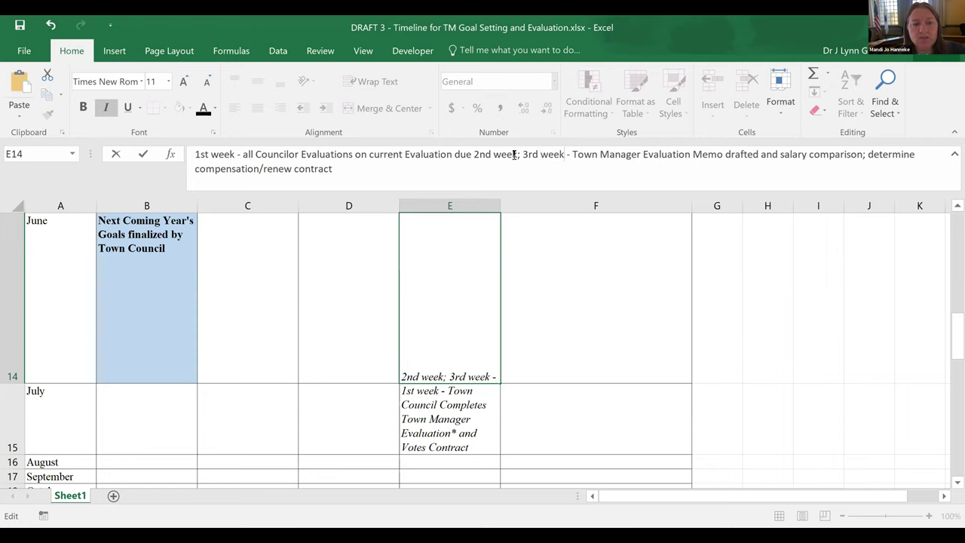
pyautogui.press('Return')
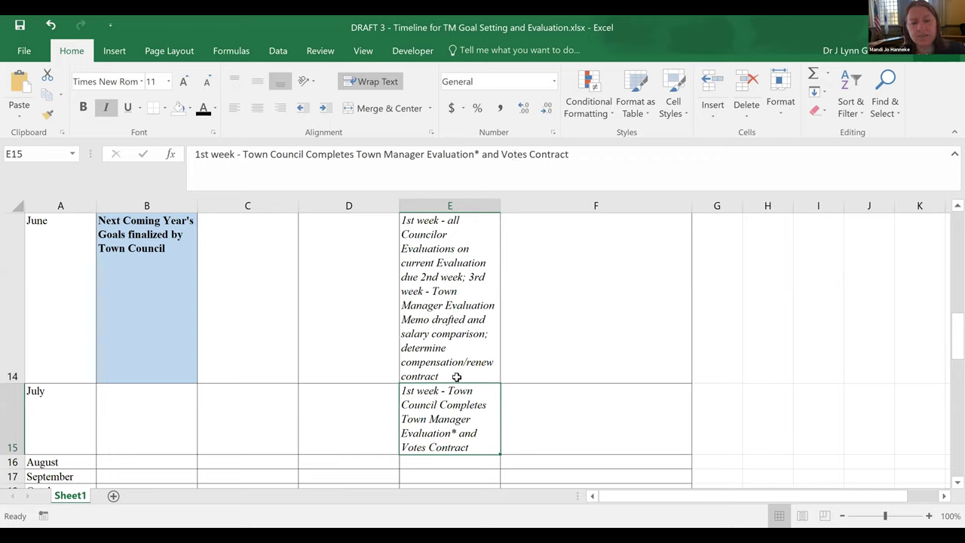
# Examine the April and May entries for goals, self-evaluation and data collection against June's evaluation deadlines
pyautogui.click(450, 315)
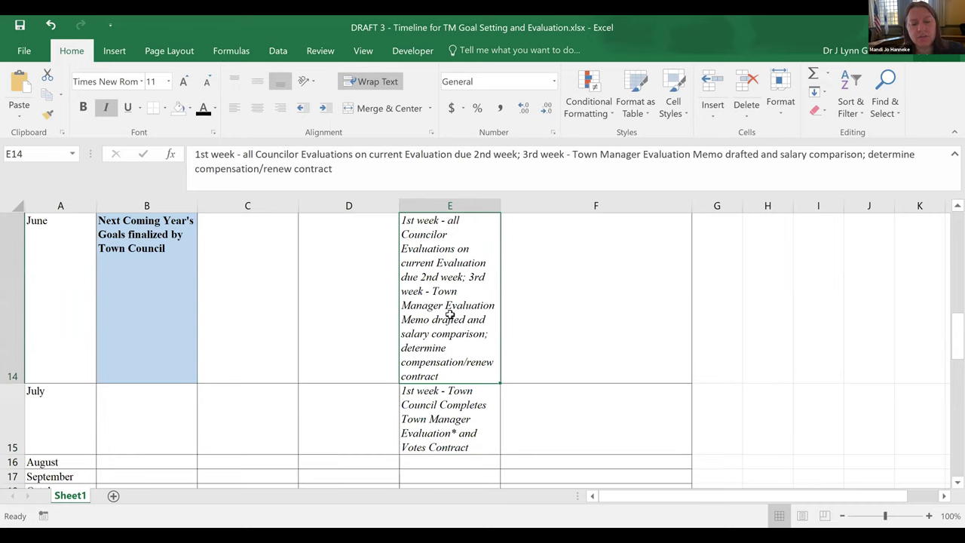
pyautogui.click(955, 206)
pyautogui.click(952, 208)
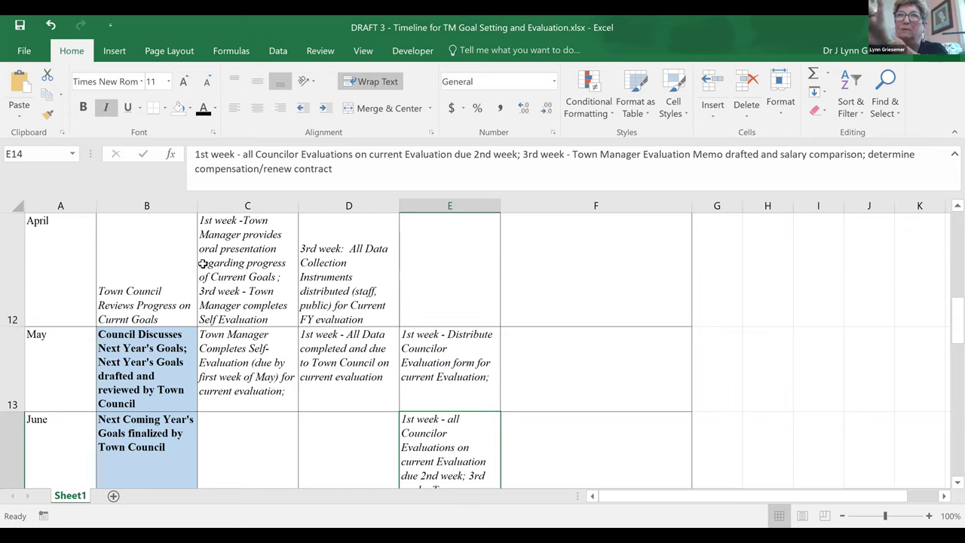
pyautogui.click(371, 275)
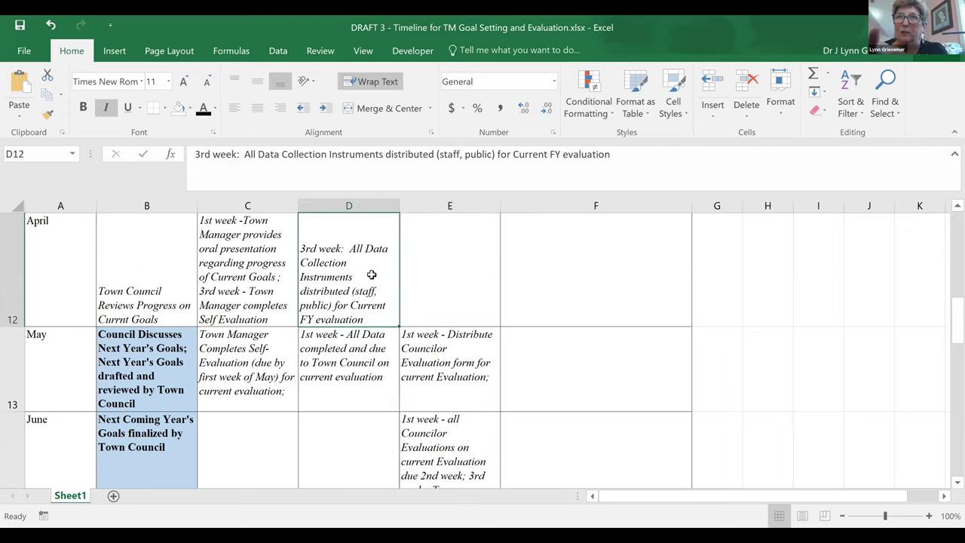
pyautogui.click(51, 356)
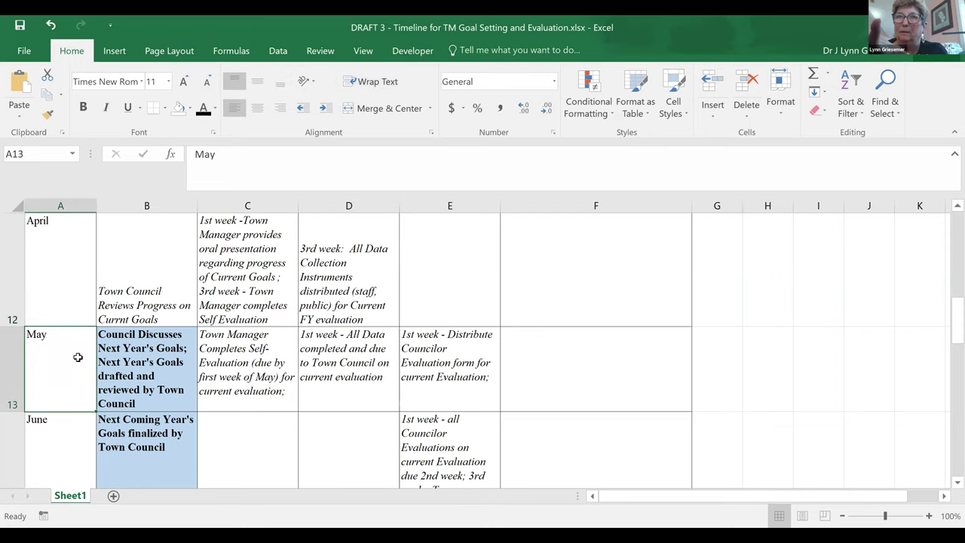
pyautogui.moveTo(132, 360); pyautogui.dragTo(510, 375)
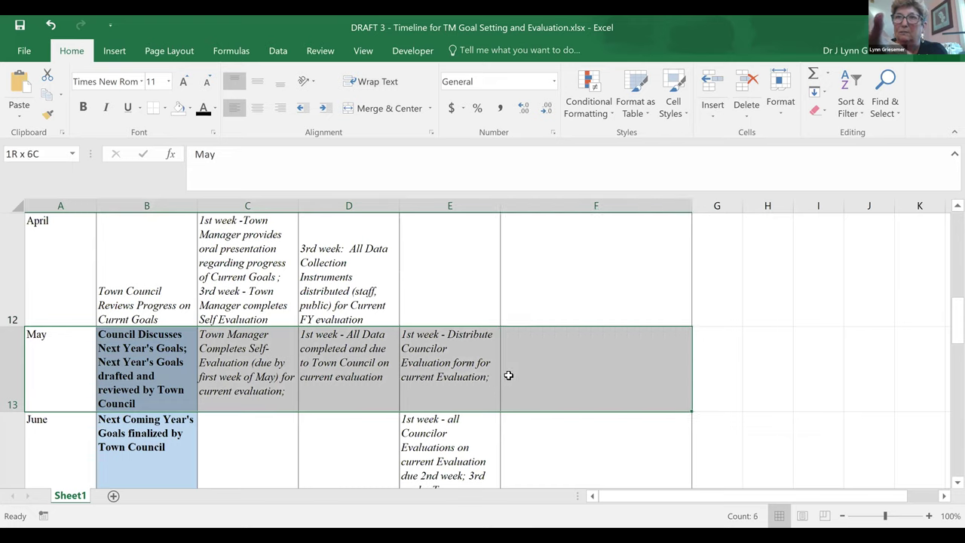
pyautogui.moveTo(509, 375); pyautogui.dragTo(509, 375)
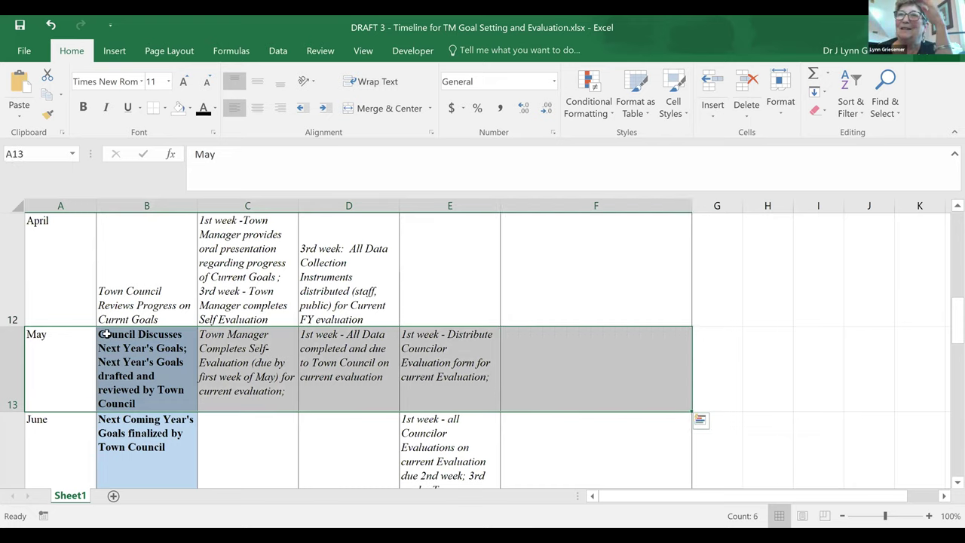
pyautogui.click(128, 366)
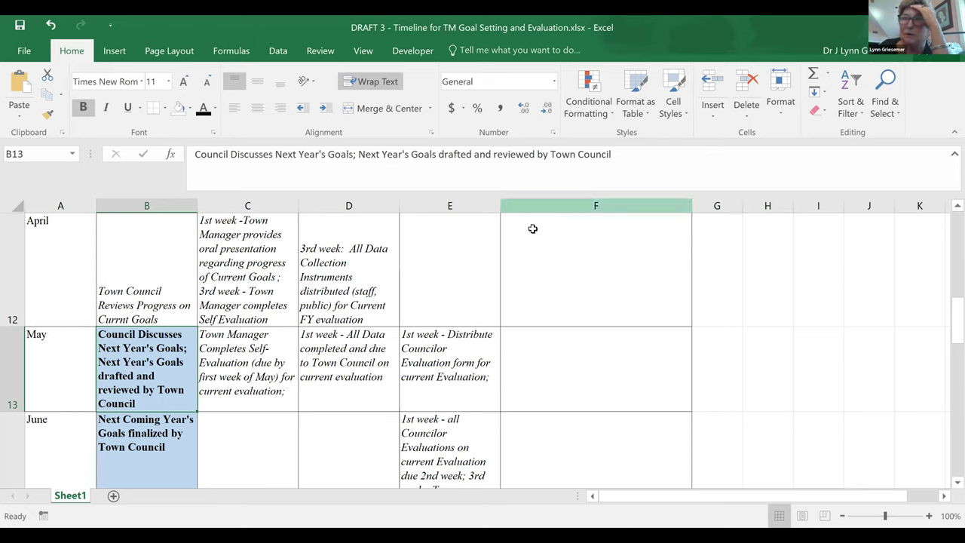
pyautogui.click(231, 354)
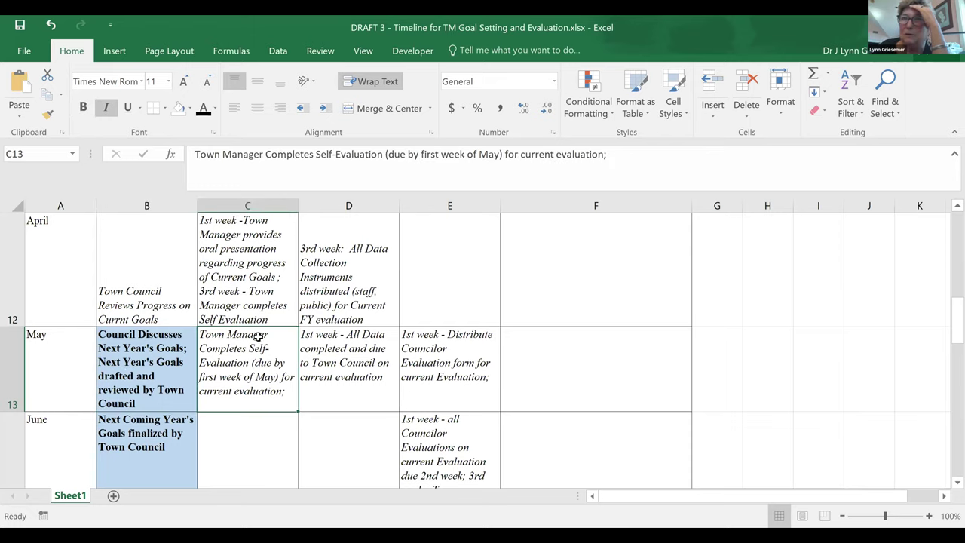
pyautogui.click(323, 262)
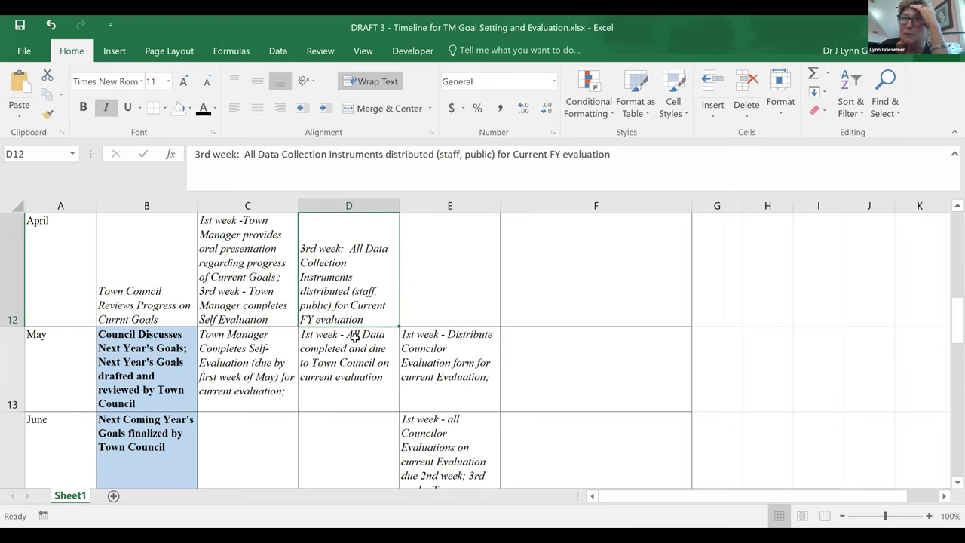
pyautogui.click(346, 354)
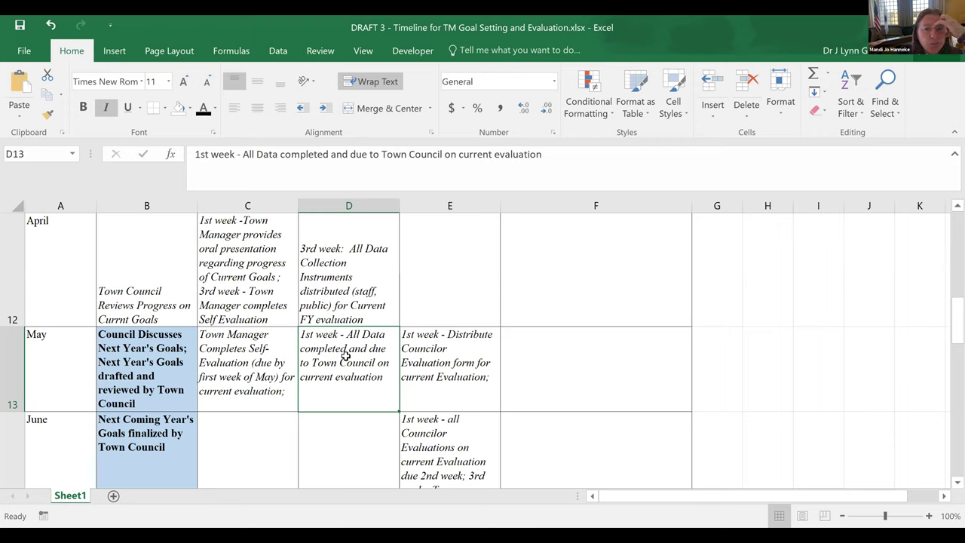
pyautogui.click(211, 155)
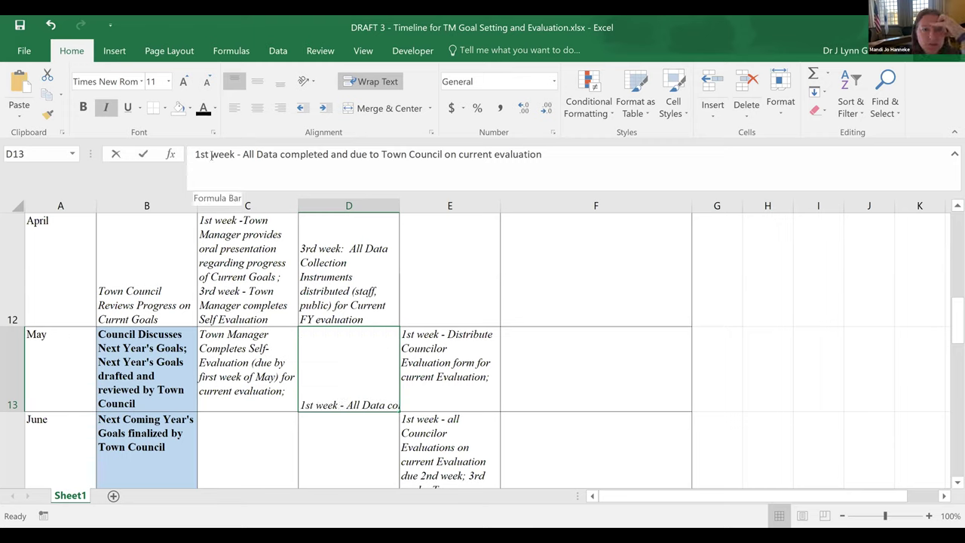
pyautogui.moveTo(211, 155); pyautogui.dragTo(195, 155)
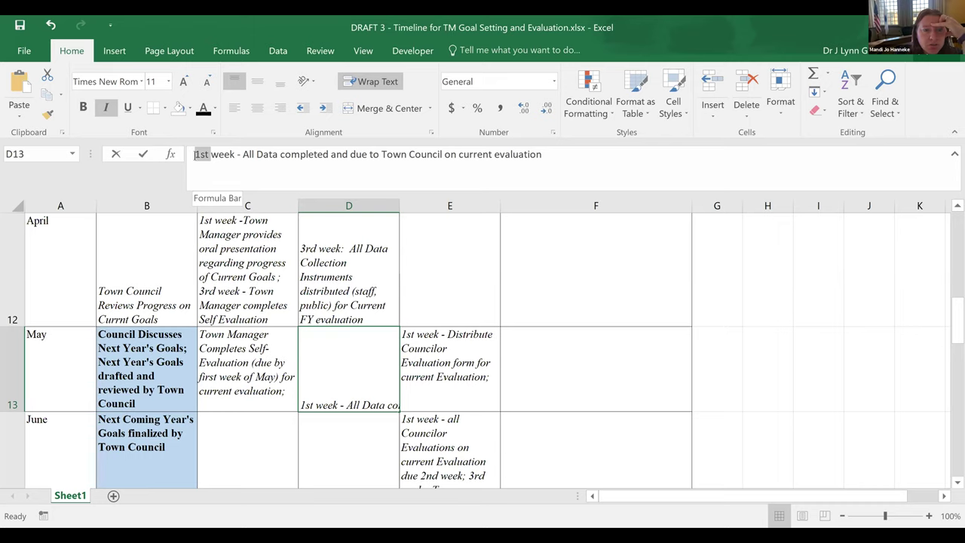
pyautogui.click(569, 370)
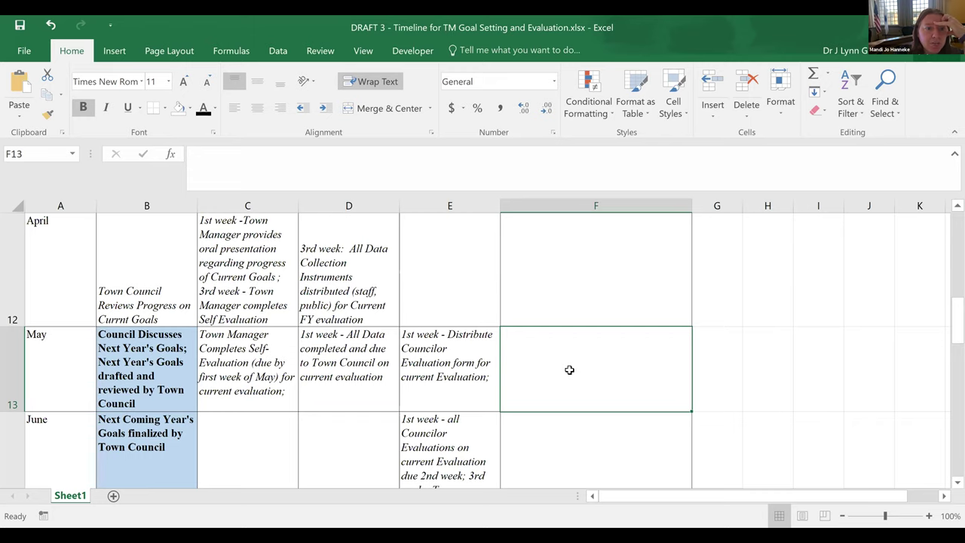
# Change "1st week" to "2nd week" for April's Town Manager oral presentation item in C12
pyautogui.click(333, 263)
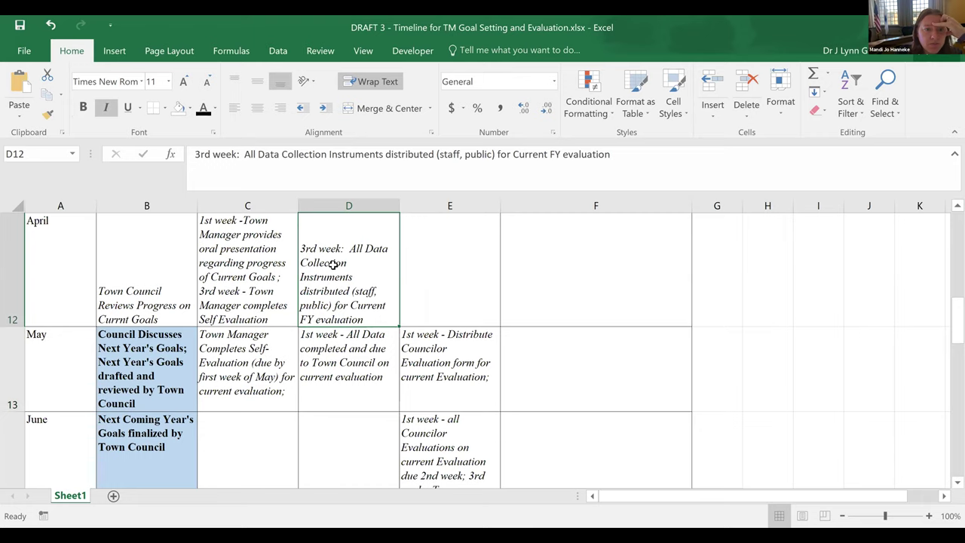
pyautogui.click(228, 255)
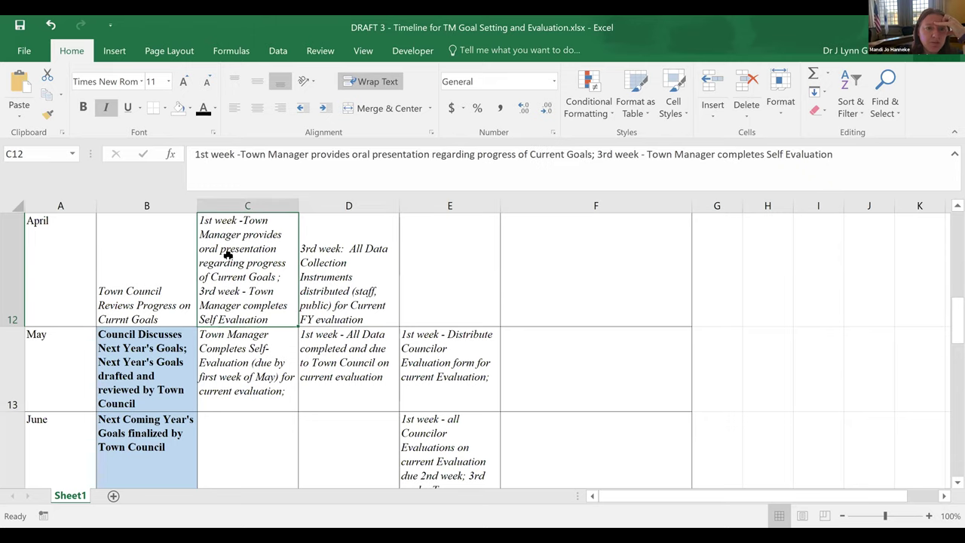
pyautogui.click(209, 154)
pyautogui.moveTo(209, 154); pyautogui.dragTo(194, 154)
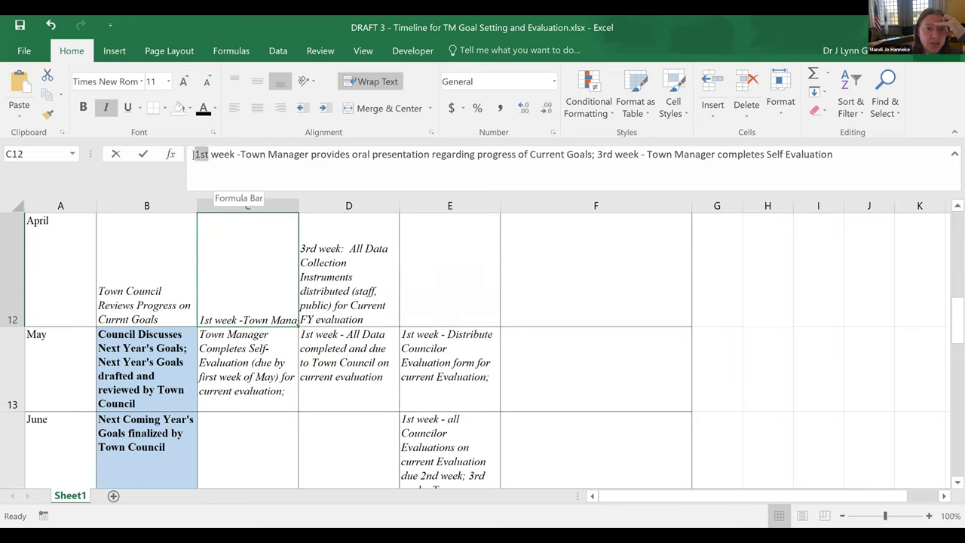
pyautogui.write('2nd')
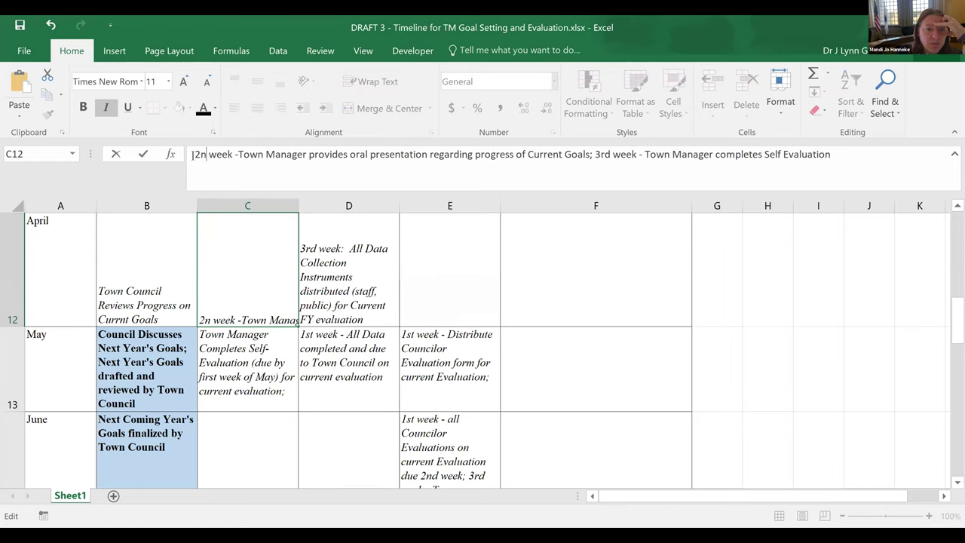
pyautogui.press('Return')
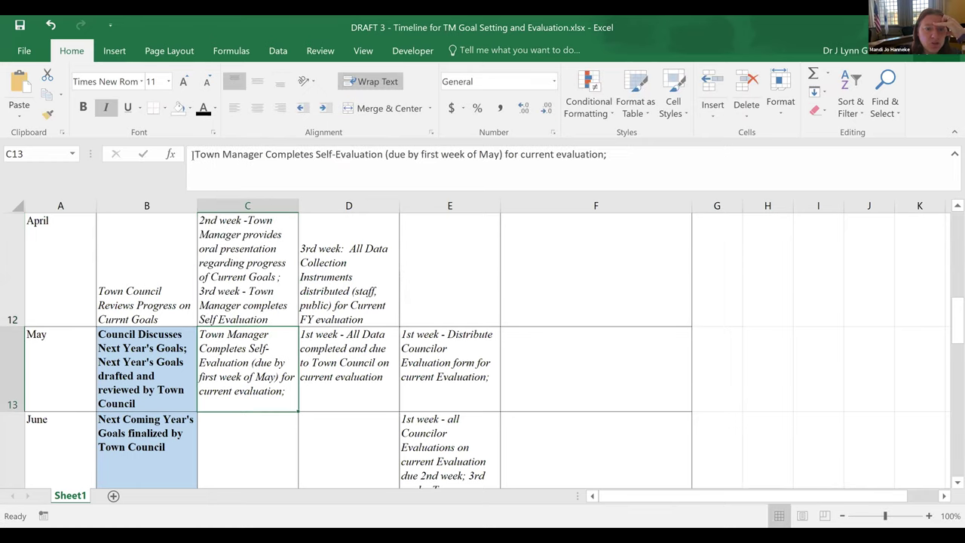
# Cut "3rd week - Town Manager completes Self Evaluation" from the end of April's items in C12
pyautogui.click(234, 280)
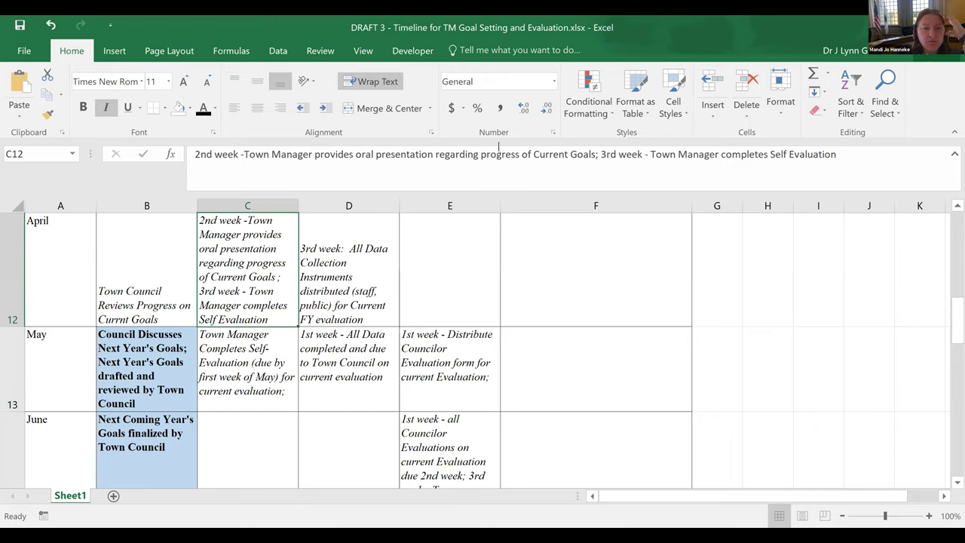
pyautogui.moveTo(601, 154); pyautogui.dragTo(837, 155)
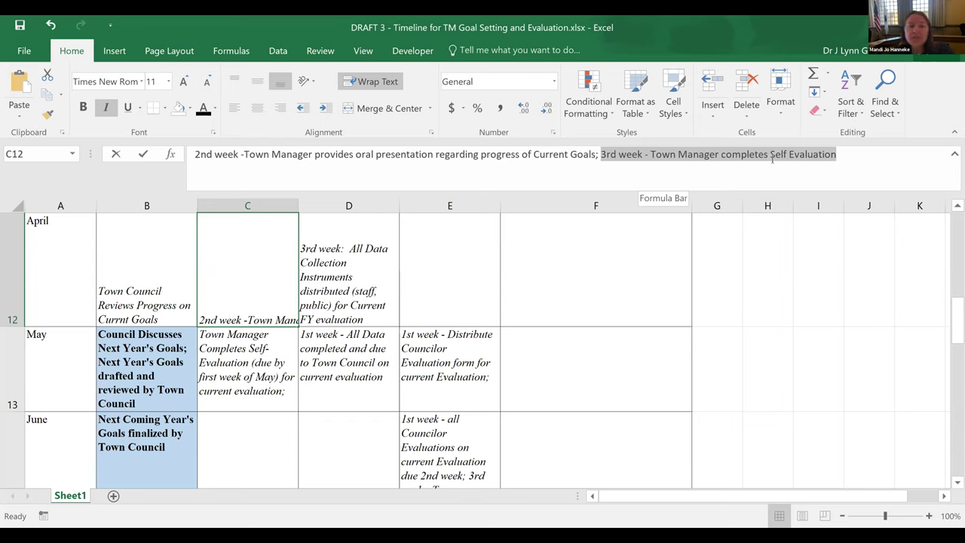
pyautogui.rightClick(665, 154)
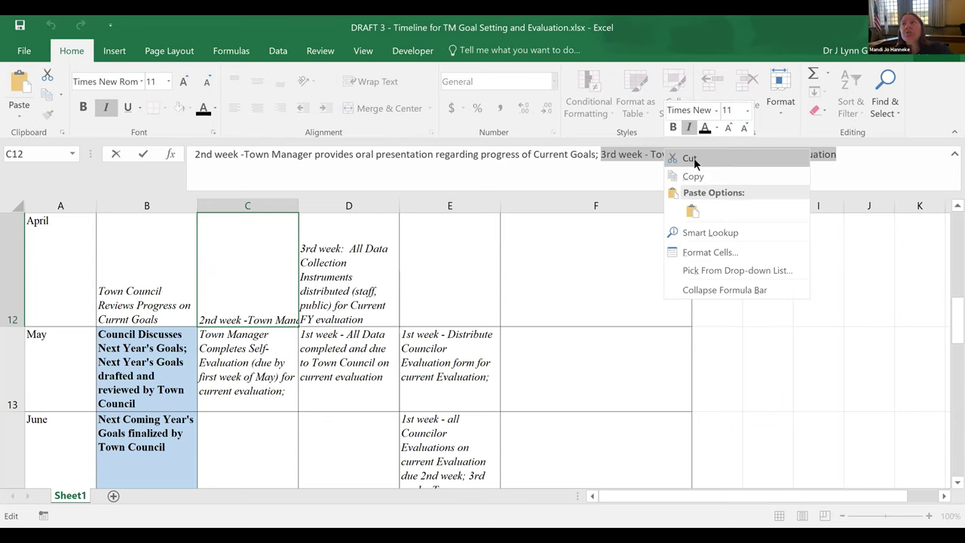
pyautogui.click(688, 158)
pyautogui.press('Return')
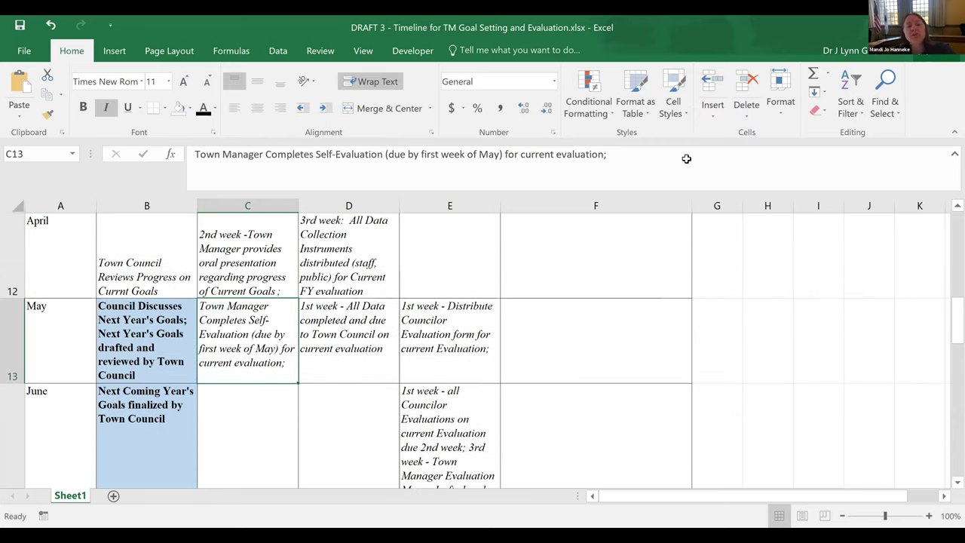
# Paste the cut Self Evaluation item at the start of May's C13 and change its "3rd" to "1st"
pyautogui.rightClick(197, 155)
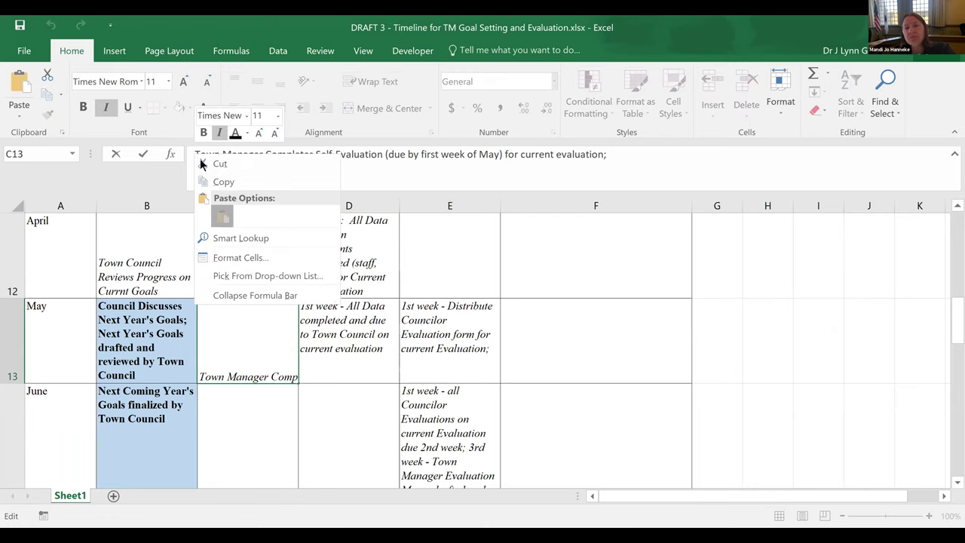
pyautogui.click(227, 213)
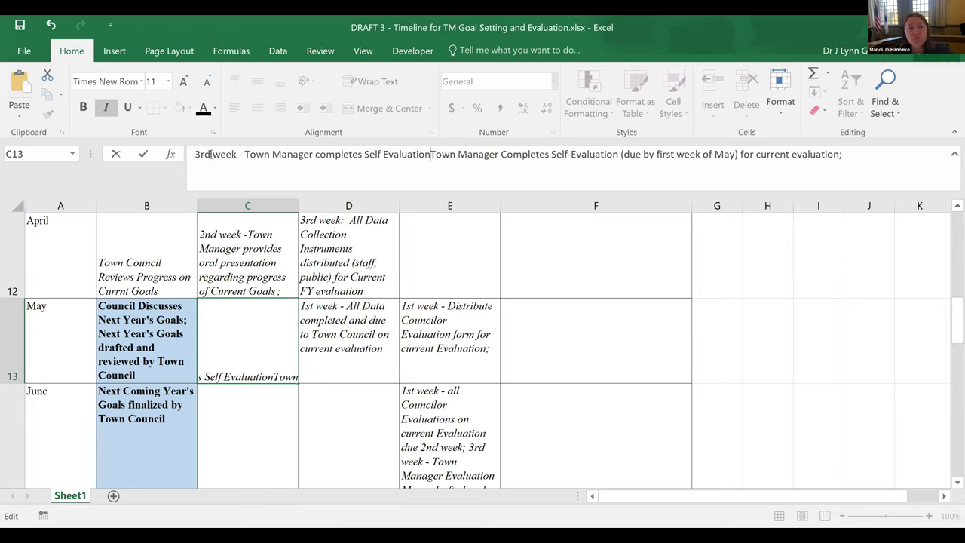
pyautogui.moveTo(211, 156); pyautogui.dragTo(195, 155)
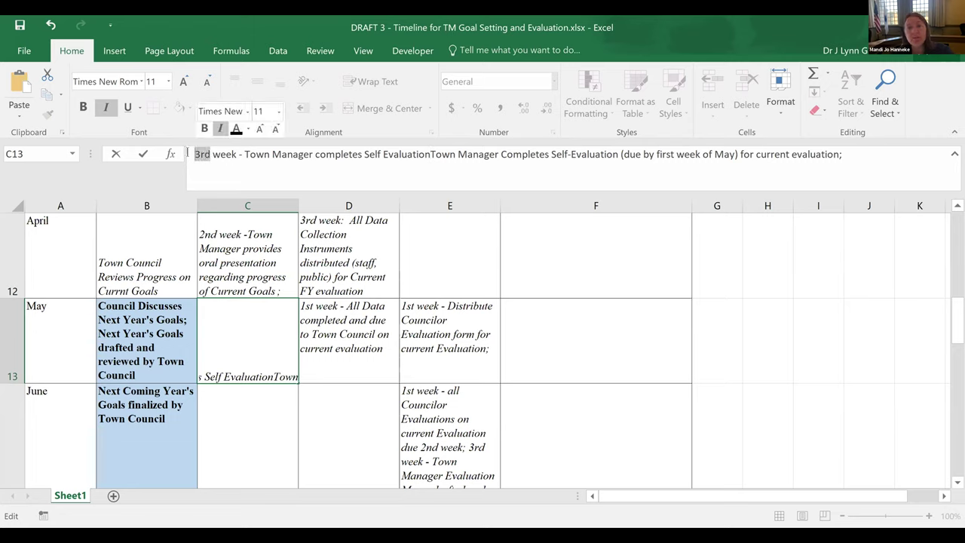
pyautogui.write('1st')
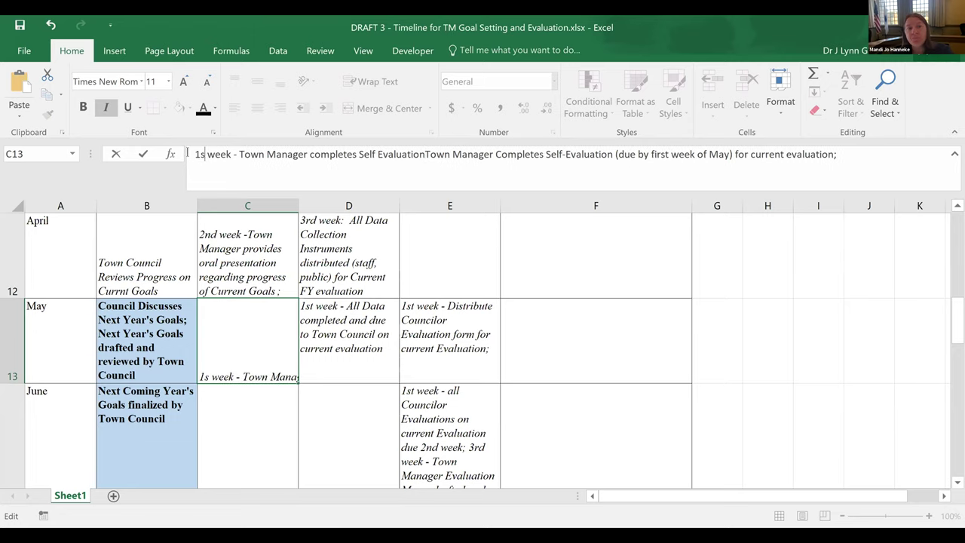
pyautogui.press('Return')
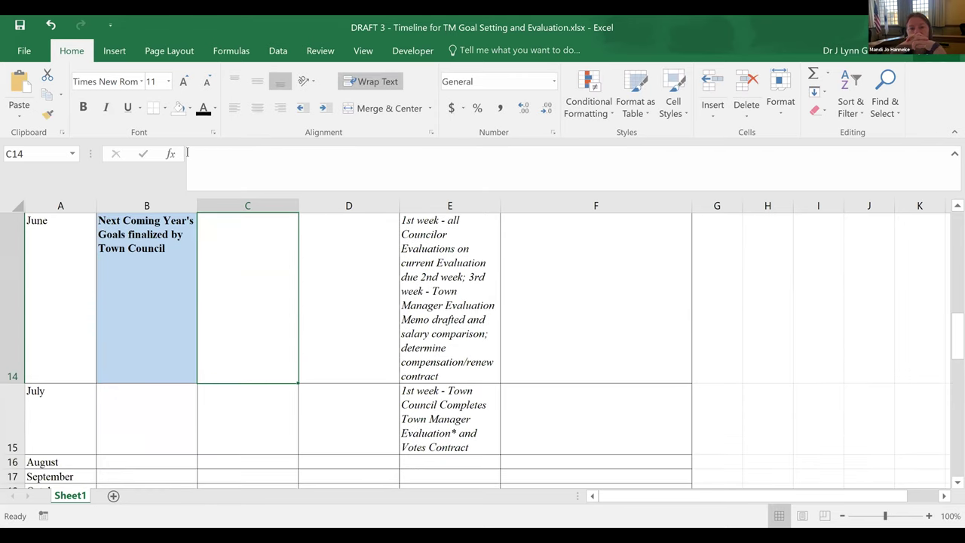
pyautogui.moveTo(947, 296); pyautogui.dragTo(948, 302)
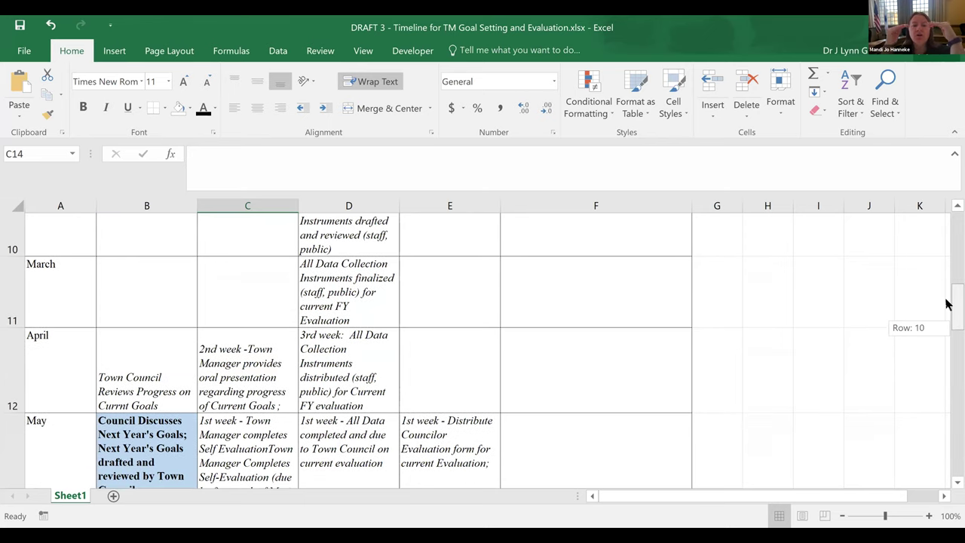
pyautogui.moveTo(948, 303)
pyautogui.mouseDown()
pyautogui.moveTo(948, 319)
pyautogui.moveTo(948, 226)
pyautogui.moveTo(948, 309)
pyautogui.mouseUp()
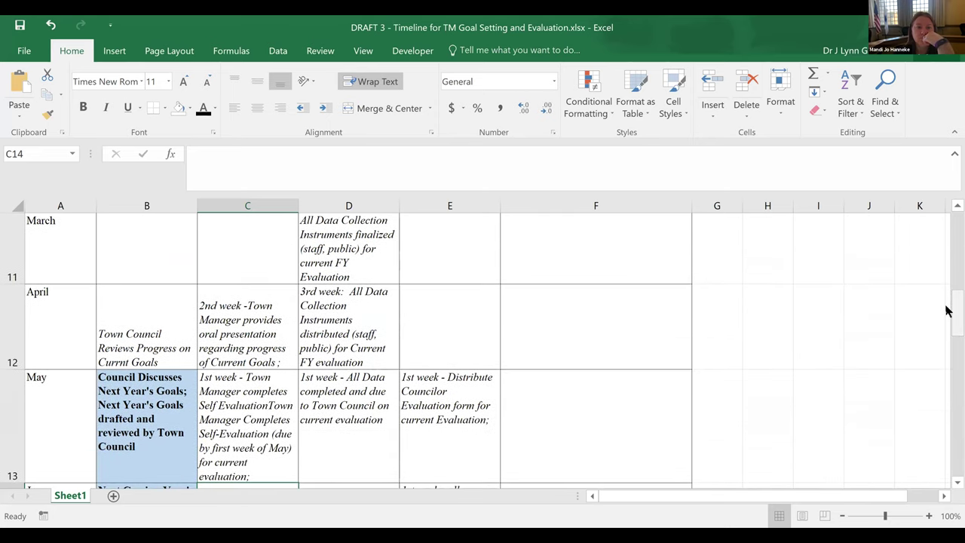
pyautogui.click(321, 333)
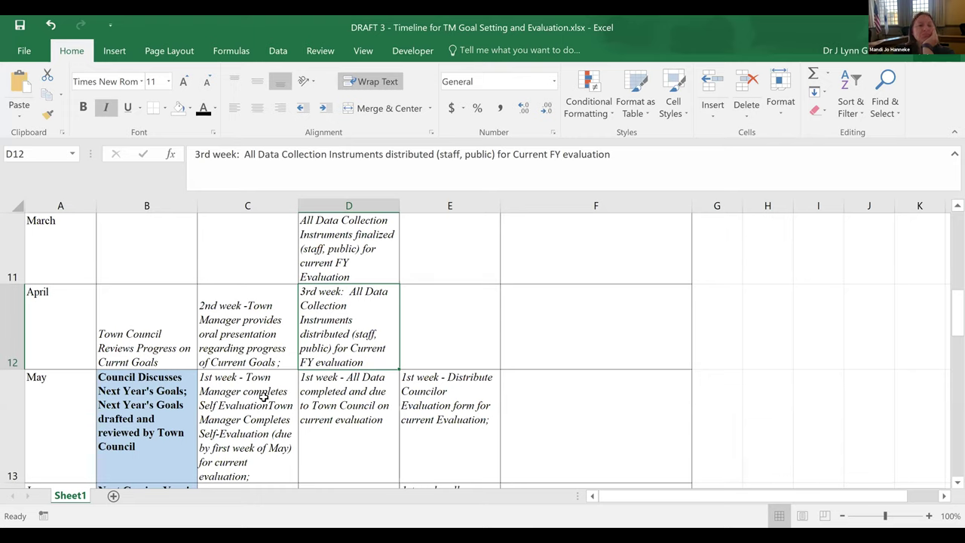
pyautogui.click(142, 408)
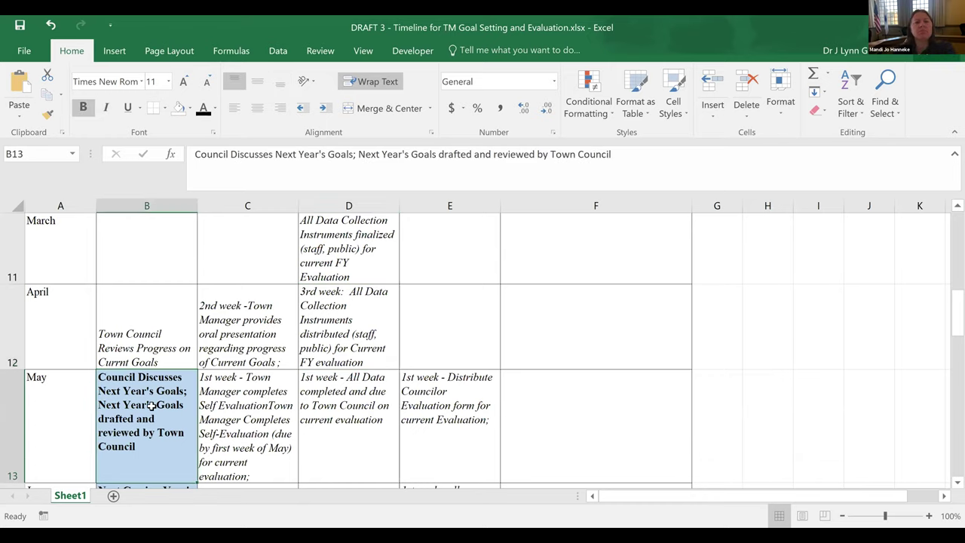
pyautogui.click(362, 405)
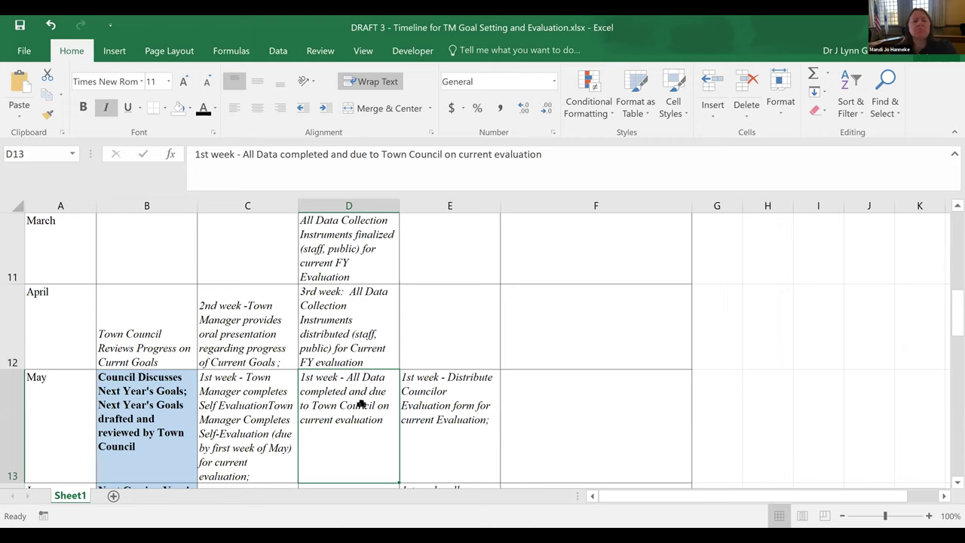
pyautogui.click(445, 417)
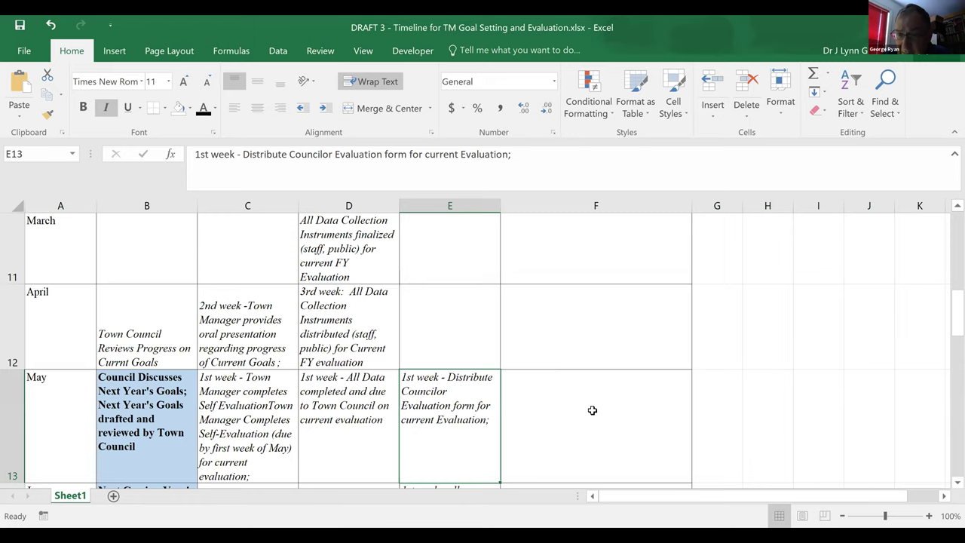
# Enter the note "Continue to move all by 1/2 month." in April's empty cell F12
pyautogui.moveTo(585, 318)
pyautogui.mouseDown()
pyautogui.moveTo(623, 427)
pyautogui.moveTo(551, 328)
pyautogui.moveTo(569, 324)
pyautogui.mouseUp()
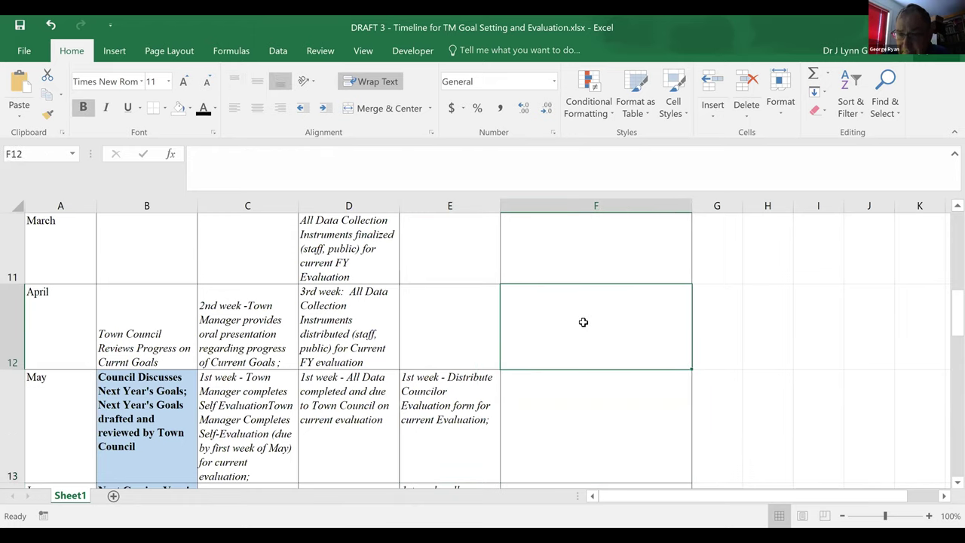
pyautogui.write('Contin')
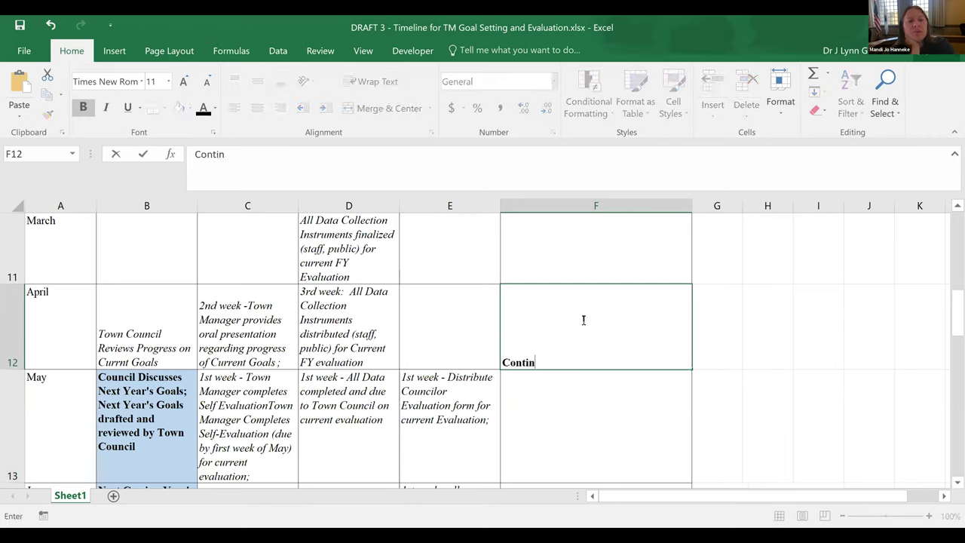
pyautogui.write('ue to mo')
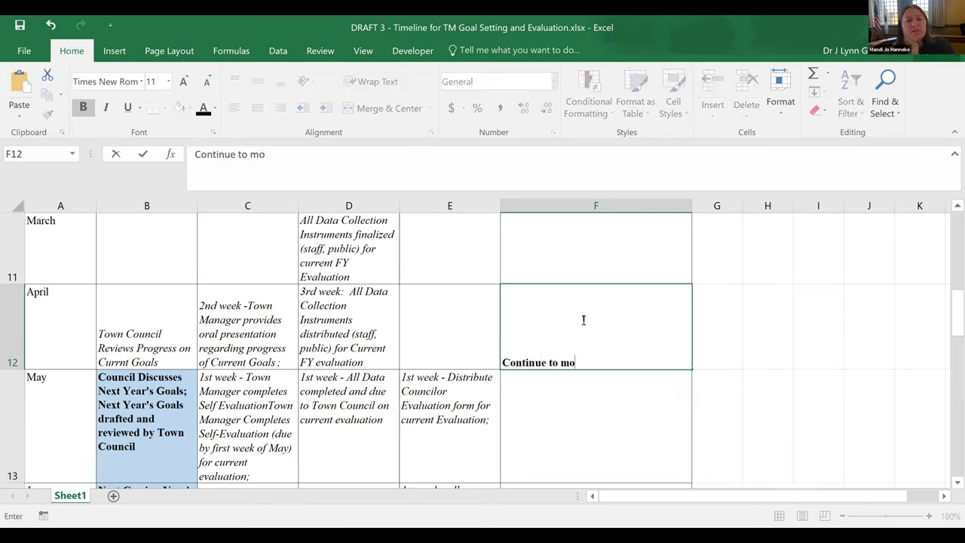
pyautogui.write('ve all by ')
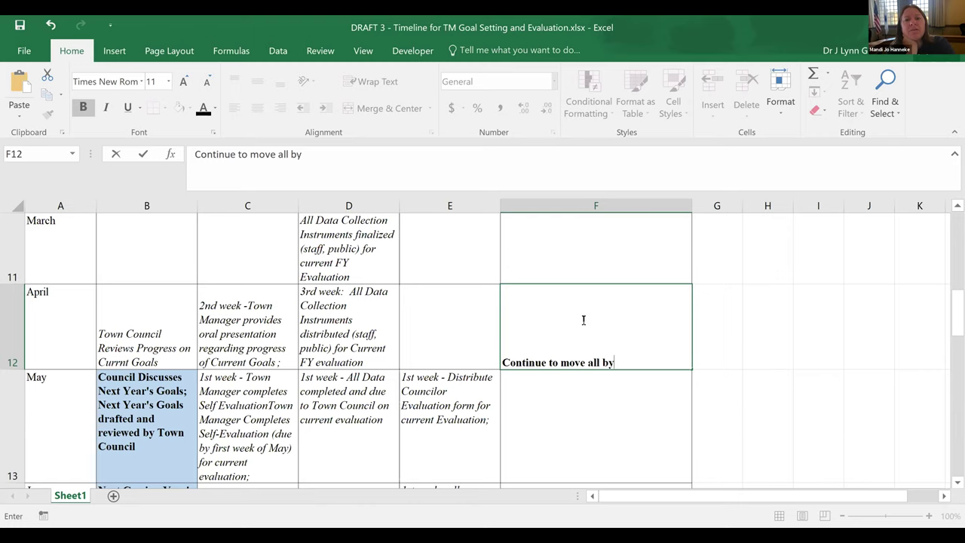
pyautogui.write('1/2 month.')
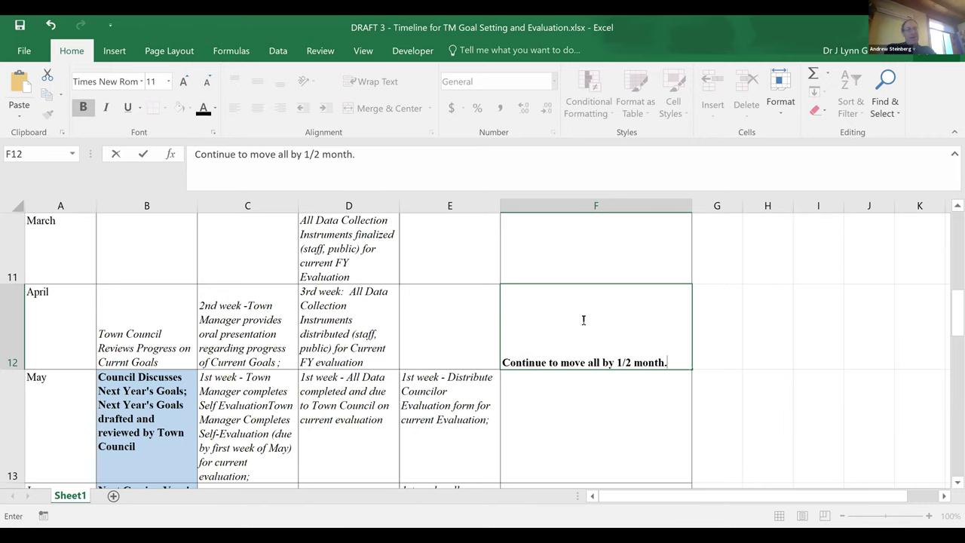
pyautogui.press('Return')
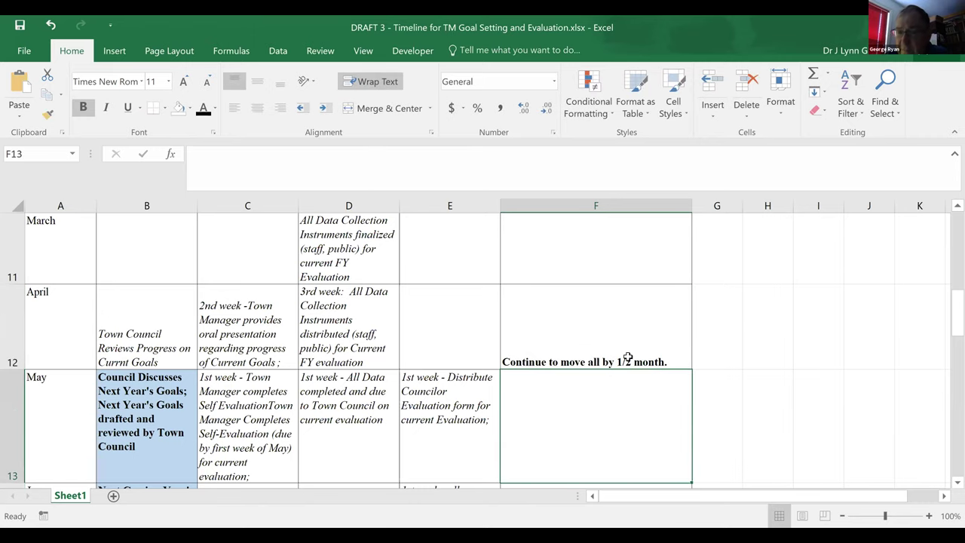
# Highlight the note in April's cell F12 with a light gold fill color
pyautogui.click(625, 350)
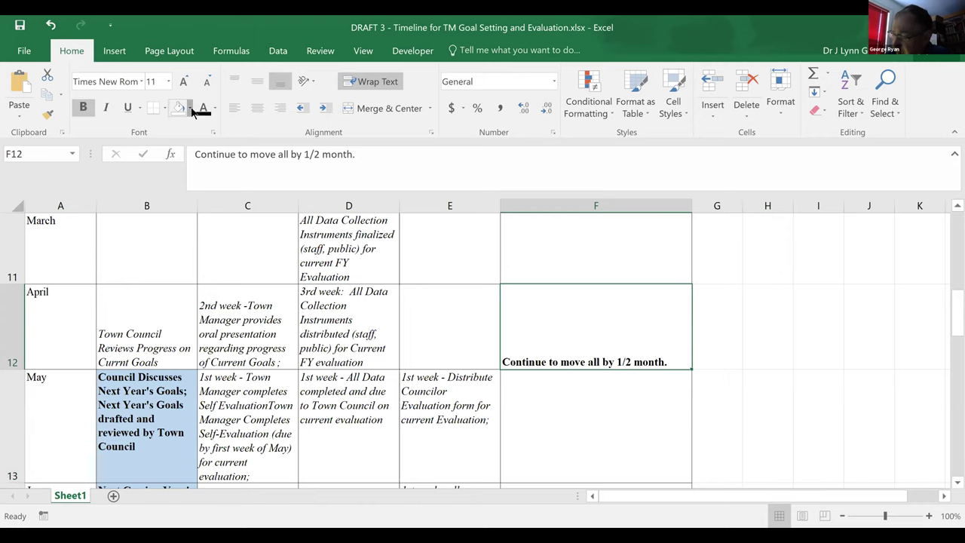
pyautogui.click(190, 108)
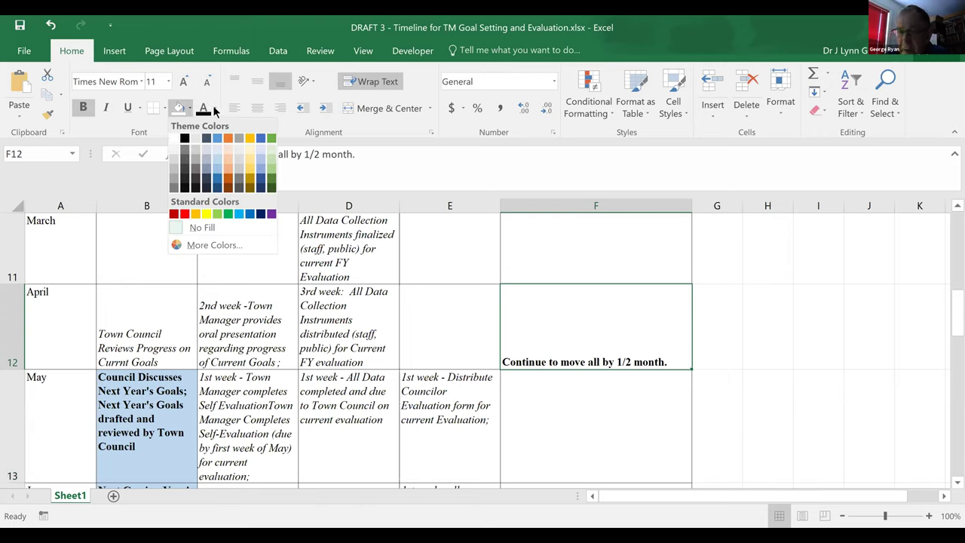
pyautogui.click(189, 109)
pyautogui.click(189, 109)
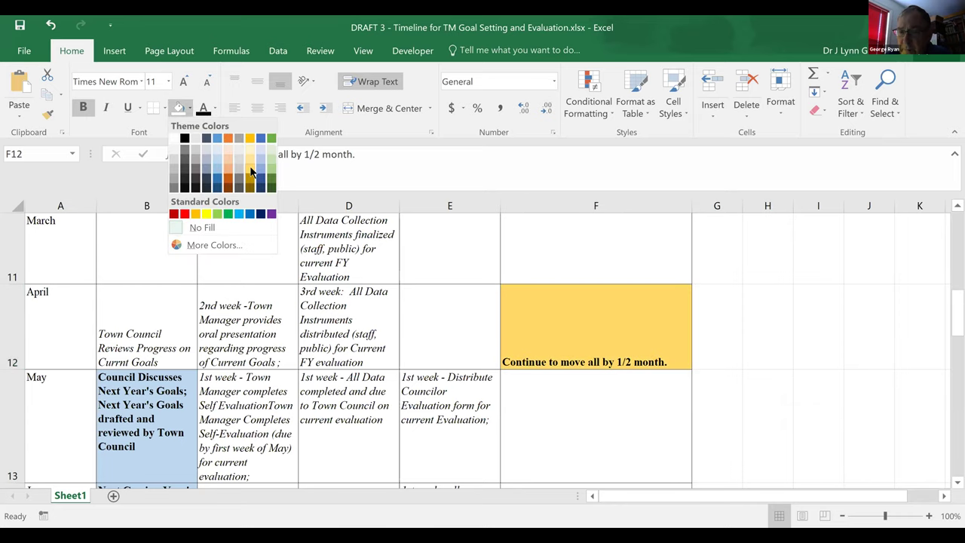
# Save the workbook as "DRAFT 3.5 - Timeline for TM Goal Setting and Evaluation.xlsx" in the Process for Evaluating Town Manager folder
pyautogui.click(626, 429)
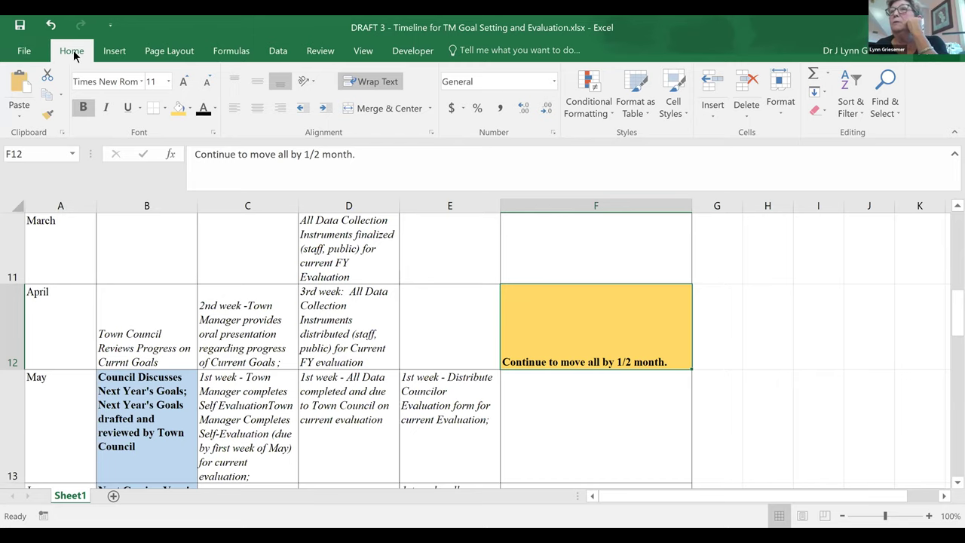
pyautogui.moveTo(955, 317); pyautogui.dragTo(948, 442)
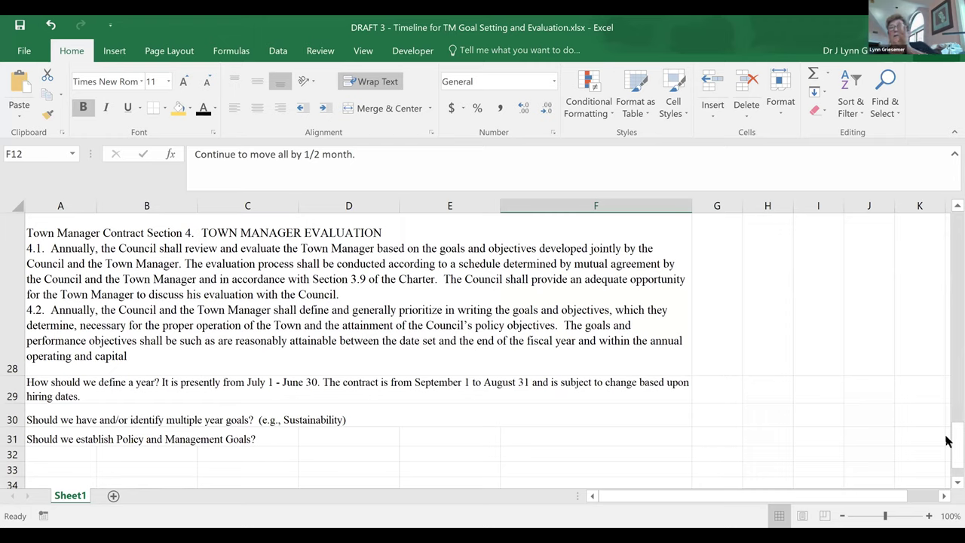
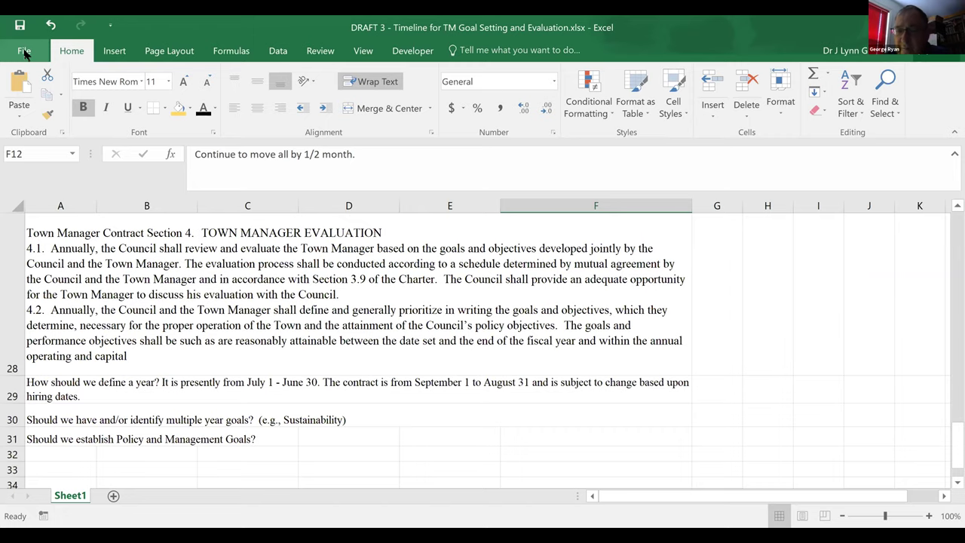
pyautogui.click(25, 53)
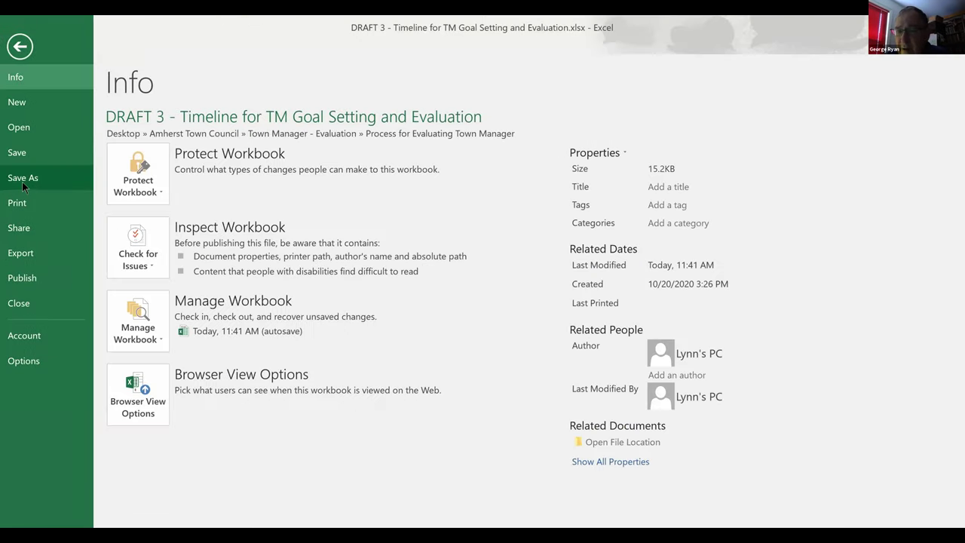
pyautogui.click(22, 181)
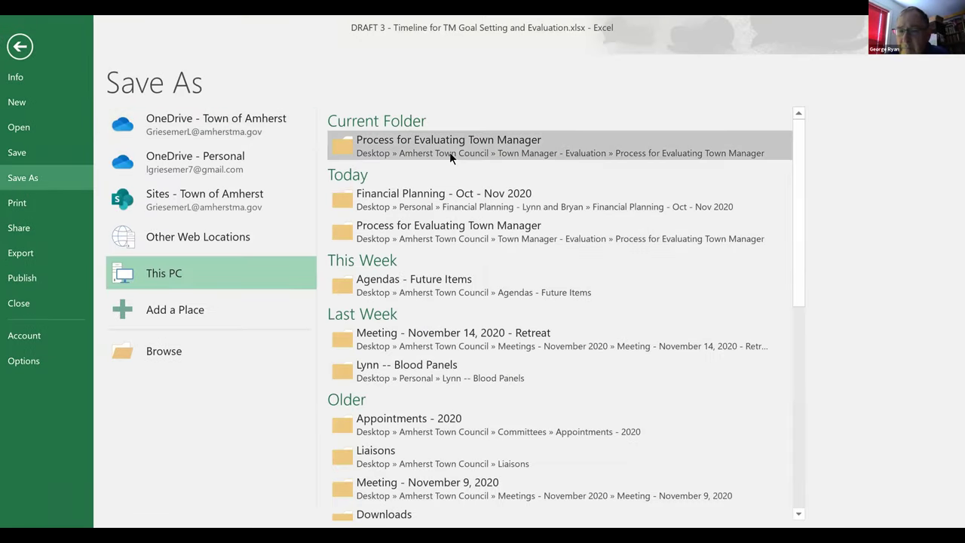
pyautogui.click(450, 153)
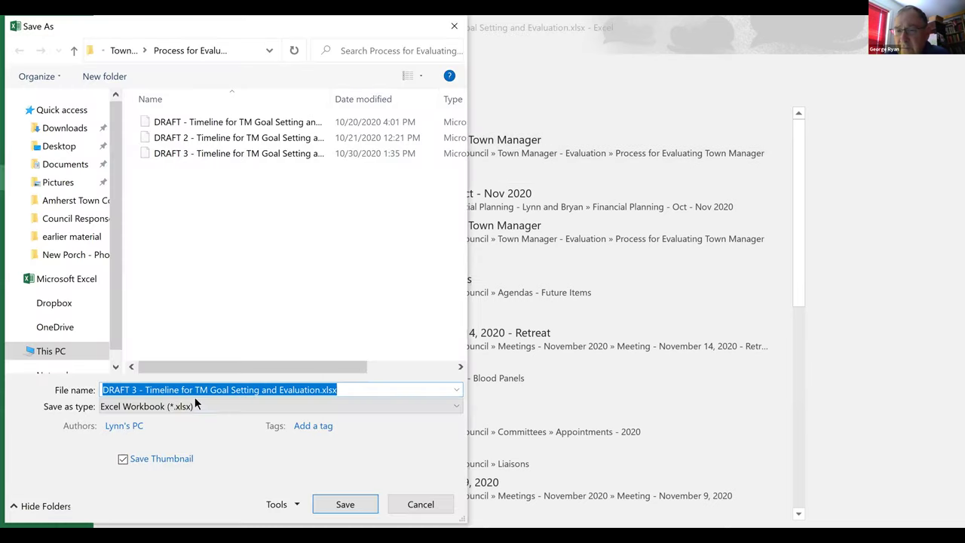
pyautogui.click(136, 390)
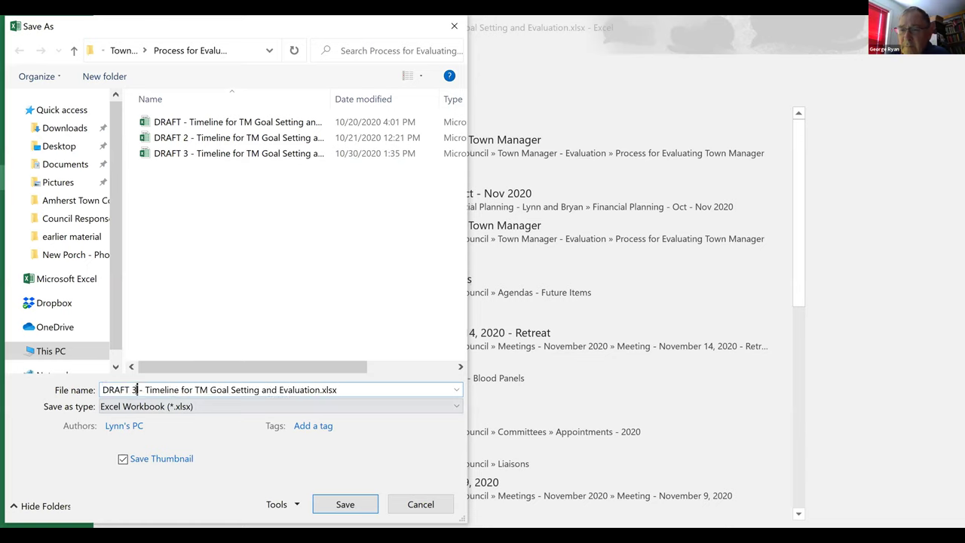
pyautogui.write('3')
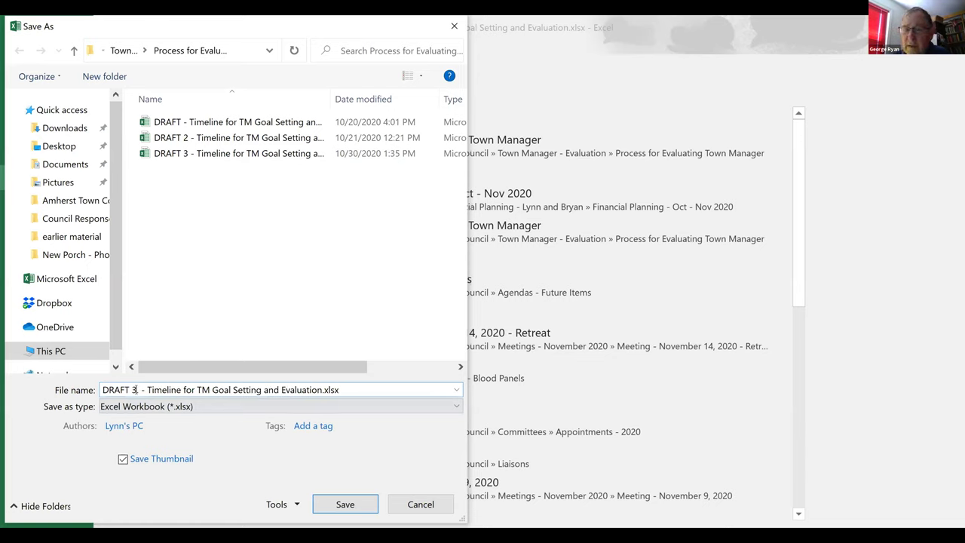
pyautogui.write('.5')
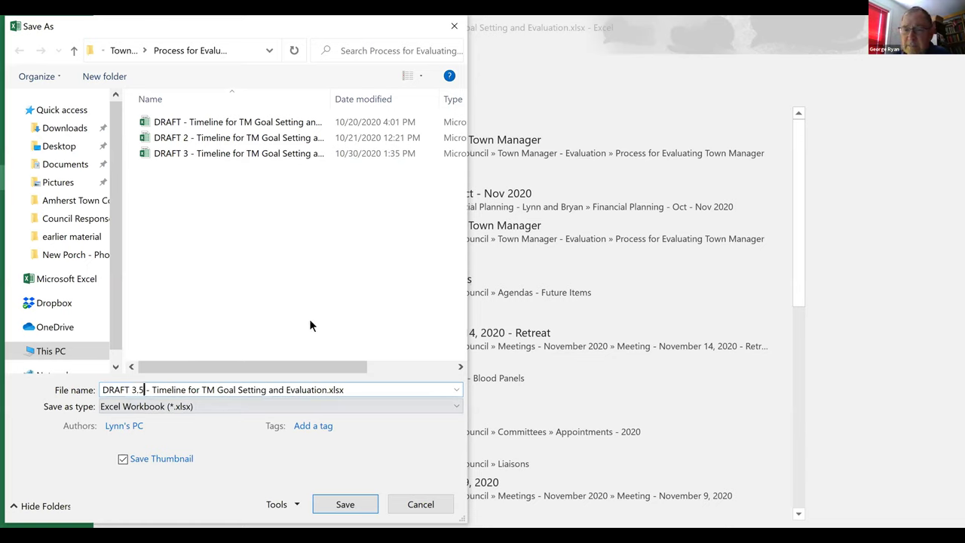
pyautogui.click(348, 507)
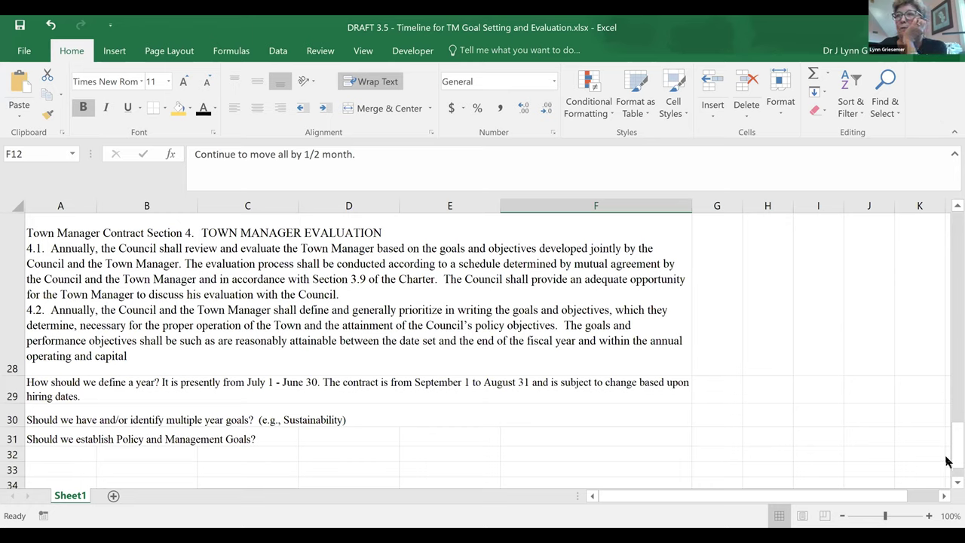
# Shorten the heading in cell A27 to "Items to include in the GOL Report." by removing the separate memo question
pyautogui.moveTo(948, 462); pyautogui.dragTo(948, 420)
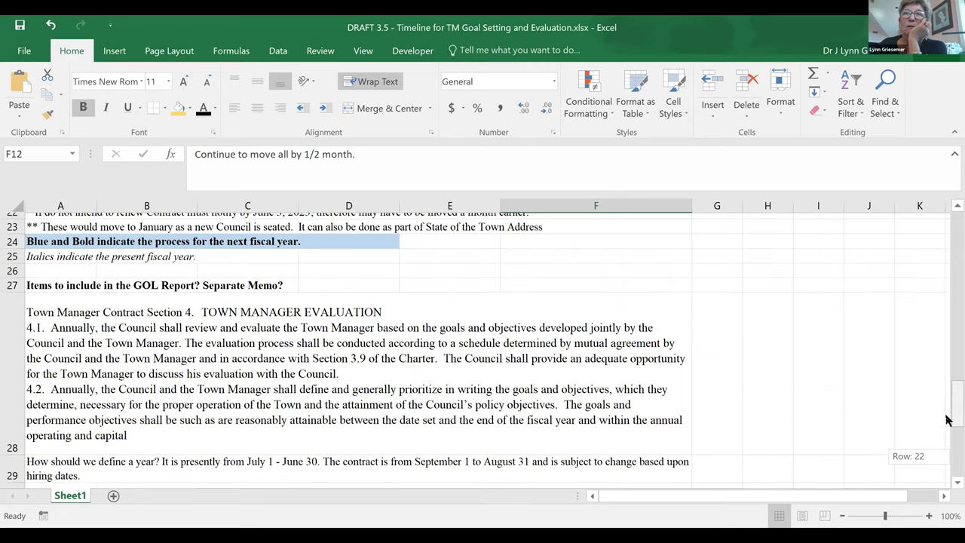
pyautogui.click(121, 274)
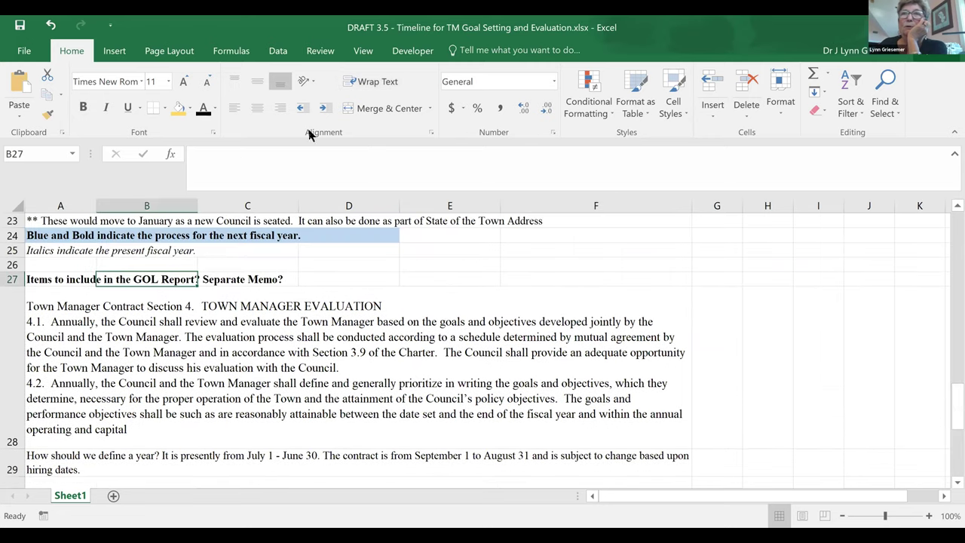
pyautogui.click(49, 282)
pyautogui.click(406, 156)
pyautogui.moveTo(435, 154); pyautogui.dragTo(359, 154)
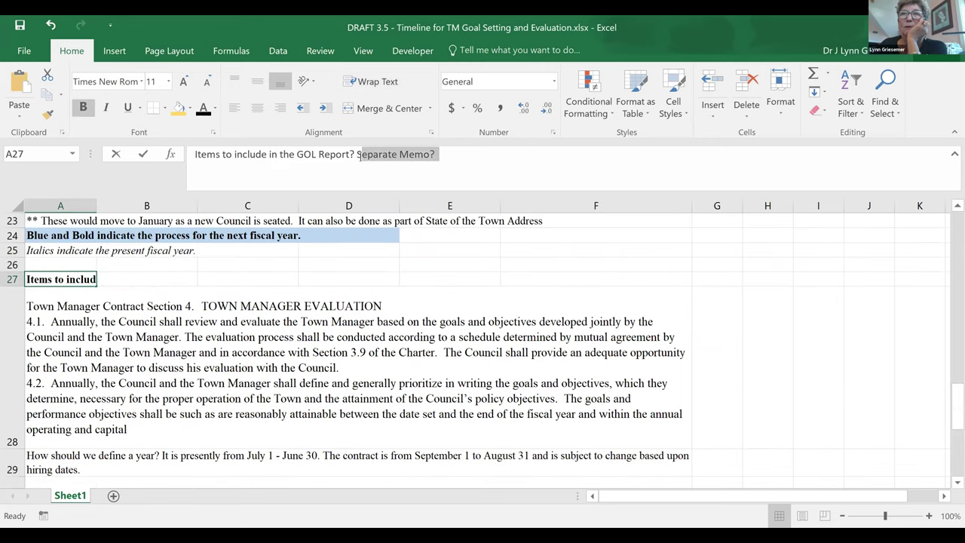
pyautogui.keyDown('shift'); pyautogui.click(349, 154); pyautogui.keyUp('shift')
pyautogui.press('BackSpace')
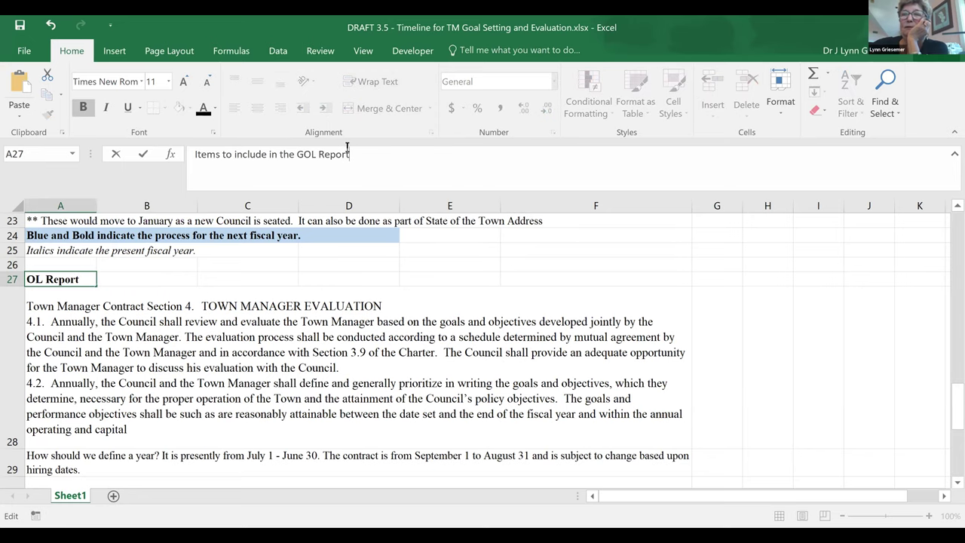
pyautogui.click(91, 336)
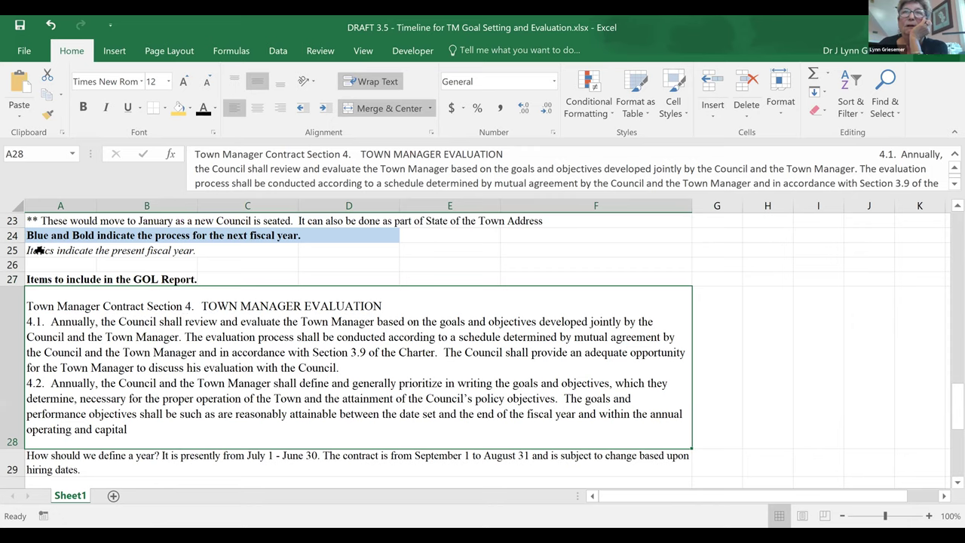
# Replace "present" with "current" in the row 25 footnote so it reads "Italics indicate the current fiscal year."
pyautogui.click(12, 251)
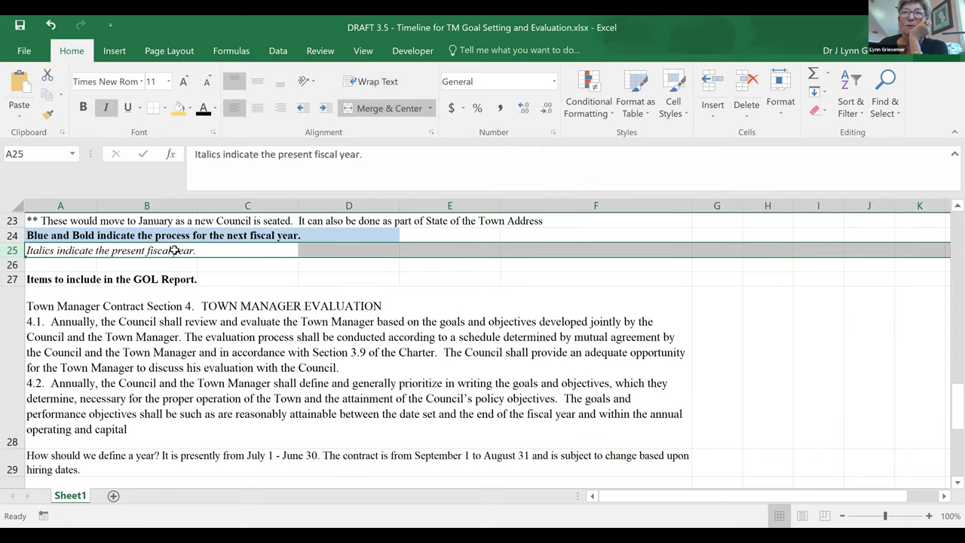
pyautogui.click(124, 249)
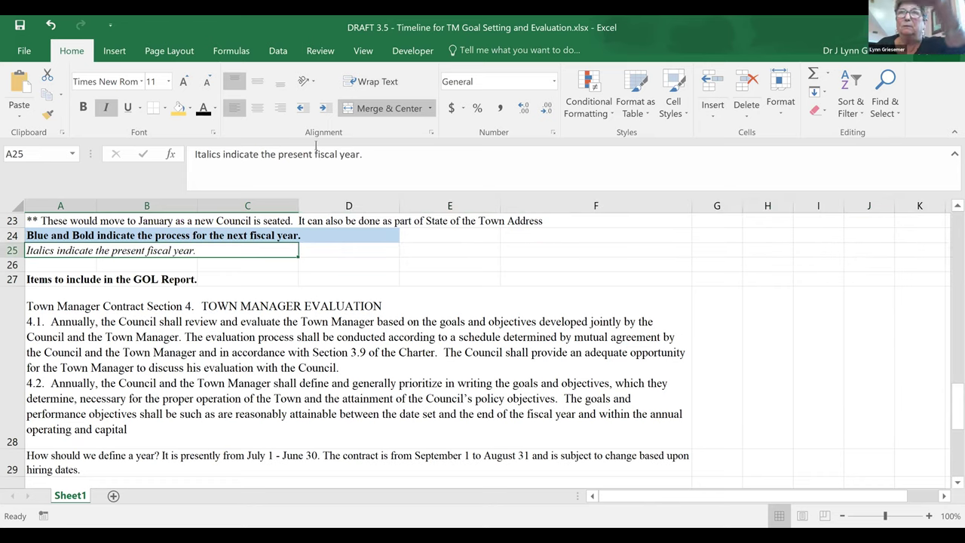
pyautogui.click(311, 153)
pyautogui.moveTo(311, 154); pyautogui.dragTo(279, 154)
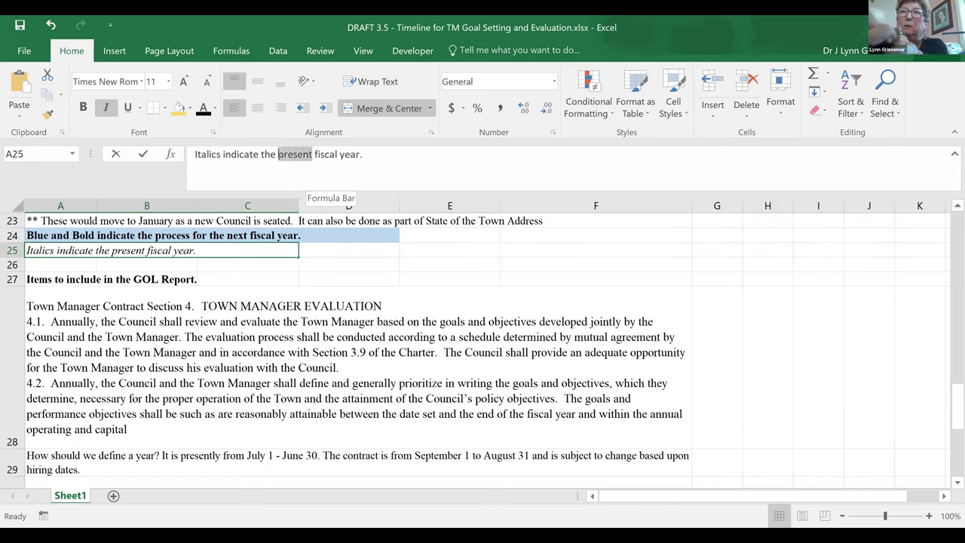
pyautogui.write('current')
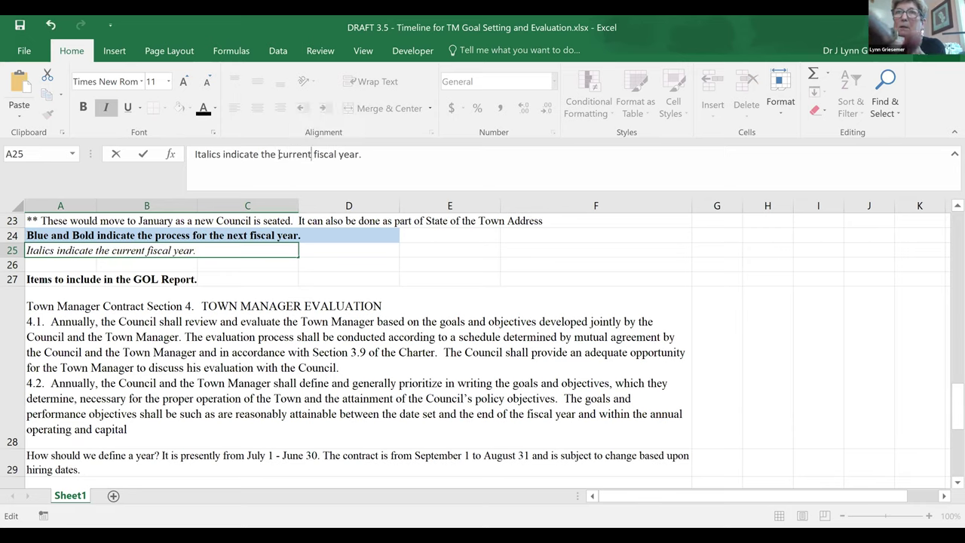
pyautogui.click(224, 278)
# Apply the gold fill to the italics footnote in row 25 and to the empty cell E24
pyautogui.click(226, 235)
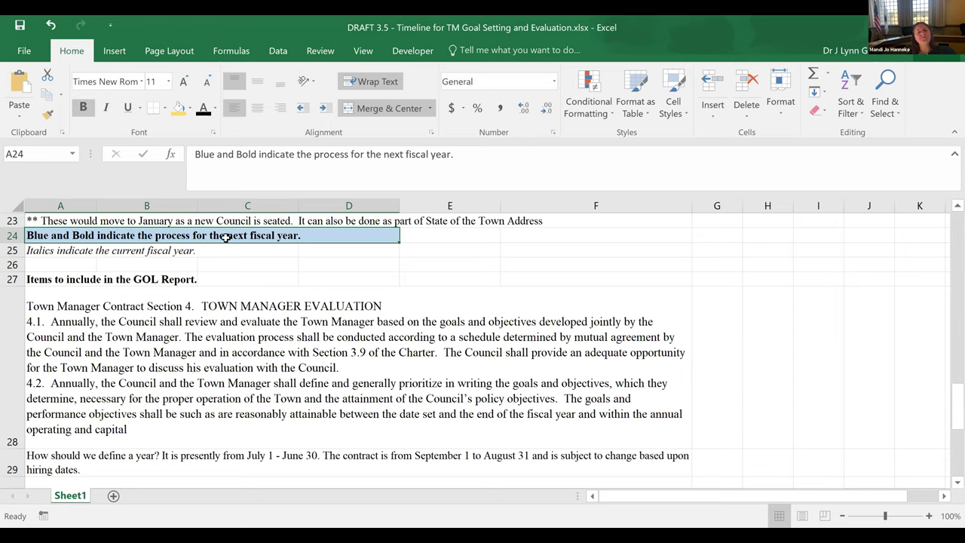
pyautogui.click(126, 253)
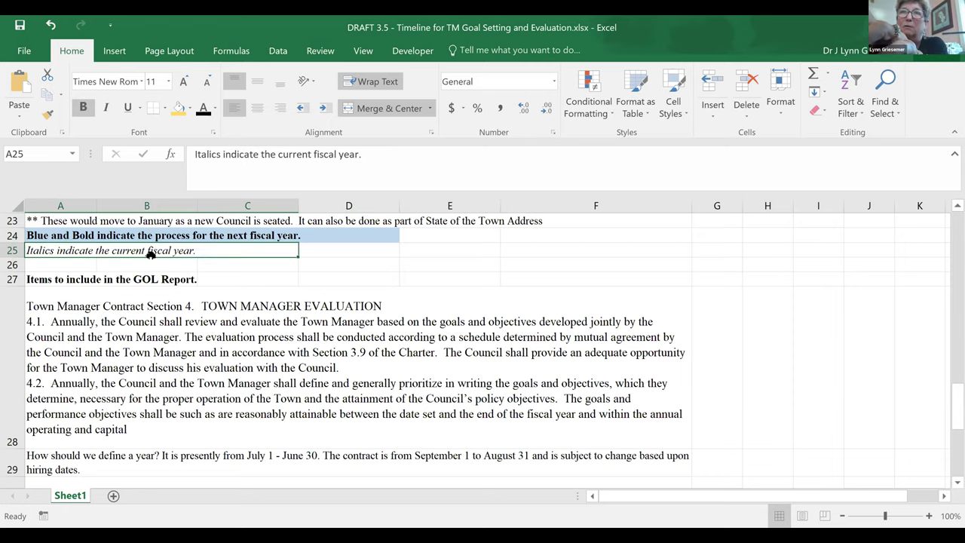
pyautogui.click(179, 108)
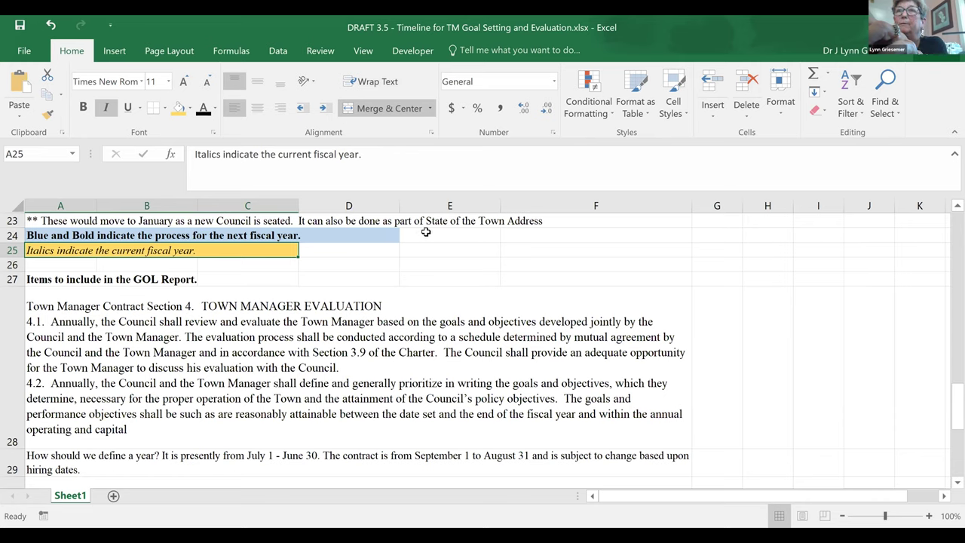
pyautogui.click(427, 232)
pyautogui.click(178, 108)
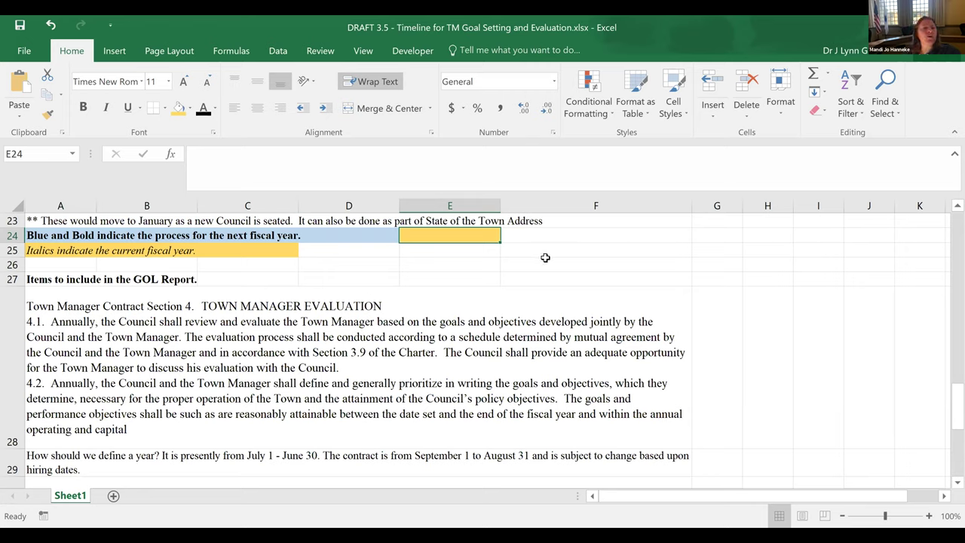
# Enter the note "Color code where Council Action is needed." in cell A26 below the footnotes
pyautogui.moveTo(949, 418); pyautogui.dragTo(949, 328)
pyautogui.scroll(-3, 949, 327)
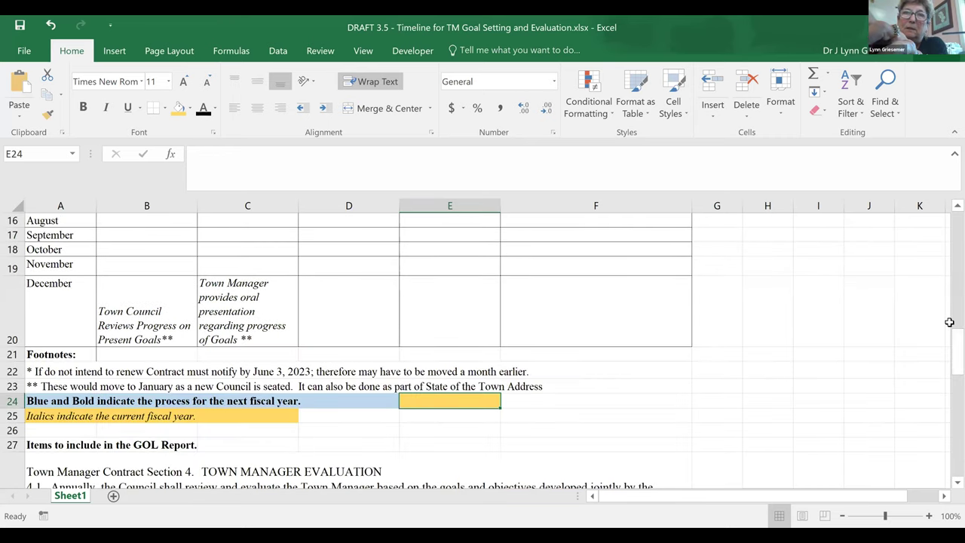
pyautogui.click(76, 427)
pyautogui.write('Col')
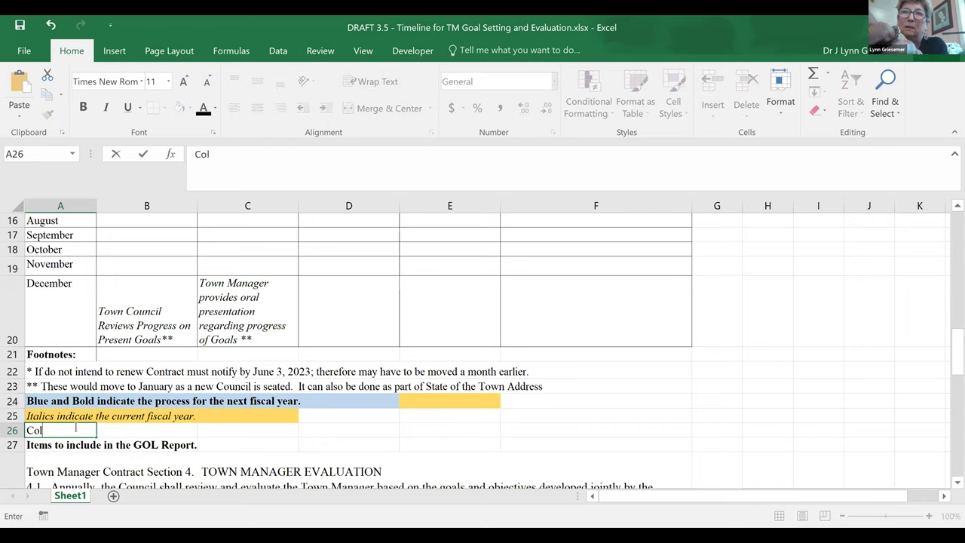
pyautogui.write('or code where Co')
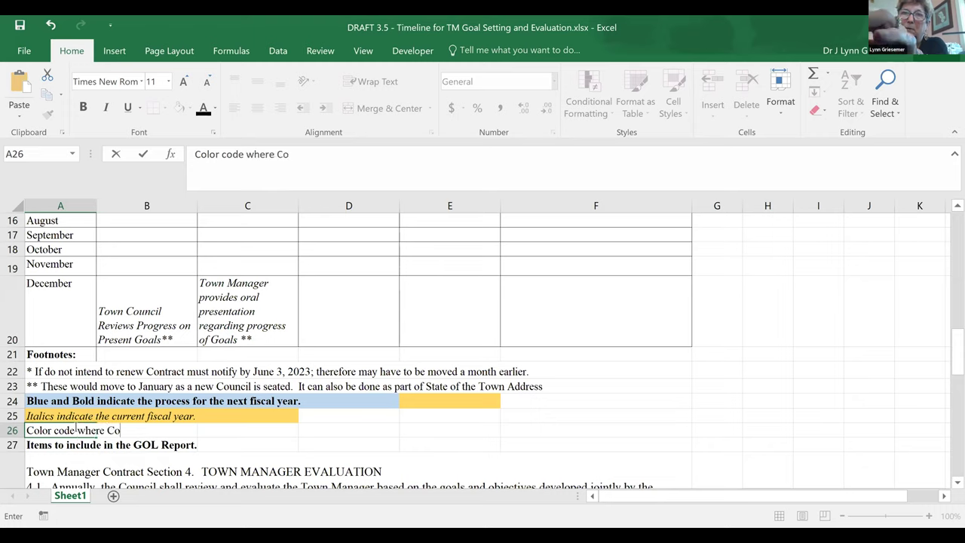
pyautogui.write('uncil Action')
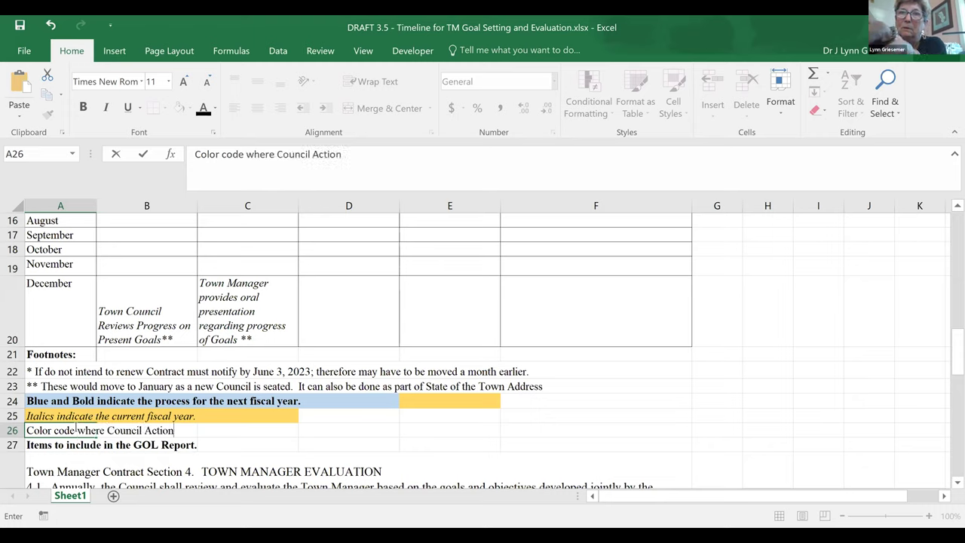
pyautogui.write(' is needed.')
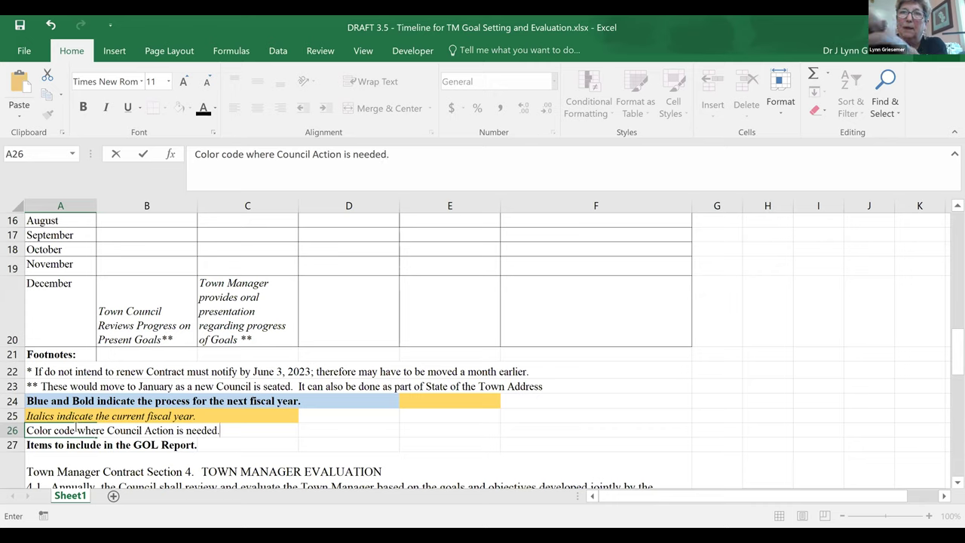
pyautogui.click(236, 456)
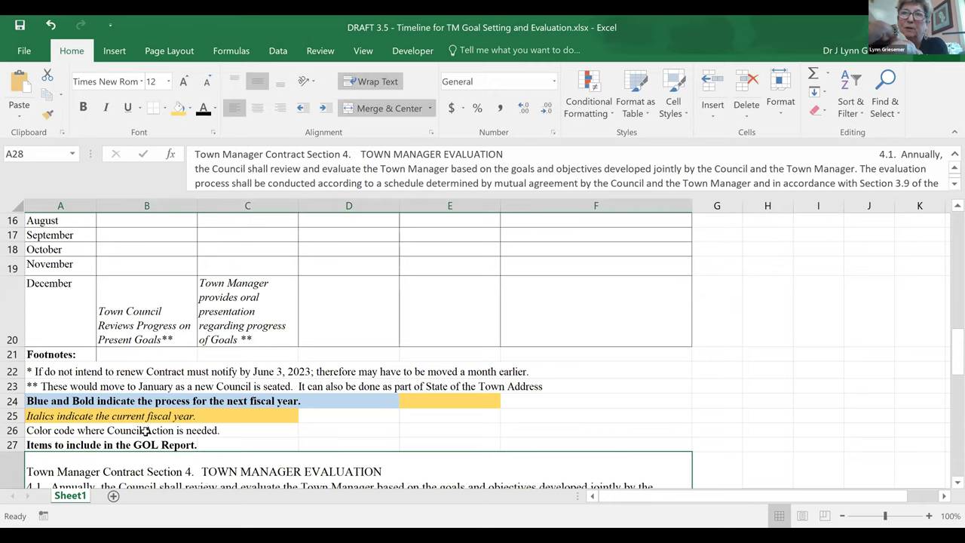
# Fill cells A26 to C26 behind the Council Action note with the gold color
pyautogui.click(64, 432)
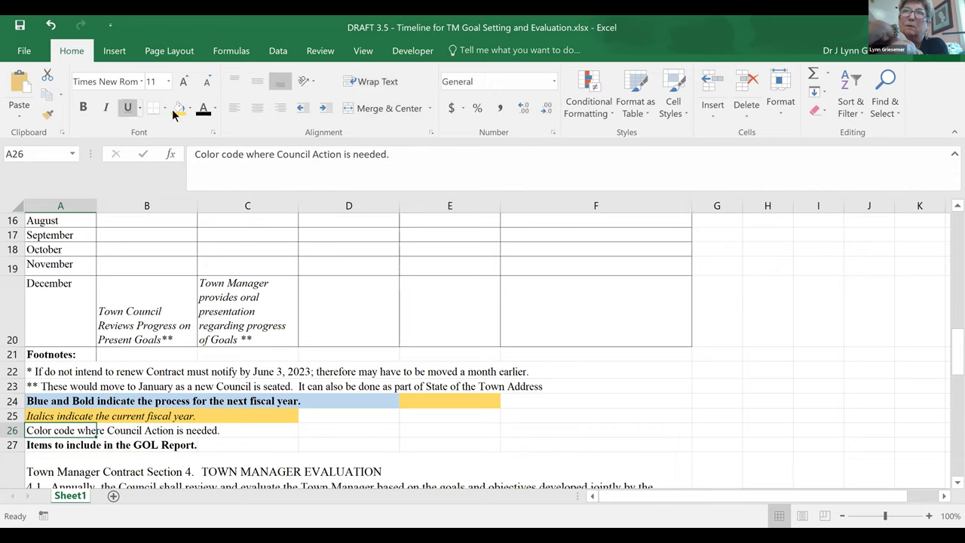
pyautogui.click(180, 110)
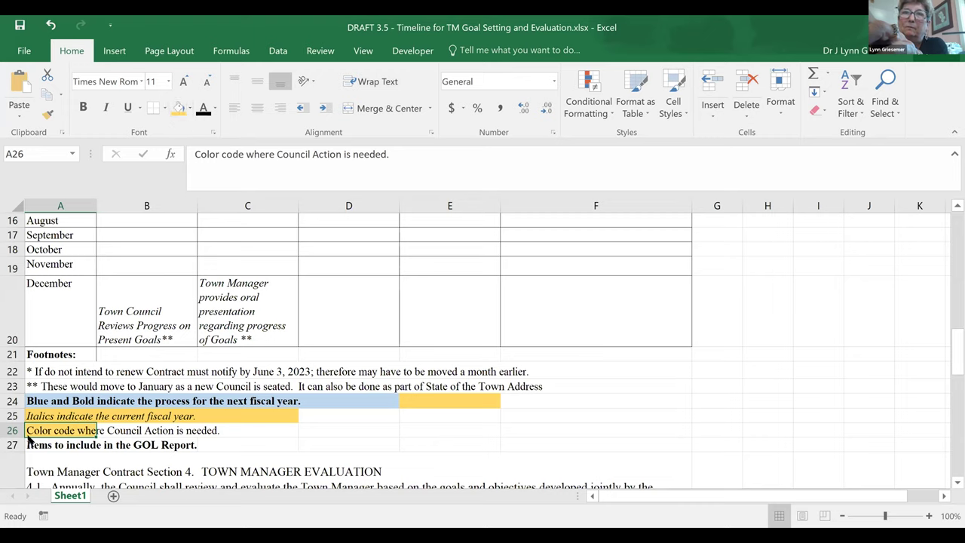
pyautogui.moveTo(31, 431); pyautogui.dragTo(249, 431)
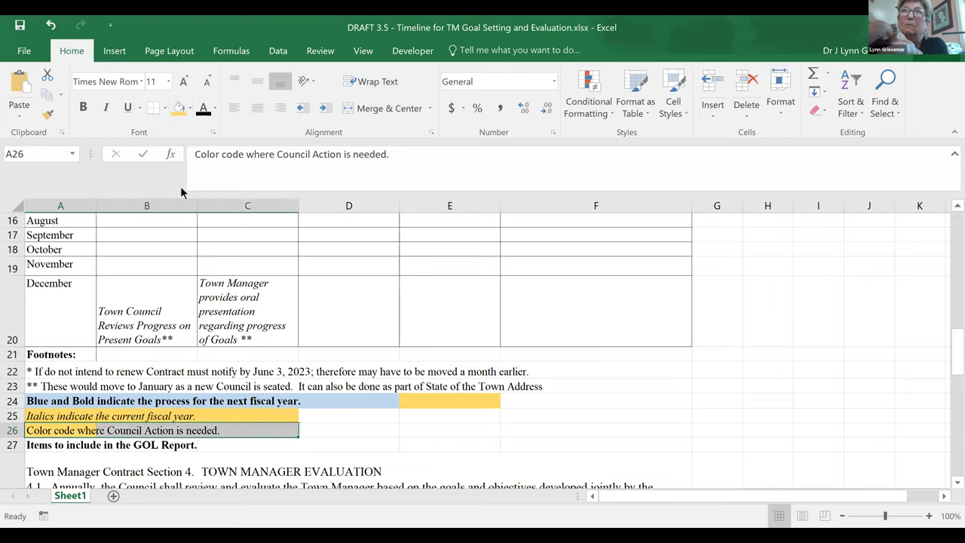
pyautogui.click(180, 110)
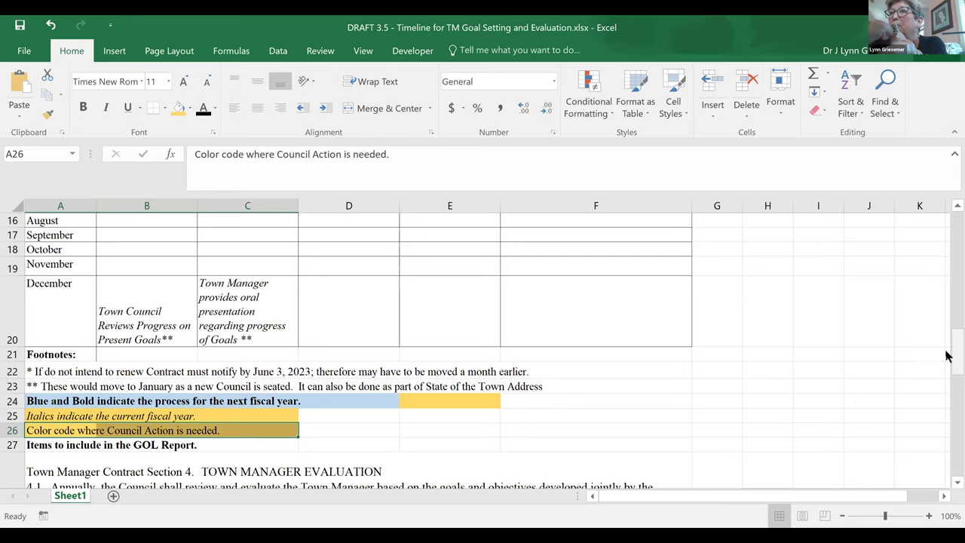
pyautogui.moveTo(949, 356); pyautogui.dragTo(949, 230)
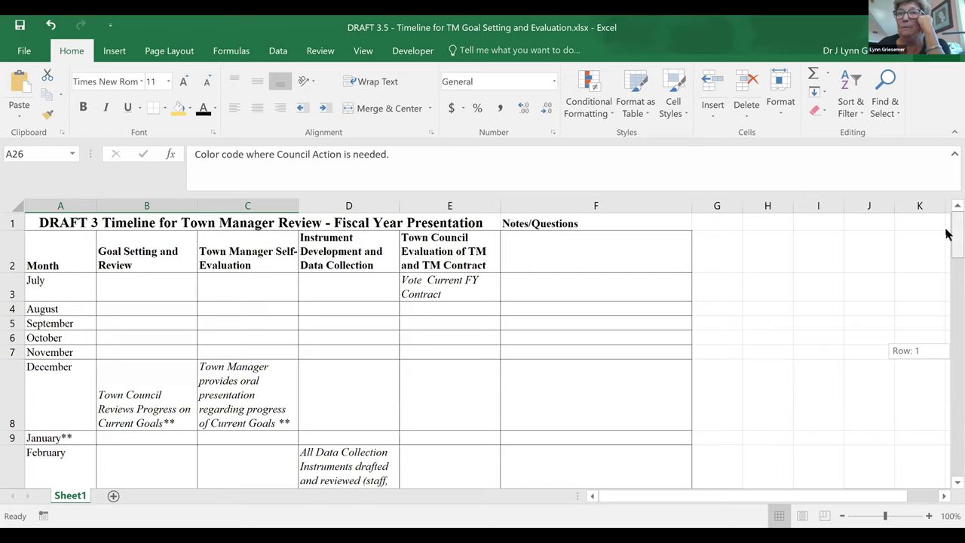
pyautogui.moveTo(948, 234); pyautogui.dragTo(948, 236)
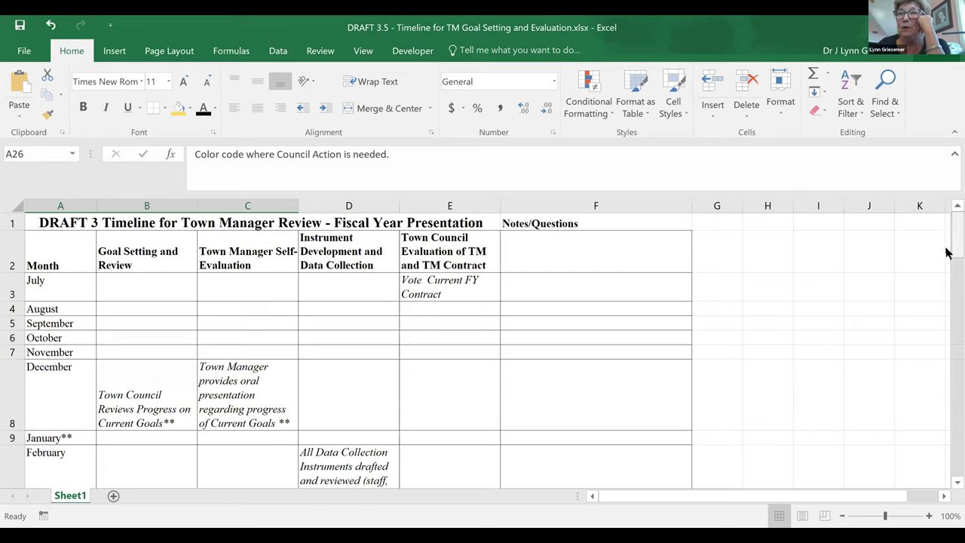
# Fill the December Town Manager presentation cell C8 and the Town Council review cell B8 with the lightest green theme color
pyautogui.moveTo(143, 392); pyautogui.dragTo(236, 389)
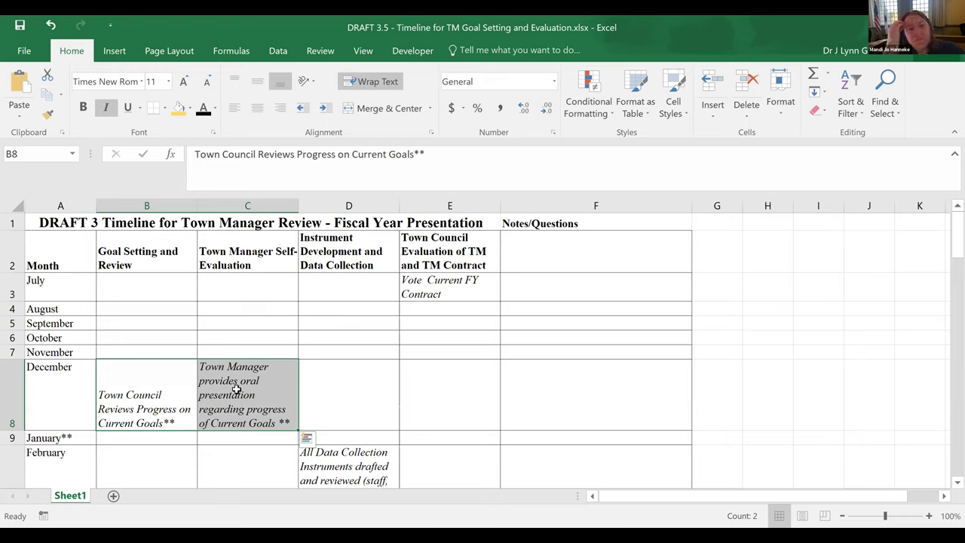
pyautogui.click(236, 388)
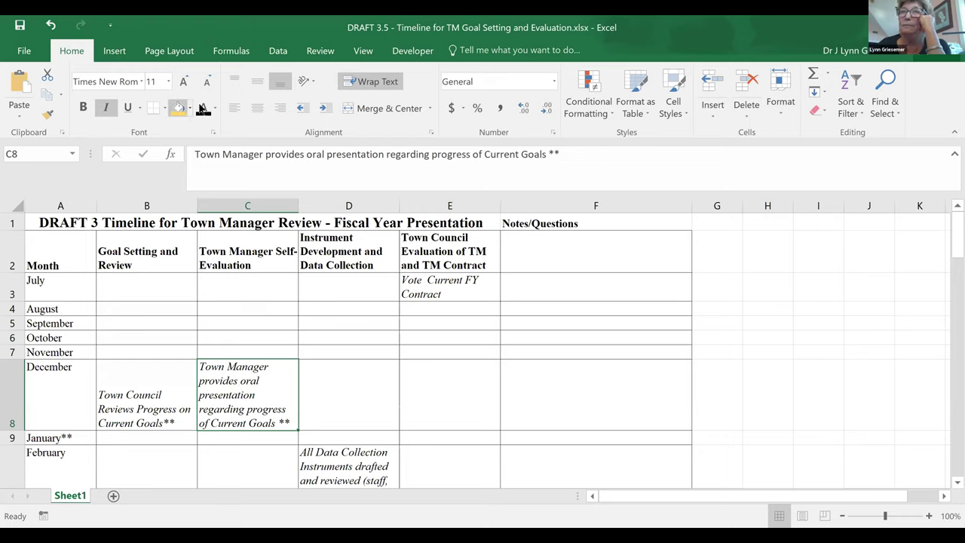
pyautogui.click(191, 110)
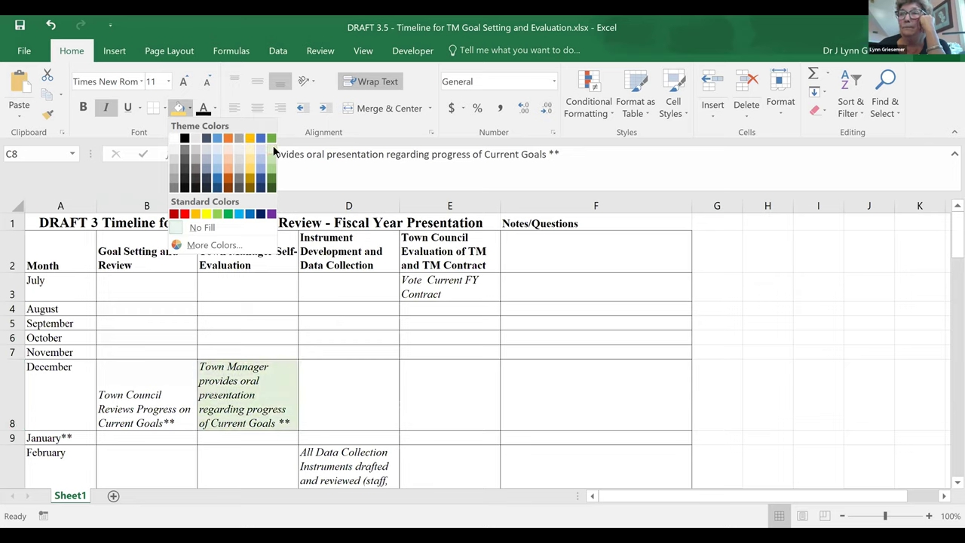
pyautogui.click(272, 150)
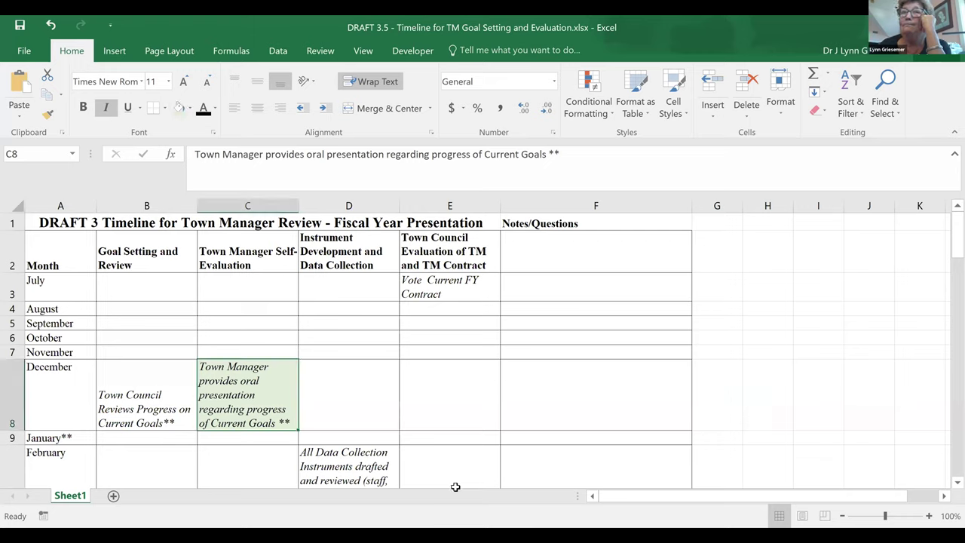
pyautogui.click(152, 385)
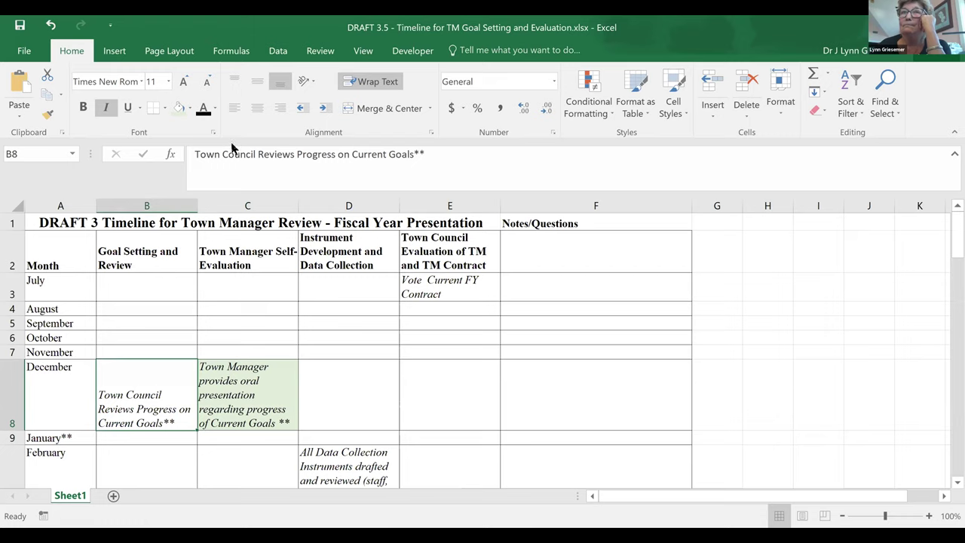
pyautogui.click(184, 108)
# Remove the fill color from the December Town Manager presentation cell C8
pyautogui.click(252, 411)
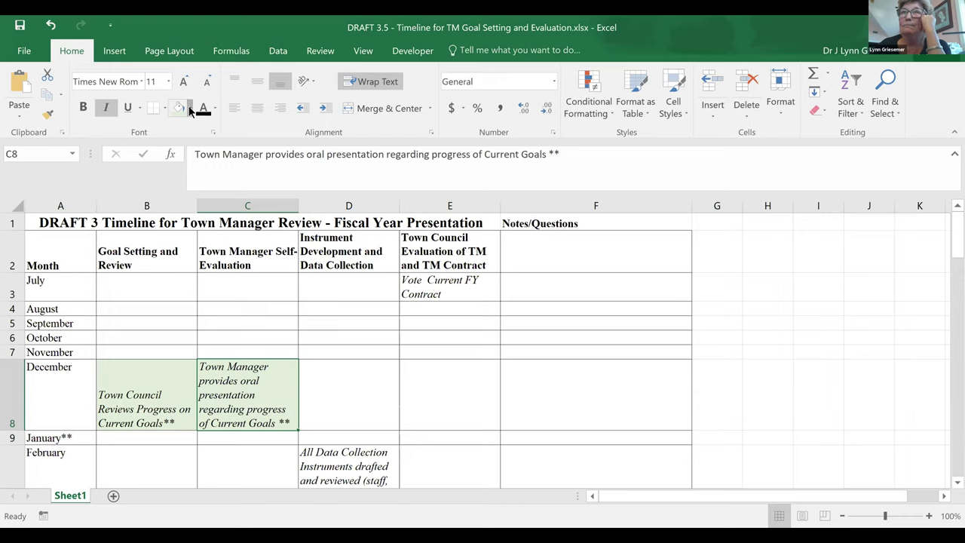
pyautogui.click(190, 108)
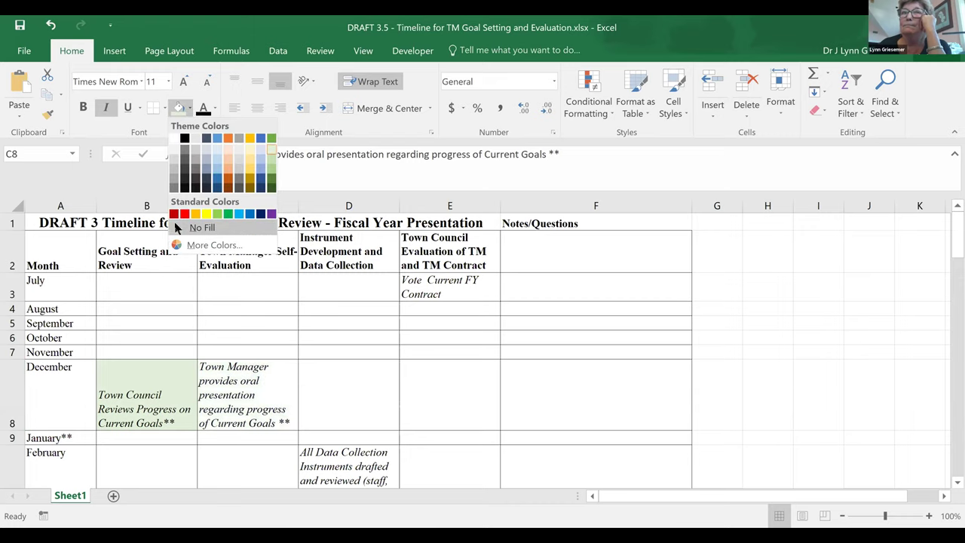
pyautogui.click(177, 228)
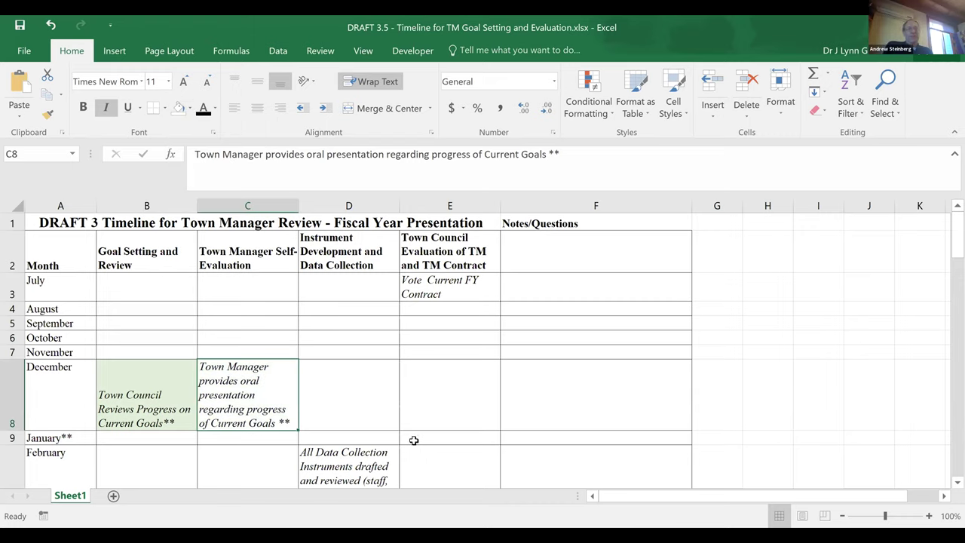
pyautogui.click(122, 412)
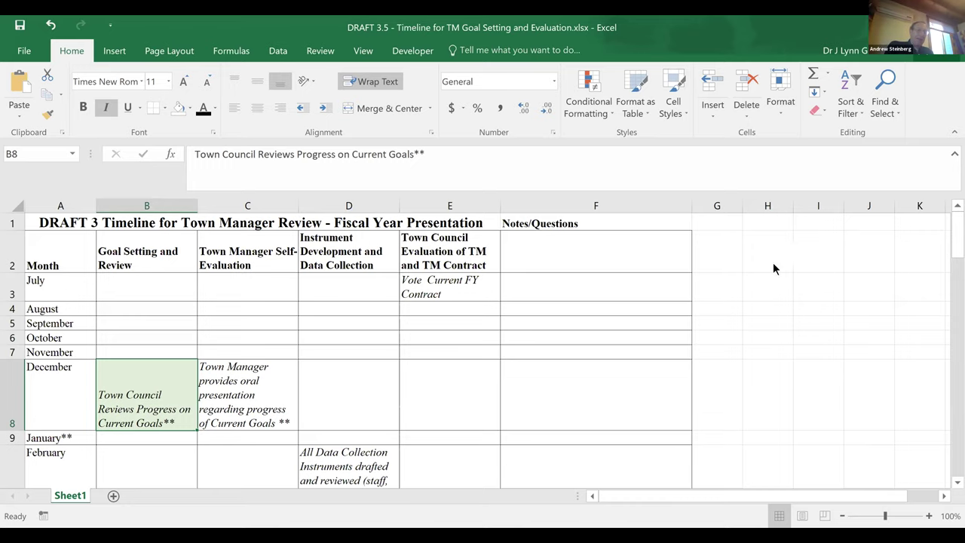
# End the double-asterisk footnote in row 23 with a period and append "Only action would be if goals change."
pyautogui.moveTo(949, 232); pyautogui.dragTo(949, 346)
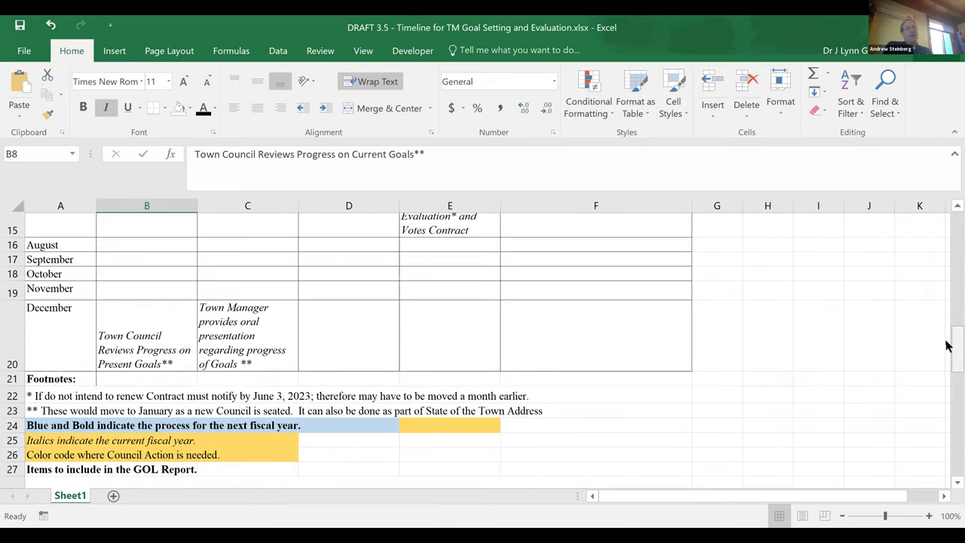
pyautogui.scroll(-1, 233, 387)
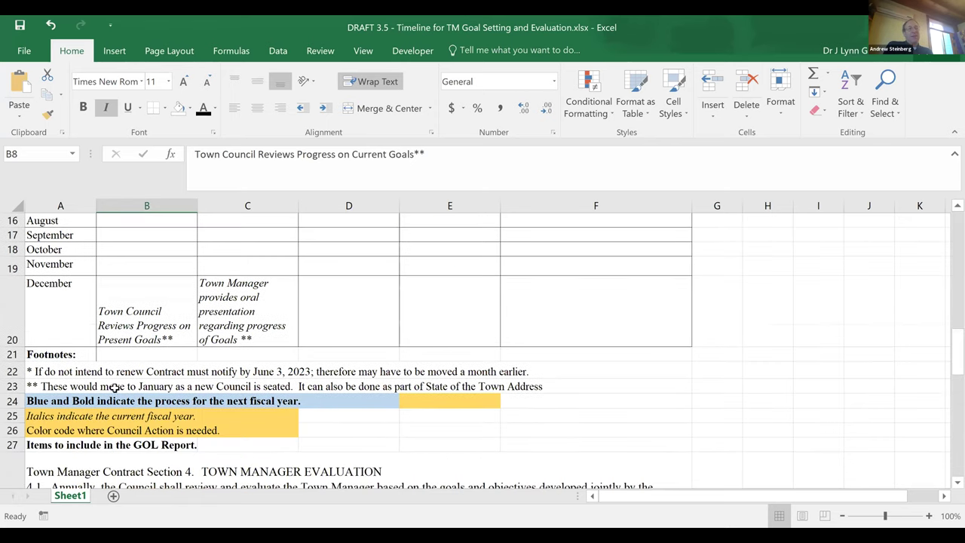
pyautogui.click(44, 387)
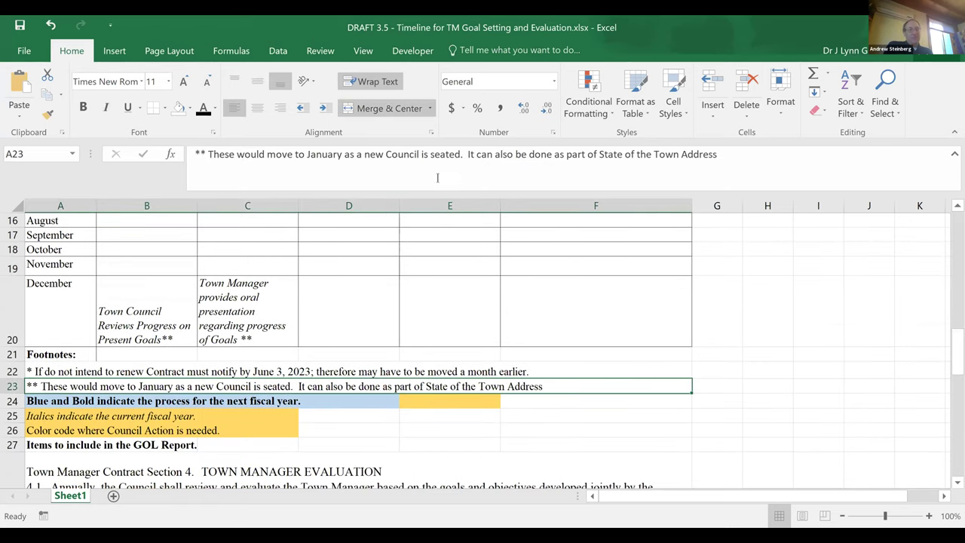
pyautogui.click(729, 154)
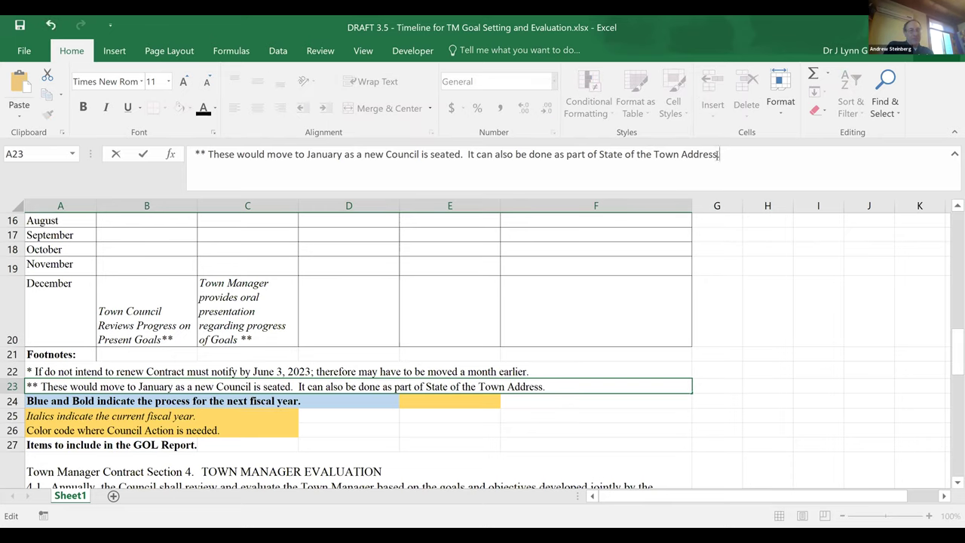
pyautogui.write('Only action w')
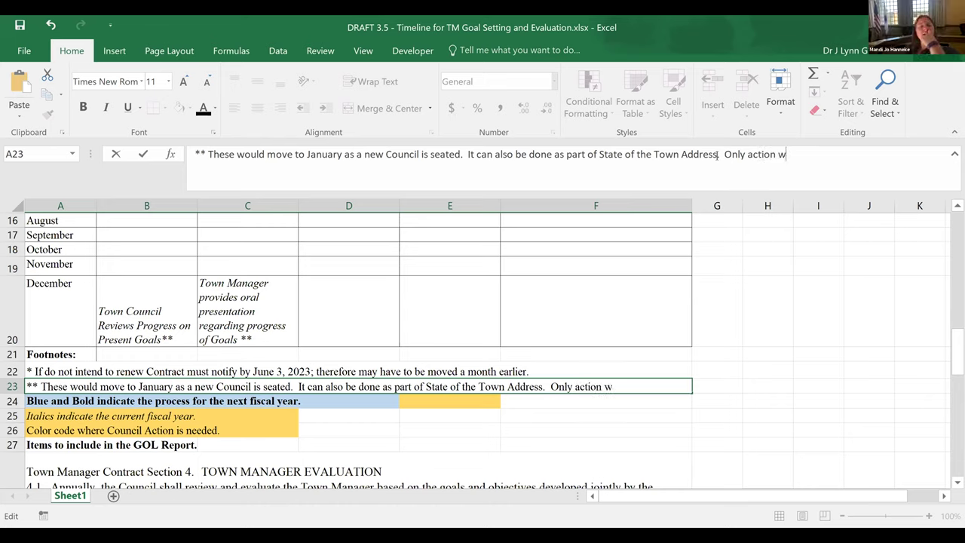
pyautogui.write('ould be')
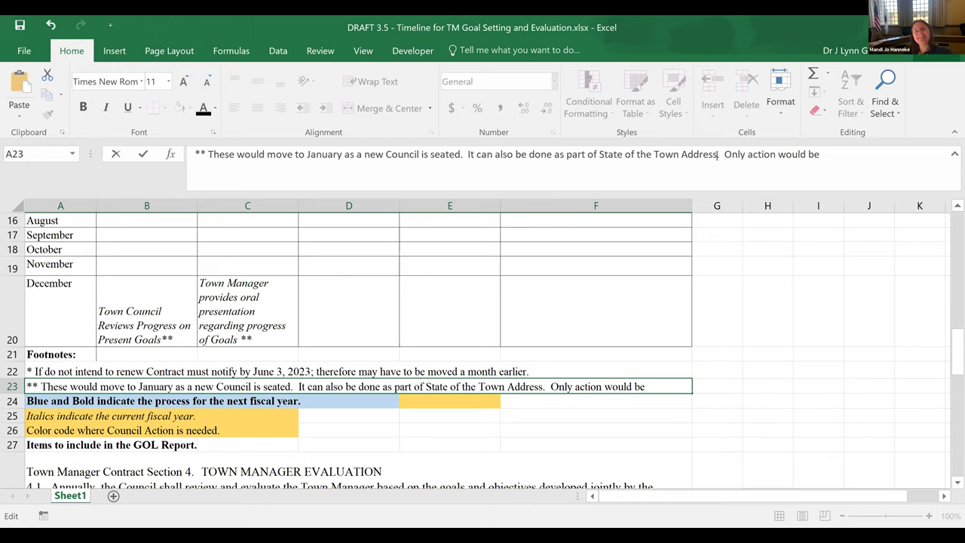
pyautogui.write('if ')
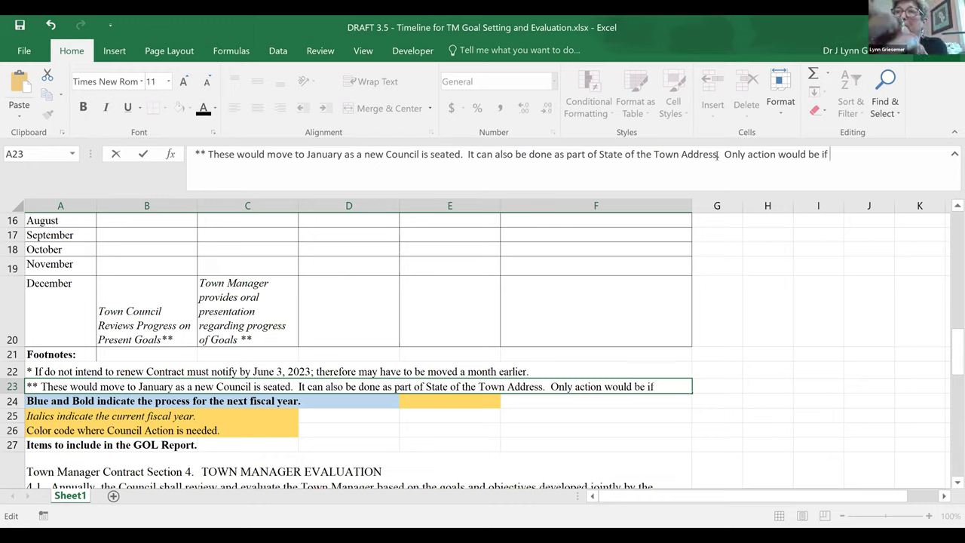
pyautogui.write('goals change.')
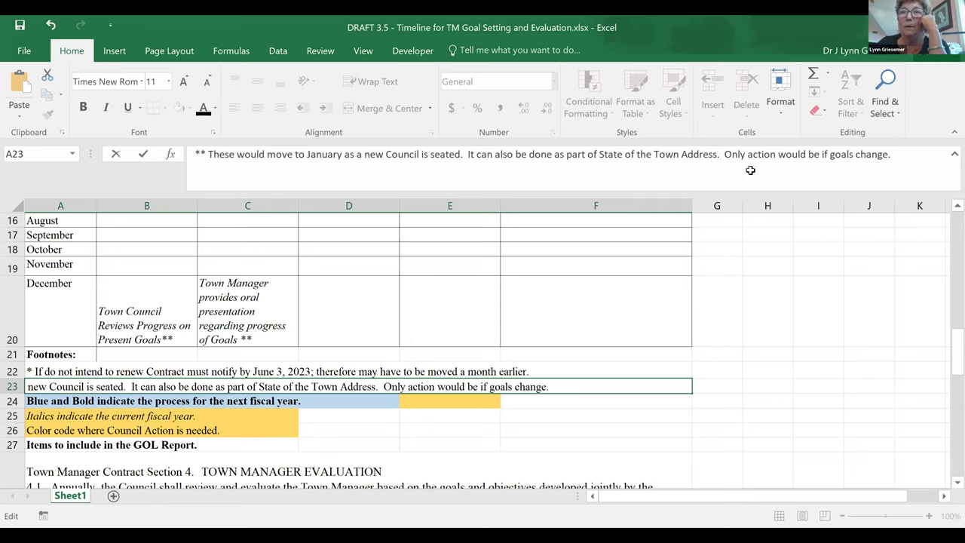
pyautogui.click(595, 430)
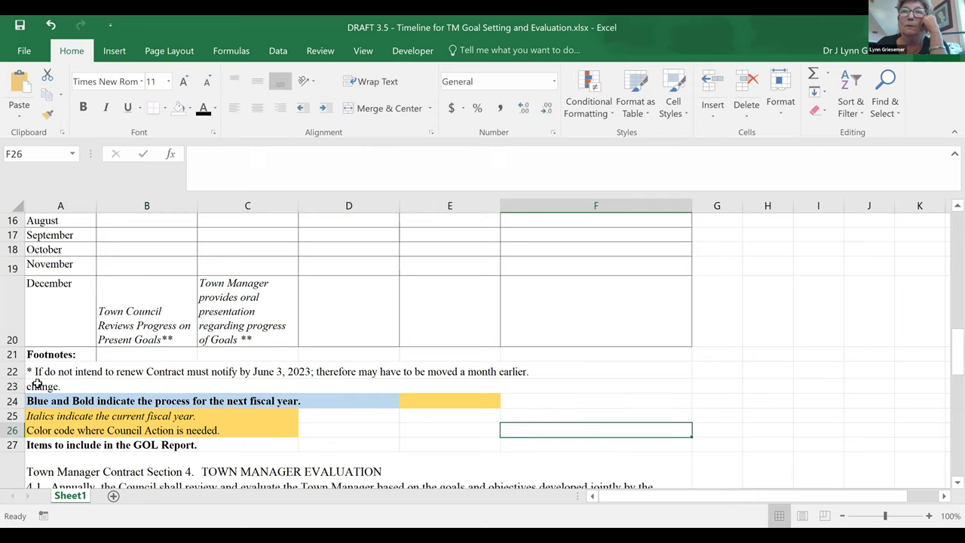
pyautogui.click(39, 387)
pyautogui.click(392, 86)
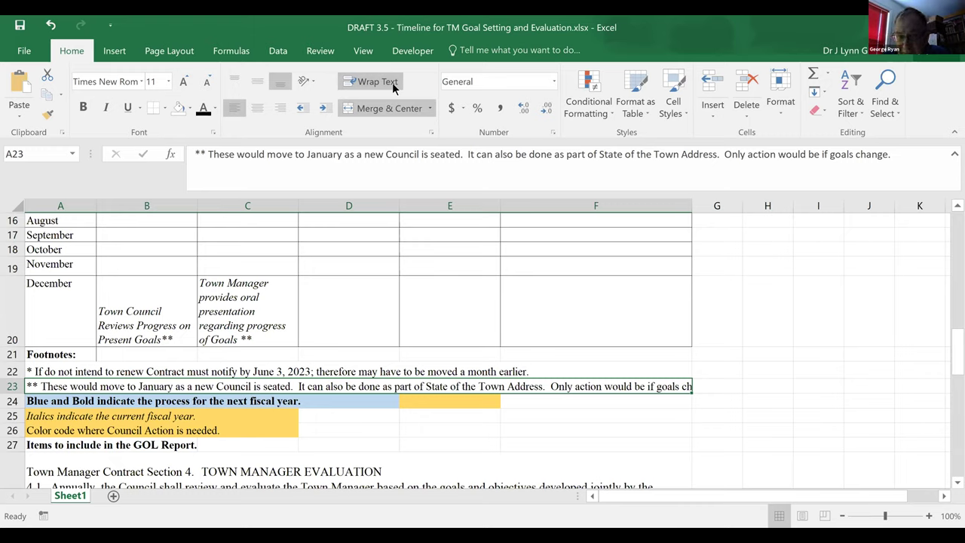
pyautogui.click(392, 86)
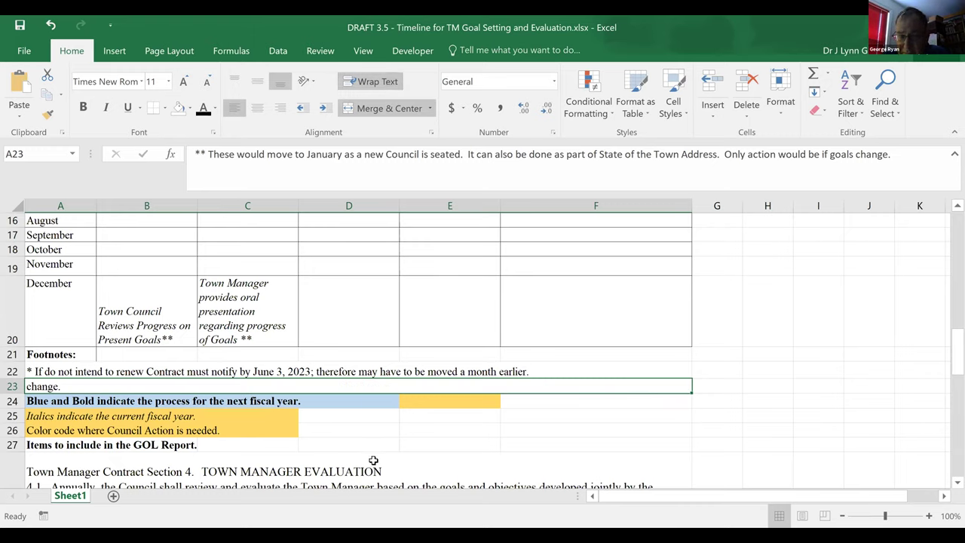
pyautogui.click(480, 424)
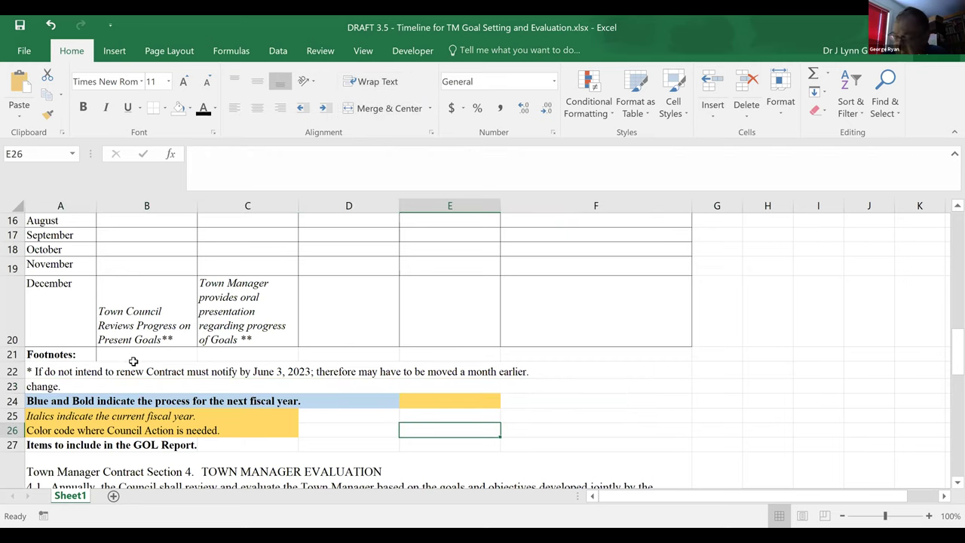
# Increase the height of row 23 to fit both lines of the wrapped footnote
pyautogui.click(32, 393)
pyautogui.click(43, 386)
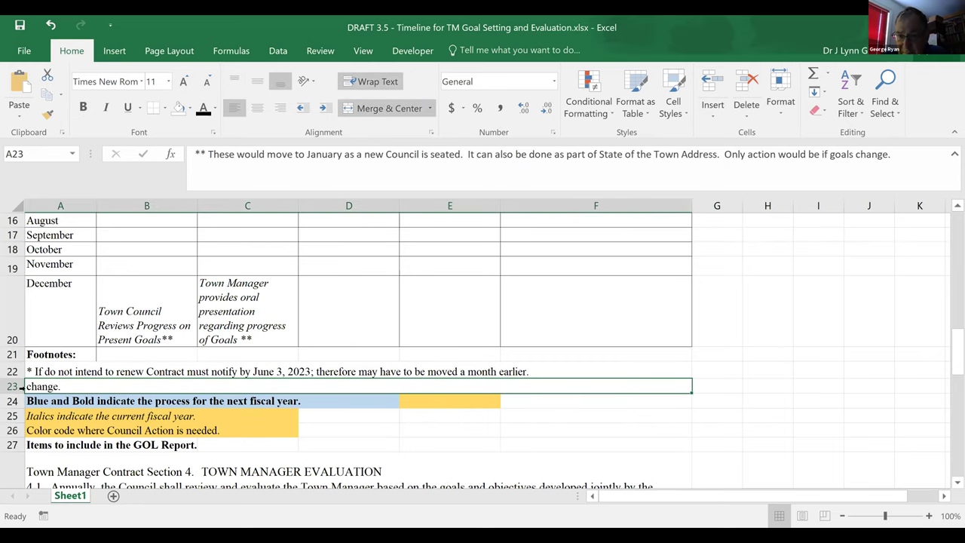
pyautogui.moveTo(13, 394); pyautogui.dragTo(12, 406)
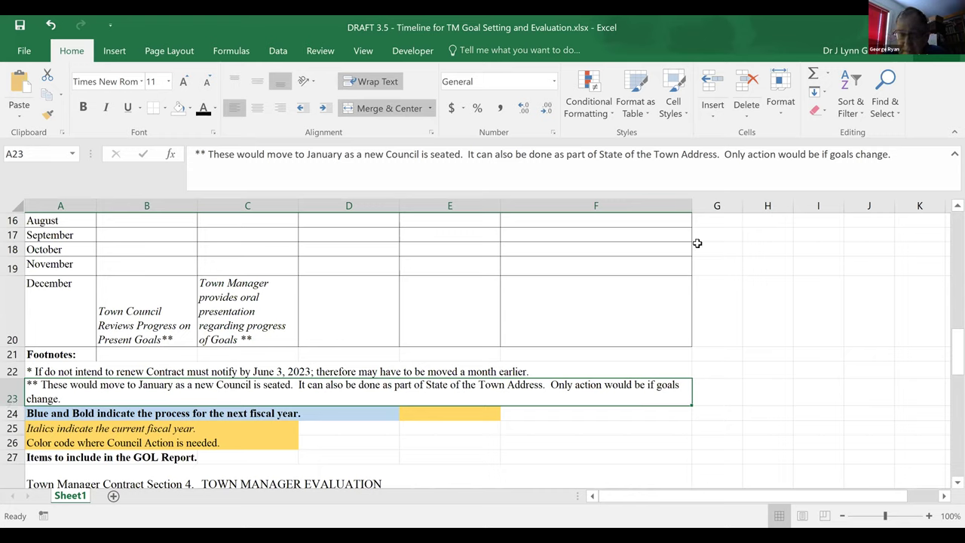
# Append "Note: Town Council review" to the February data collection instruments entry in D10
pyautogui.moveTo(951, 316); pyautogui.dragTo(948, 294)
pyautogui.scroll(-1, 331, 276)
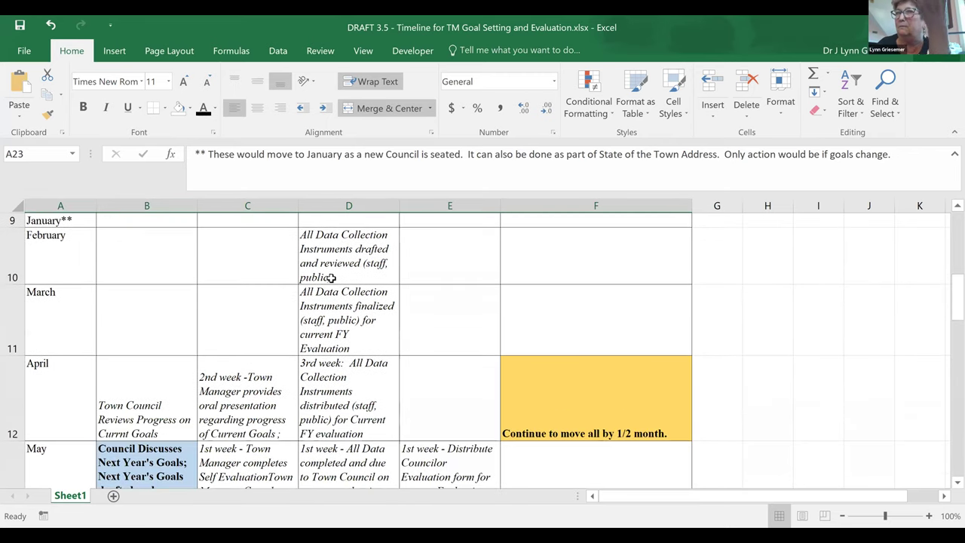
pyautogui.click(338, 317)
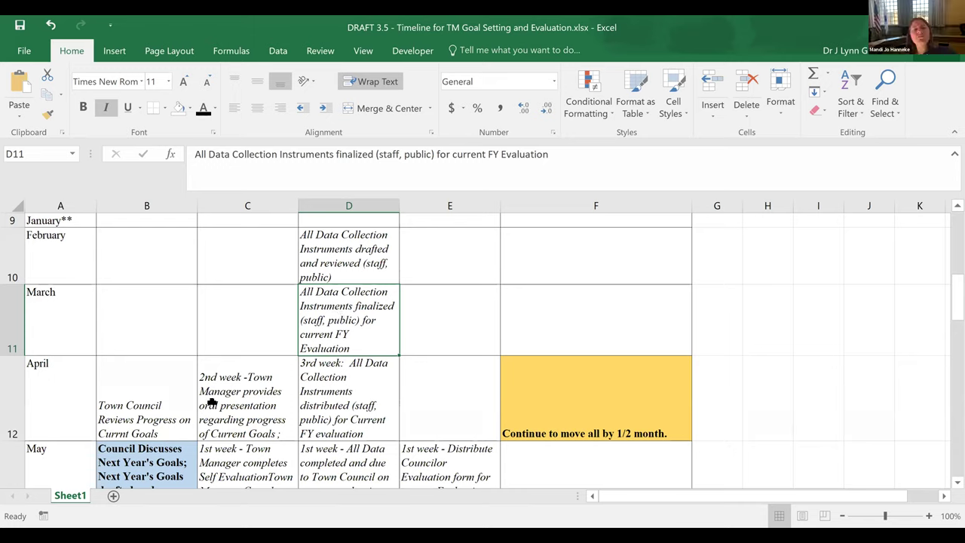
pyautogui.click(135, 419)
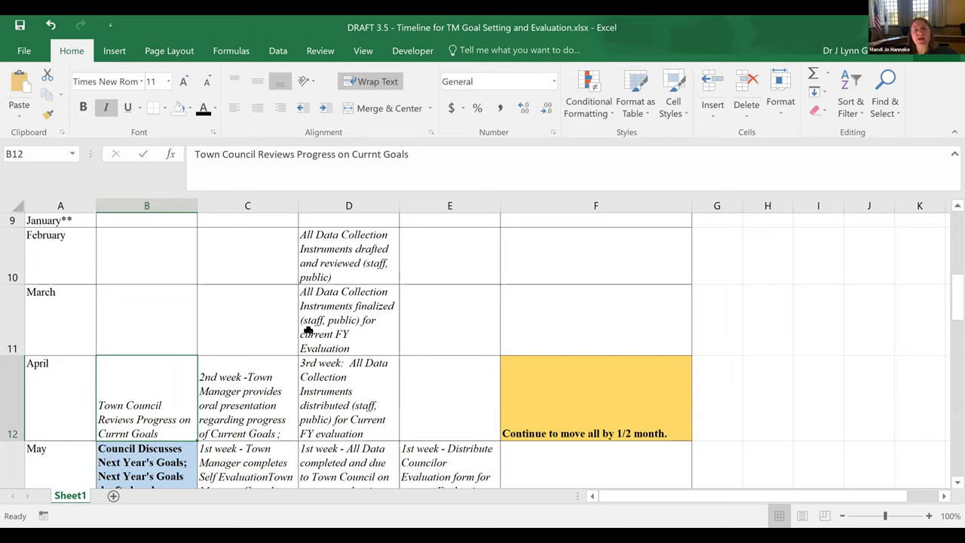
pyautogui.click(331, 268)
pyautogui.click(515, 158)
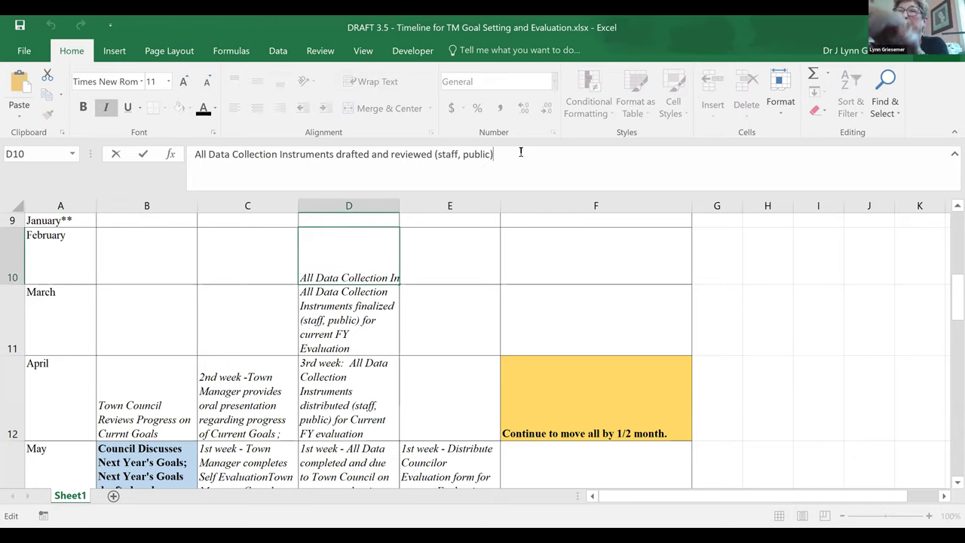
pyautogui.write('Note:')
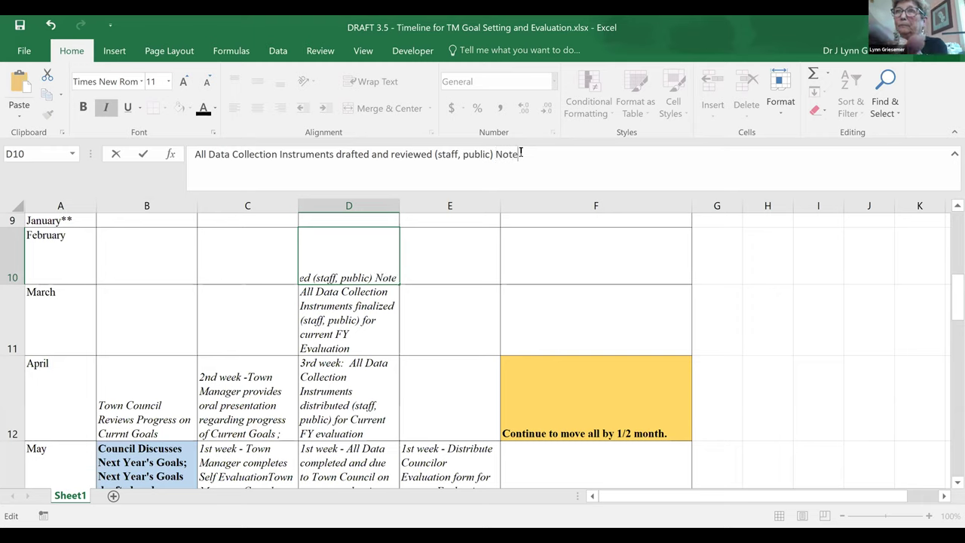
pyautogui.write('  Tow')
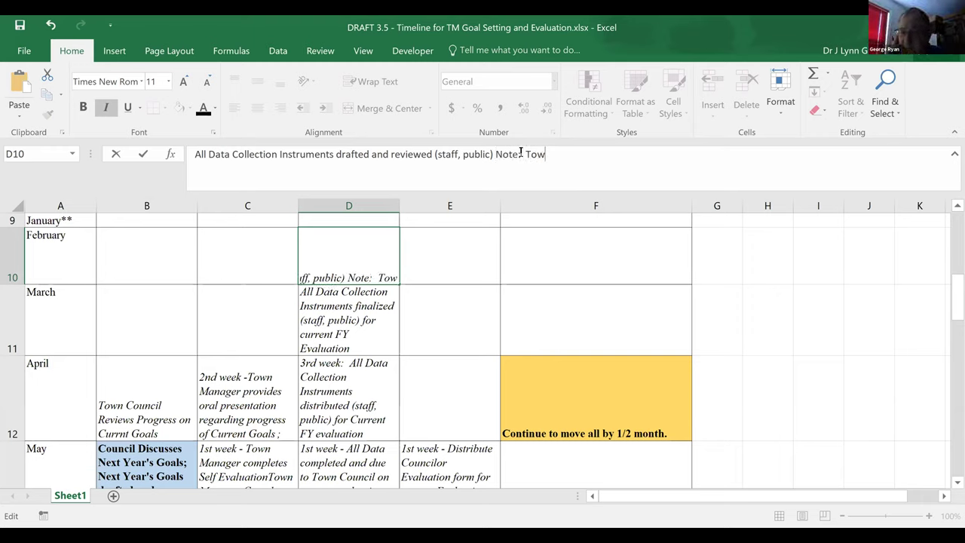
pyautogui.write('n Council review')
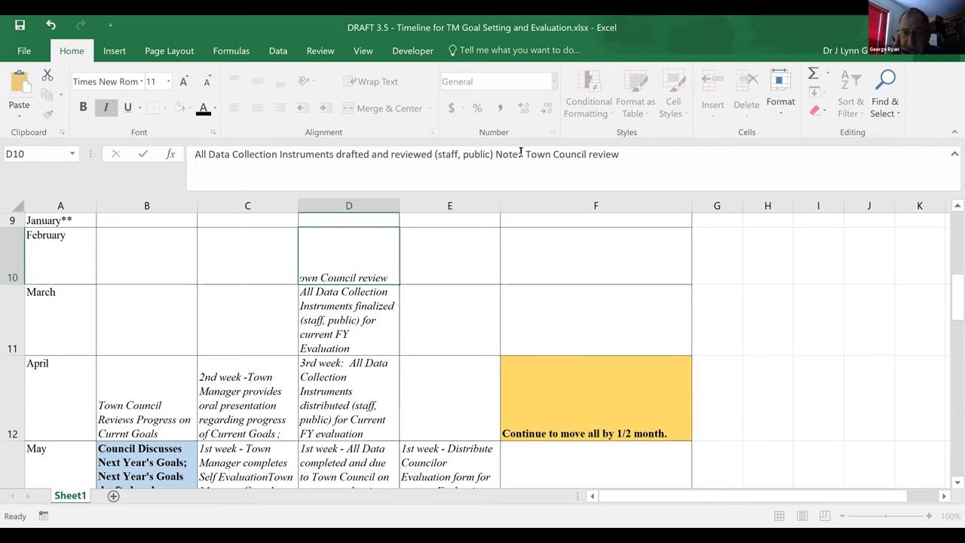
pyautogui.press('Return')
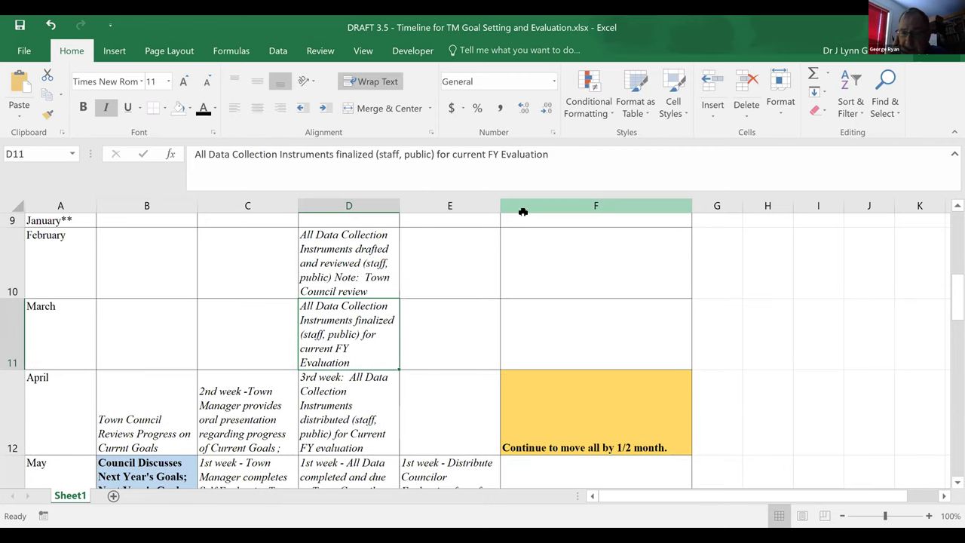
# Add "- no vote" to the end of the Town Council review note in D10
pyautogui.click(360, 274)
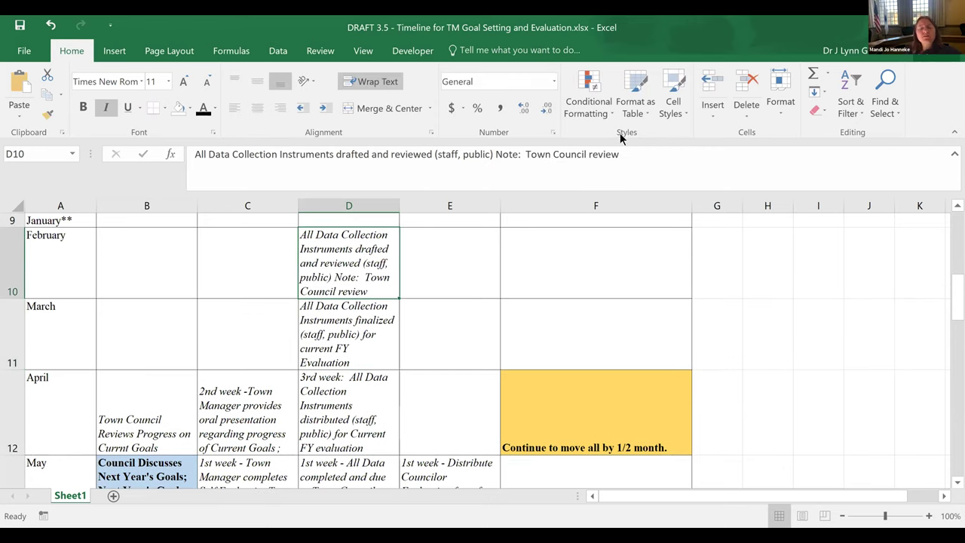
pyautogui.click(633, 155)
pyautogui.write('-')
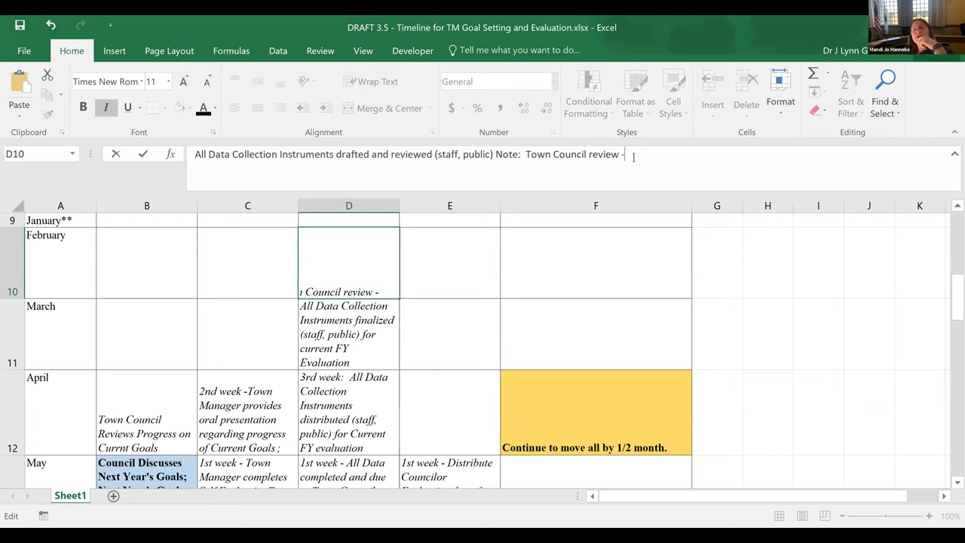
pyautogui.write(' np vote')
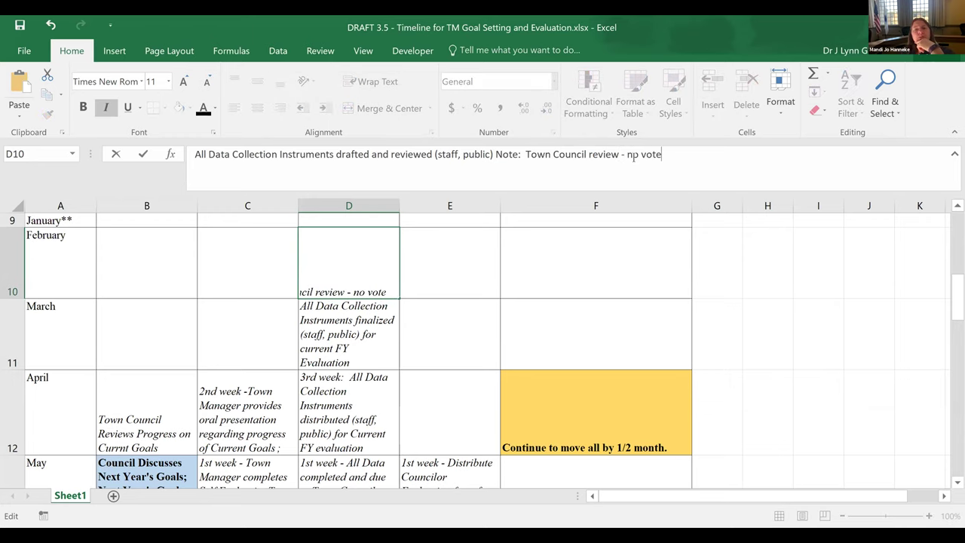
pyautogui.press('Return')
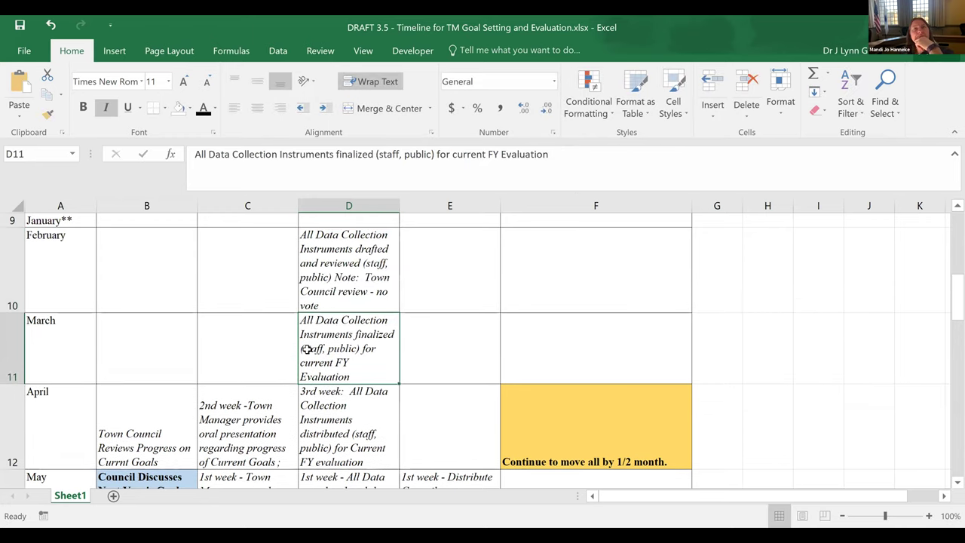
# Append ". Note: Town Council Review - no vote" to the March data collection instruments entry in D11
pyautogui.click(556, 154)
pyautogui.write('--')
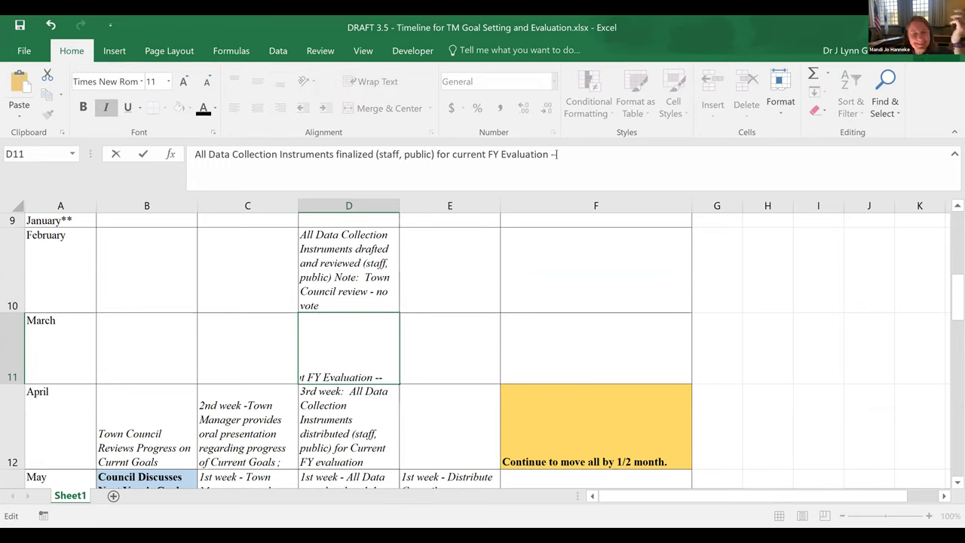
pyautogui.press('BackSpace')
pyautogui.press('BackSpace')
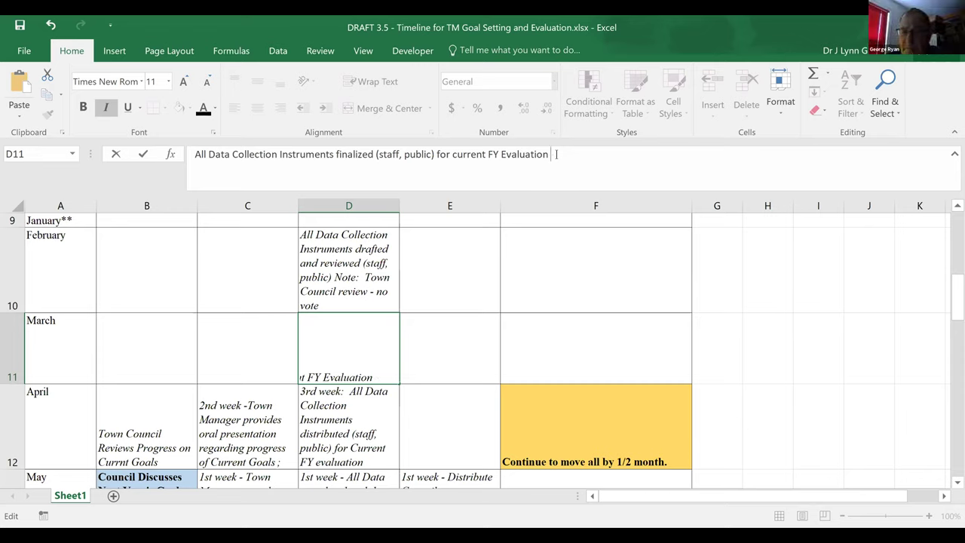
pyautogui.write('. No')
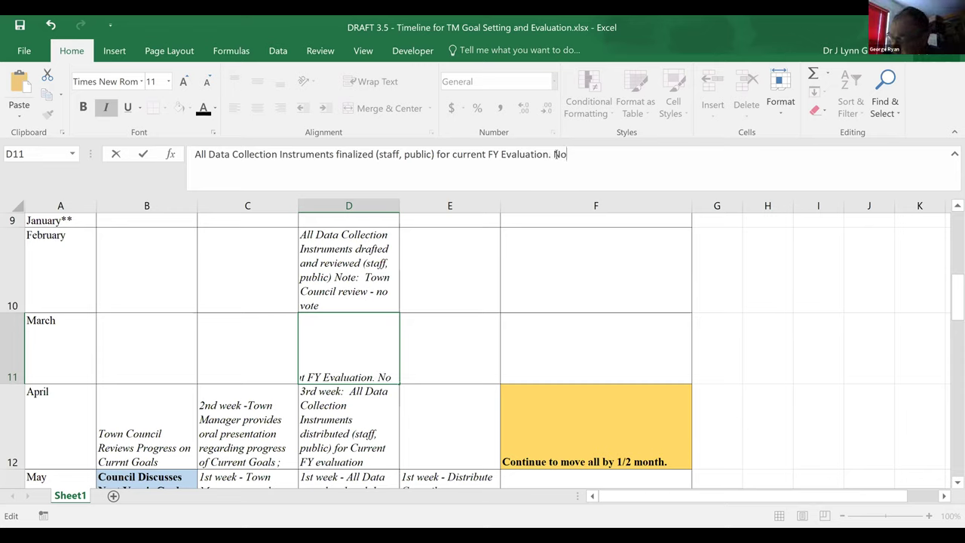
pyautogui.write('te:  Toe')
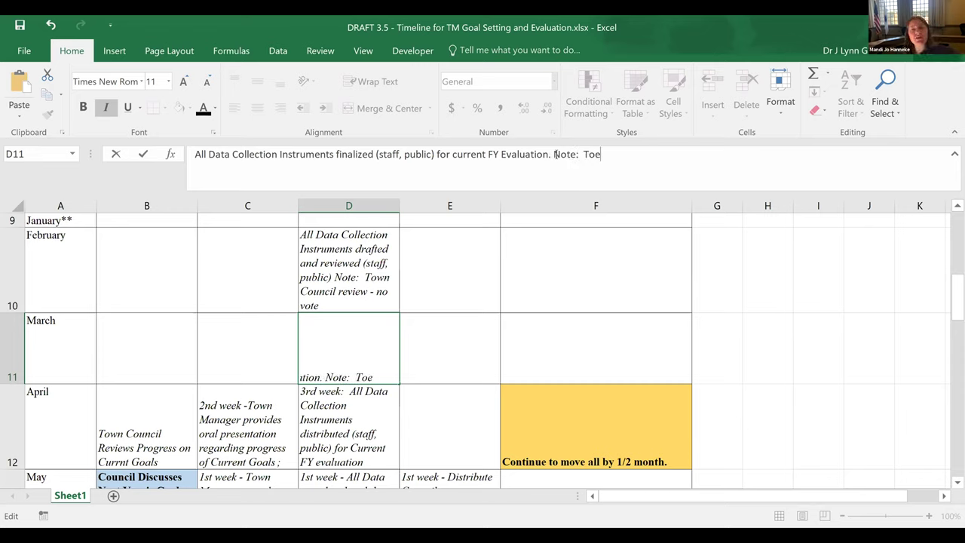
pyautogui.press('BackSpace')
pyautogui.write('wn Cou')
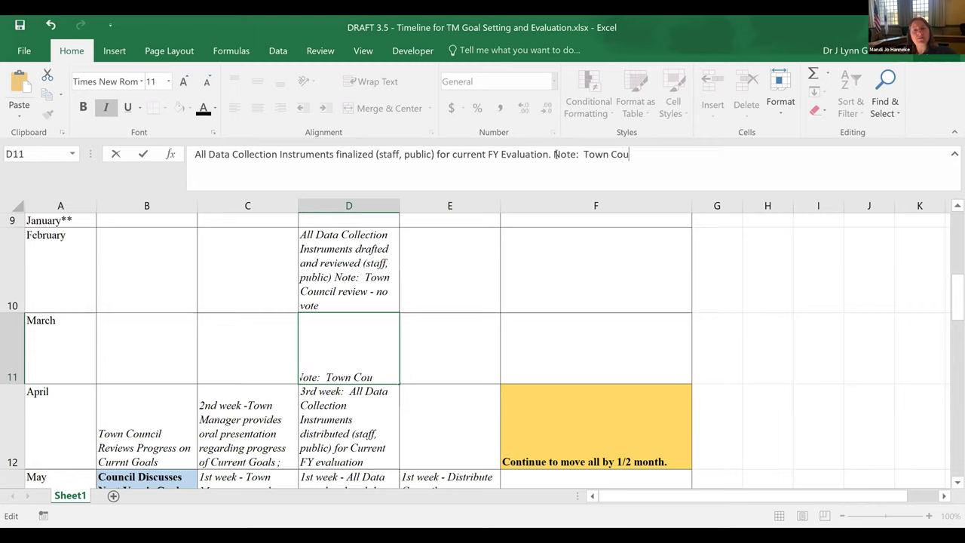
pyautogui.write('ncil Review ')
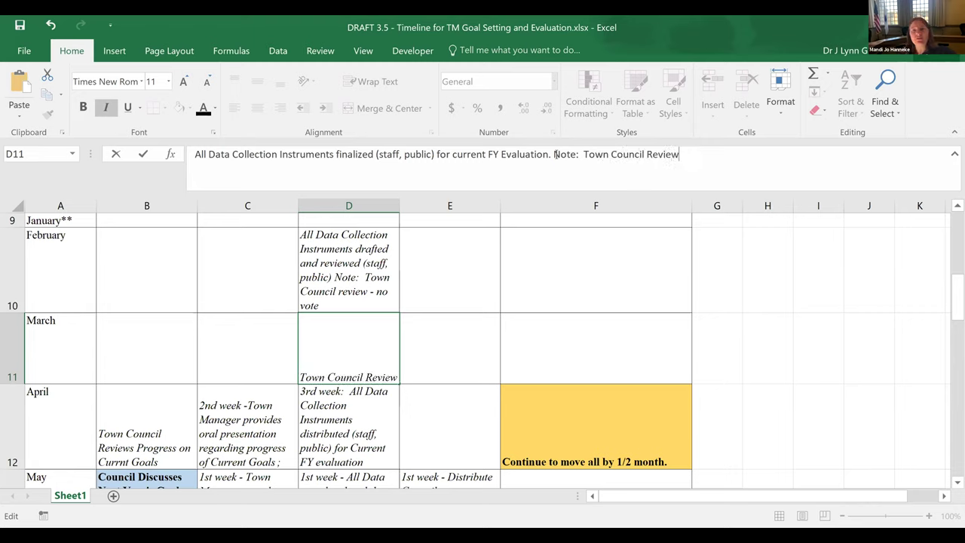
pyautogui.write('- no')
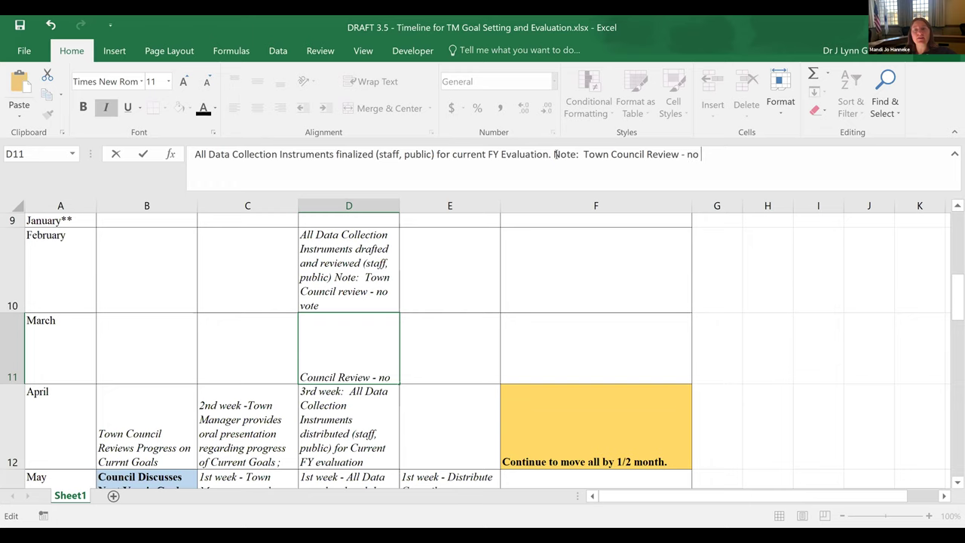
pyautogui.write(' vote')
pyautogui.press('Return')
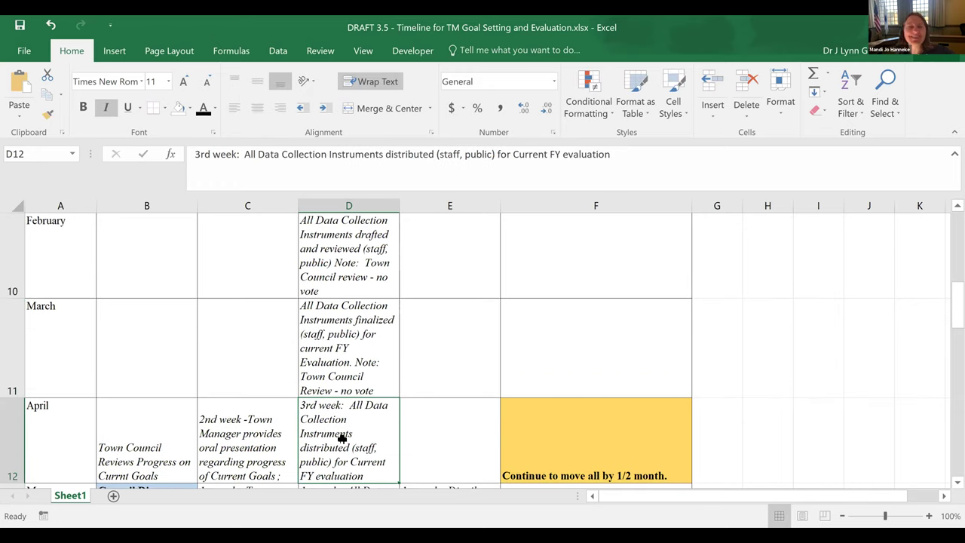
# Fill the February and March data collection instruments cells D10:D11 with the lightest theme green
pyautogui.click(332, 313)
pyautogui.click(338, 257)
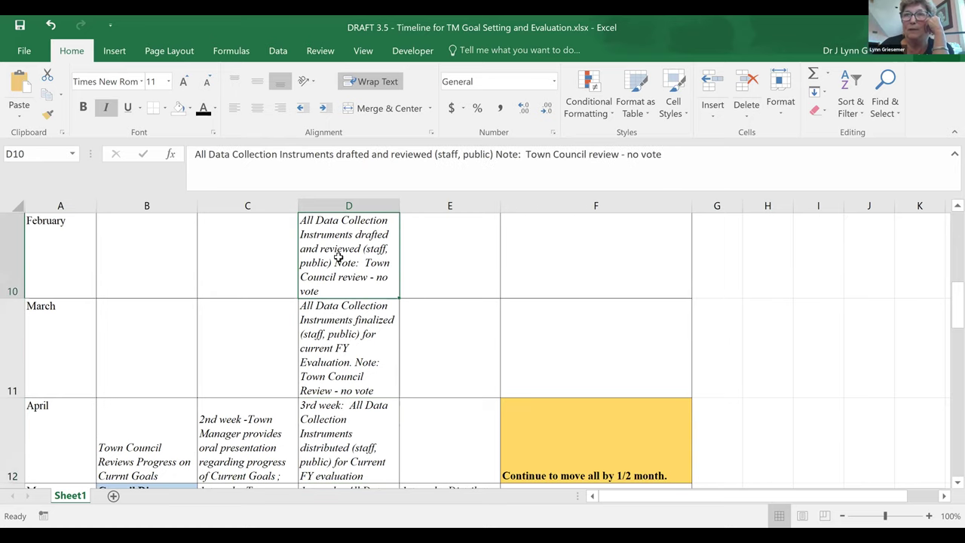
pyautogui.moveTo(338, 242); pyautogui.dragTo(360, 319)
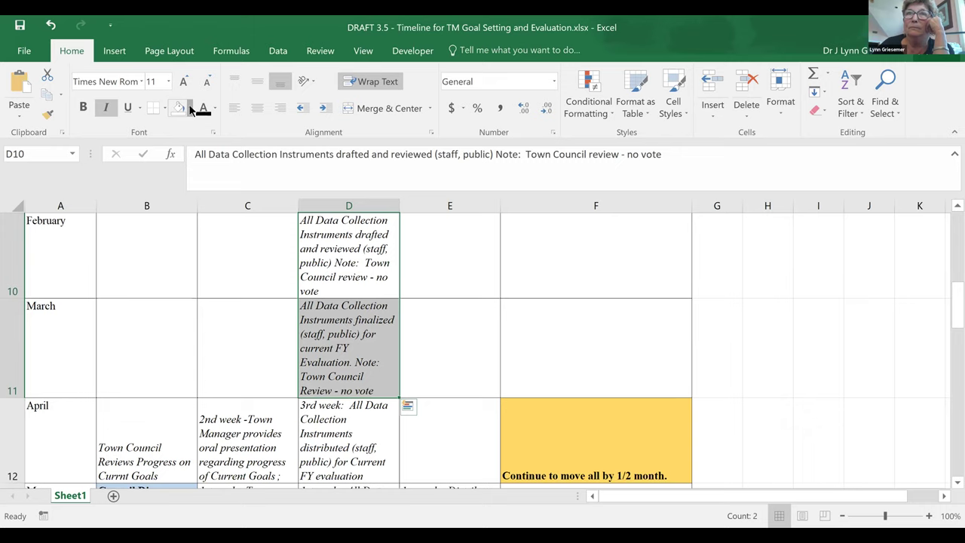
pyautogui.click(190, 109)
pyautogui.click(271, 147)
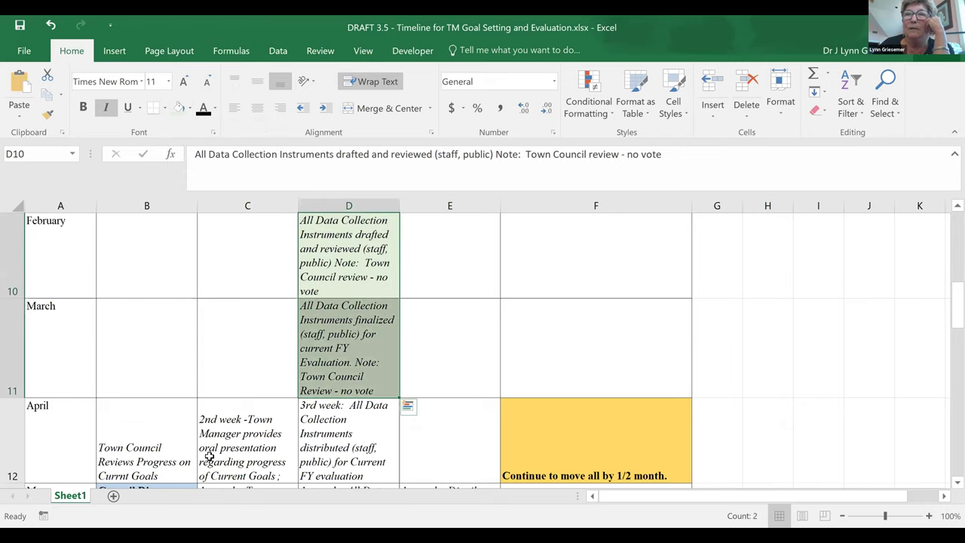
# Fill the April progress review cell B12 with the same light green and correct "Currnt" to "Current" in its text
pyautogui.click(140, 455)
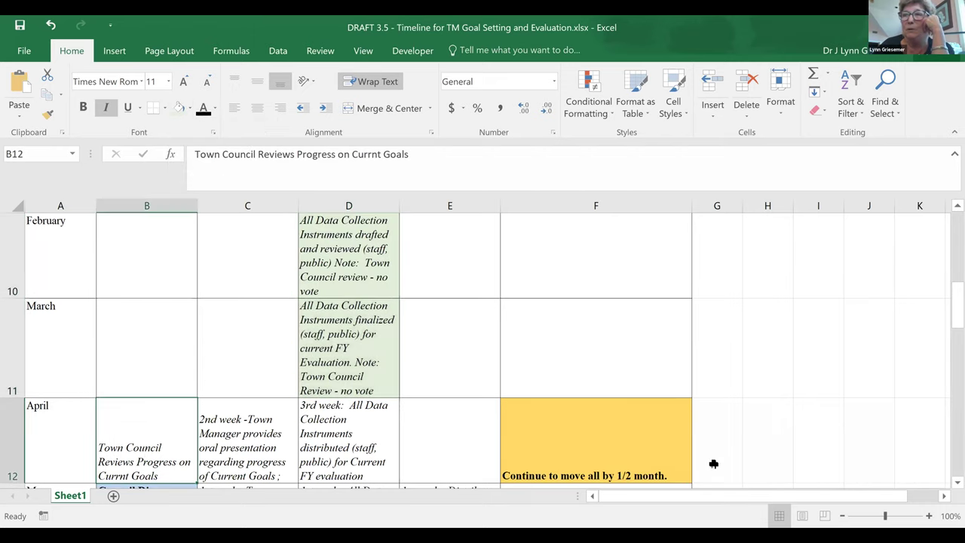
pyautogui.click(948, 483)
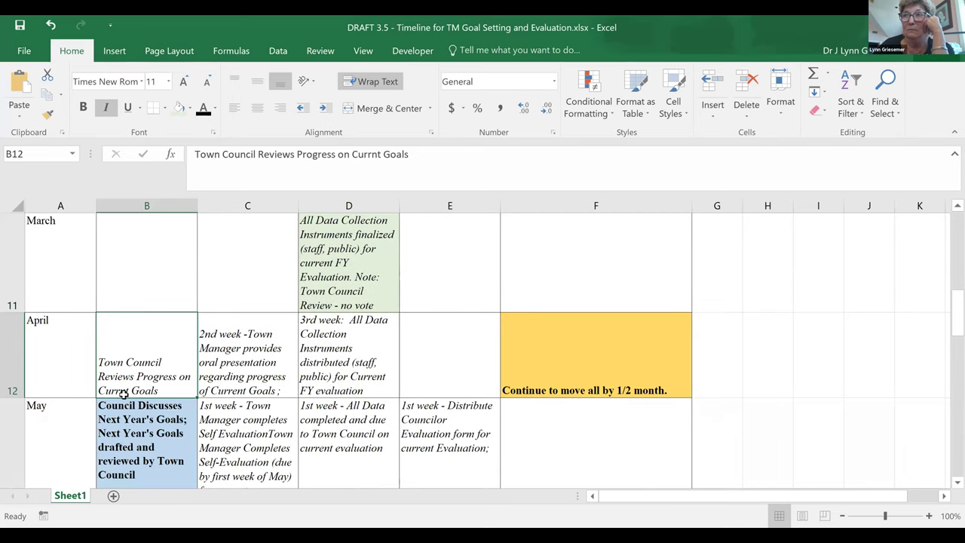
pyautogui.click(180, 110)
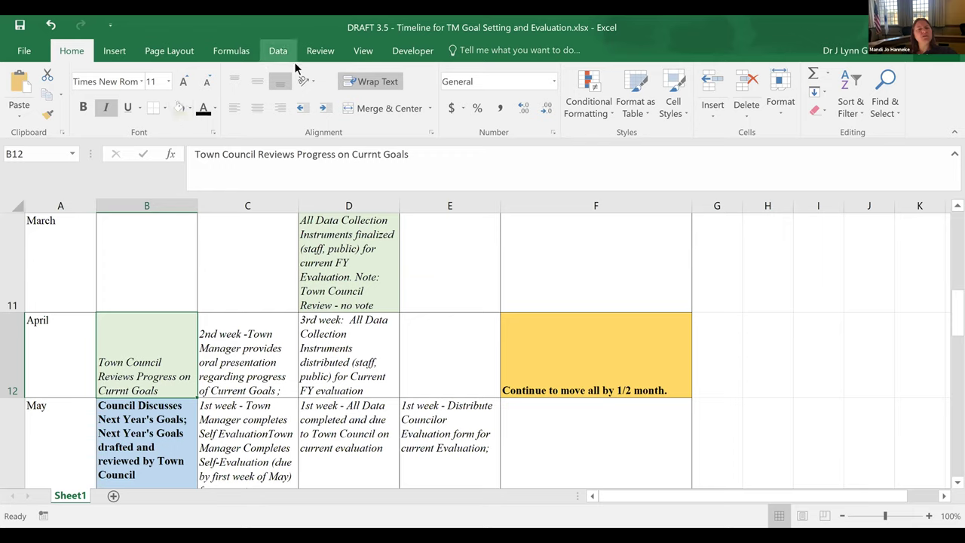
pyautogui.click(371, 154)
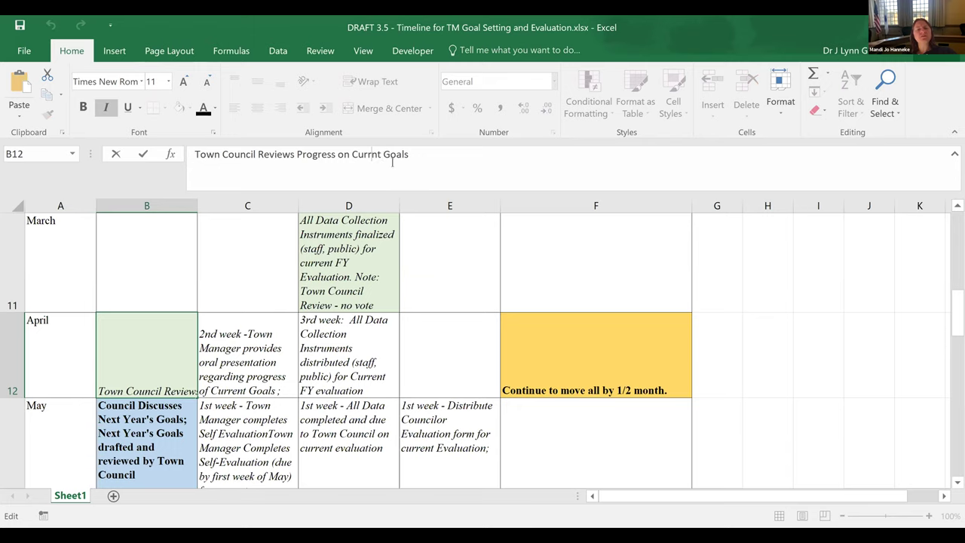
pyautogui.write('e')
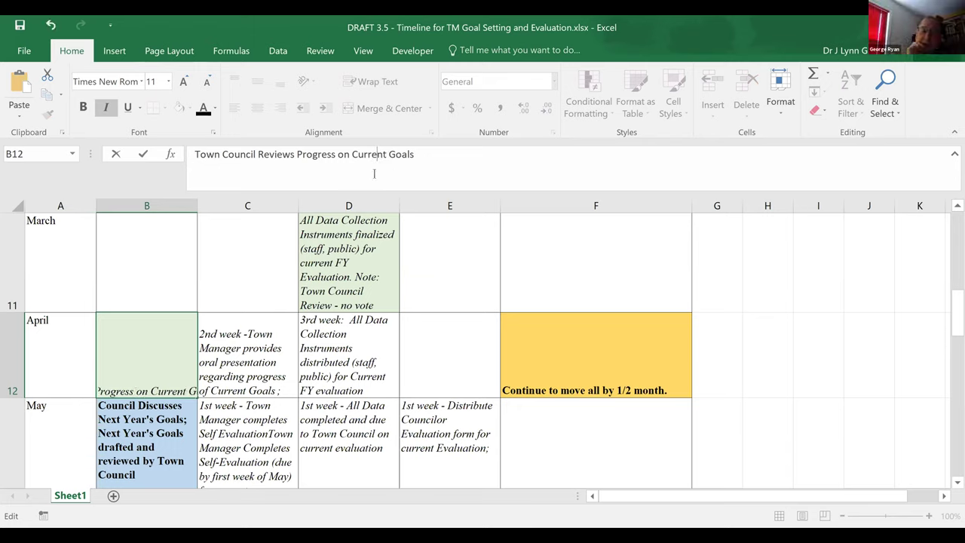
pyautogui.click(245, 434)
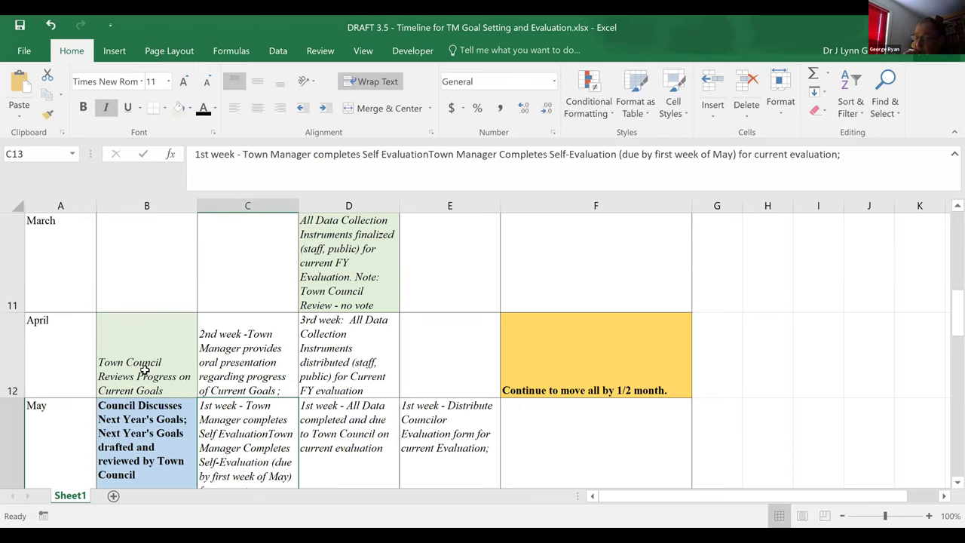
# Delete the Town Council progress review text from April cell B12 and remove the cell's fill color
pyautogui.click(143, 369)
pyautogui.moveTo(436, 154); pyautogui.dragTo(157, 150)
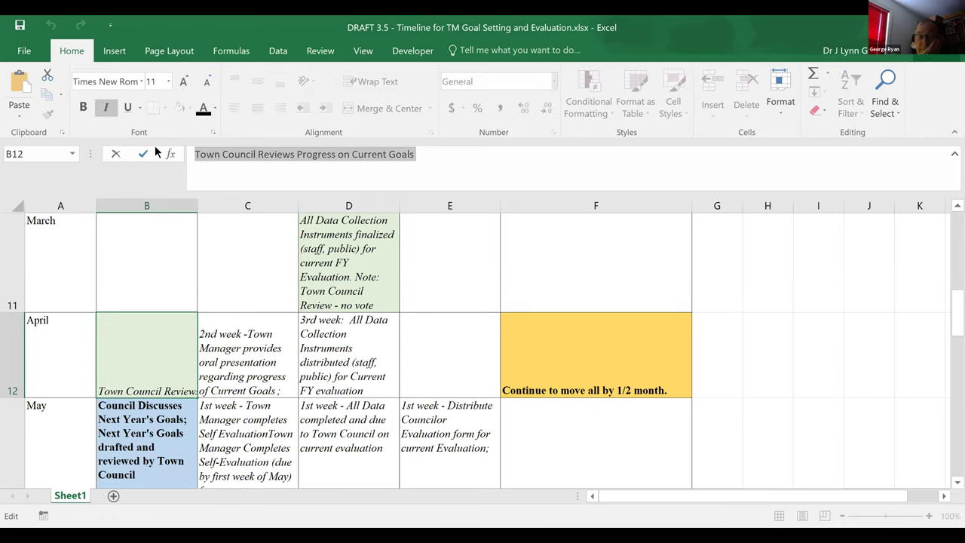
pyautogui.press('Delete')
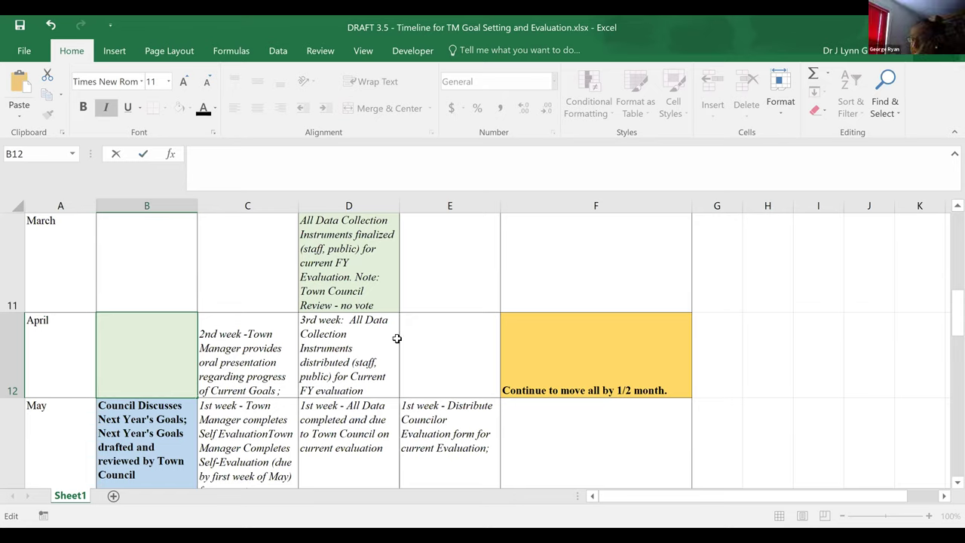
pyautogui.click(142, 153)
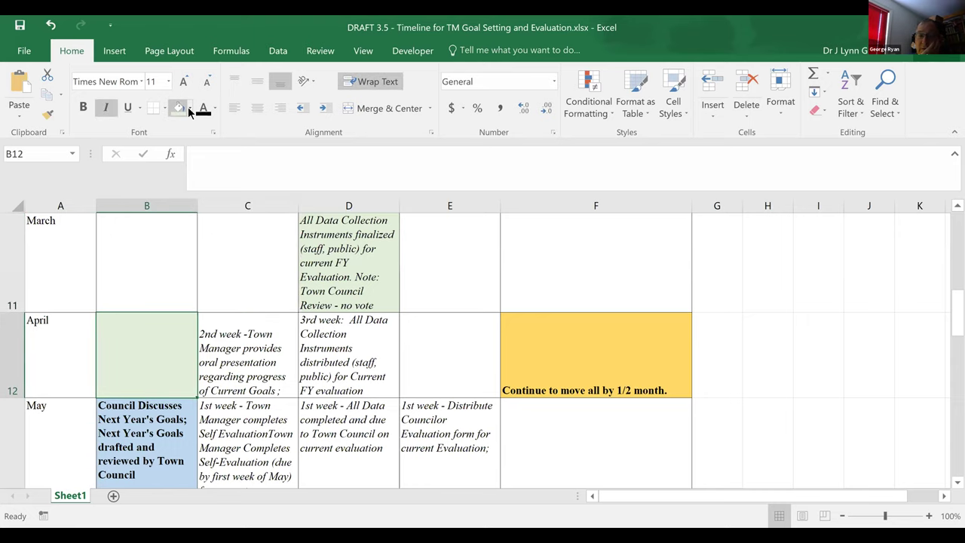
pyautogui.click(175, 228)
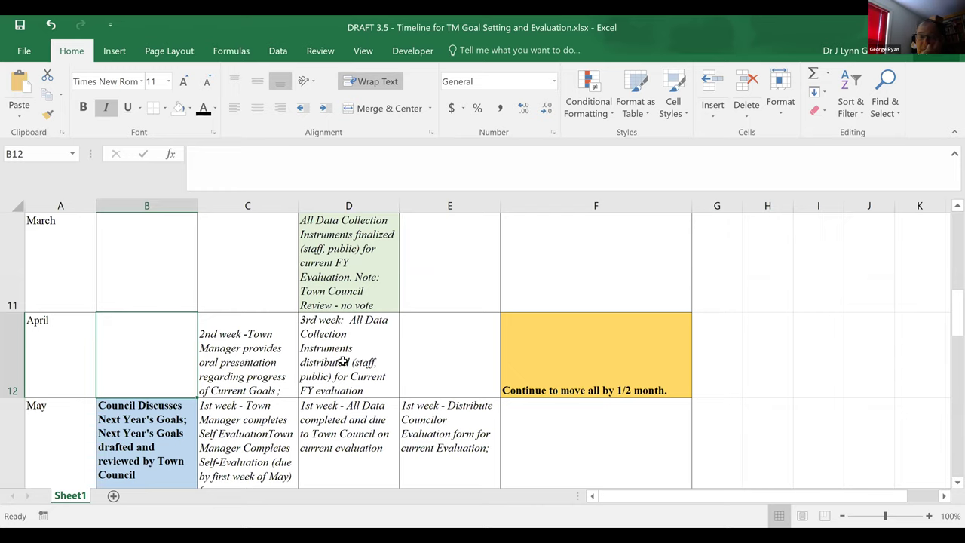
pyautogui.click(228, 452)
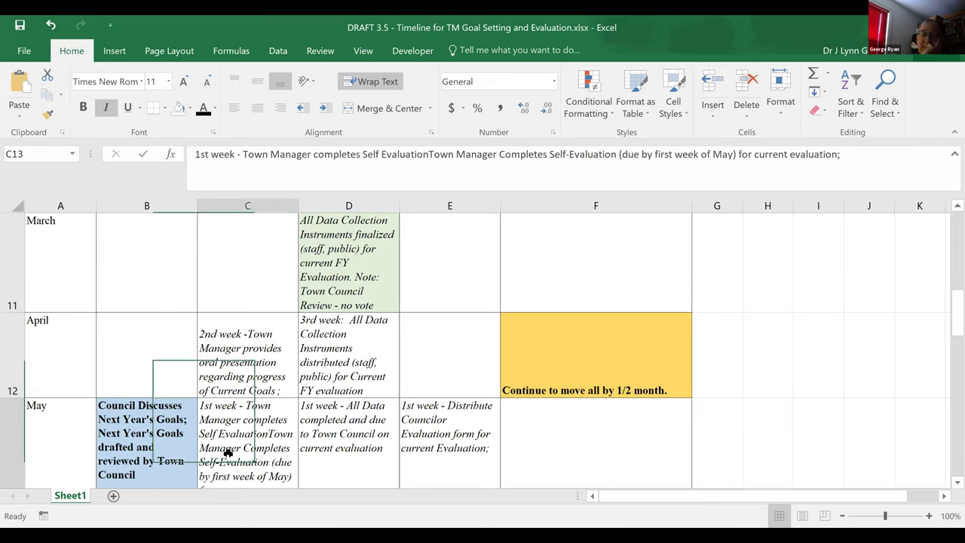
pyautogui.click(160, 456)
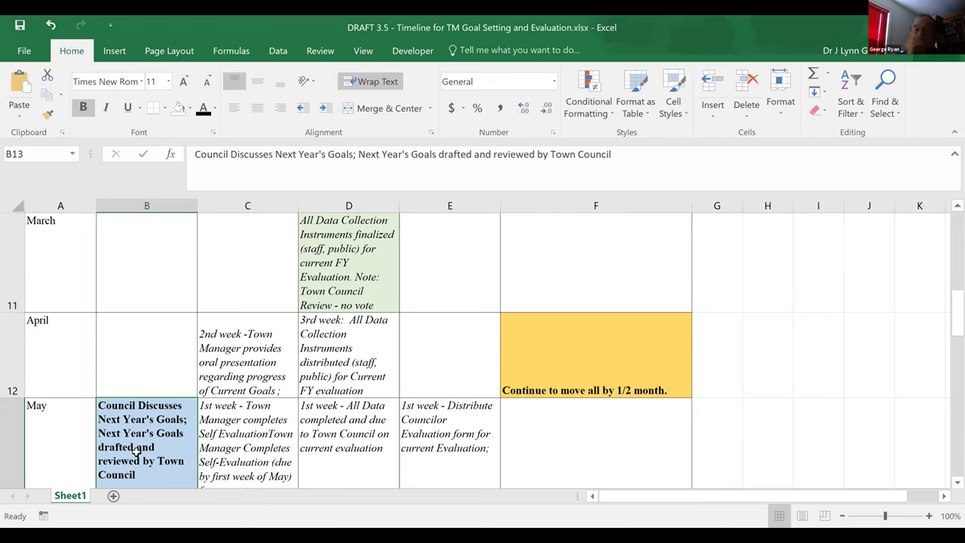
pyautogui.click(270, 441)
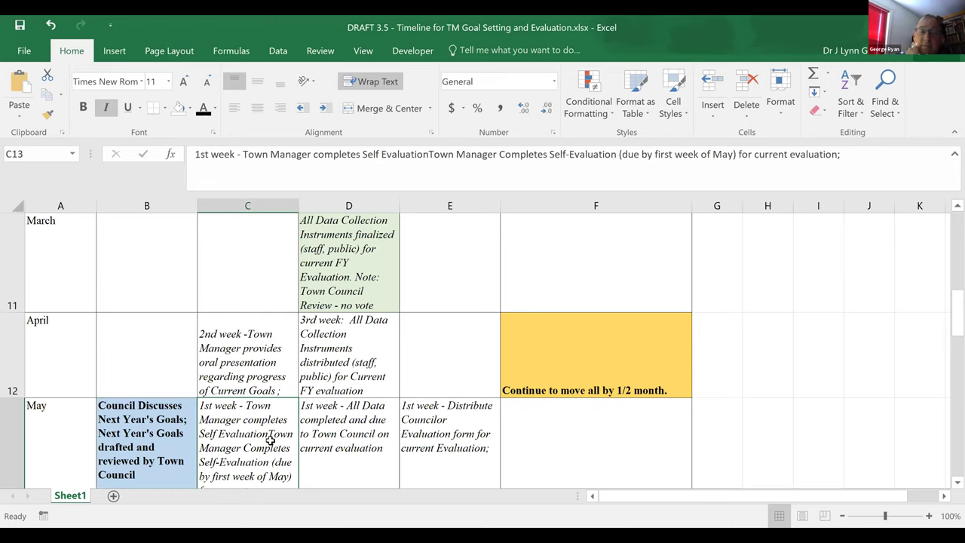
pyautogui.click(349, 428)
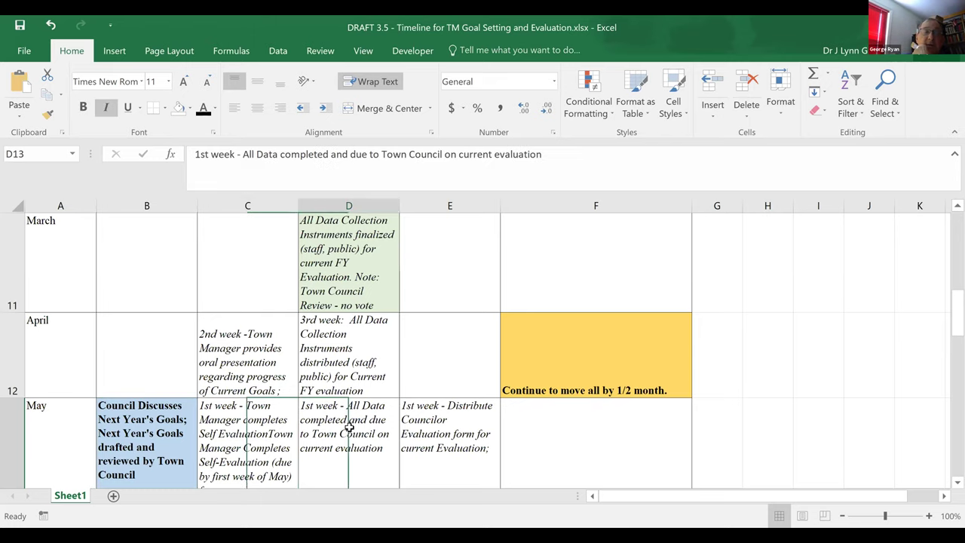
pyautogui.click(430, 425)
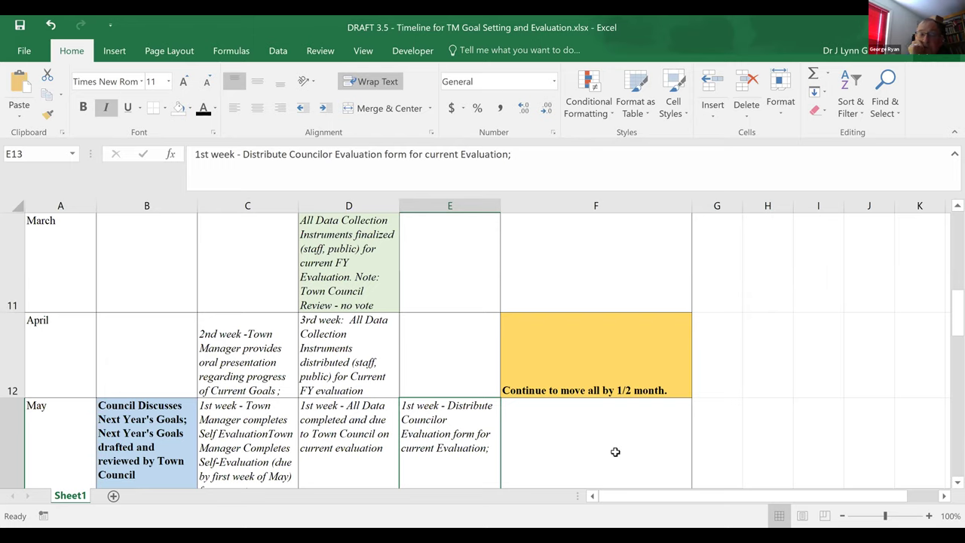
# Fill the June and July Town Manager evaluation entries in E14 and E15 with the lightest theme green
pyautogui.click(952, 333)
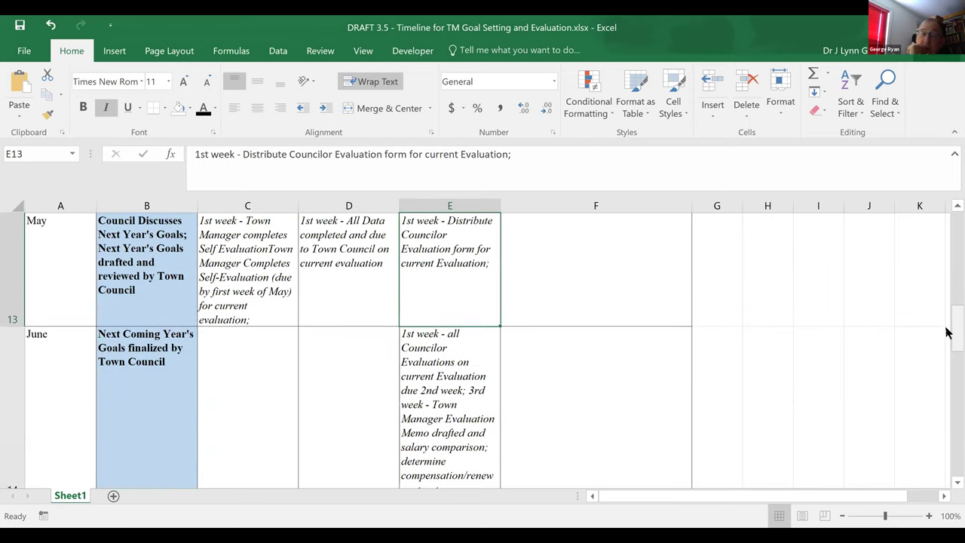
pyautogui.press('Down')
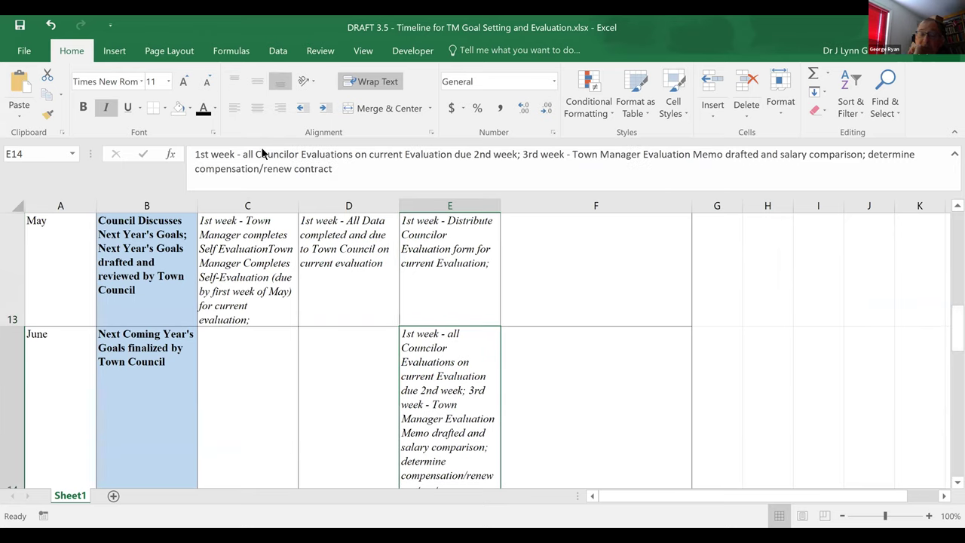
pyautogui.click(190, 107)
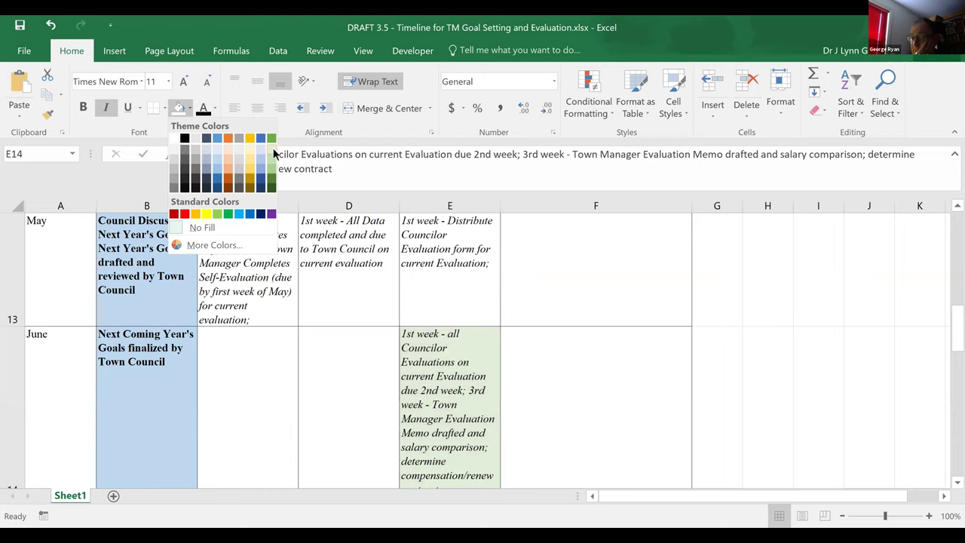
pyautogui.click(273, 148)
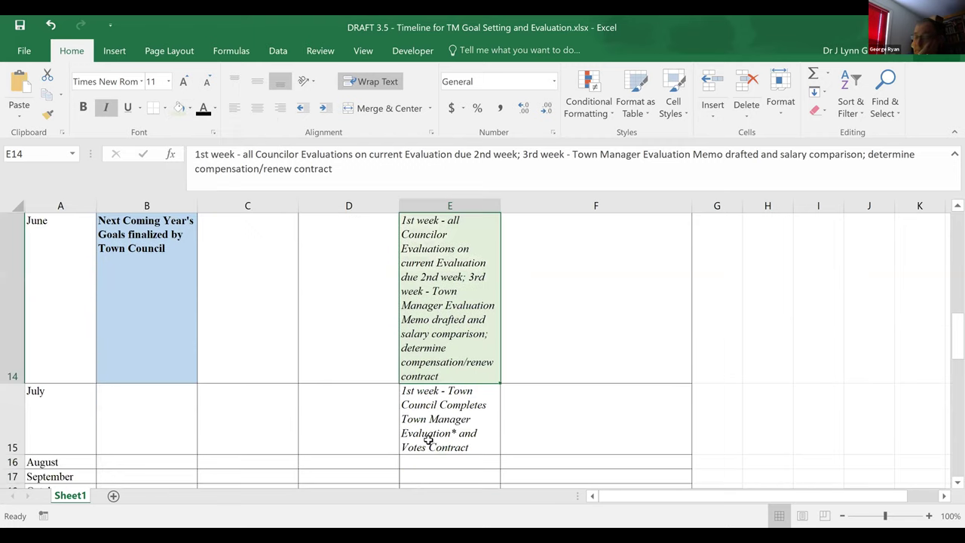
pyautogui.press('Down')
pyautogui.click(179, 107)
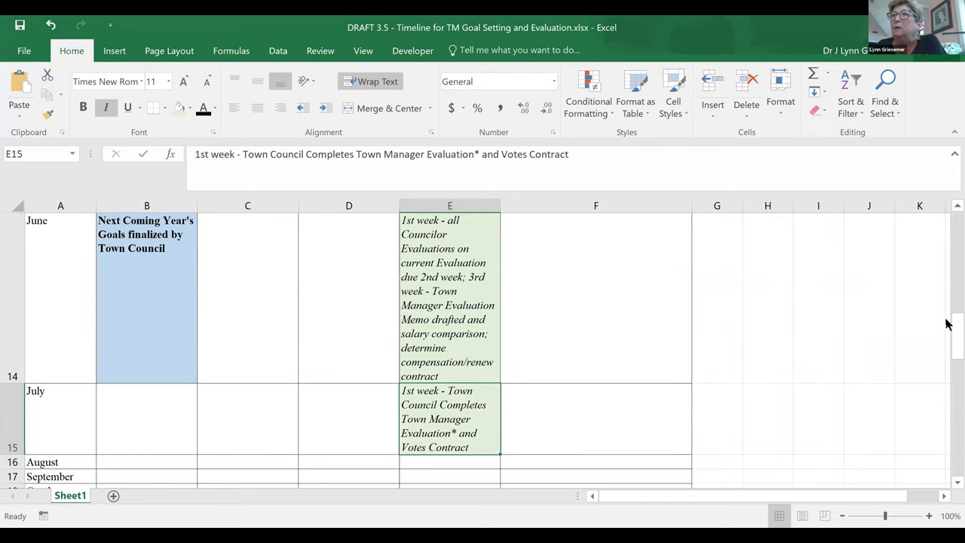
pyautogui.moveTo(950, 341); pyautogui.dragTo(948, 216)
pyautogui.click(20, 48)
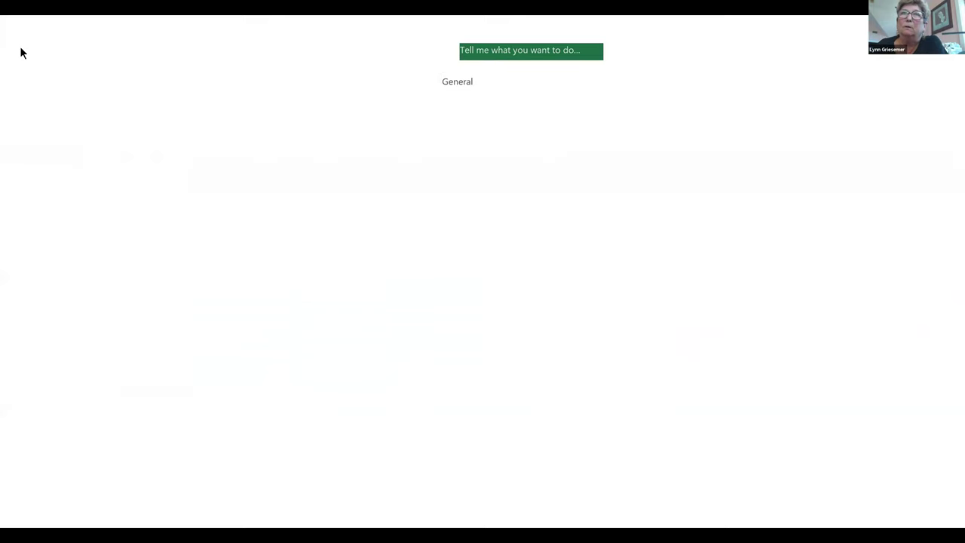
pyautogui.click(30, 179)
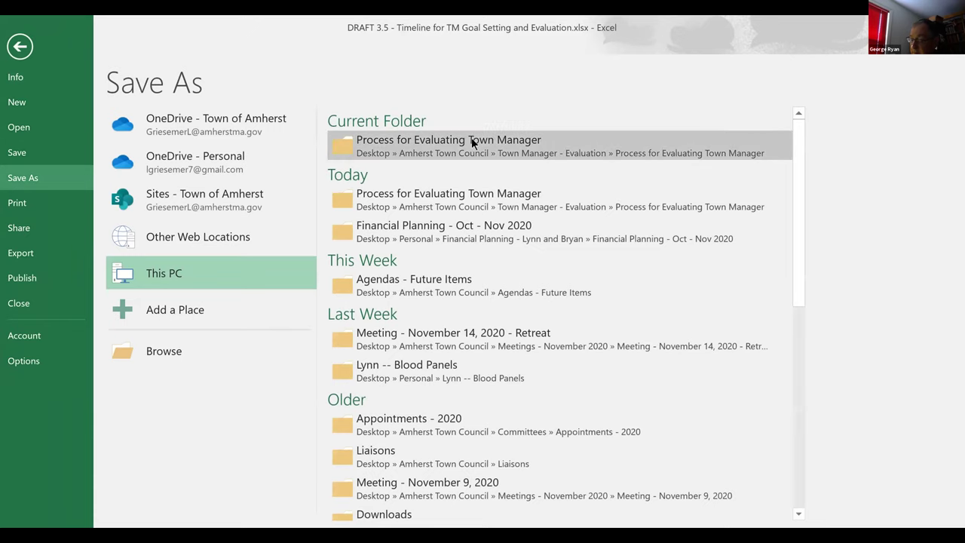
pyautogui.click(21, 47)
# In cell A29, replace the question "How should we define a year?" with "This is presented as a Fiscal Year."
pyautogui.moveTo(946, 233); pyautogui.dragTo(50, 440)
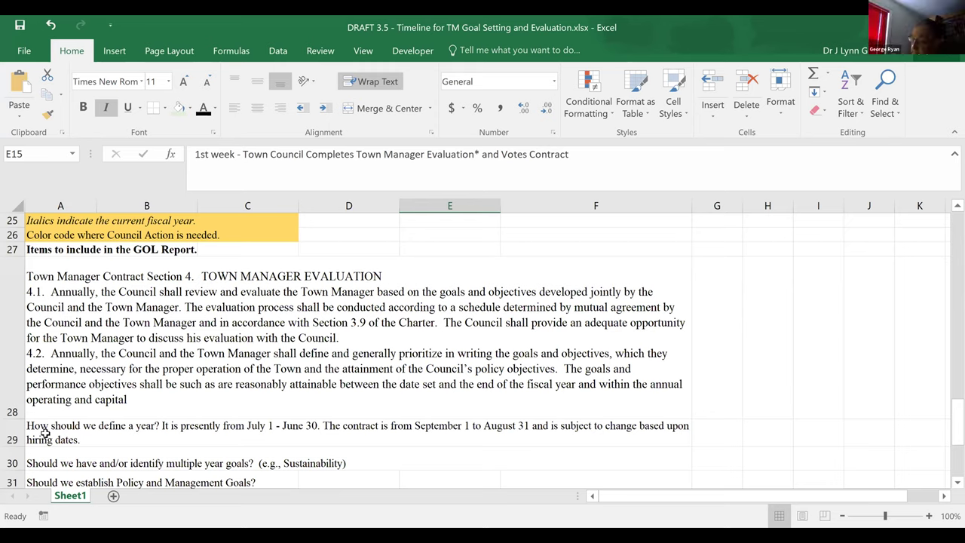
pyautogui.click(45, 434)
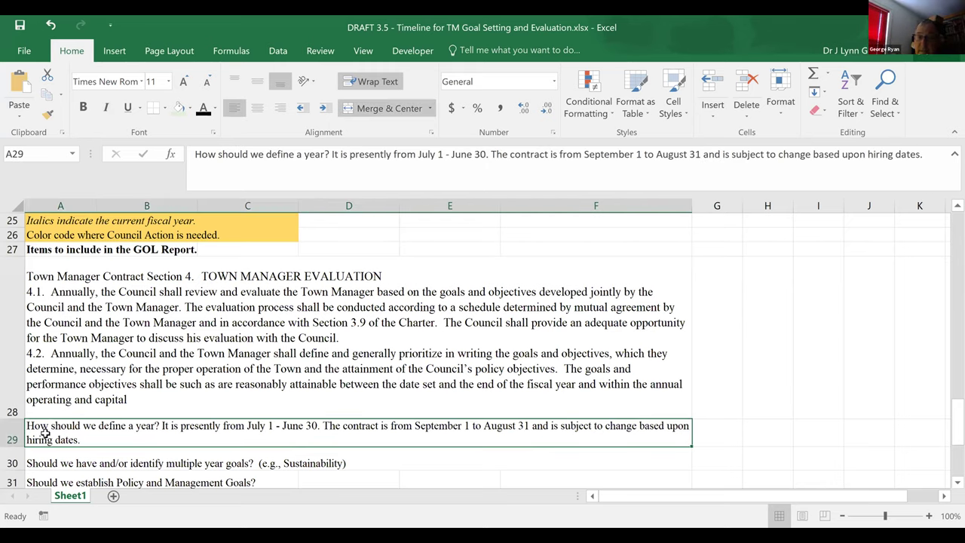
pyautogui.rightClick(45, 435)
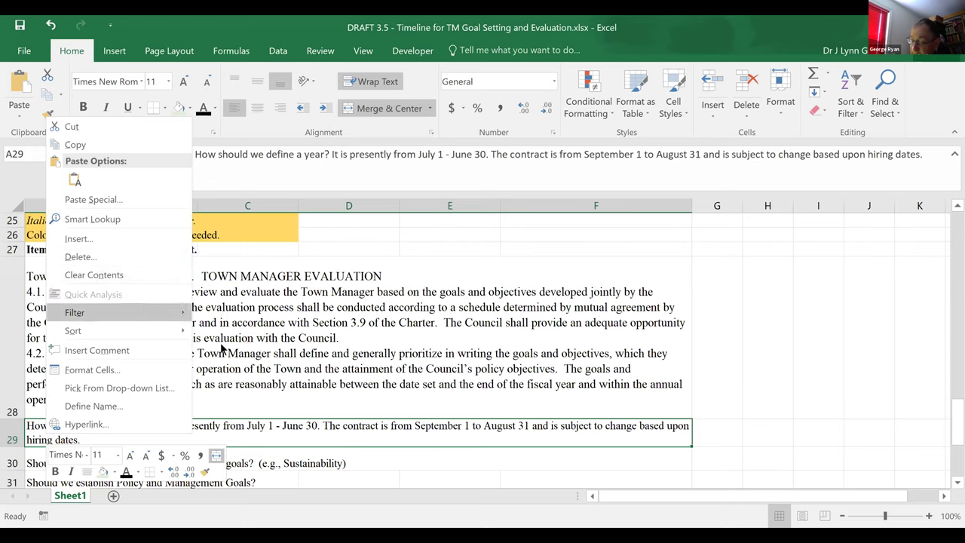
pyautogui.press('Escape')
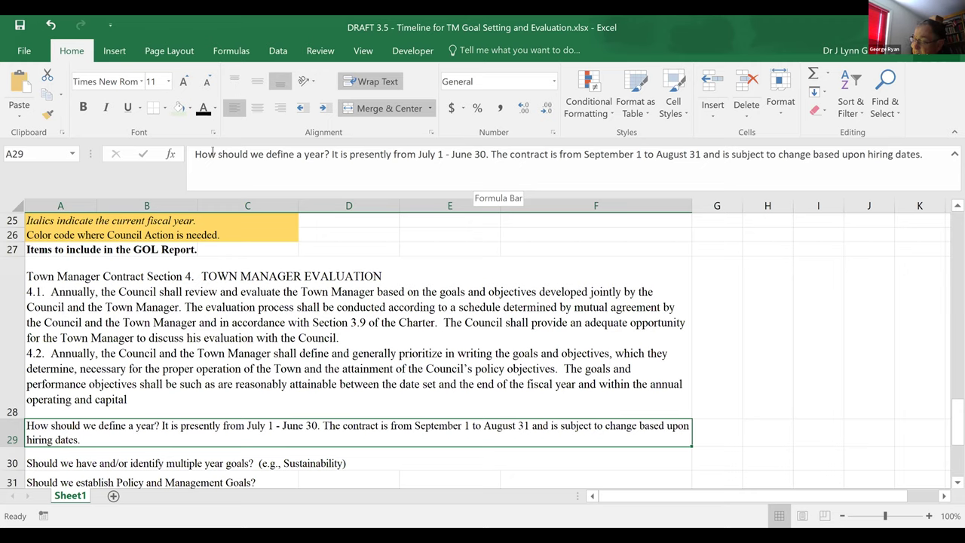
pyautogui.moveTo(331, 154); pyautogui.dragTo(173, 150)
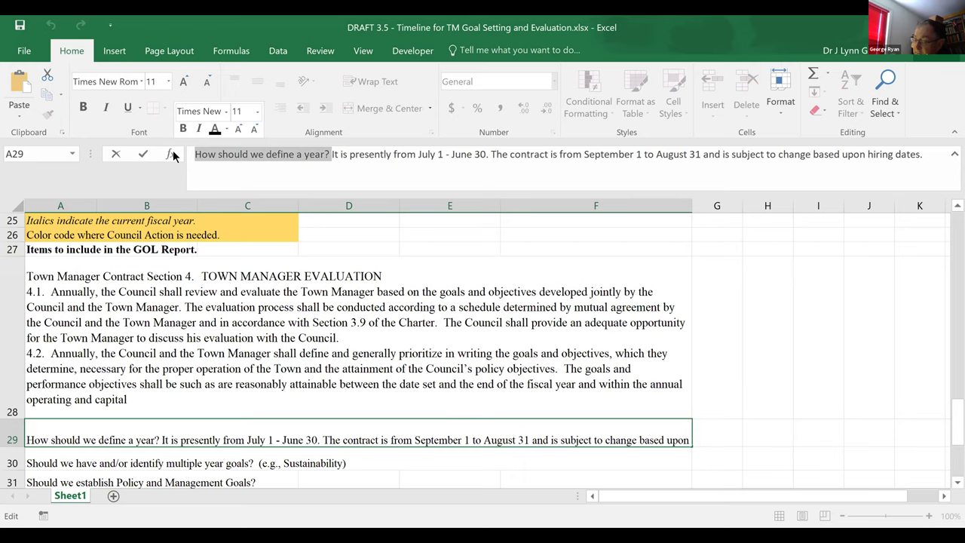
pyautogui.press('Delete')
pyautogui.write('Tis')
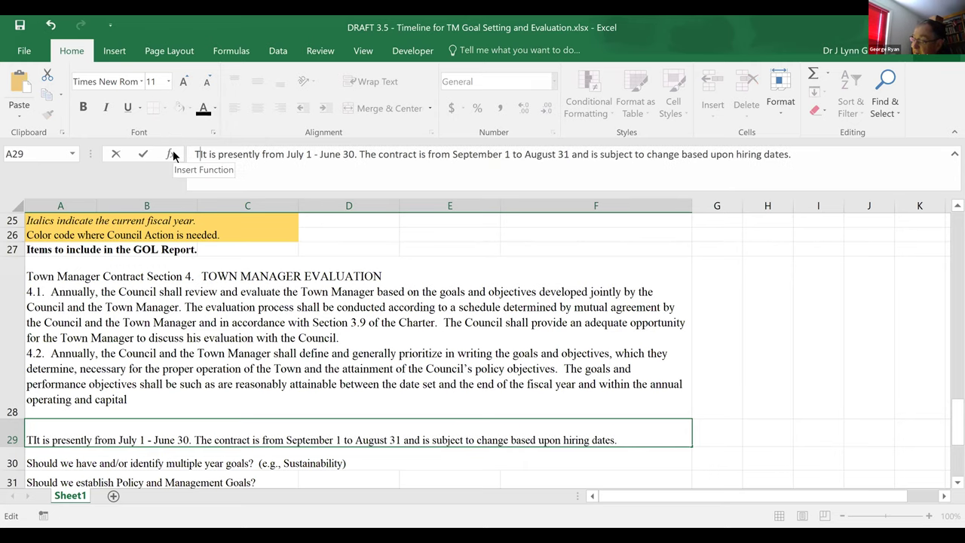
pyautogui.press('BackSpace')
pyautogui.press('BackSpace')
pyautogui.press('BackSpace')
pyautogui.write('his ia')
pyautogui.press('BackSpace')
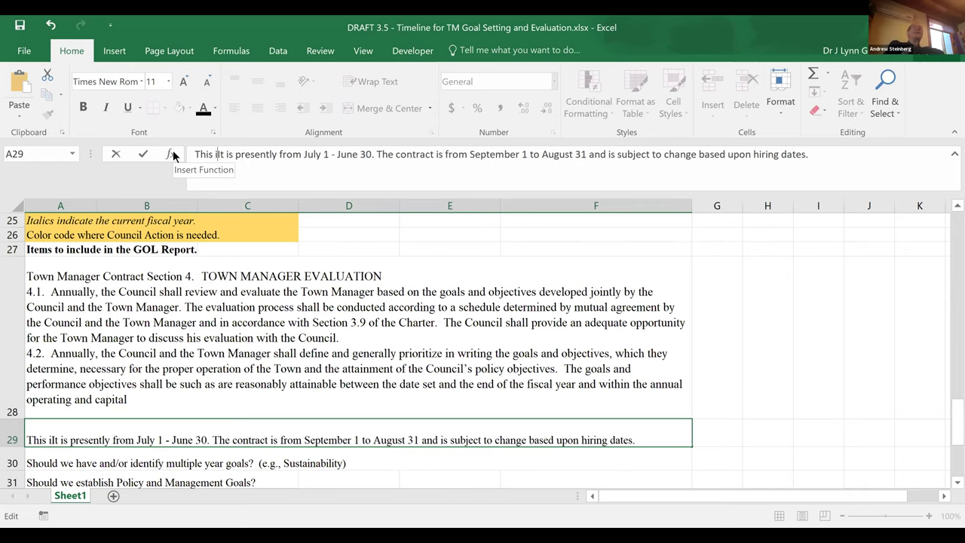
pyautogui.write('s ')
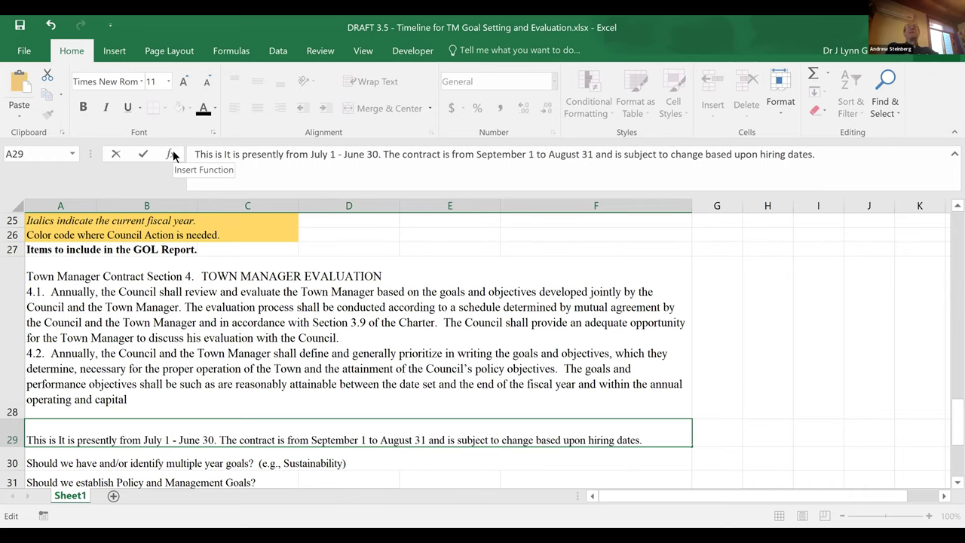
pyautogui.write('presented')
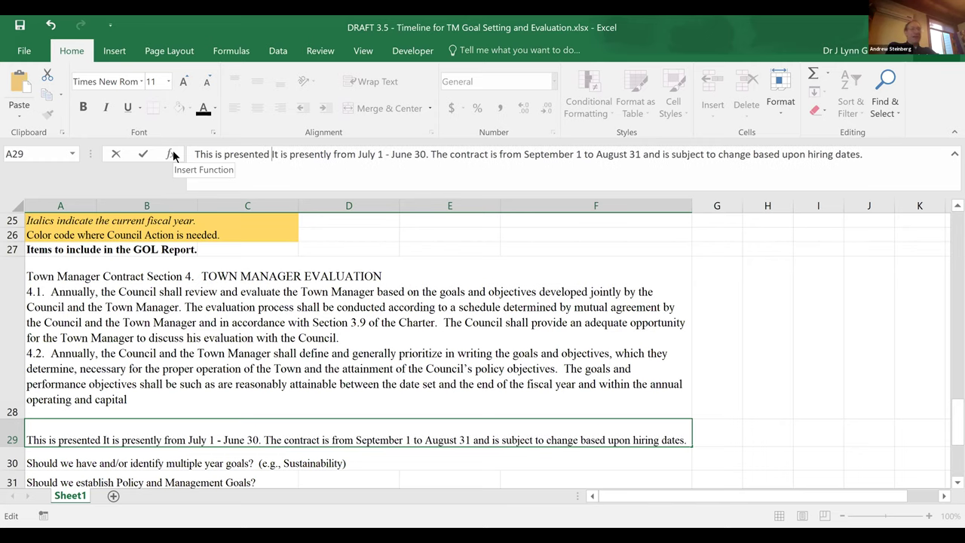
pyautogui.write(' as a ')
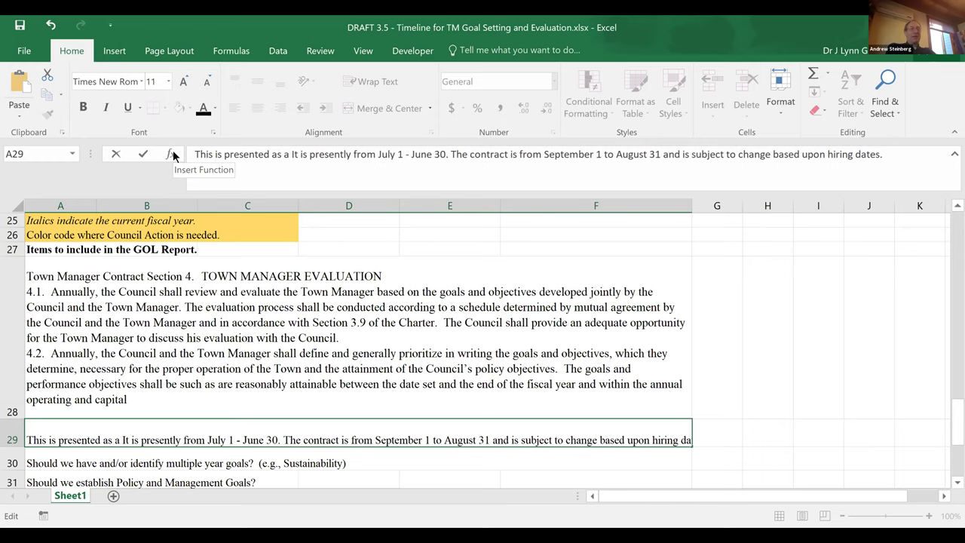
pyautogui.write('Fiscal ')
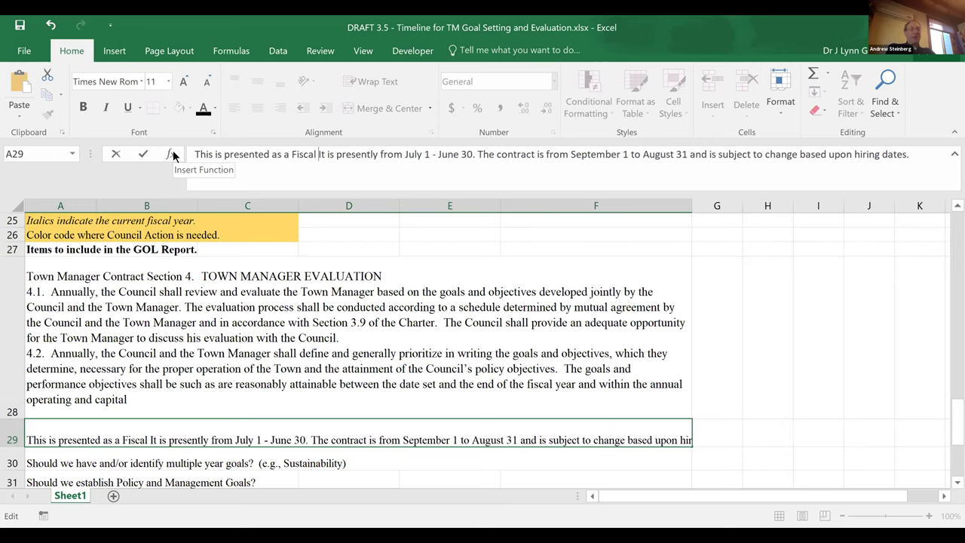
pyautogui.write('Year.')
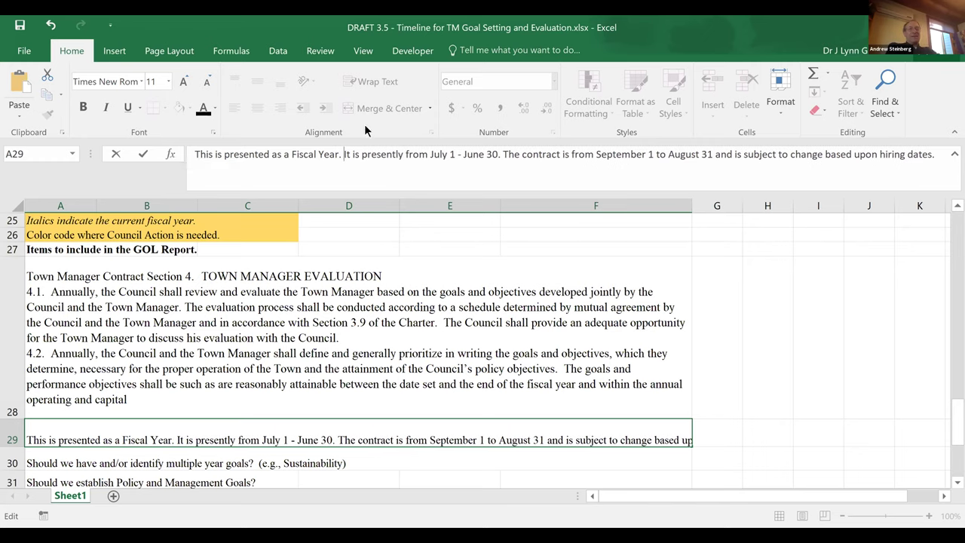
# Delete the "It is presently from July 1 - June 30." sentence from A29 and change "The contract" to "The present contract"
pyautogui.moveTo(344, 154); pyautogui.dragTo(502, 154)
pyautogui.press('BackSpace')
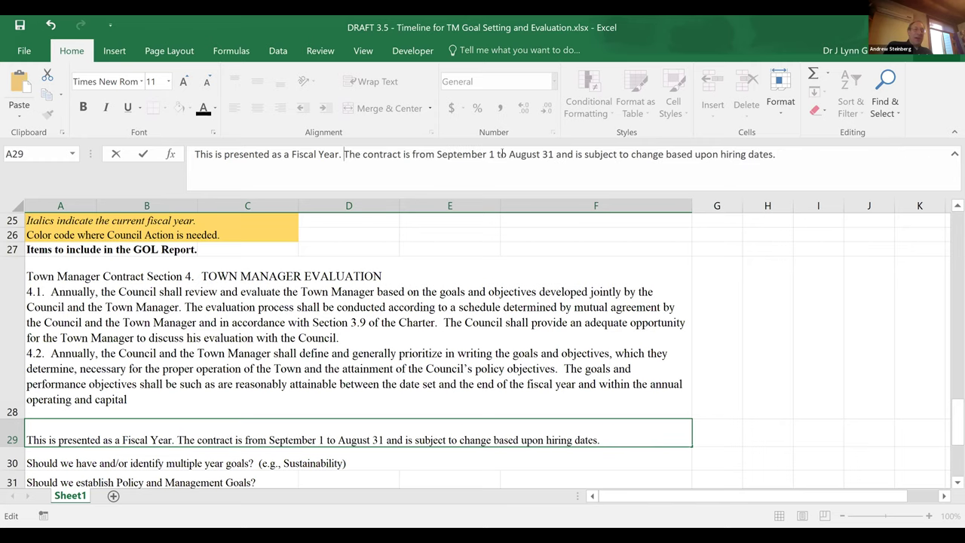
pyautogui.click(363, 154)
pyautogui.write('present')
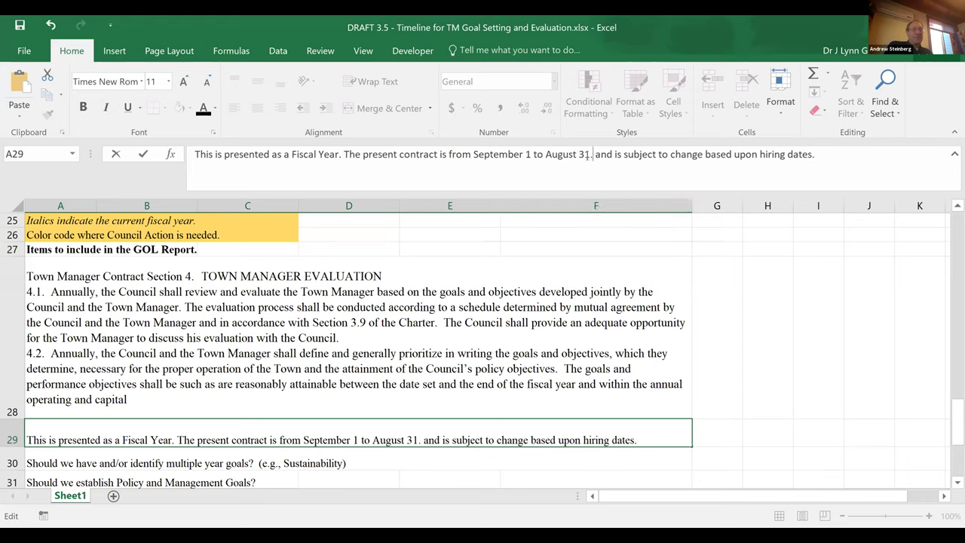
pyautogui.click(587, 155)
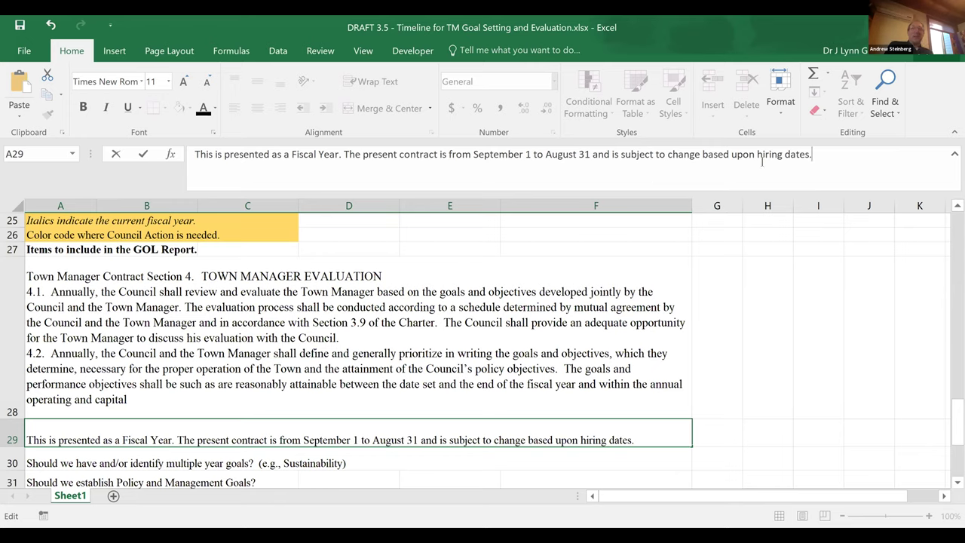
pyautogui.write('It')
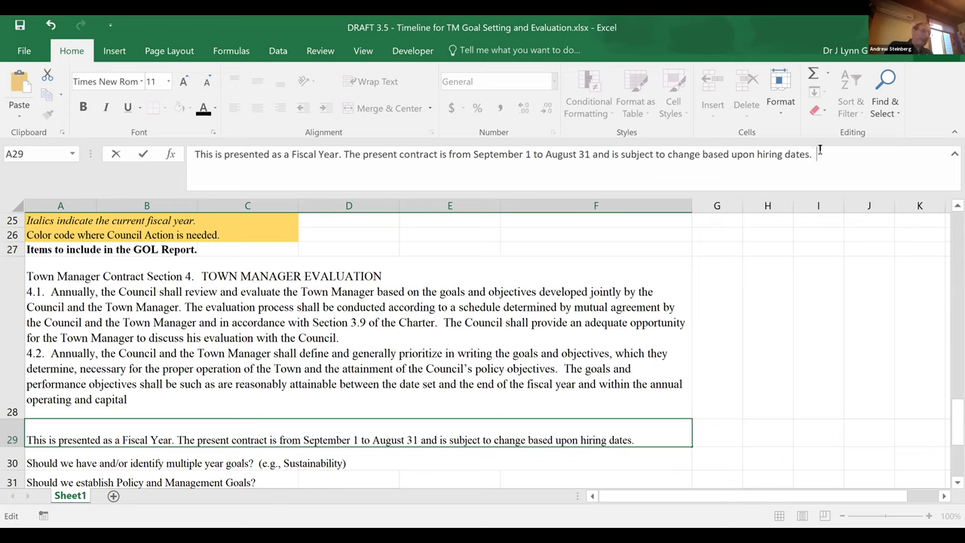
pyautogui.write(' could also')
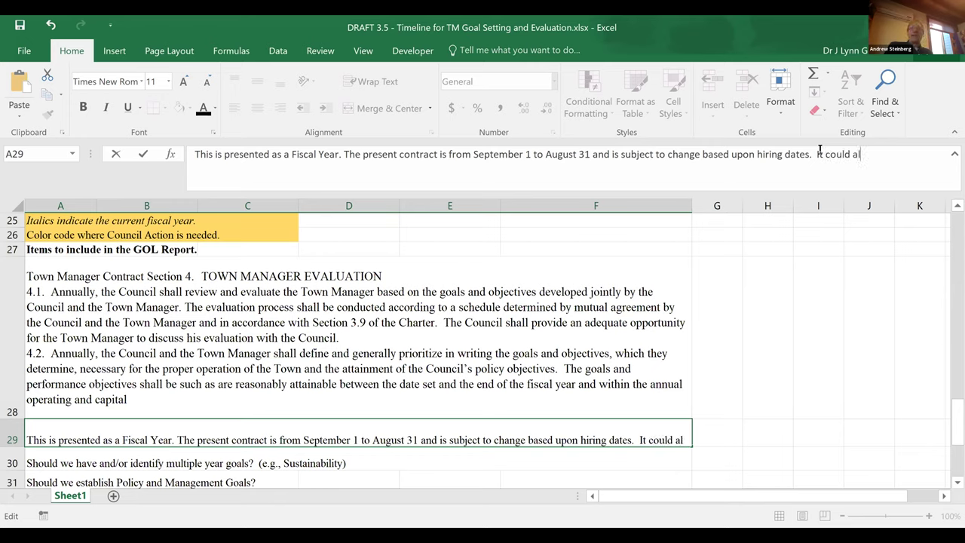
pyautogui.press('BackSpace')
pyautogui.press('BackSpace')
pyautogui.press('BackSpace')
pyautogui.press('BackSpace')
pyautogui.press('BackSpace')
pyautogui.press('BackSpace')
pyautogui.press('BackSpace')
pyautogui.press('BackSpace')
pyautogui.press('BackSpace')
pyautogui.press('BackSpace')
pyautogui.press('BackSpace')
pyautogui.press('BackSpace')
pyautogui.press('BackSpace')
# Append "The Contract dates could also be changed as any new contract is negotiated." to the note in A29
pyautogui.write('Te')
pyautogui.press('BackSpace')
pyautogui.write('he ')
pyautogui.write('Contr')
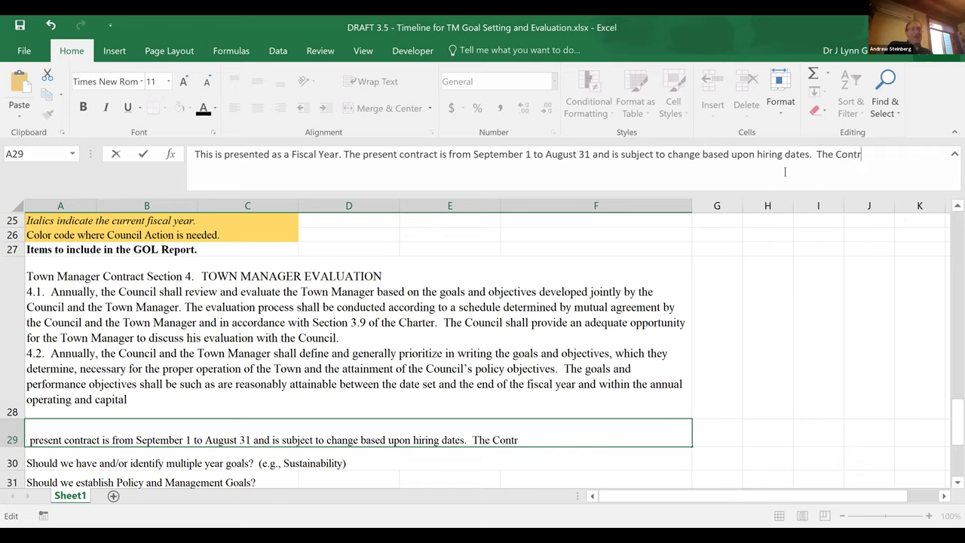
pyautogui.write('act dates coul')
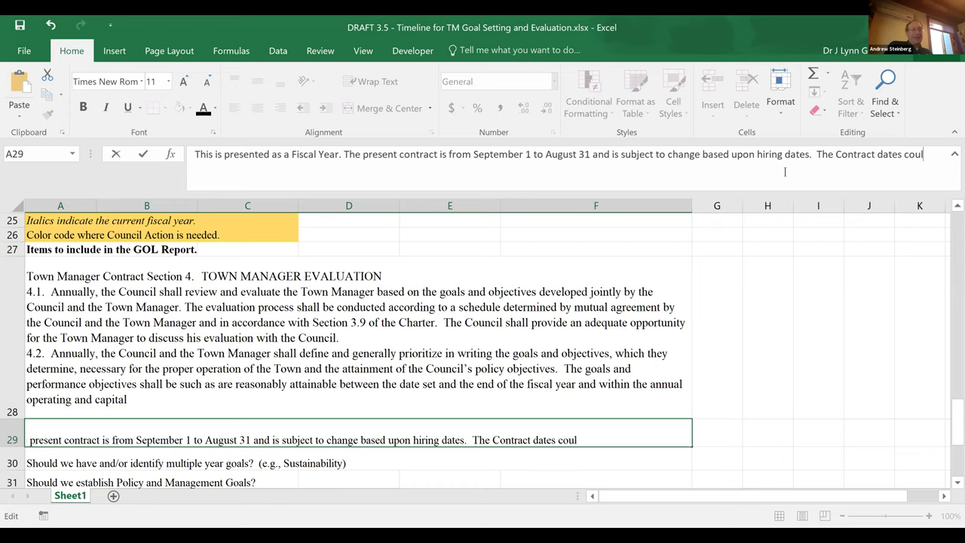
pyautogui.write('d also')
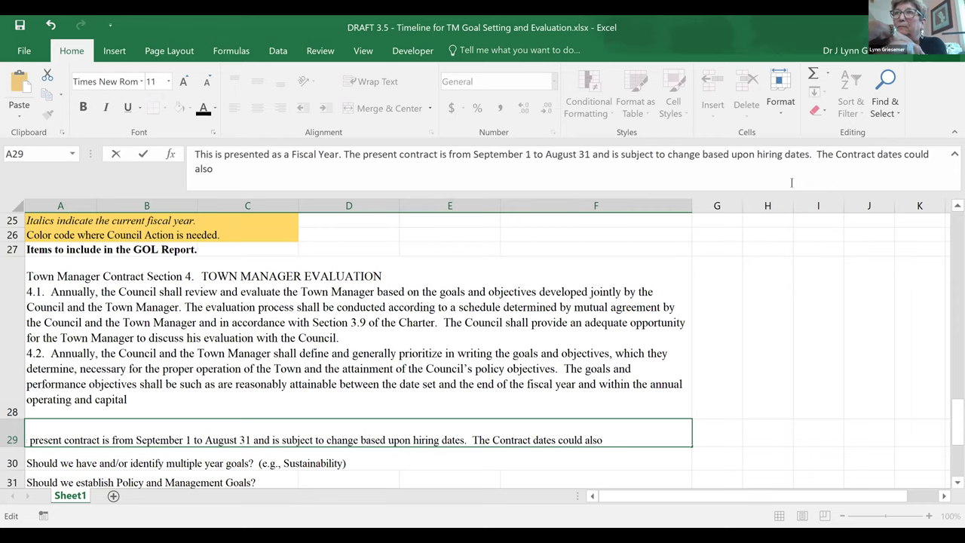
pyautogui.write('be changed as an')
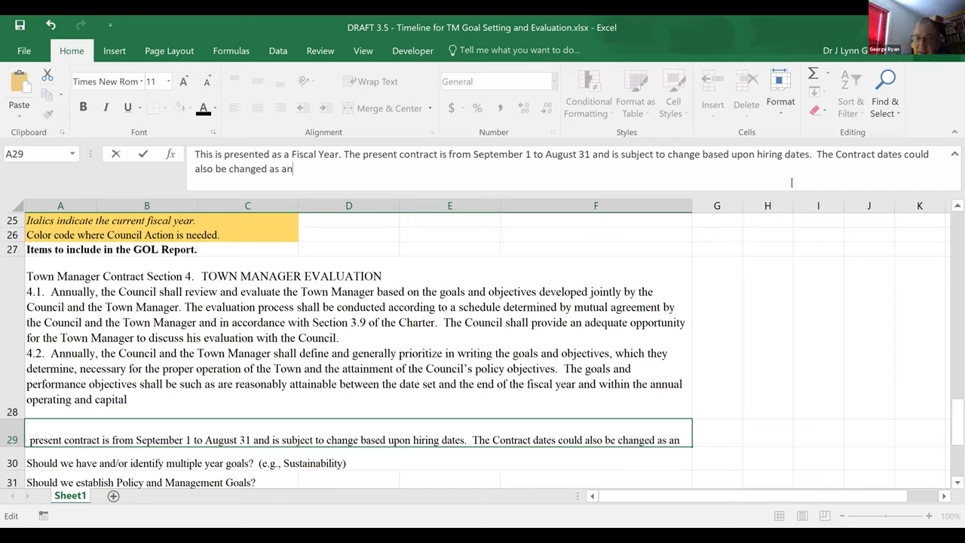
pyautogui.write('y new contrac')
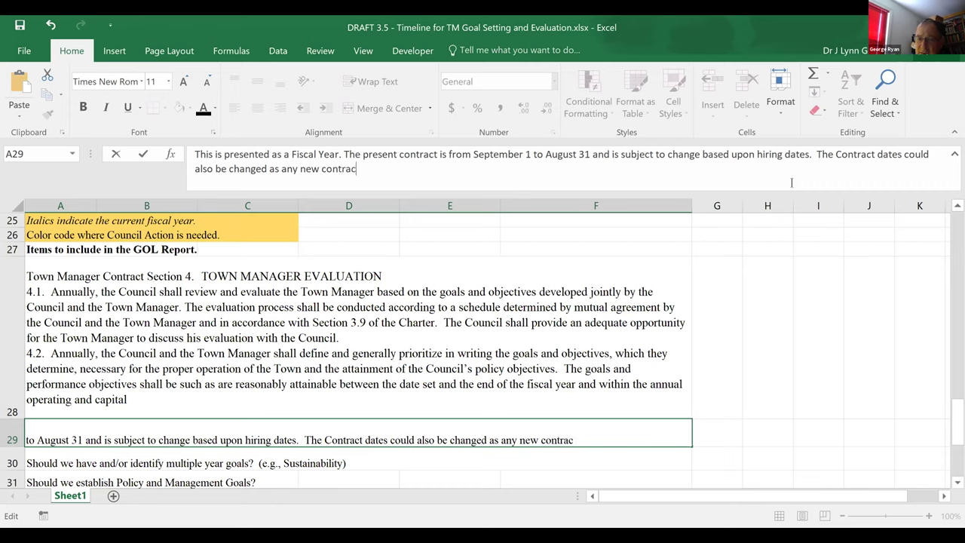
pyautogui.write('t is nego')
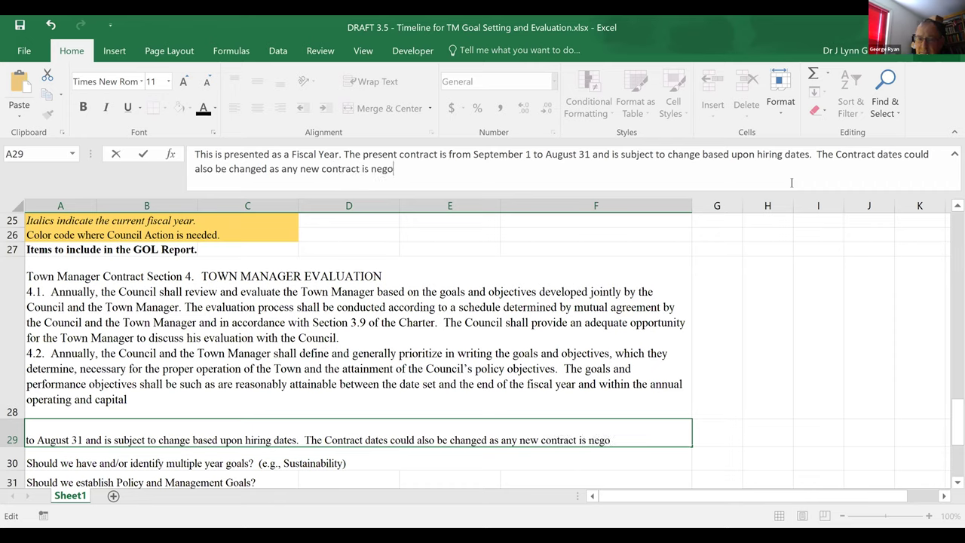
pyautogui.write('tiated.')
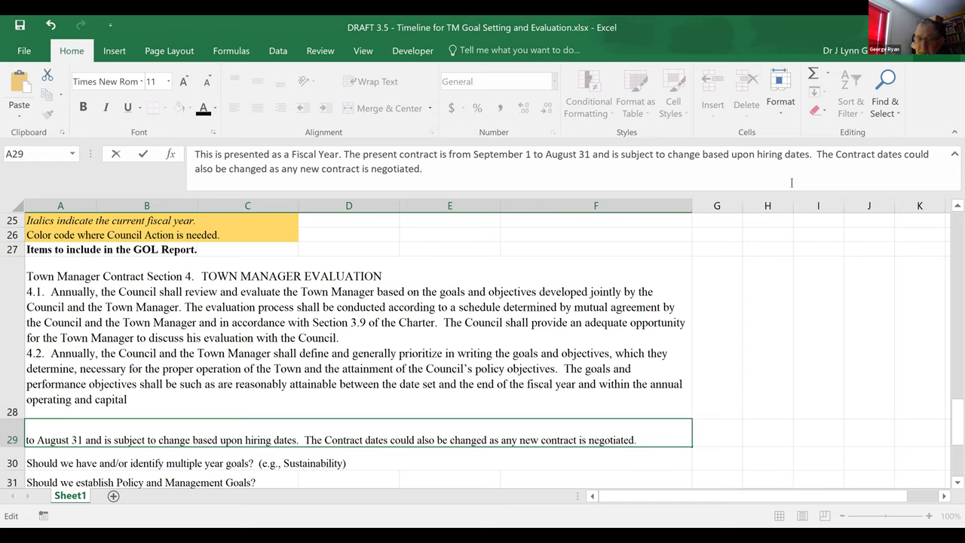
pyautogui.press('Return')
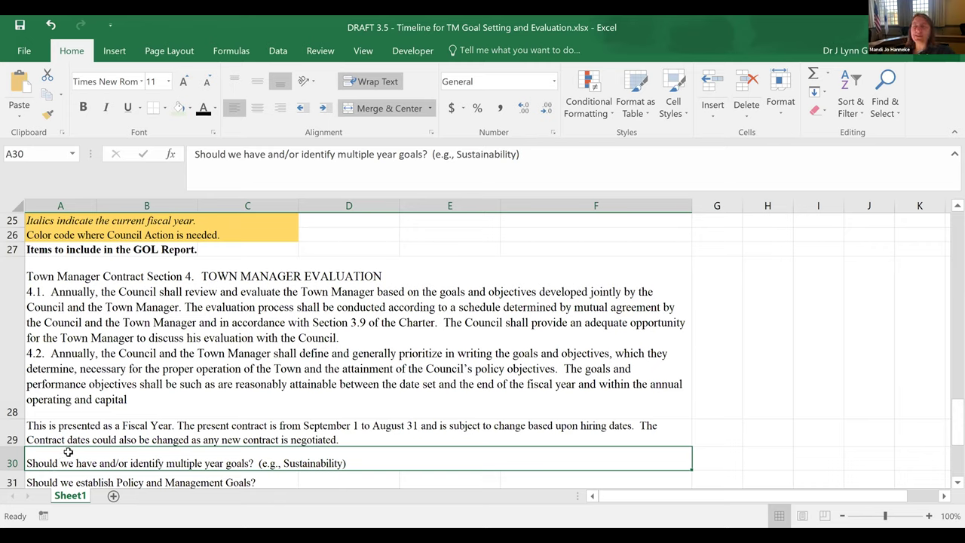
# Fill the Council Action color code note in A26:C26 with the light green used for the timeline entries
pyautogui.click(124, 224)
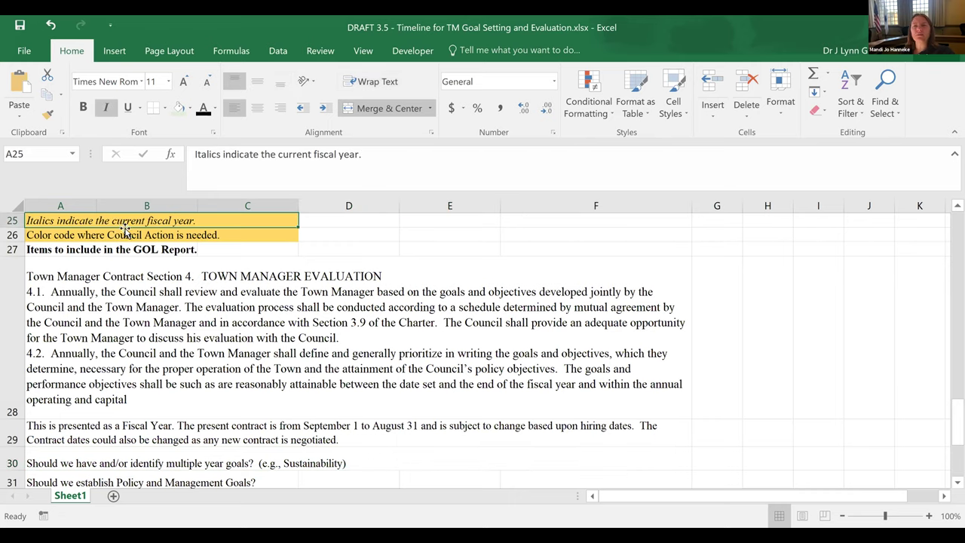
pyautogui.click(117, 236)
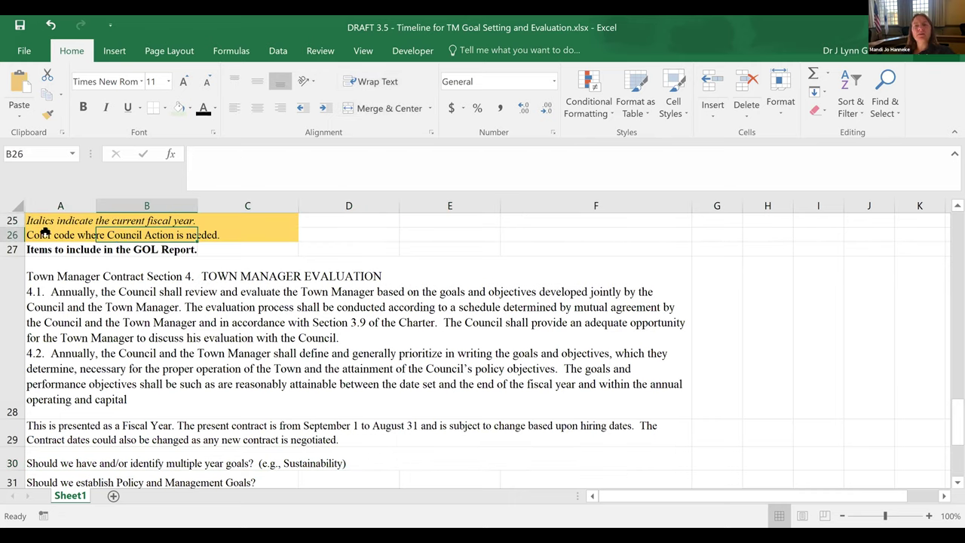
pyautogui.moveTo(37, 234); pyautogui.dragTo(249, 230)
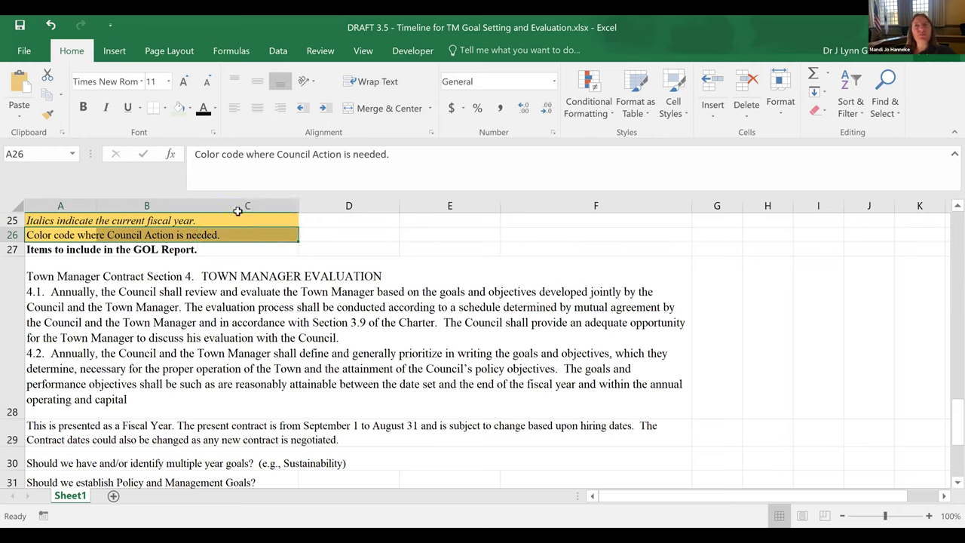
pyautogui.click(179, 108)
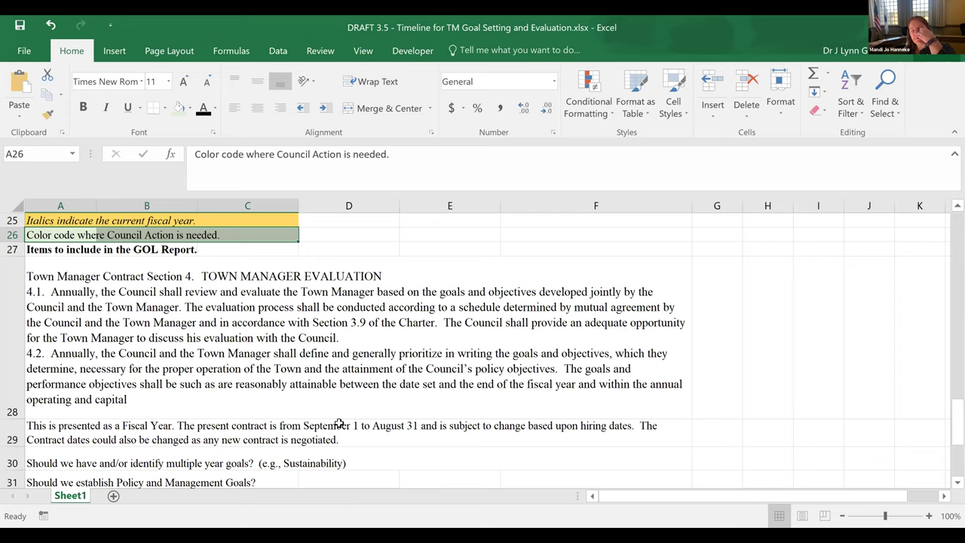
# Extend the last sentence of the fiscal year note in A29 with "and align to renewal dates as stated in the contract."
pyautogui.click(127, 435)
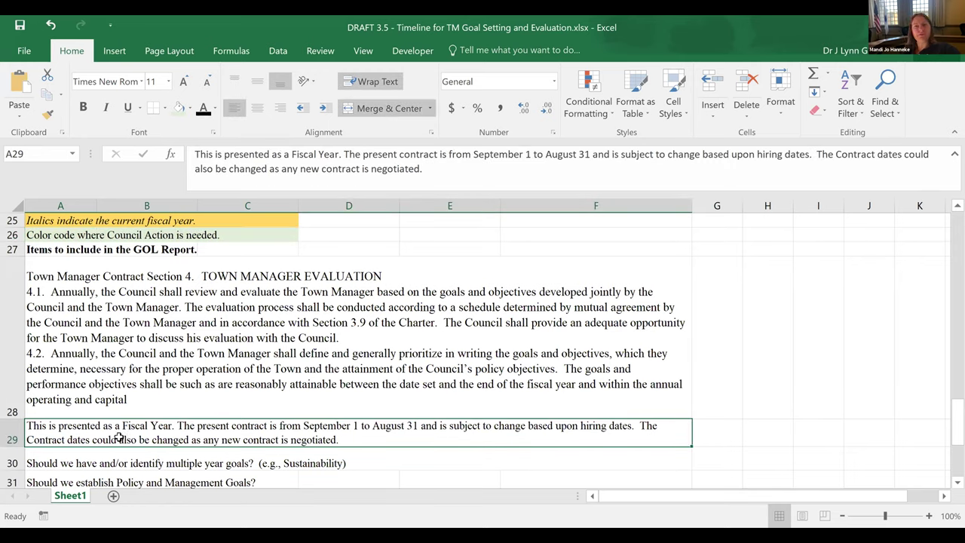
pyautogui.click(427, 169)
pyautogui.press('BackSpace')
pyautogui.write('and')
pyautogui.write('alig')
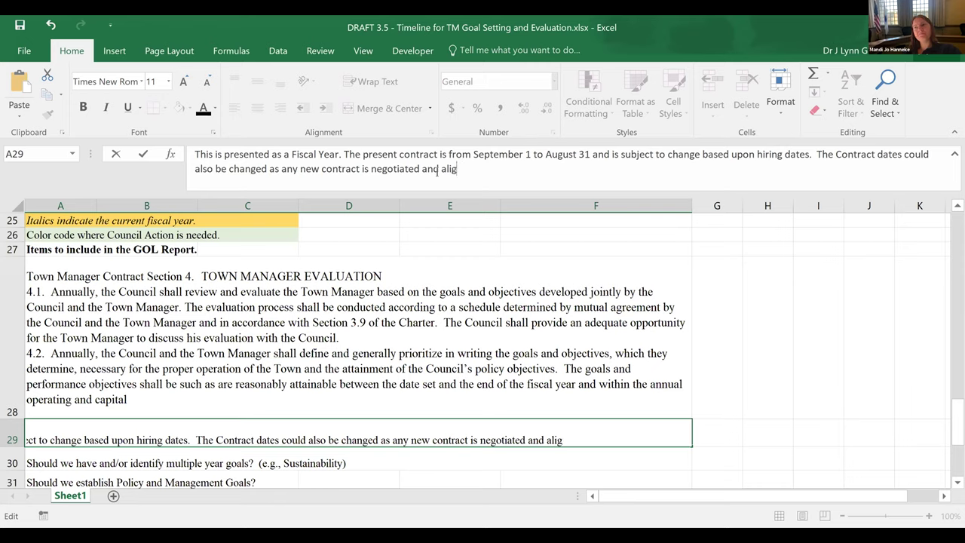
pyautogui.write('hn')
pyautogui.press('BackSpace')
pyautogui.press('BackSpace')
pyautogui.press('BackSpace')
pyautogui.press('BackSpace')
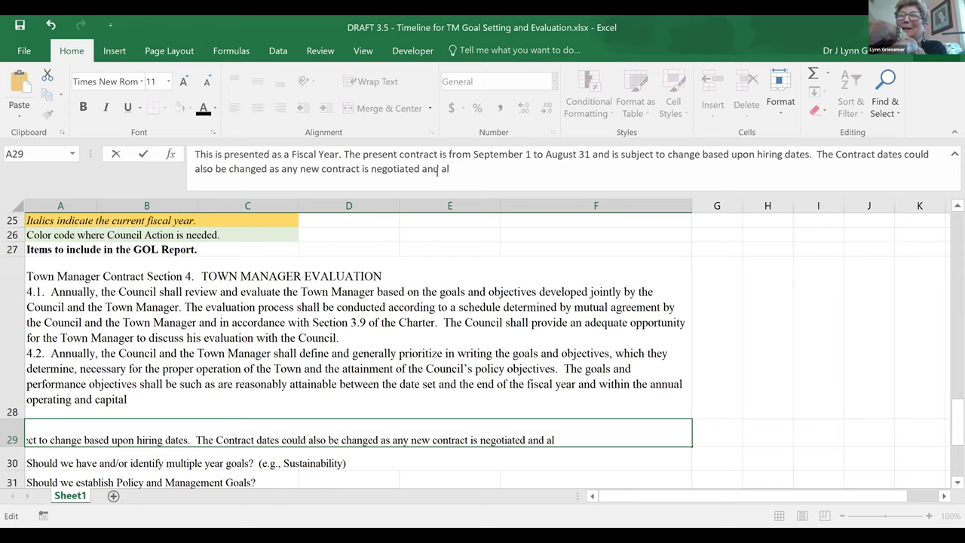
pyautogui.write('ign ')
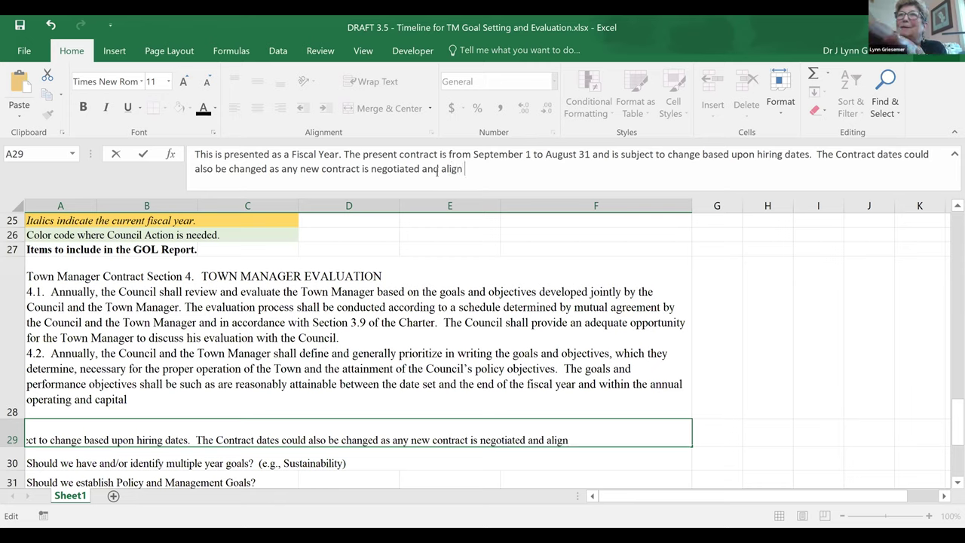
pyautogui.write('to r')
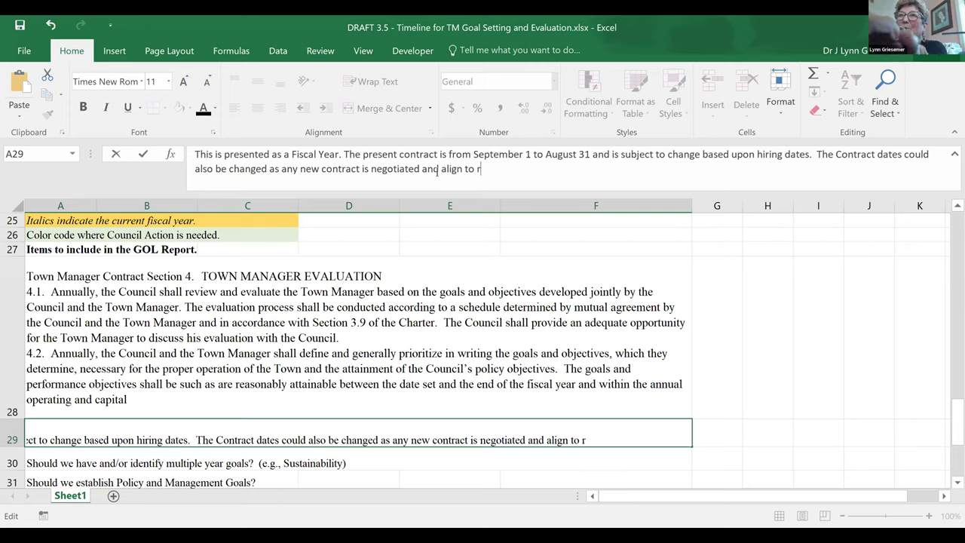
pyautogui.write('enewa')
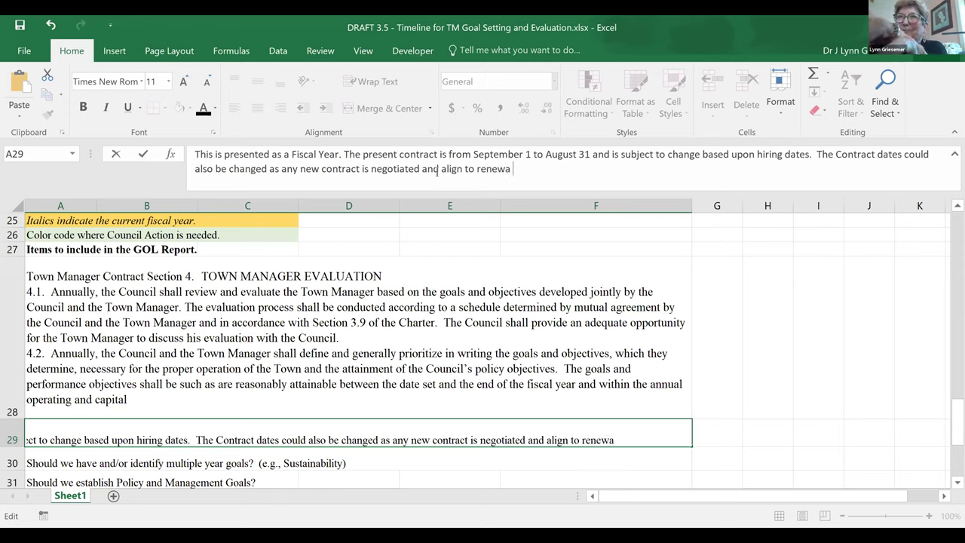
pyautogui.write('l d')
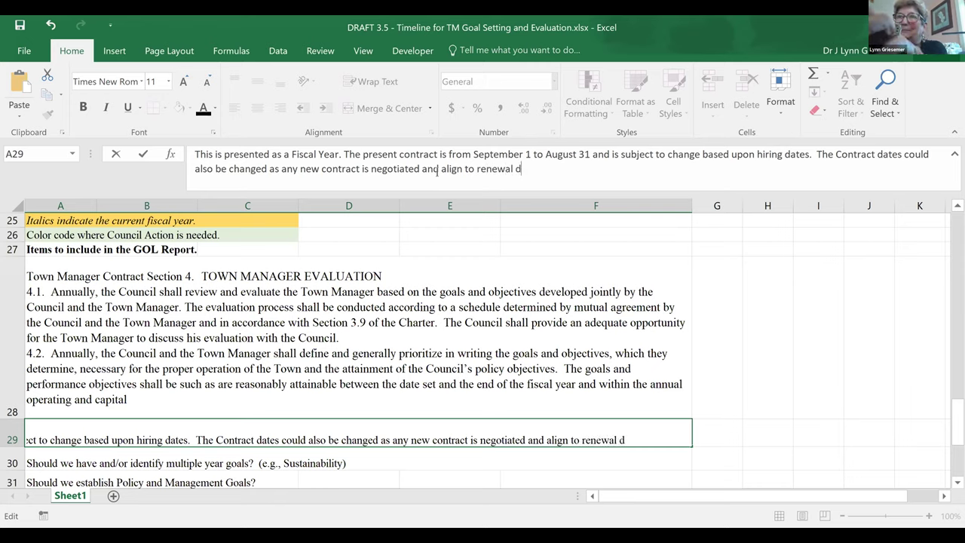
pyautogui.write('ates as s')
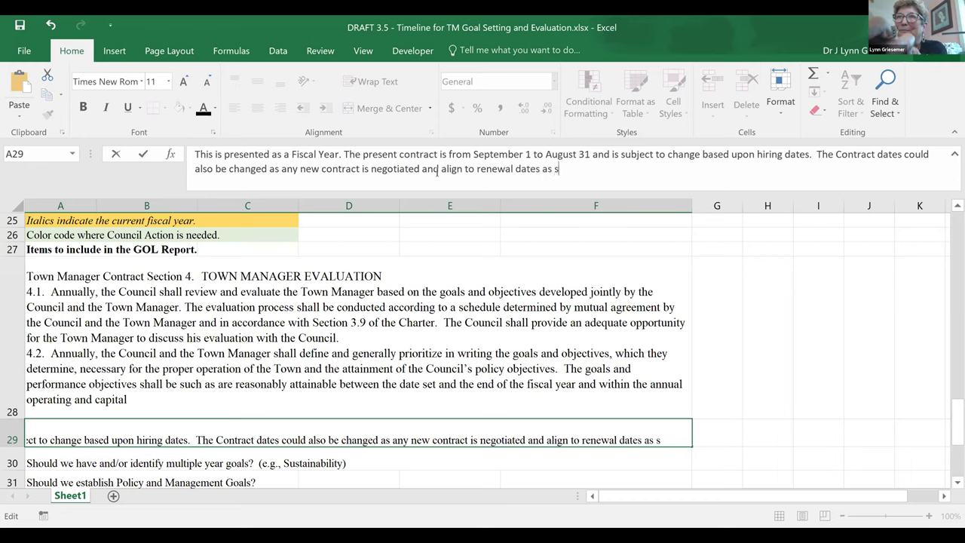
pyautogui.write('tated in the ')
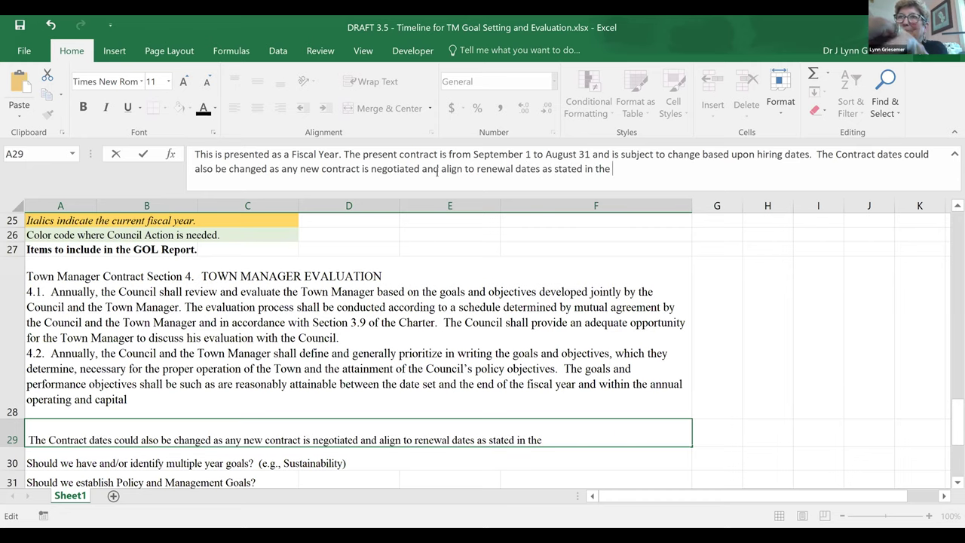
pyautogui.write('contrc.')
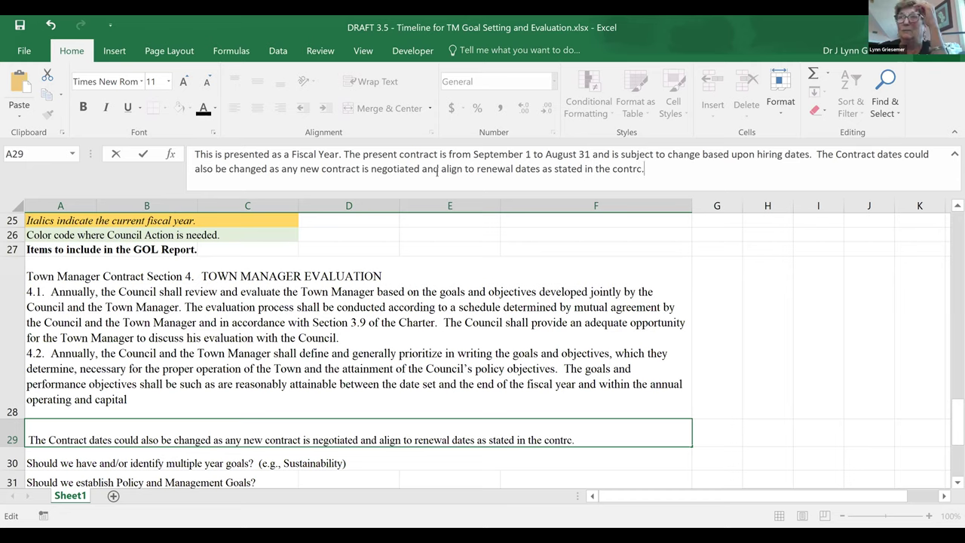
pyautogui.press('BackSpace')
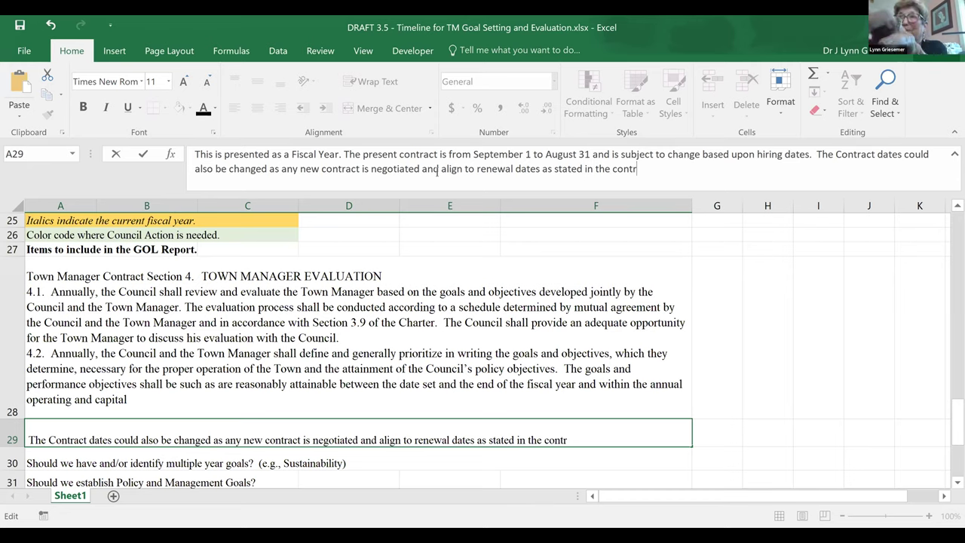
pyautogui.write('act.')
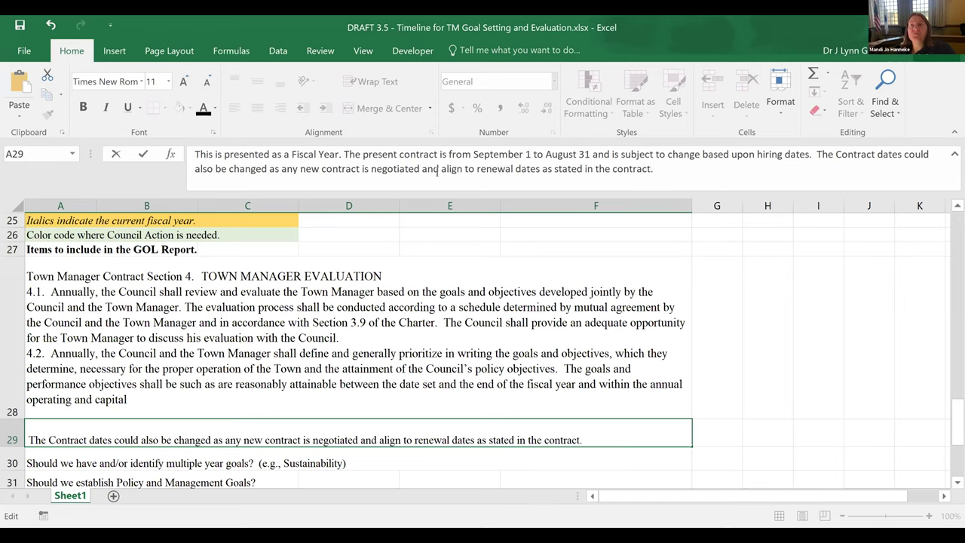
pyautogui.press('Return')
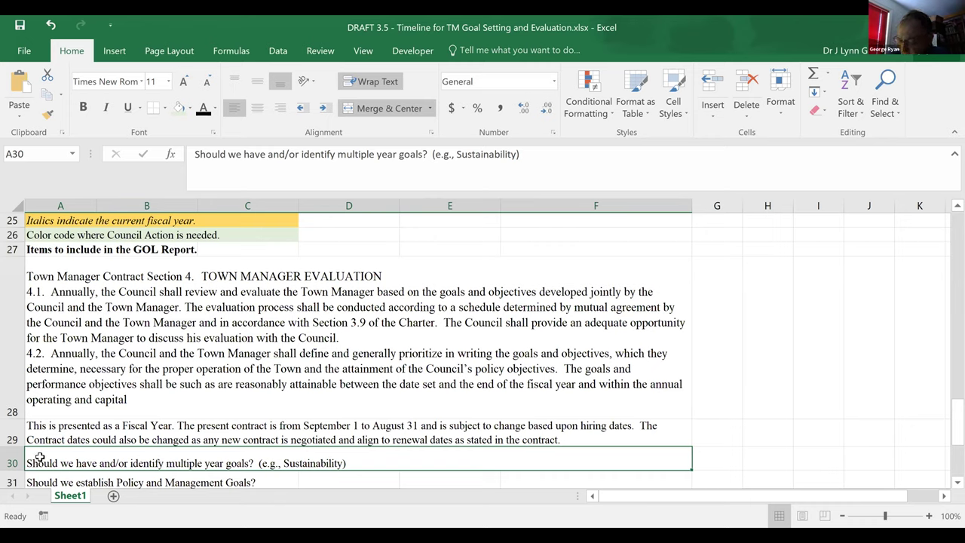
pyautogui.moveTo(39, 458); pyautogui.dragTo(58, 489)
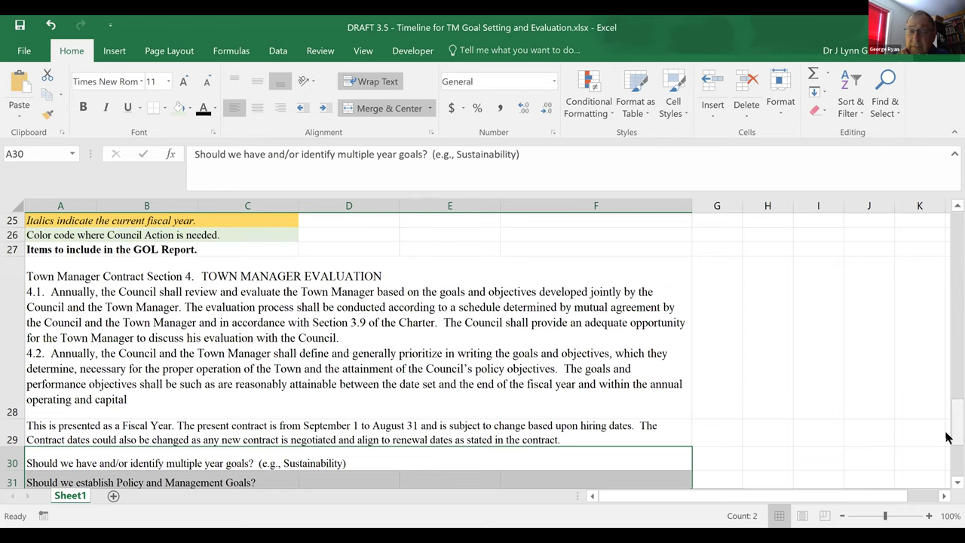
pyautogui.moveTo(948, 424); pyautogui.dragTo(949, 438)
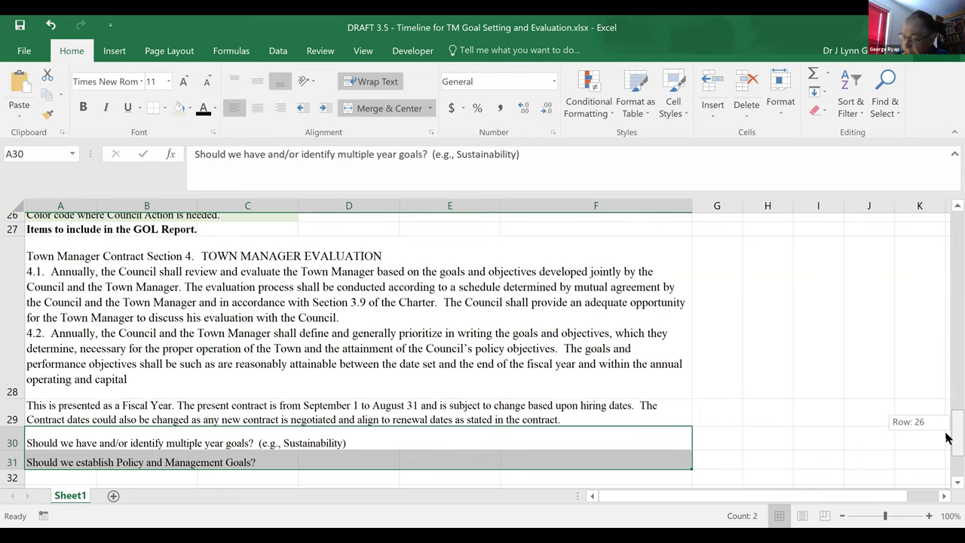
pyautogui.moveTo(949, 437); pyautogui.dragTo(949, 438)
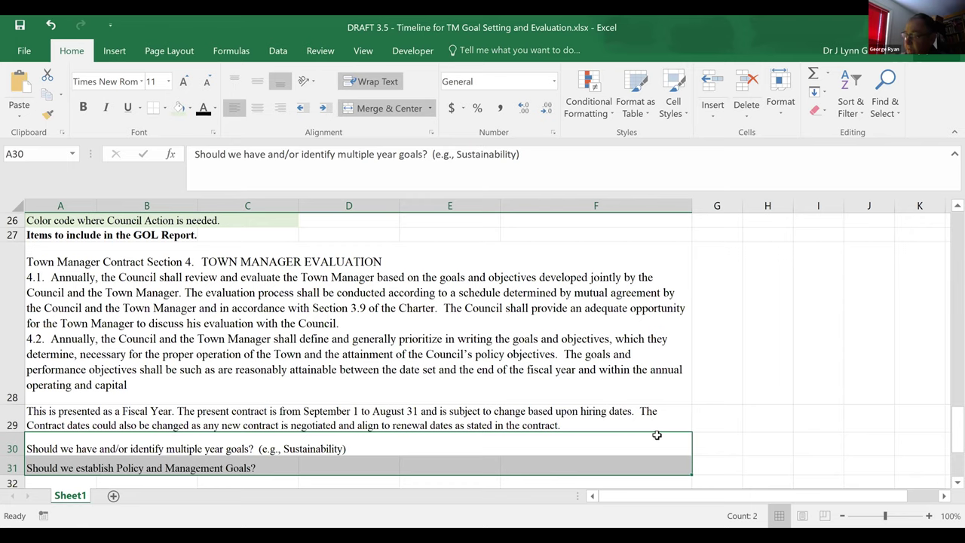
pyautogui.moveTo(948, 445)
pyautogui.mouseDown()
pyautogui.moveTo(948, 473)
pyautogui.moveTo(948, 432)
pyautogui.mouseUp()
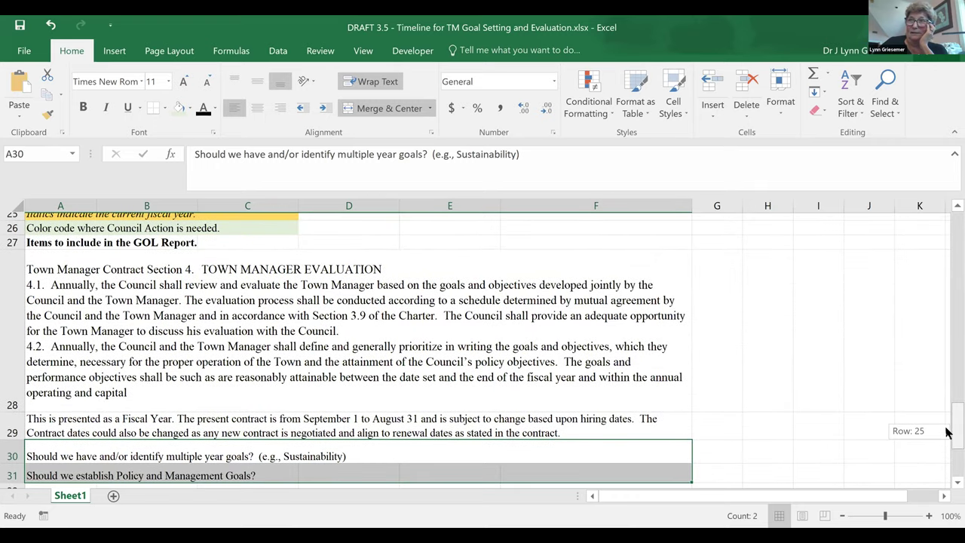
pyautogui.moveTo(948, 431); pyautogui.dragTo(948, 432)
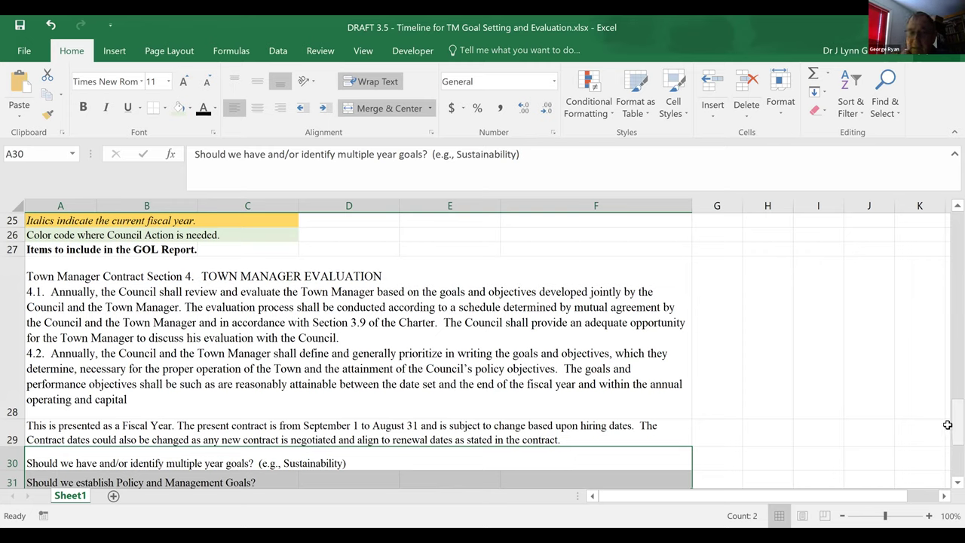
# In the Policy and Management Goals question in A31, insert "recommend that we have" before "establish"
pyautogui.click(57, 483)
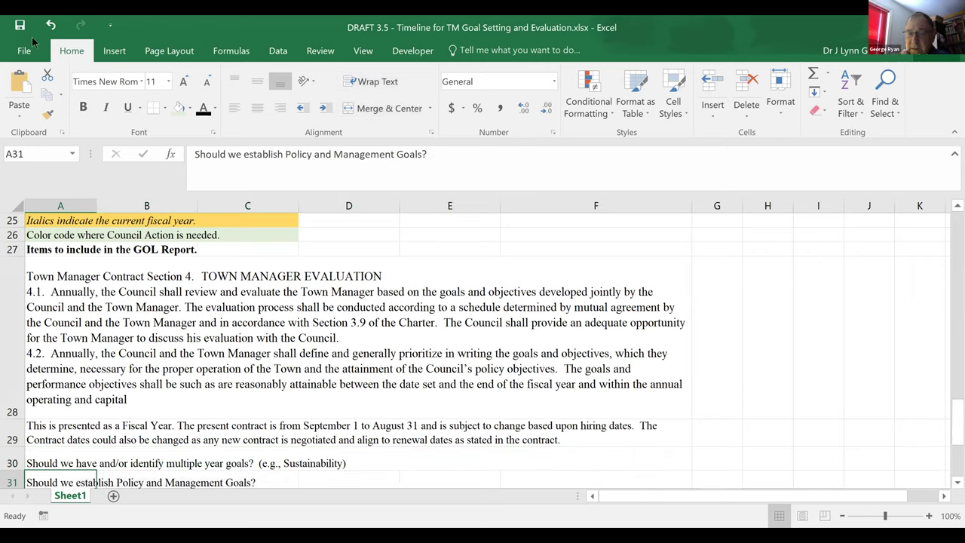
pyautogui.click(243, 156)
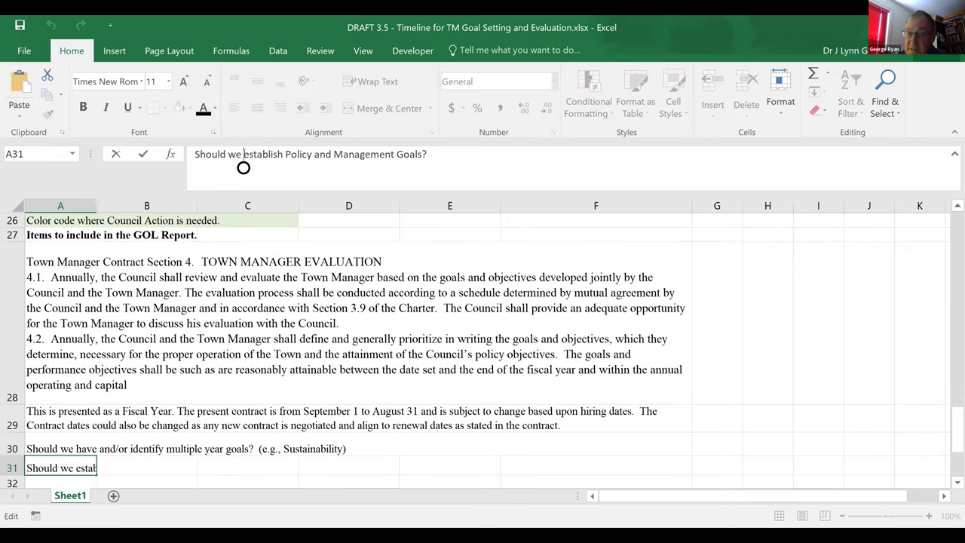
pyautogui.write('ewomm')
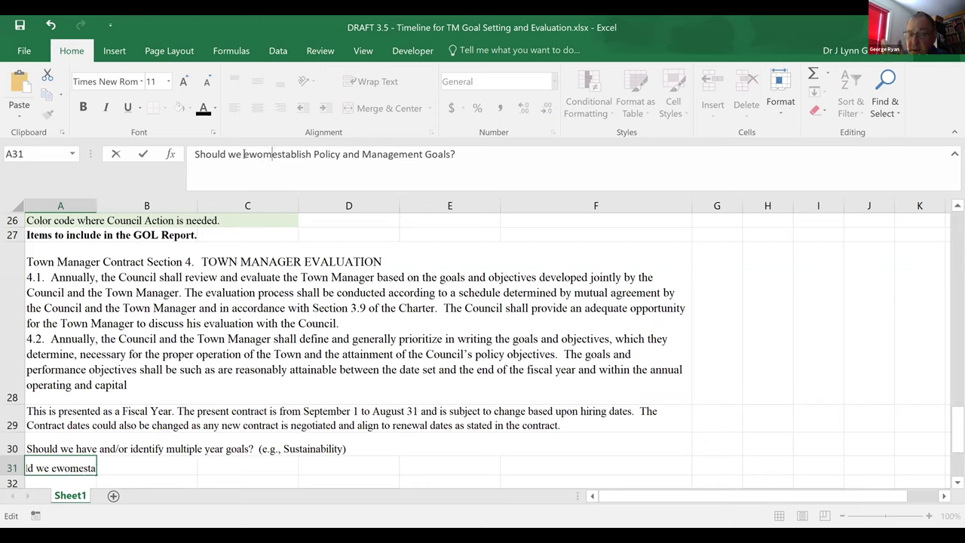
pyautogui.press('BackSpace')
pyautogui.press('BackSpace')
pyautogui.press('BackSpace')
pyautogui.press('BackSpace')
pyautogui.press('BackSpace')
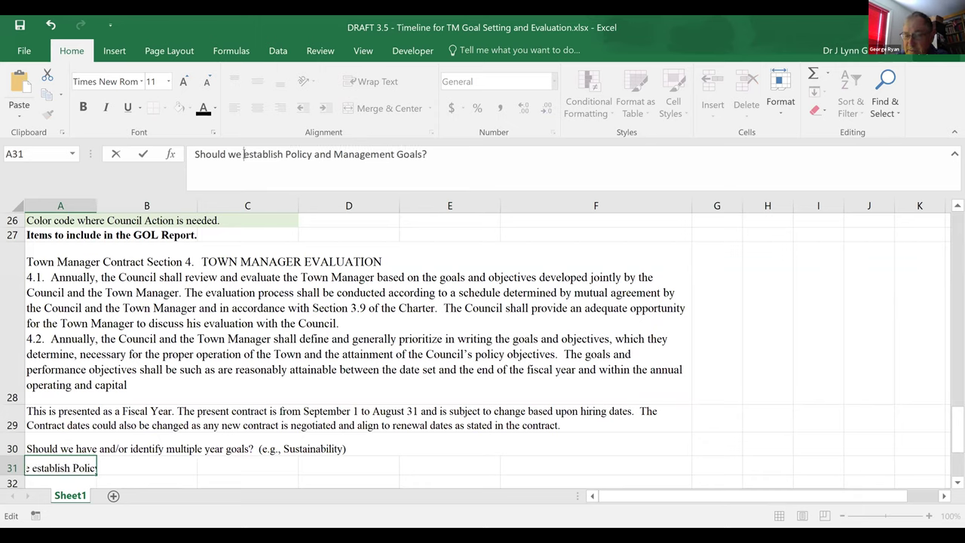
pyautogui.write('recommend that ')
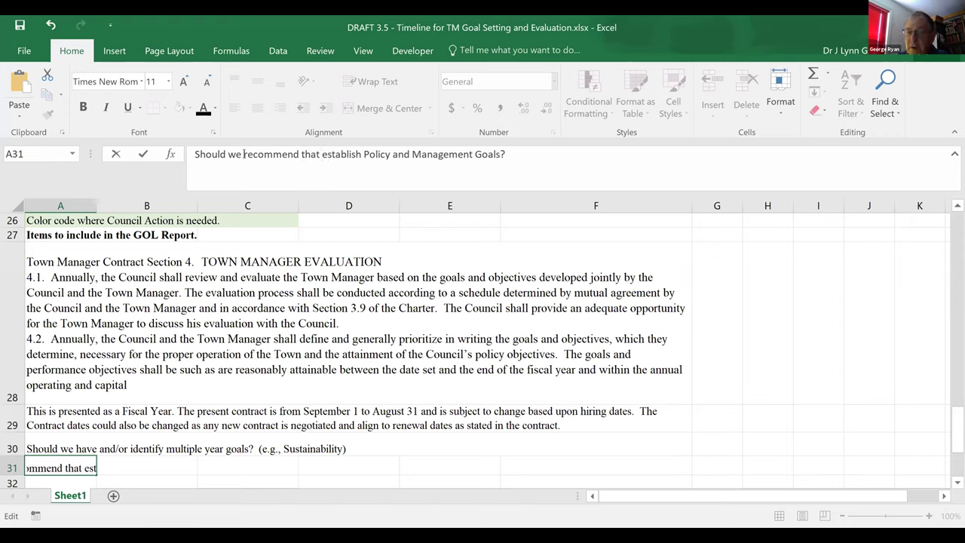
pyautogui.write('we ')
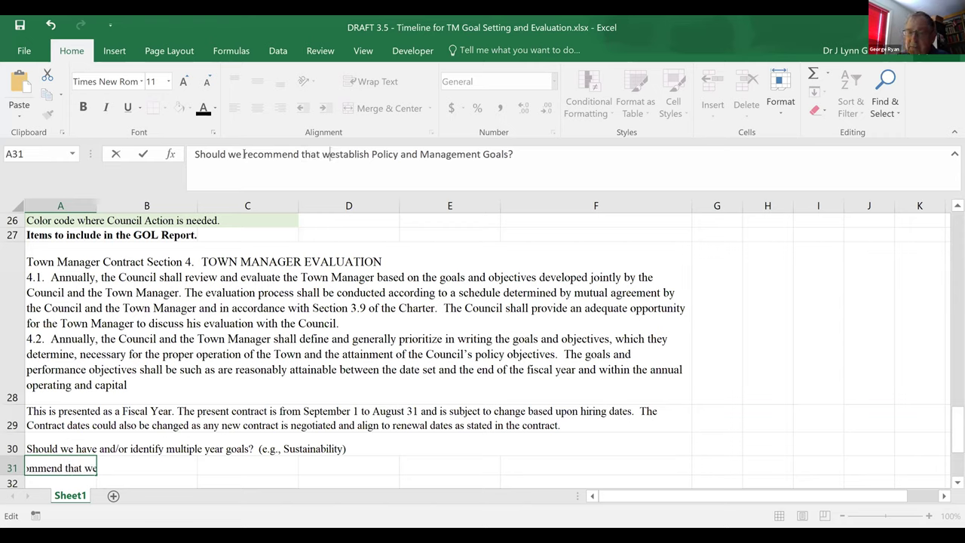
pyautogui.write('have')
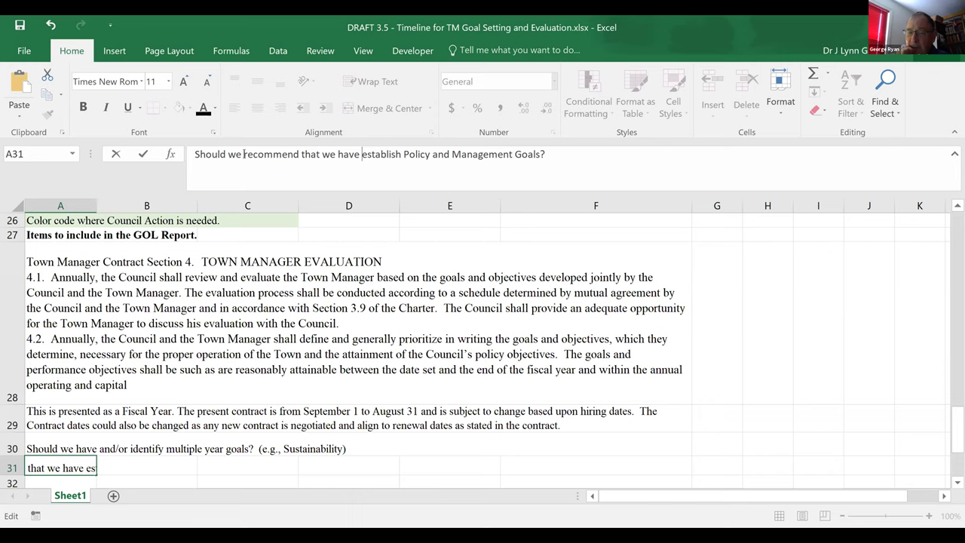
pyautogui.click(150, 449)
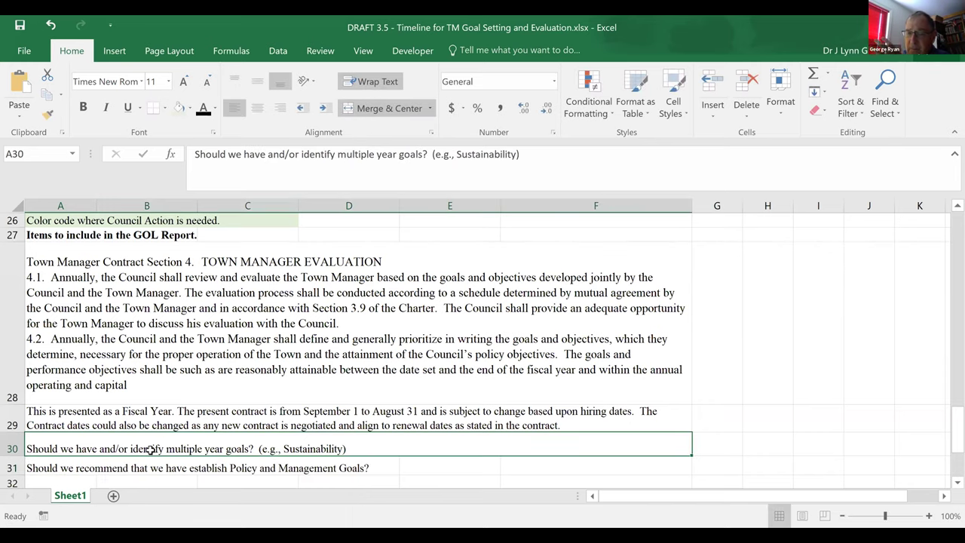
pyautogui.click(535, 152)
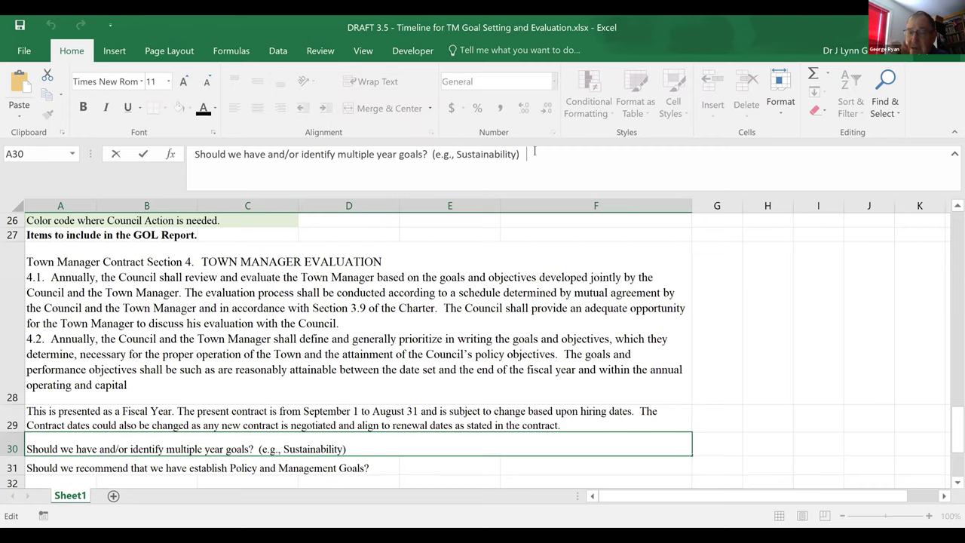
pyautogui.write('Issu')
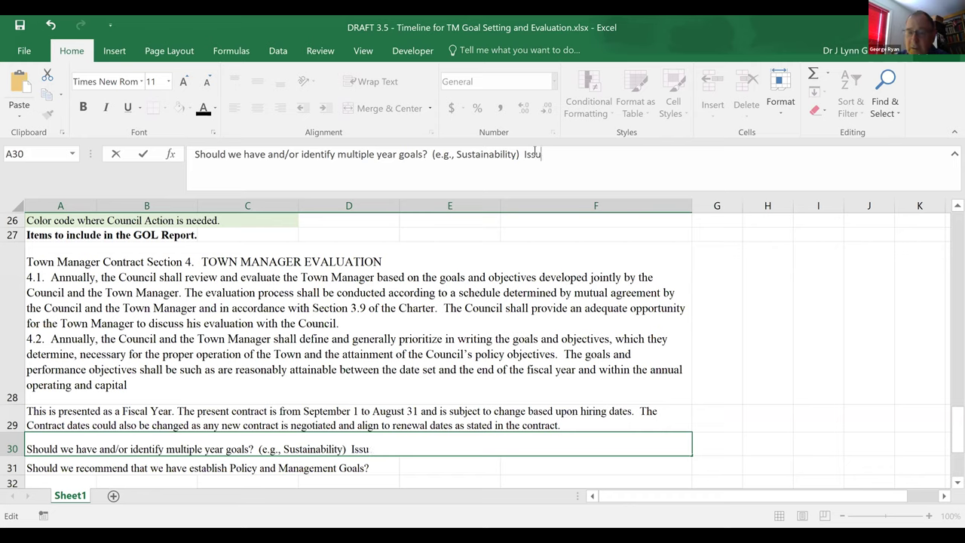
pyautogui.write('e w')
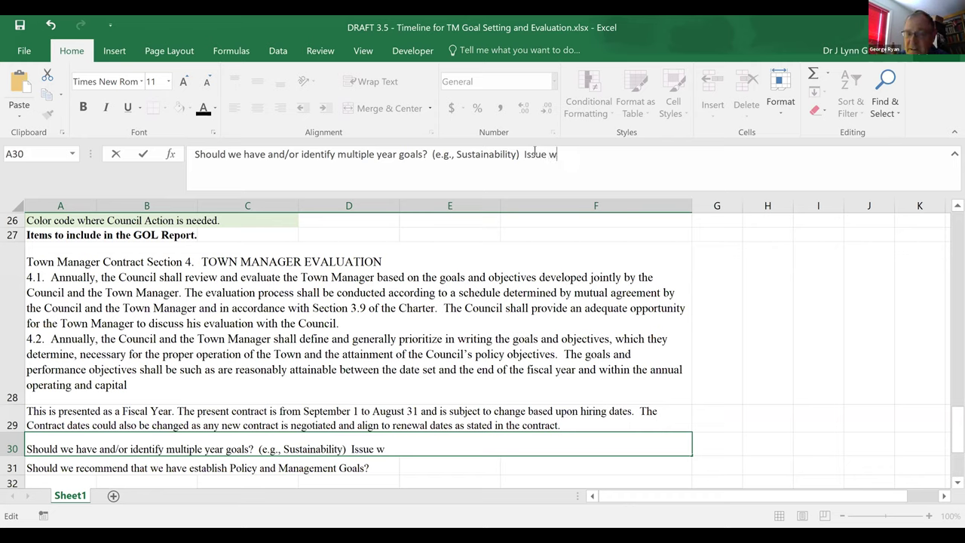
pyautogui.write('ith regar')
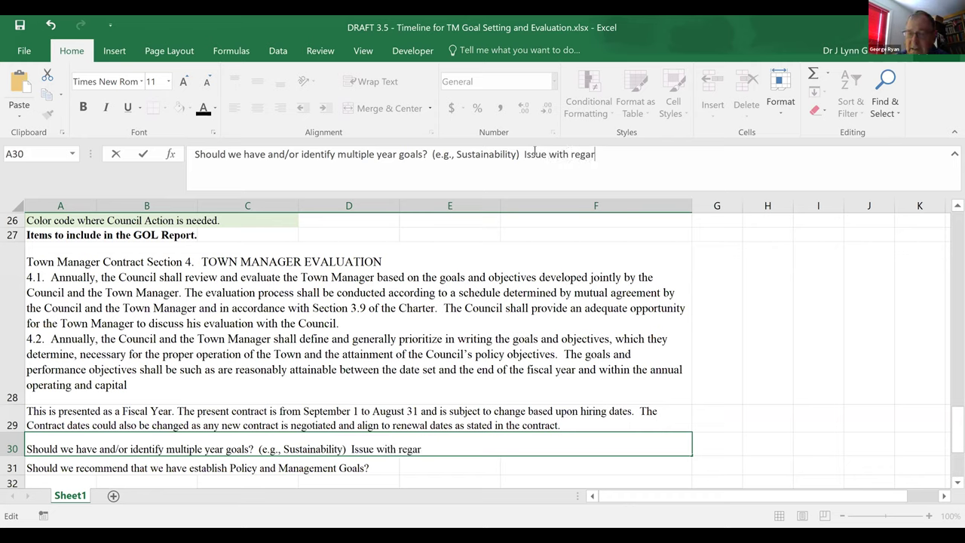
pyautogui.write('d to commit')
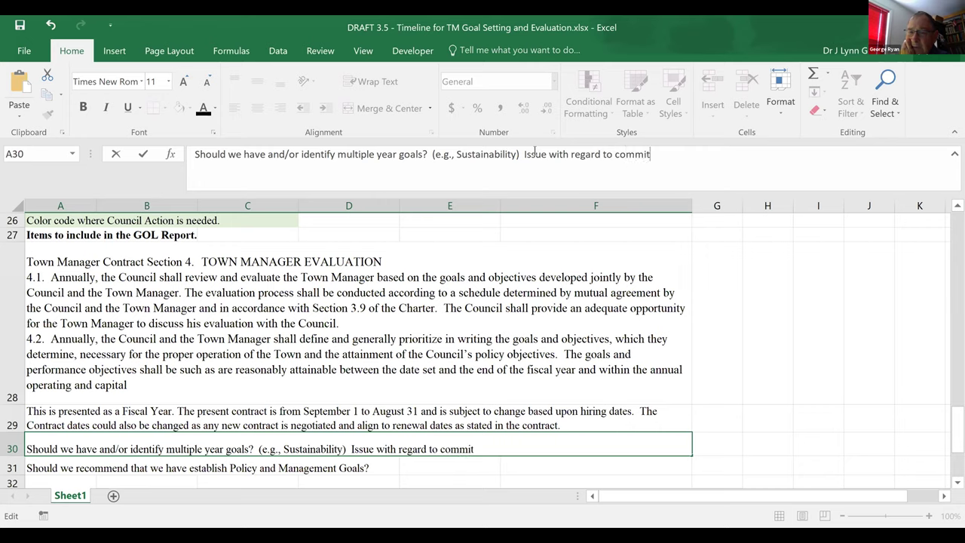
pyautogui.write('ting')
pyautogui.press('BackSpace')
pyautogui.press('BackSpace')
pyautogui.press('BackSpace')
pyautogui.press('BackSpace')
pyautogui.press('BackSpace')
pyautogui.press('BackSpace')
pyautogui.press('BackSpace')
pyautogui.press('BackSpace')
pyautogui.press('BackSpace')
pyautogui.press('BackSpace')
pyautogui.press('BackSpace')
pyautogui.press('BackSpace')
pyautogui.press('BackSpace')
pyautogui.press('BackSpace')
pyautogui.press('BackSpace')
pyautogui.press('BackSpace')
pyautogui.press('BackSpace')
pyautogui.press('BackSpace')
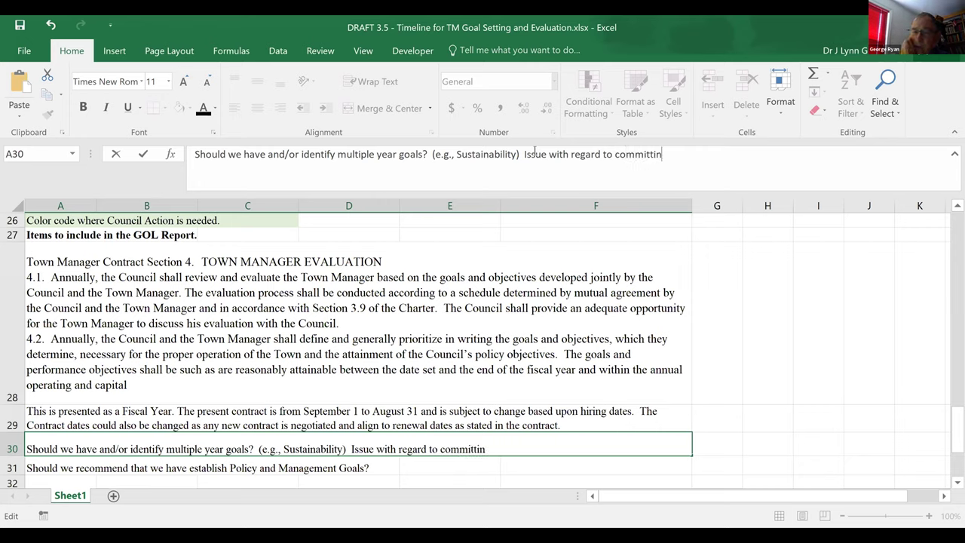
pyautogui.press('BackSpace')
pyautogui.press('BackSpace')
pyautogui.press('BackSpace')
pyautogui.press('BackSpace')
pyautogui.press('BackSpace')
pyautogui.press('BackSpace')
pyautogui.press('BackSpace')
pyautogui.press('BackSpace')
pyautogui.press('BackSpace')
pyautogui.press('BackSpace')
pyautogui.press('BackSpace')
pyautogui.press('BackSpace')
pyautogui.press('BackSpace')
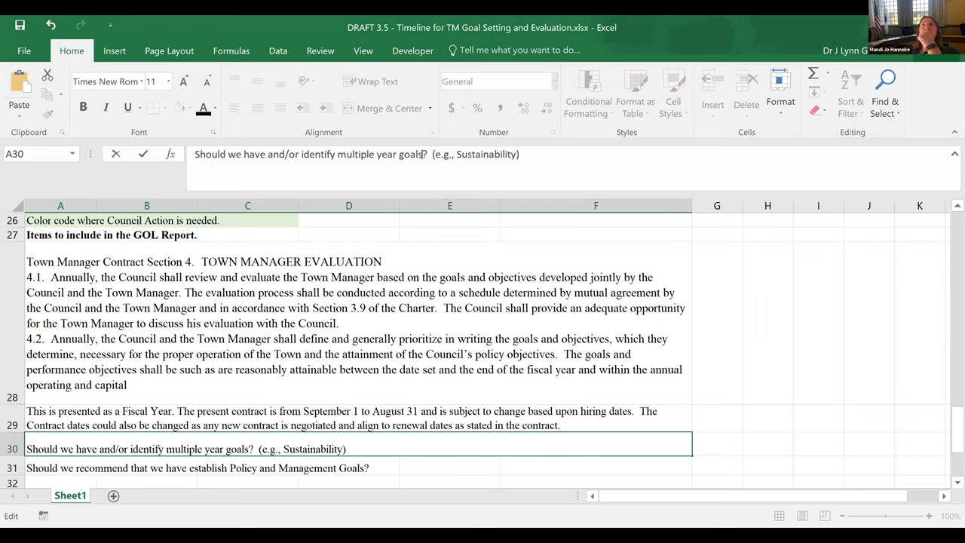
# In the multiple year goals question in A30, insert "OR recognize that some goals will span more than one year" before the question mark
pyautogui.write('OR r')
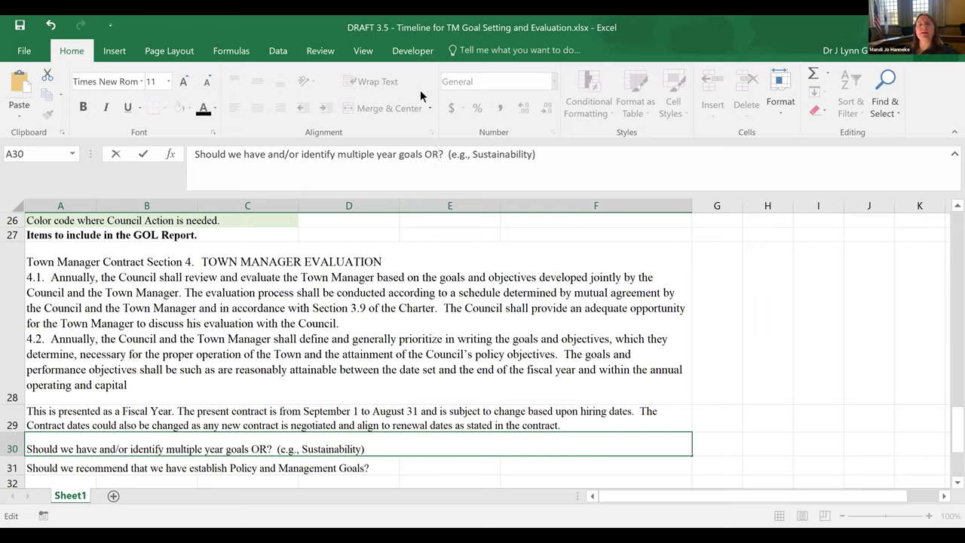
pyautogui.write('ecogniz')
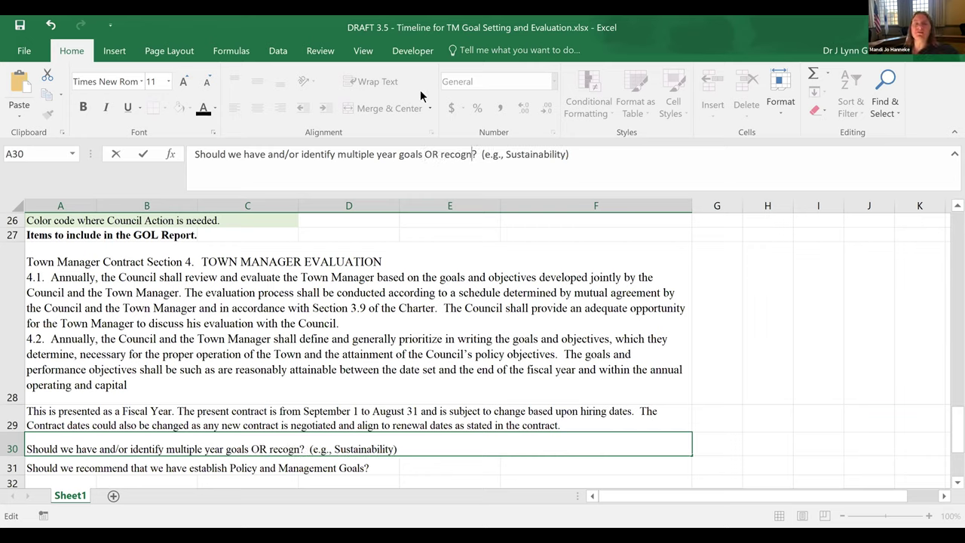
pyautogui.write('e ')
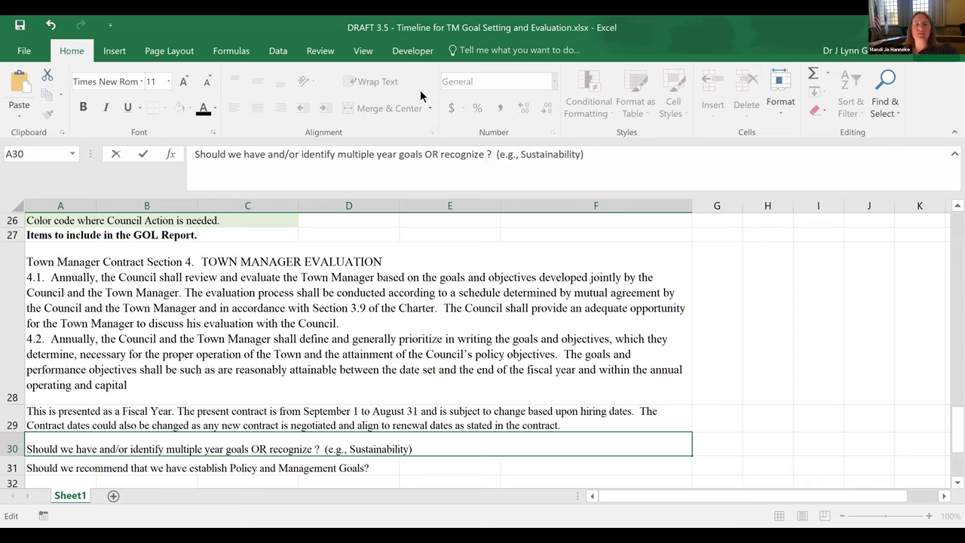
pyautogui.write('that')
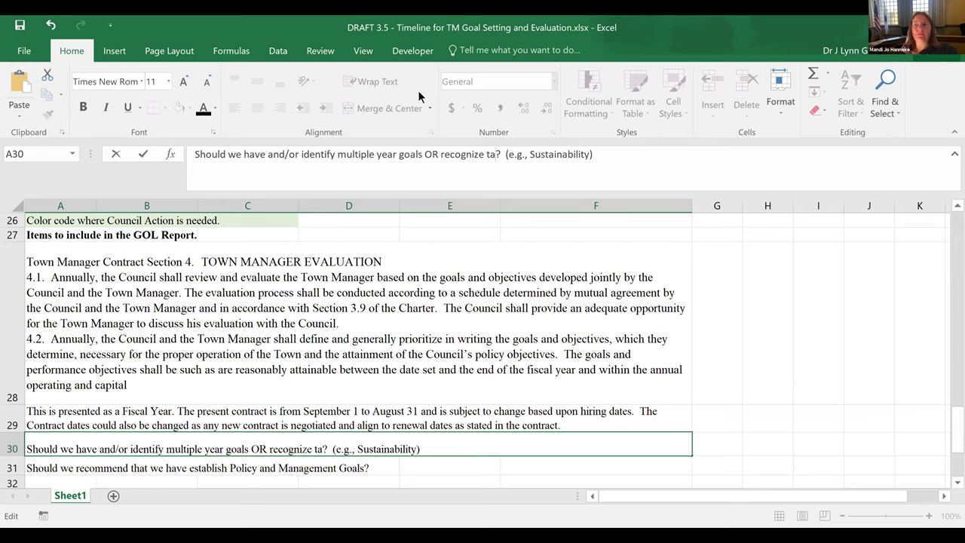
pyautogui.write(' some goals')
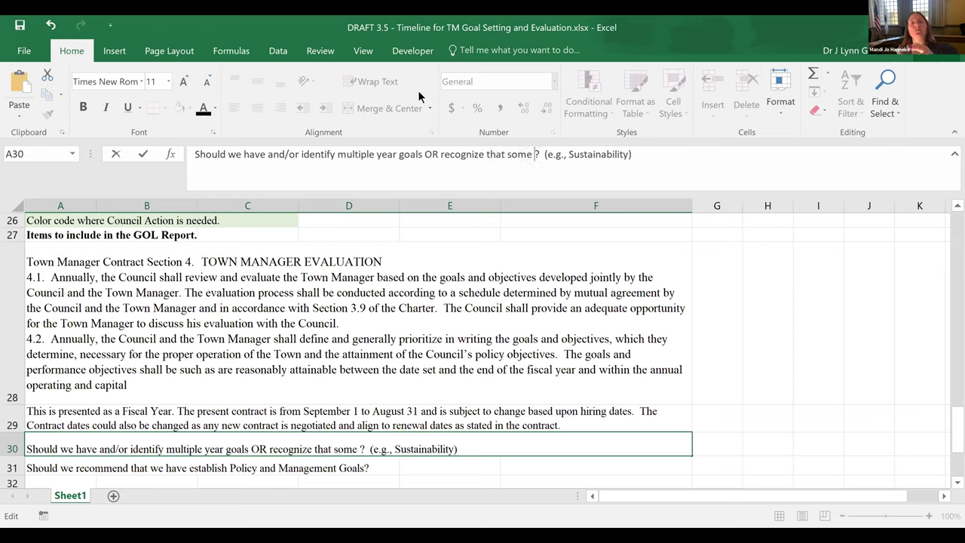
pyautogui.write('will ')
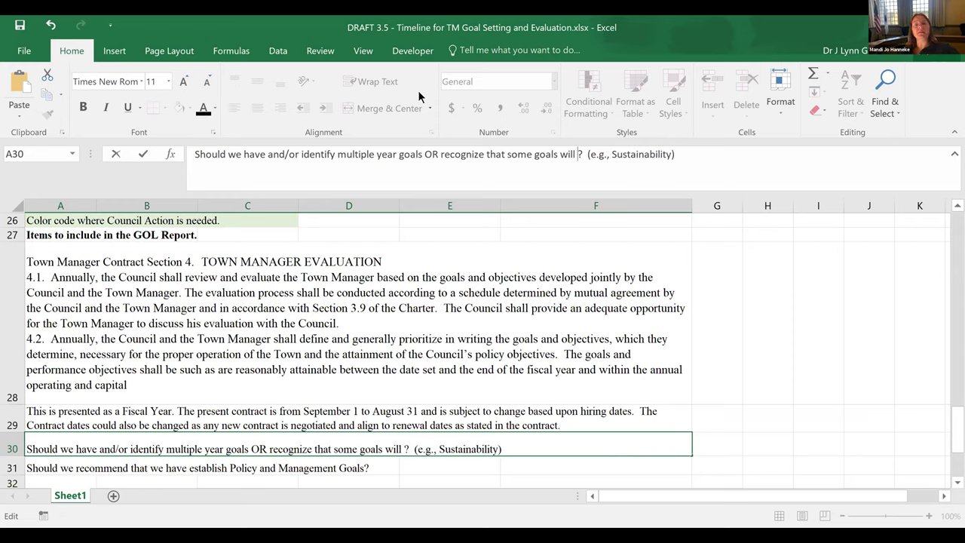
pyautogui.write('span more ta')
pyautogui.press('BackSpace')
pyautogui.write('han one year')
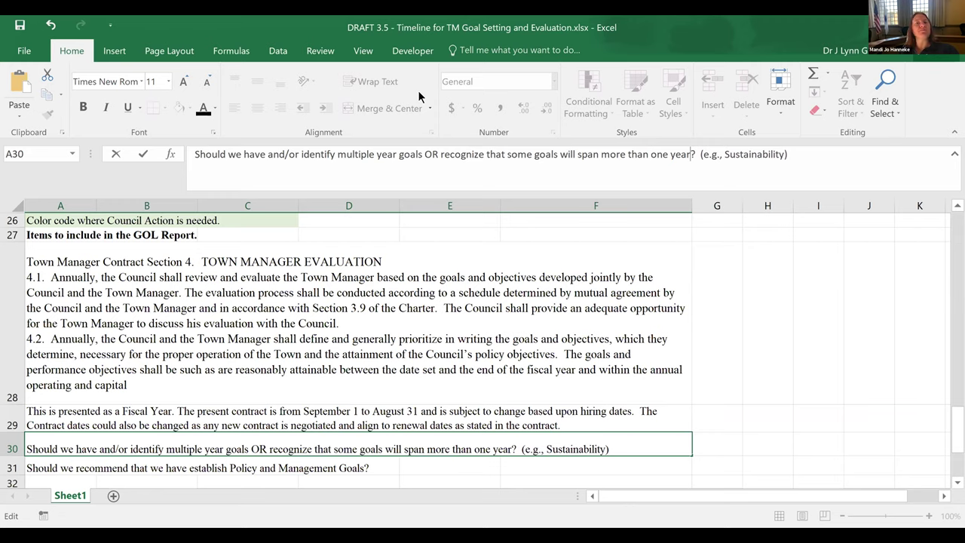
pyautogui.hotkey('ctrl', 'Return')
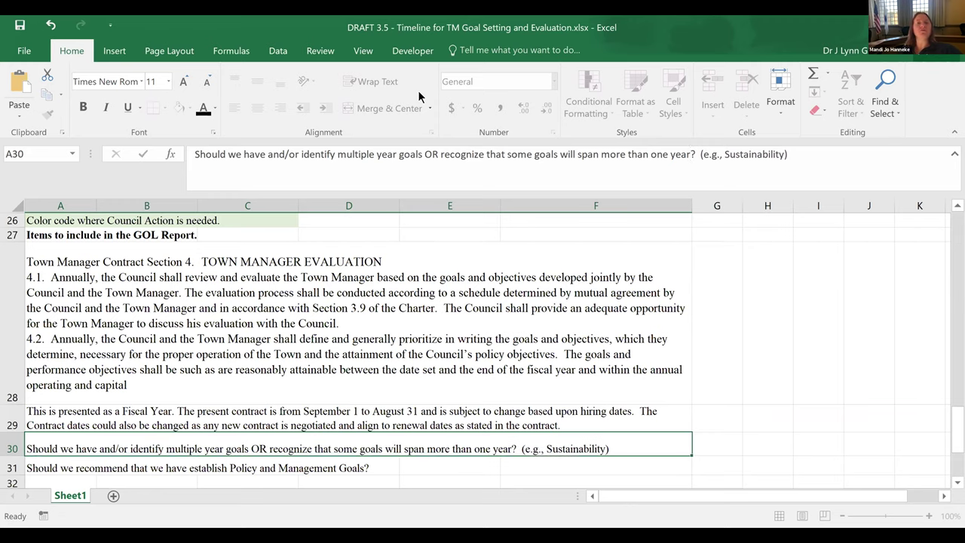
pyautogui.press('Down')
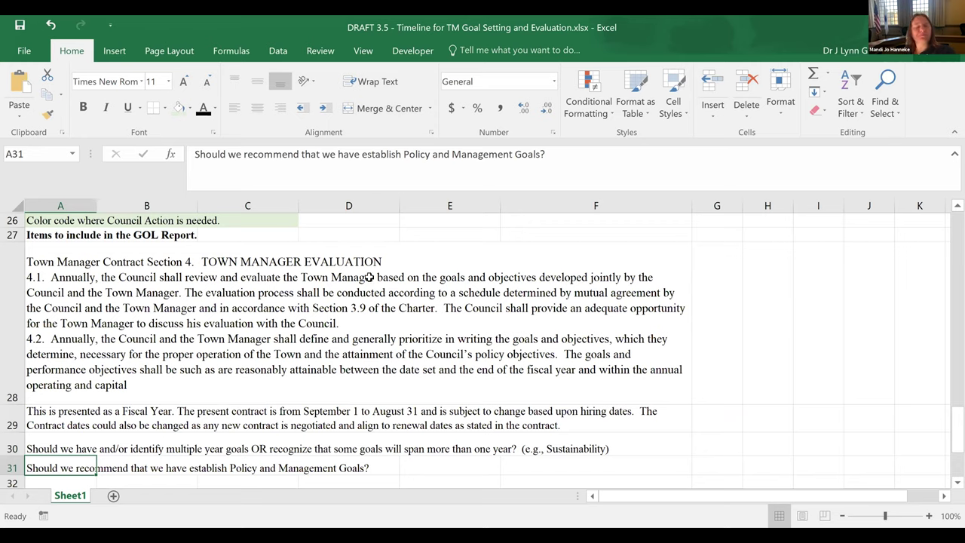
# Shorten the question in A30 to "How should we recognize that some goals will span more than one year? (e.g., Sustainability)"
pyautogui.click(61, 443)
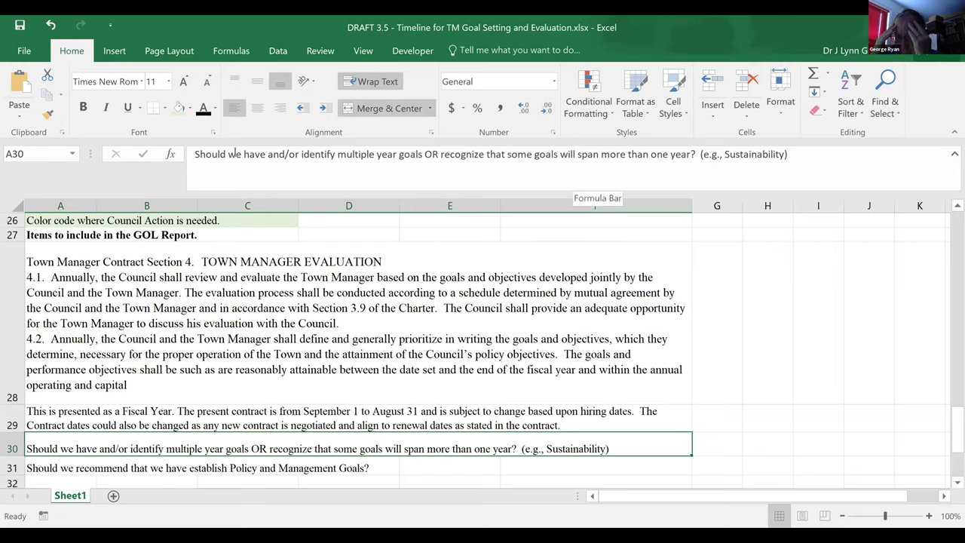
pyautogui.click(440, 153)
pyautogui.moveTo(441, 154); pyautogui.dragTo(243, 154)
pyautogui.press('Delete')
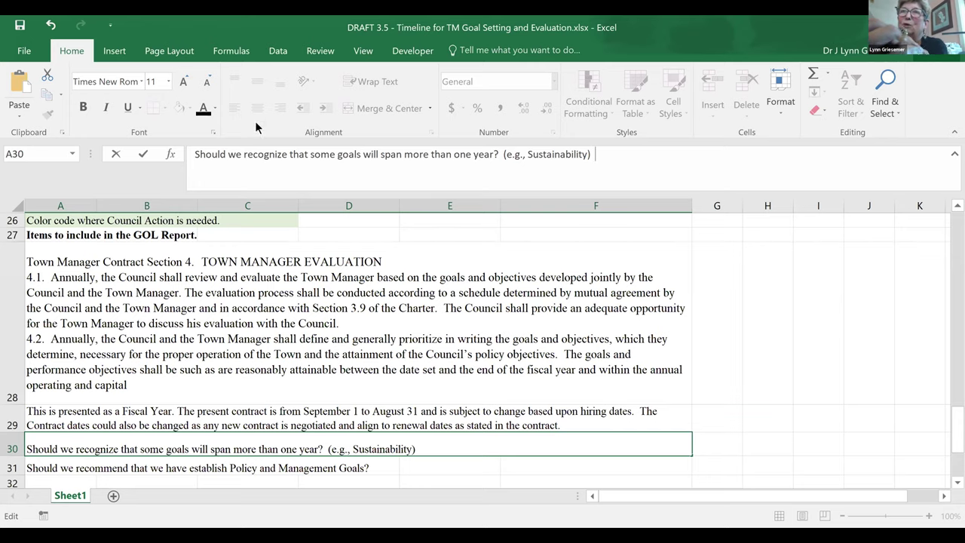
pyautogui.doubleClick(190, 154)
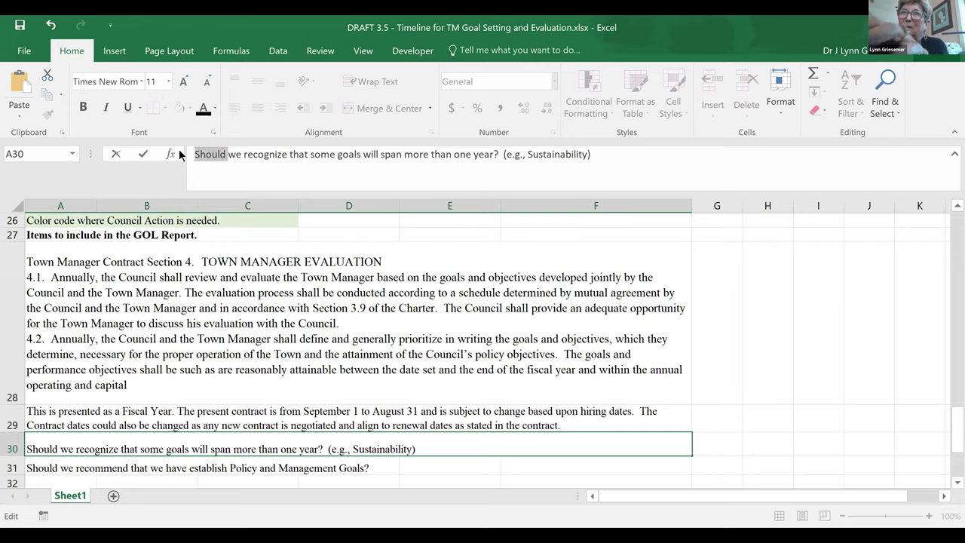
pyautogui.write('How should')
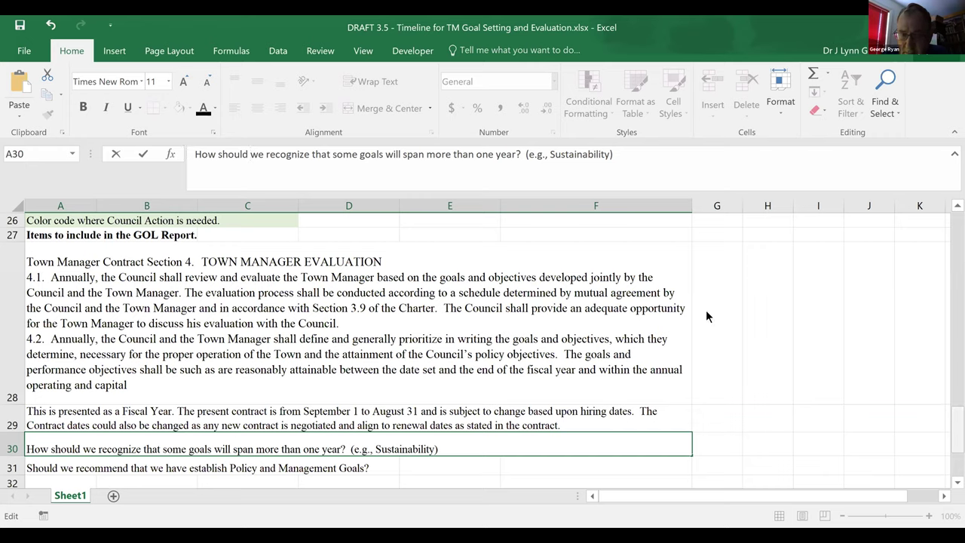
# Add the question "Should policy Goals be linked to Council actions?" in A32, below the Policy and Management Goals question
pyautogui.moveTo(947, 439); pyautogui.dragTo(949, 446)
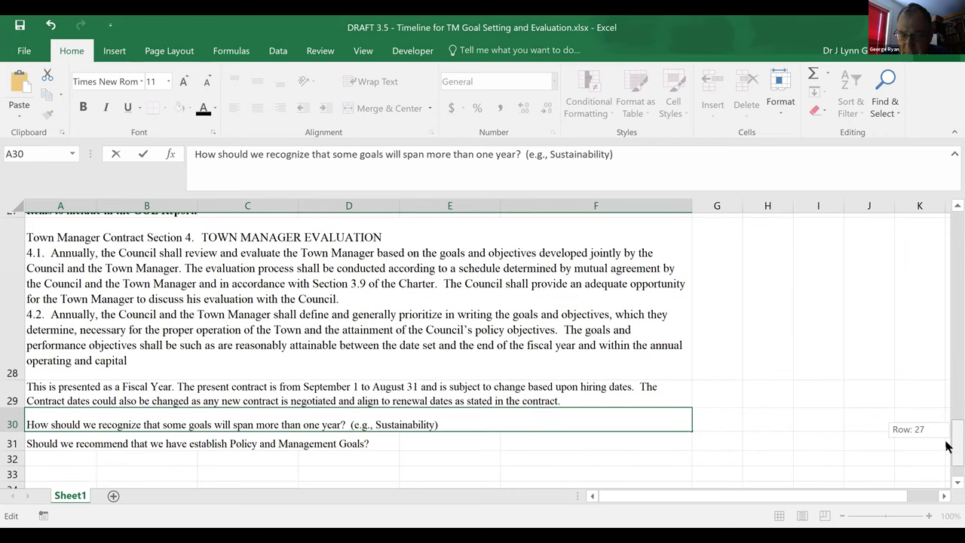
pyautogui.click(73, 452)
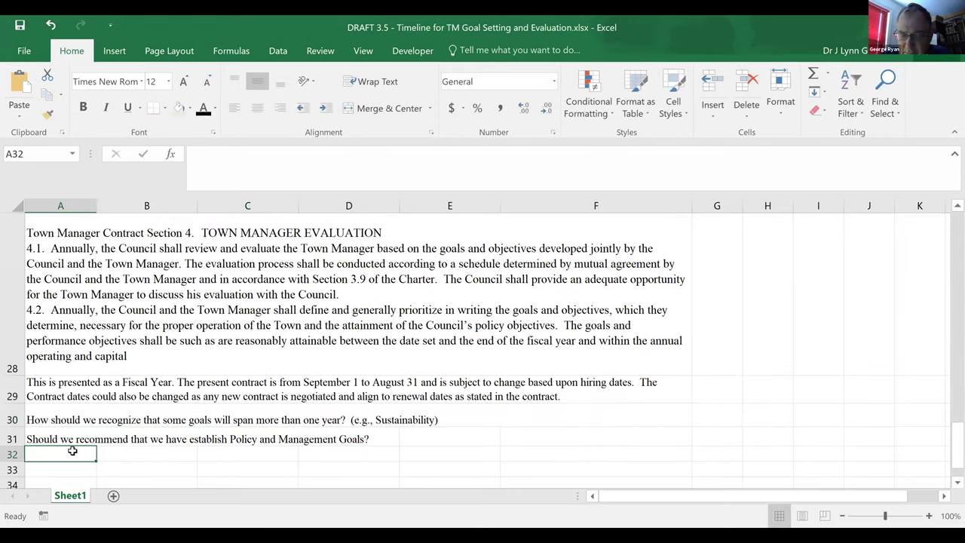
pyautogui.write('Should ')
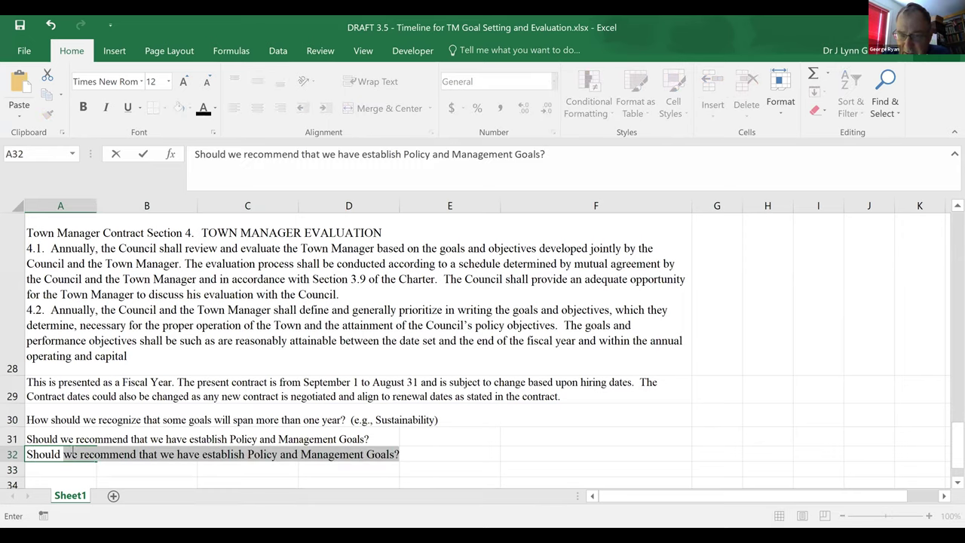
pyautogui.write('policy Goal')
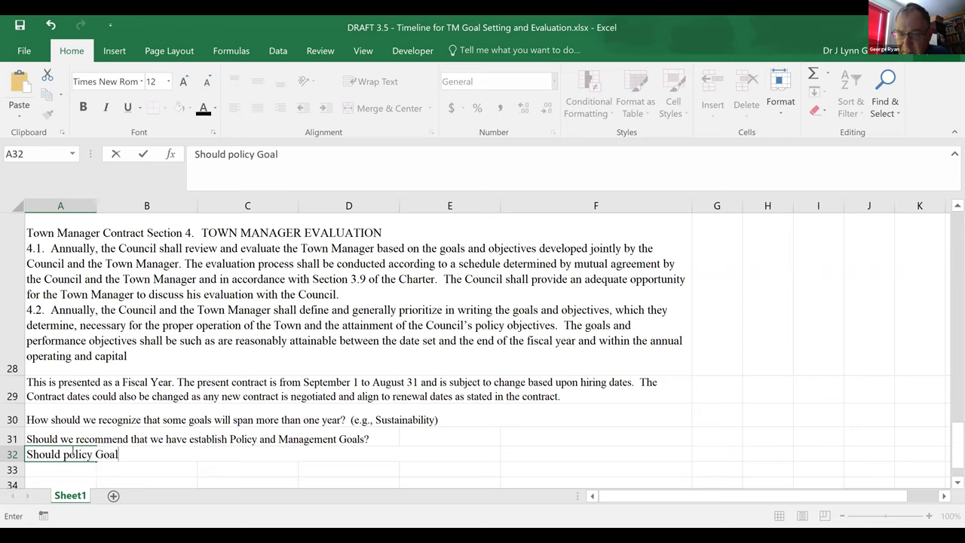
pyautogui.write('s be linked to C')
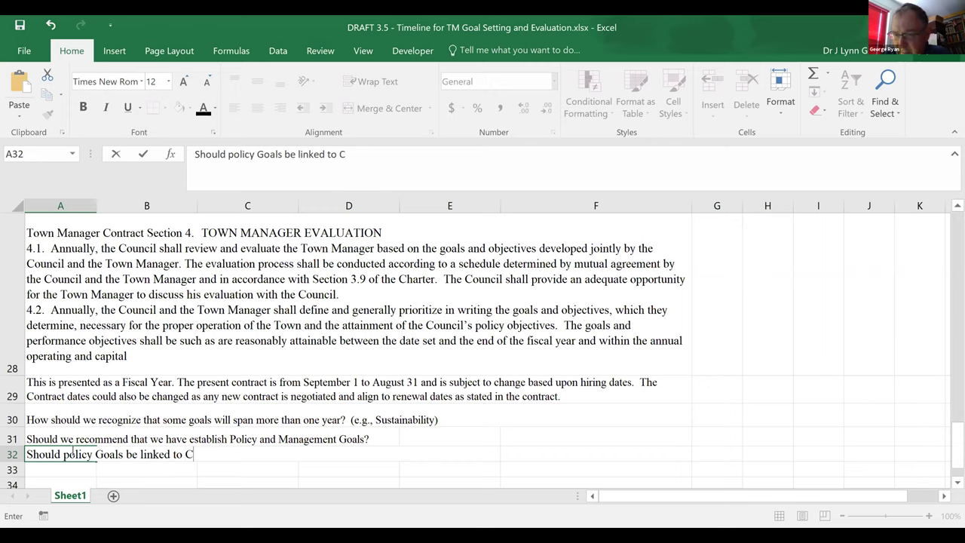
pyautogui.write('ouncil actions?')
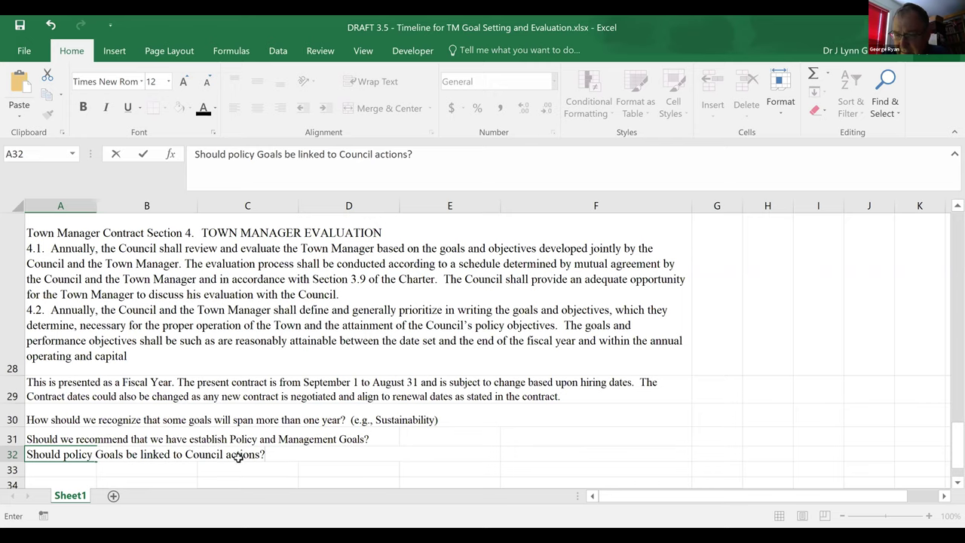
pyautogui.moveTo(295, 456); pyautogui.dragTo(78, 312)
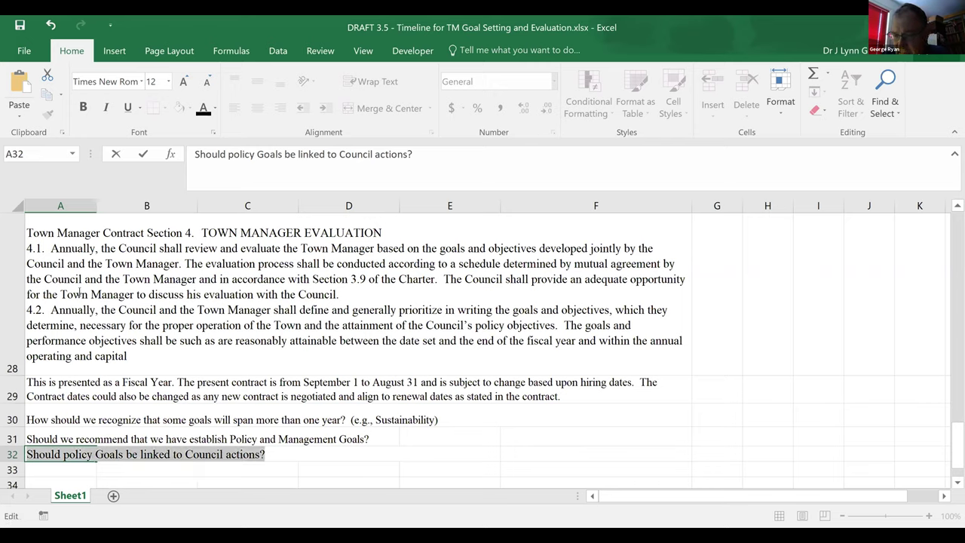
pyautogui.click(288, 466)
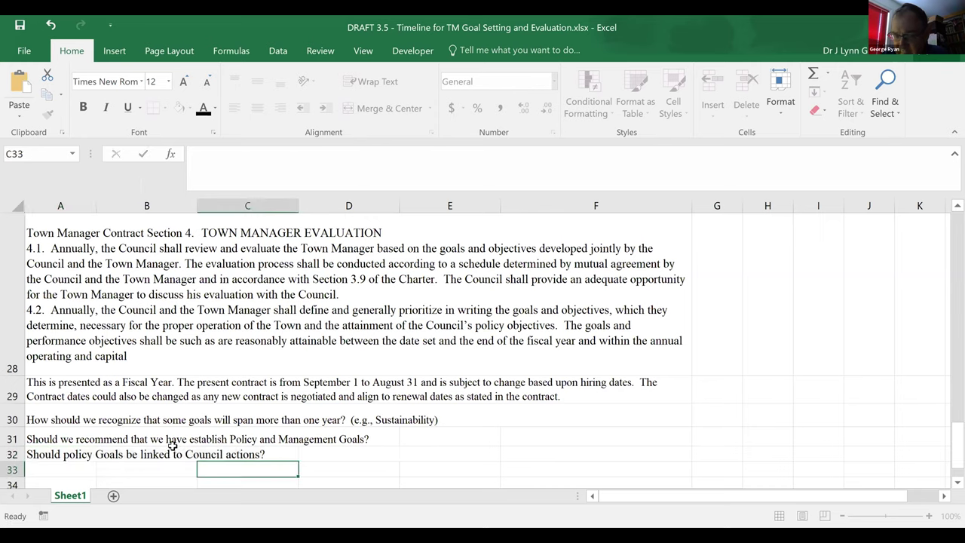
# Set the font size of the GOL Report notes in rows 28 to 32 to 11
pyautogui.moveTo(14, 455); pyautogui.dragTo(18, 269)
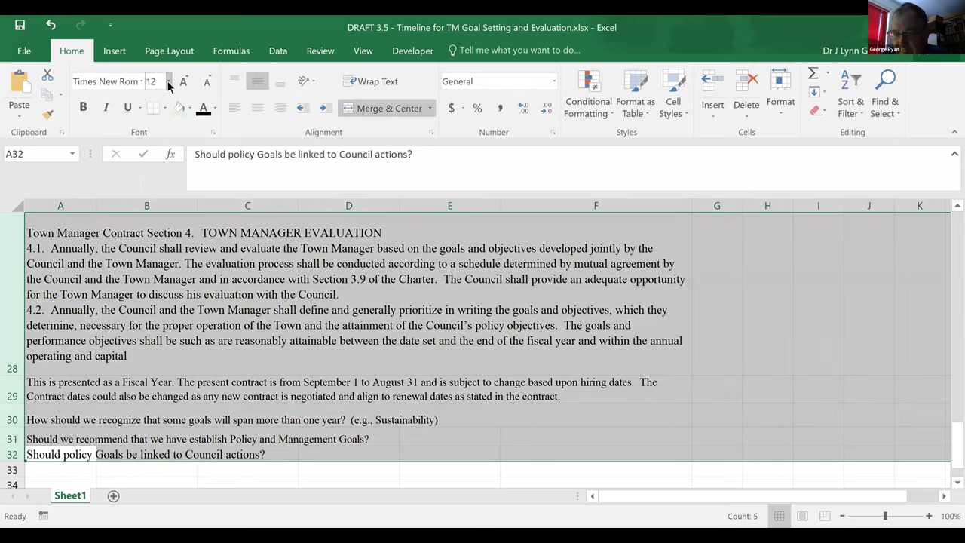
pyautogui.click(169, 83)
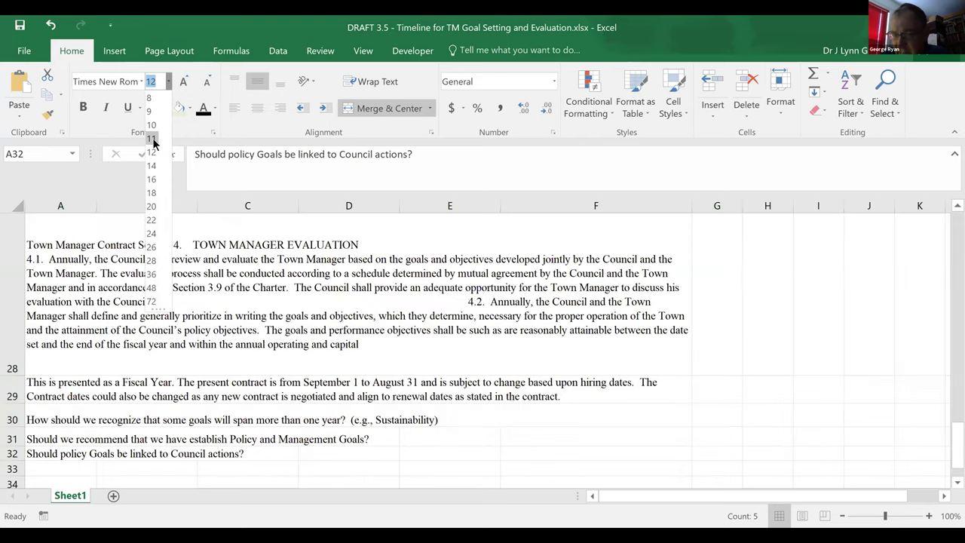
pyautogui.click(153, 141)
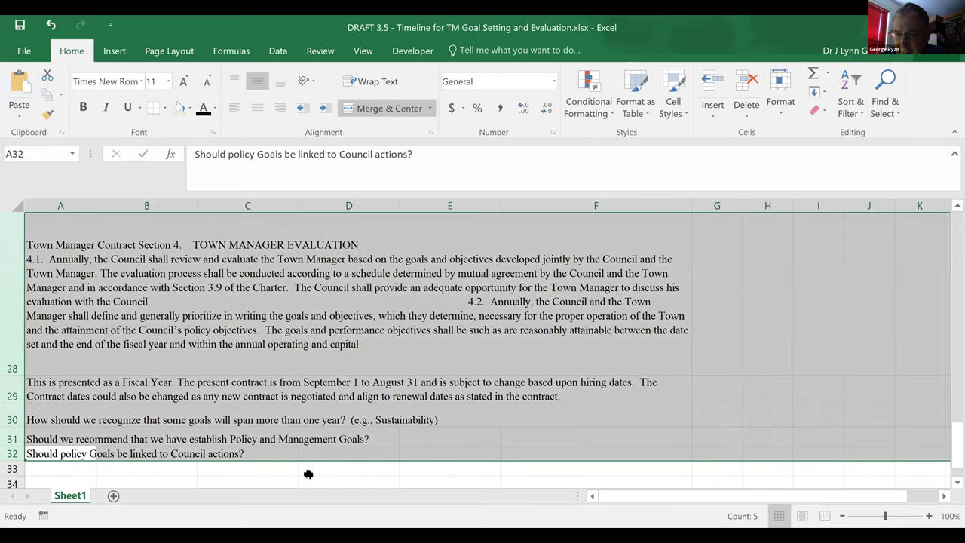
pyautogui.click(309, 474)
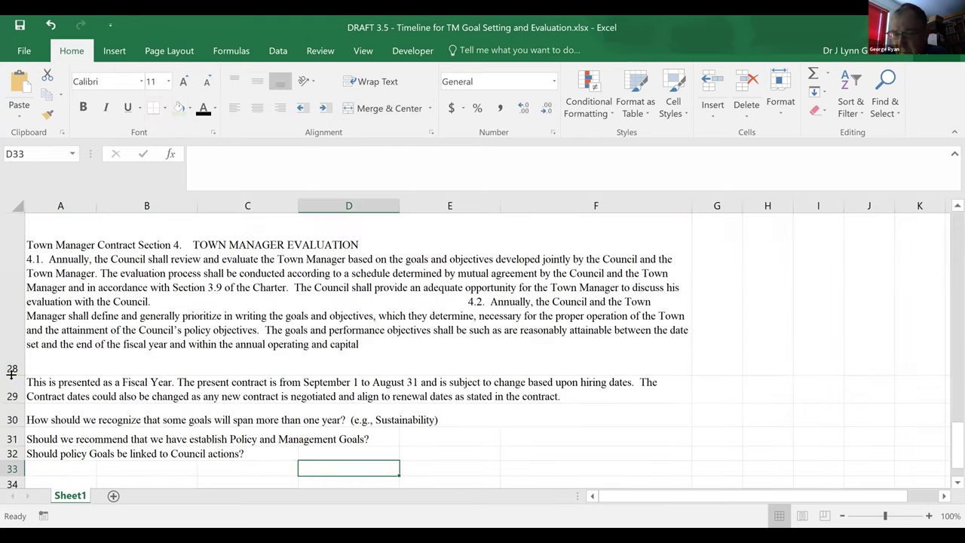
# Reduce the height of row 28 to fit its contract text and make row 32 slightly taller
pyautogui.moveTo(12, 373); pyautogui.dragTo(15, 340)
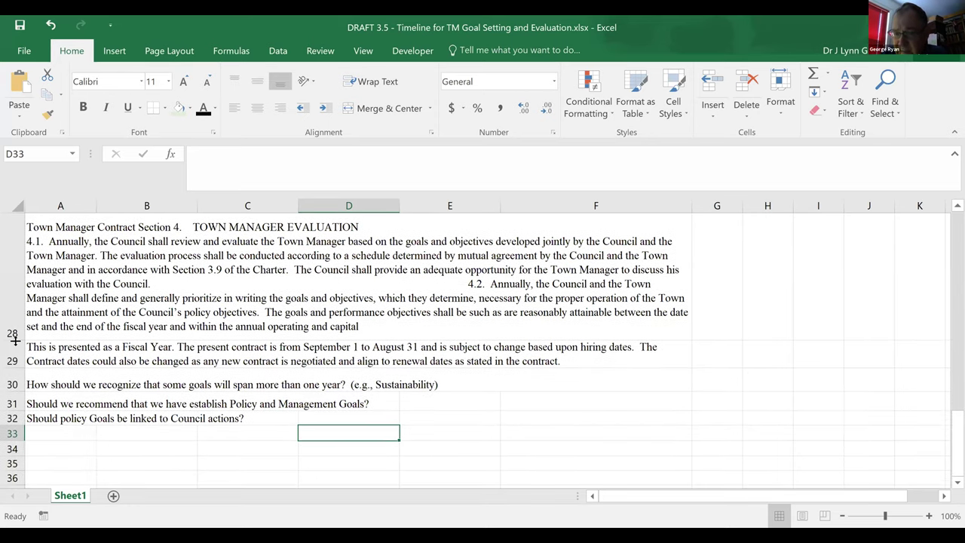
pyautogui.click(15, 425)
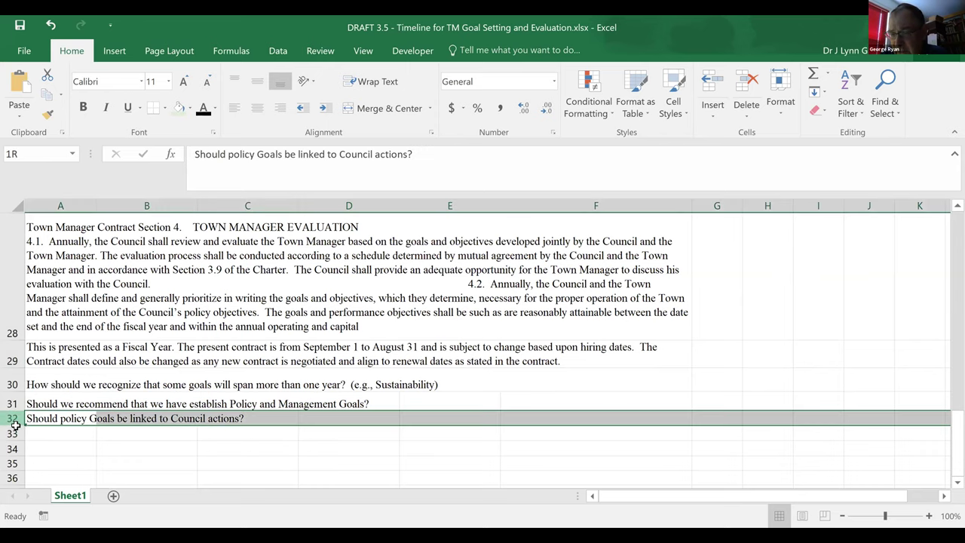
pyautogui.moveTo(15, 425); pyautogui.dragTo(15, 428)
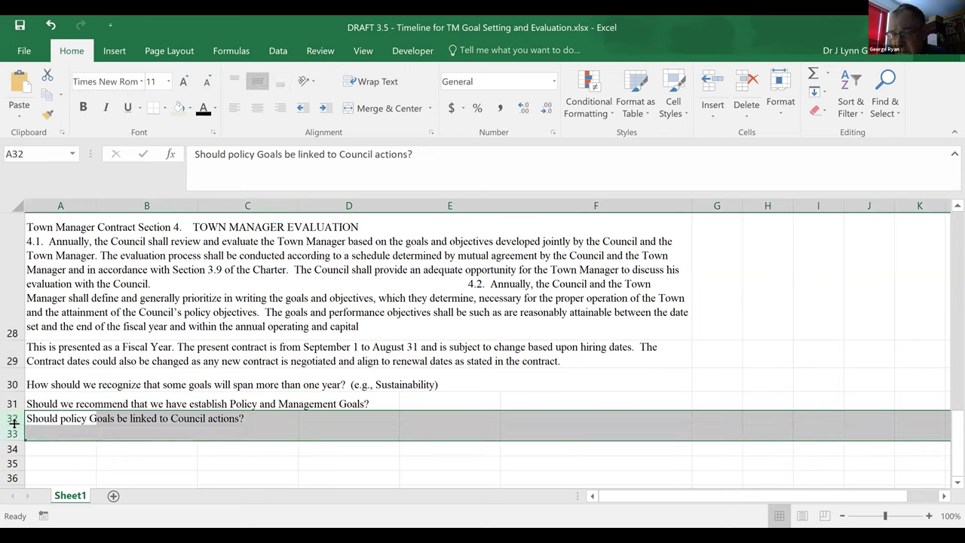
pyautogui.click(54, 463)
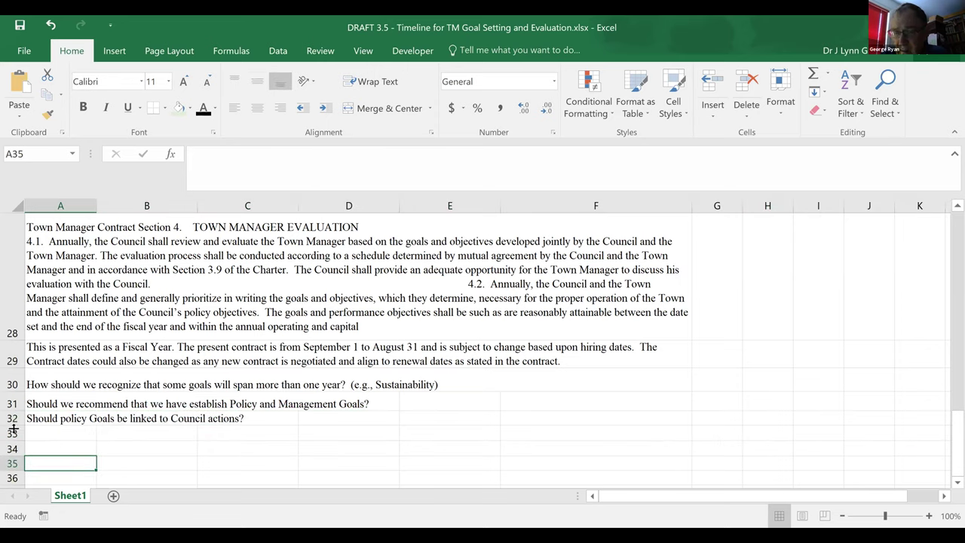
pyautogui.moveTo(13, 424); pyautogui.dragTo(13, 427)
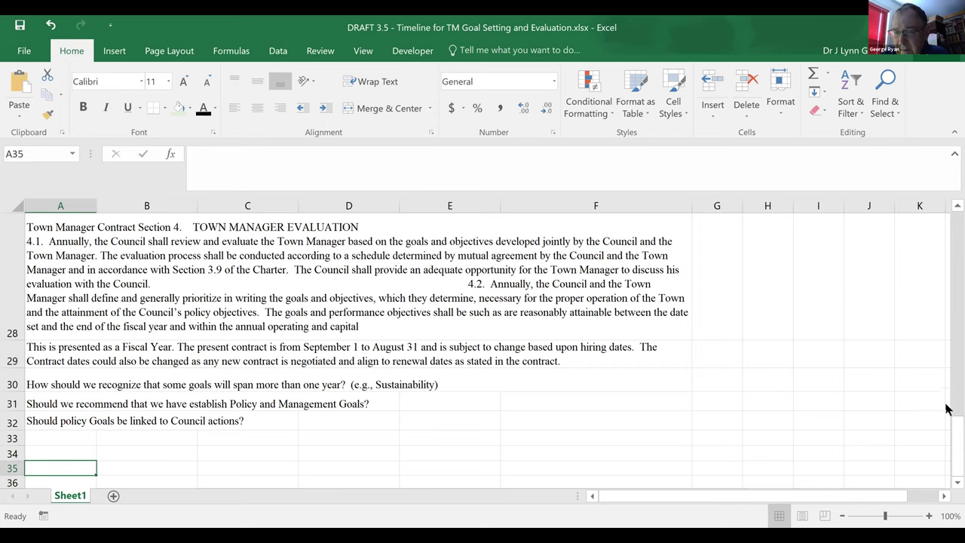
# Examine the full Town Manager Evaluation contract text in A28, including where paragraph 4.2 starts
pyautogui.click(951, 206)
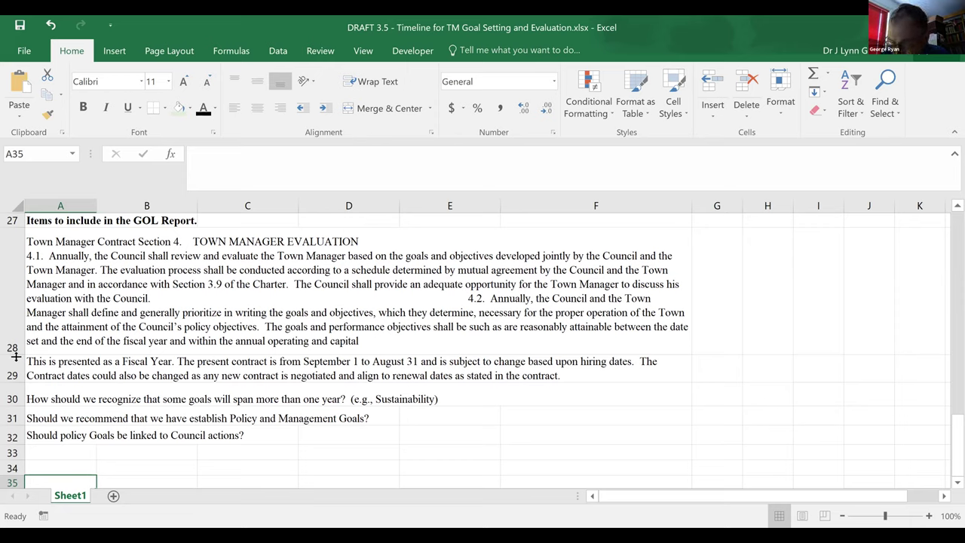
pyautogui.click(372, 293)
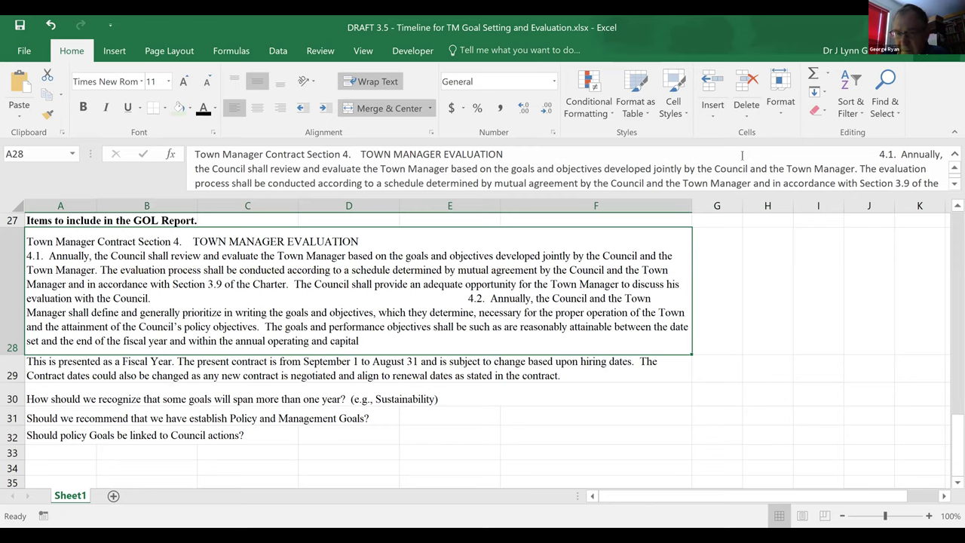
pyautogui.click(951, 184)
pyautogui.click(952, 184)
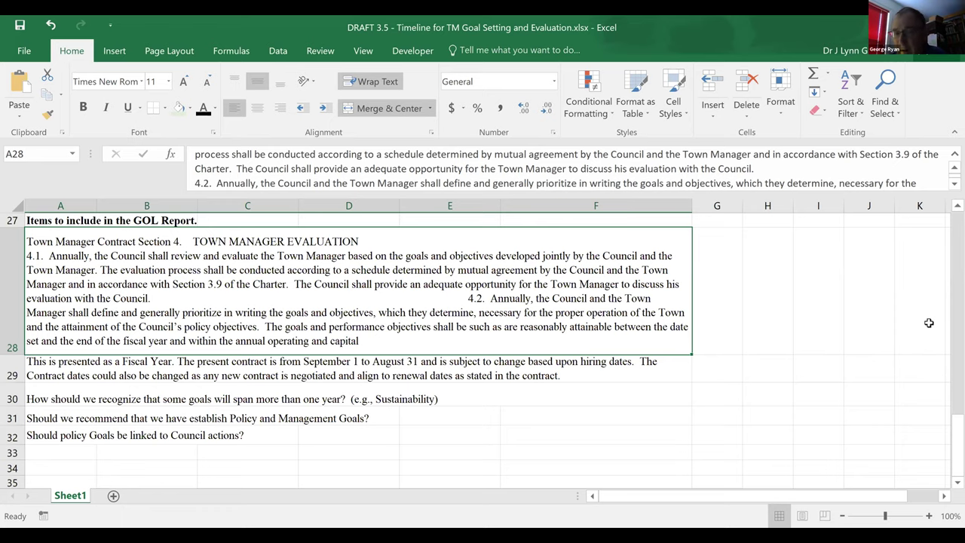
pyautogui.click(461, 296)
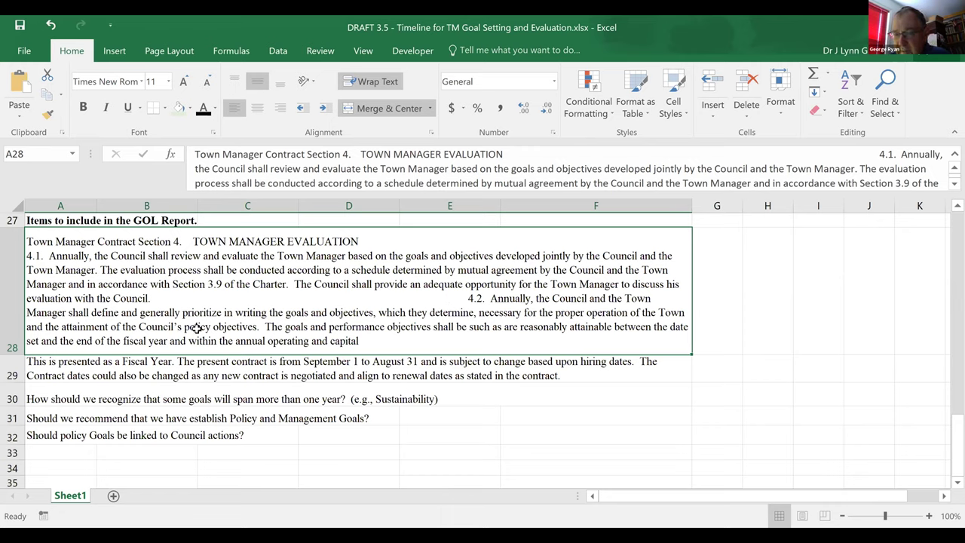
pyautogui.click(788, 312)
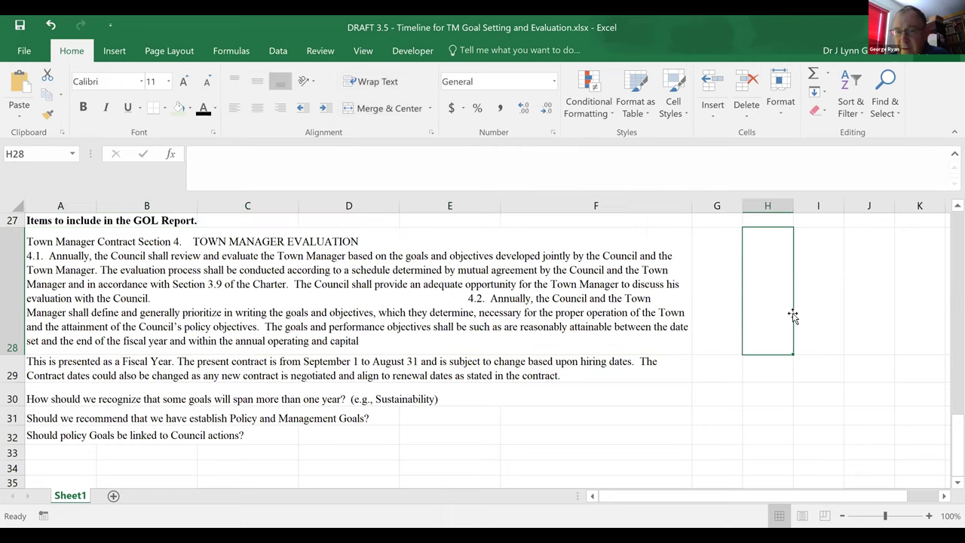
# Insert extra spaces before "4.2." in the contract text in A28 to push it toward the next line
pyautogui.click(462, 299)
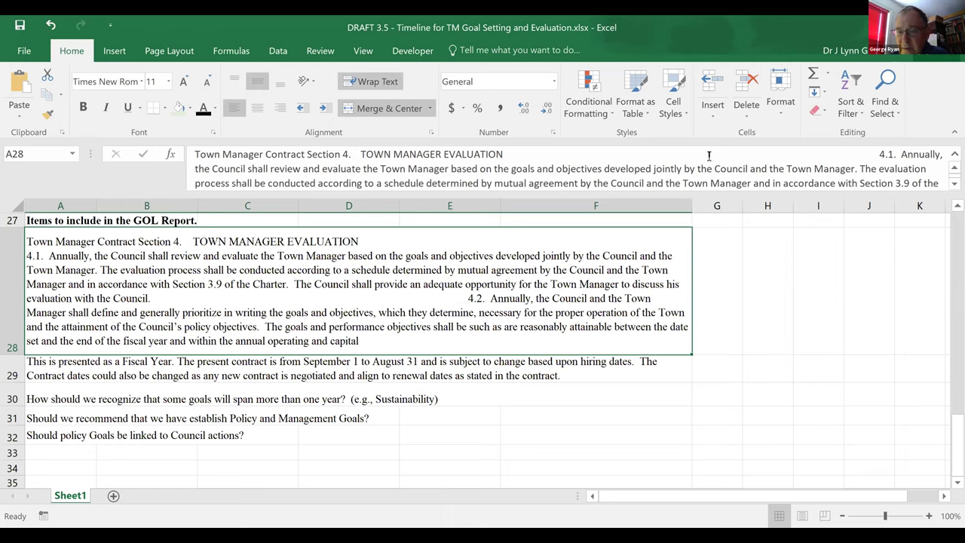
pyautogui.click(953, 185)
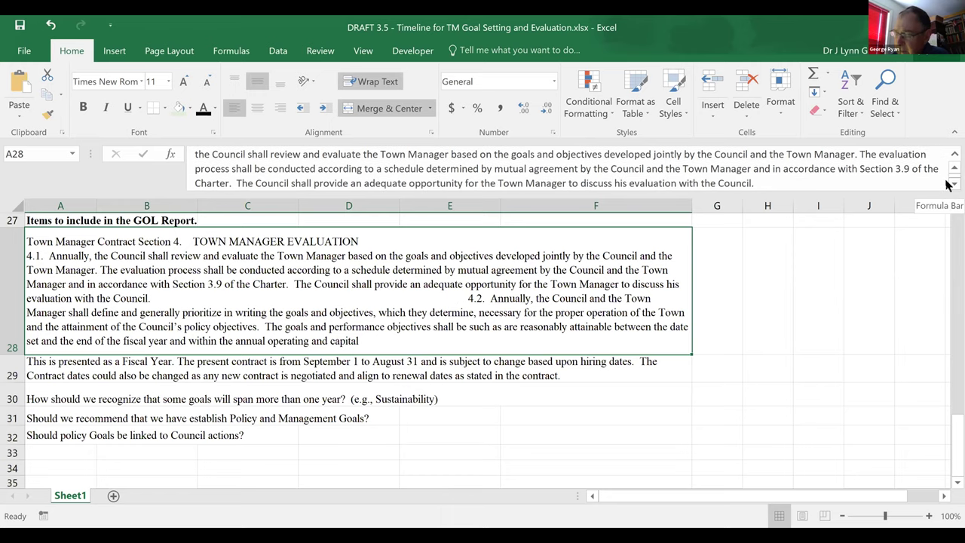
pyautogui.click(951, 185)
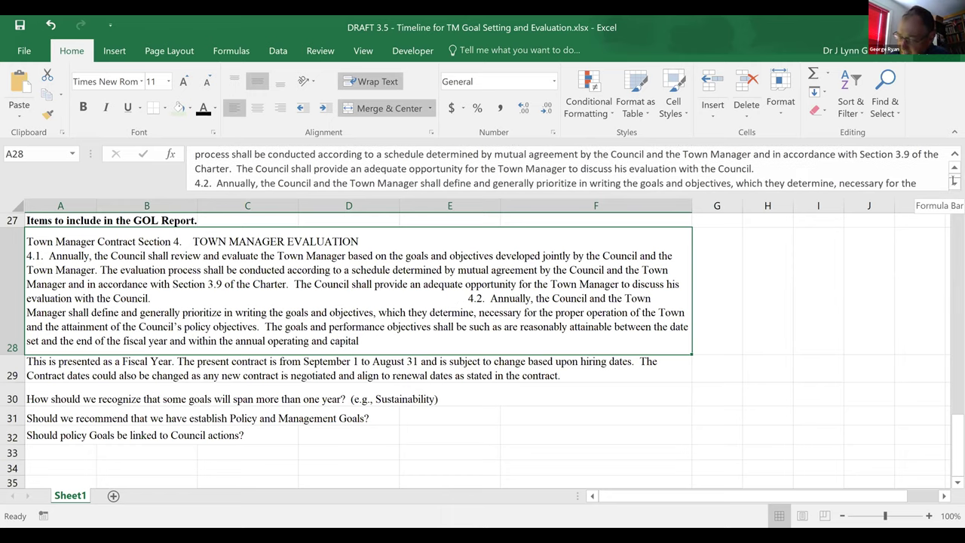
pyautogui.click(193, 184)
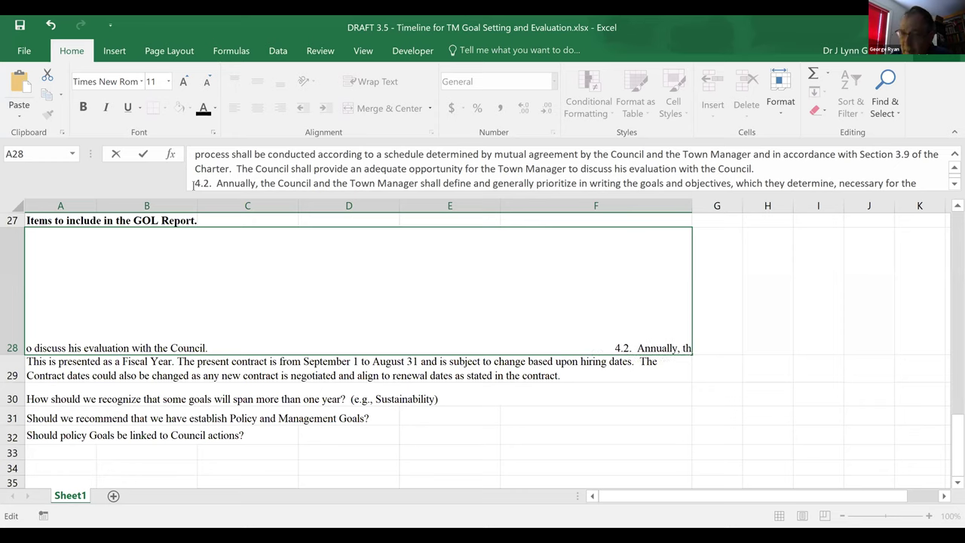
pyautogui.press('Return')
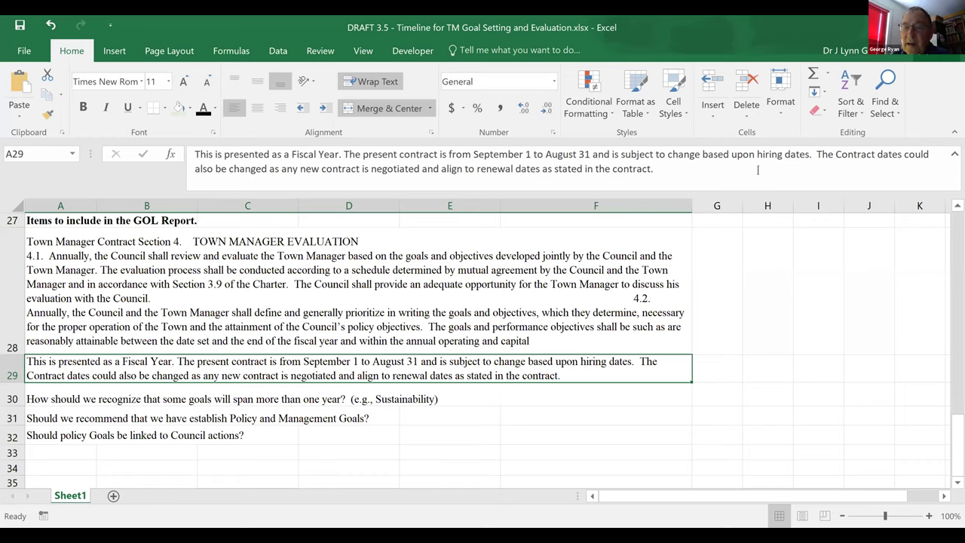
# Add more spaces before "4.2." in A28 so that paragraph starts on its own line below 4.1
pyautogui.click(565, 288)
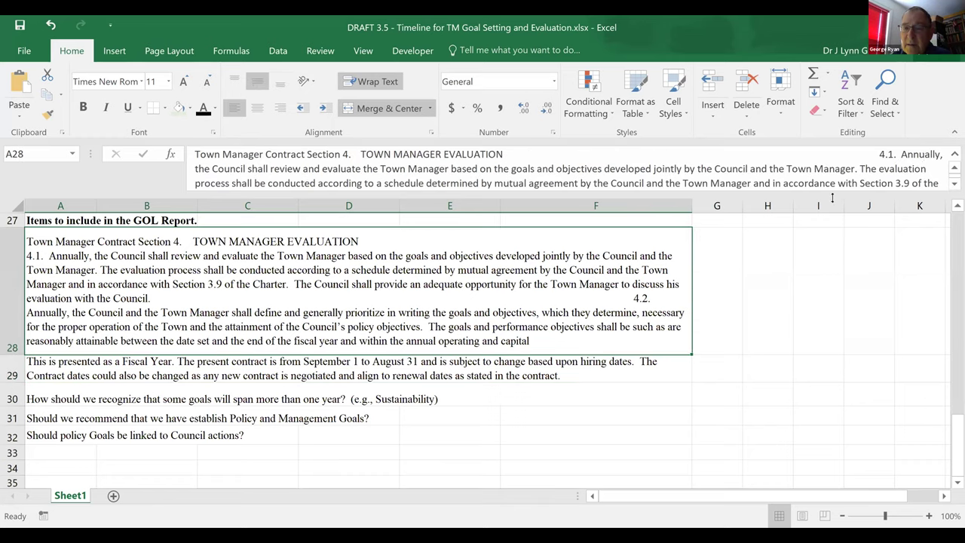
pyautogui.click(954, 184)
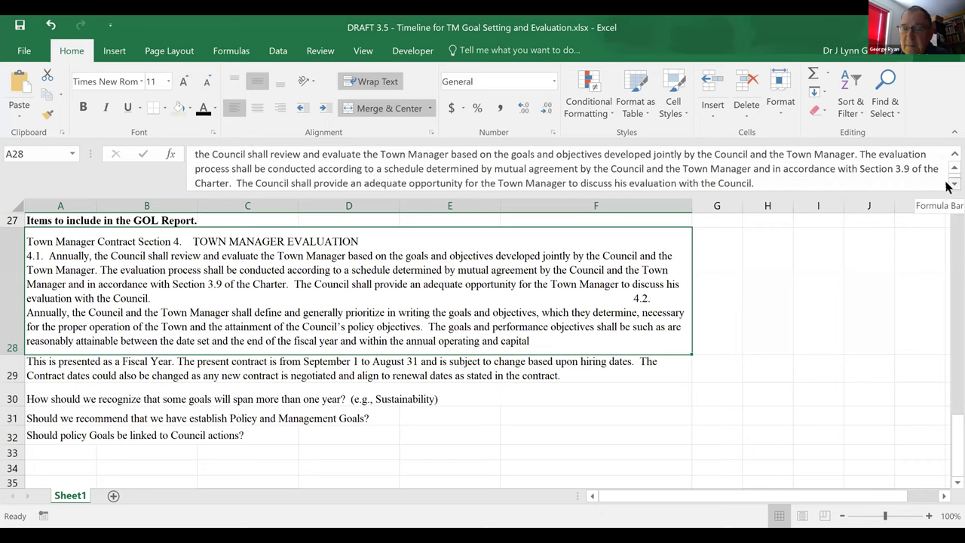
pyautogui.click(954, 184)
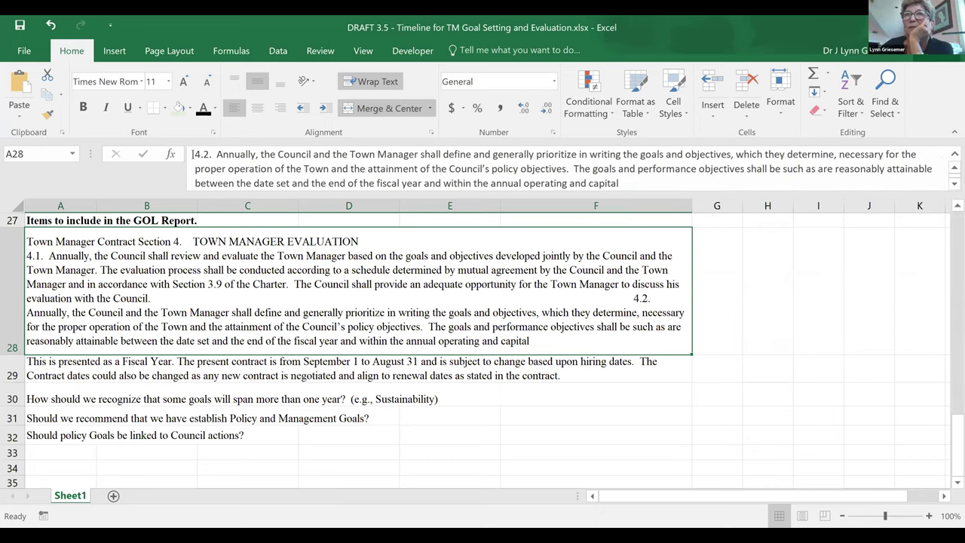
pyautogui.click(192, 154)
pyautogui.press('Left')
pyautogui.press('Left')
pyautogui.press('Left')
pyautogui.press('Left')
pyautogui.press('Left')
pyautogui.press('Left')
pyautogui.press('Left')
pyautogui.press('Left')
pyautogui.press('Left')
pyautogui.press('Left')
pyautogui.press('Left')
pyautogui.press('Left')
pyautogui.press('Left')
pyautogui.press('Left')
pyautogui.press('Left')
pyautogui.press('Left')
pyautogui.press('Left')
pyautogui.press('Left')
pyautogui.press('Left')
pyautogui.press('Left')
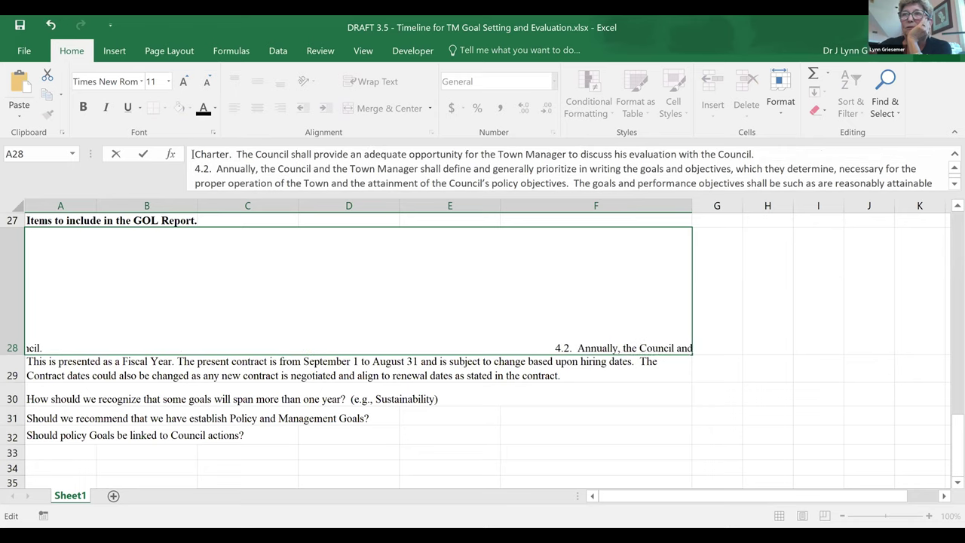
pyautogui.press('Left')
pyautogui.press('Left')
pyautogui.press('Left')
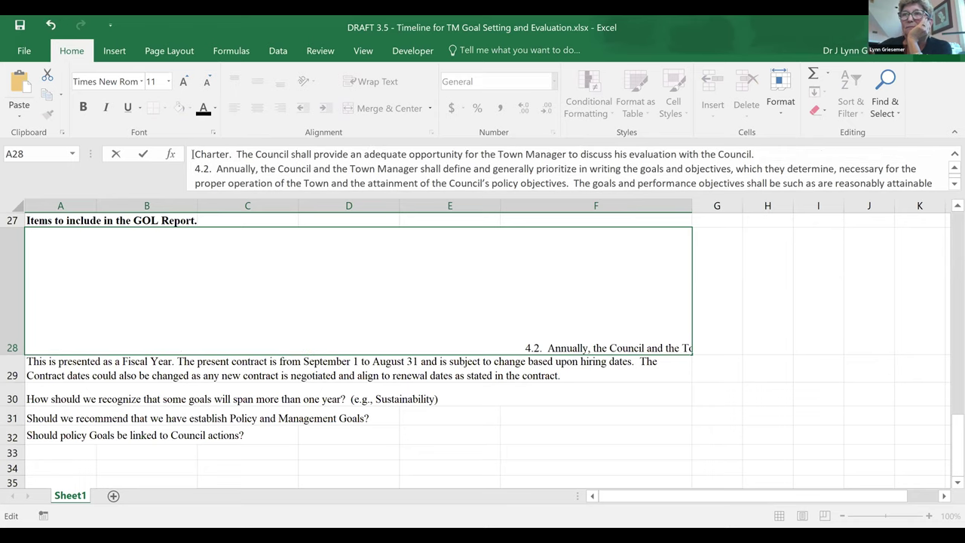
pyautogui.press('Return')
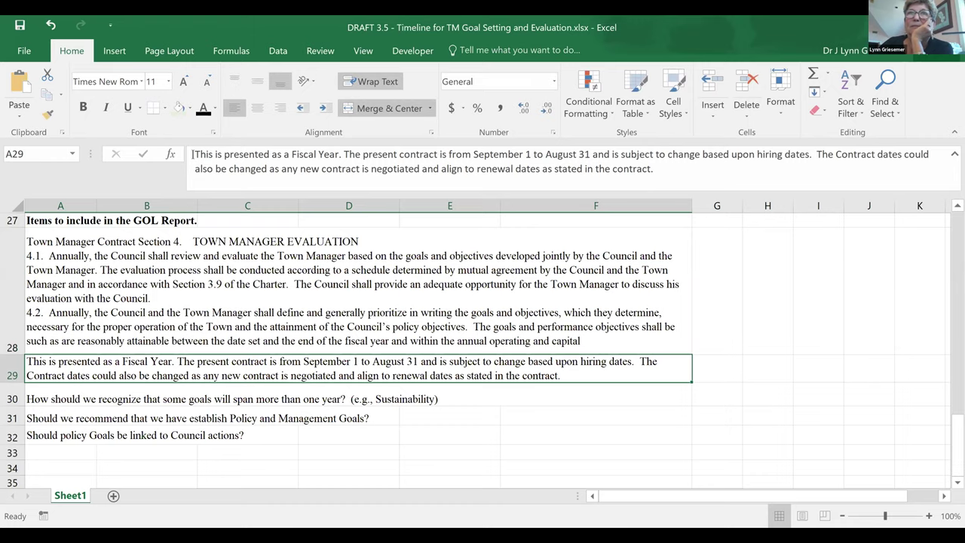
# Save the workbook as "DRAFT 3.5 - Timeline for TM Goal Setting and Evaluation.xlsx", replacing the existing file
pyautogui.click(27, 54)
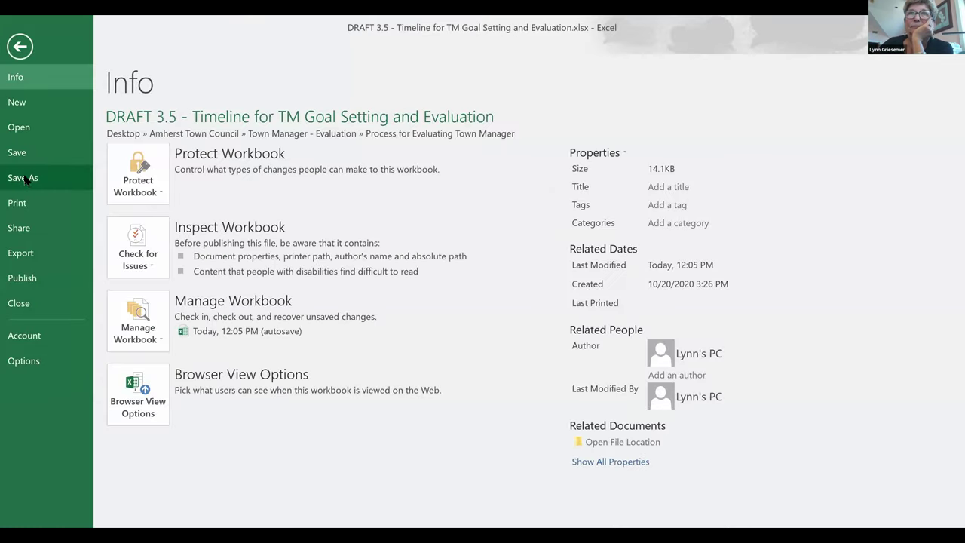
pyautogui.click(26, 179)
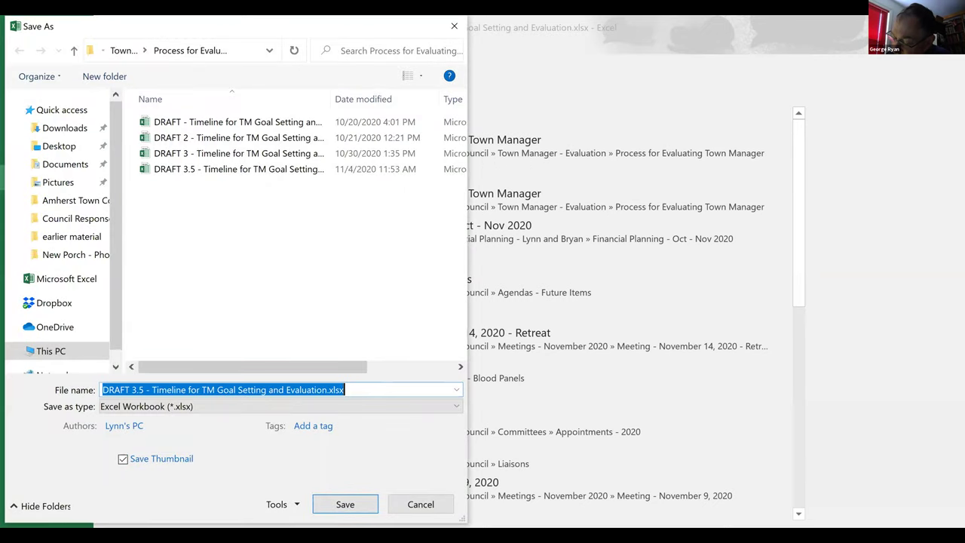
pyautogui.click(348, 504)
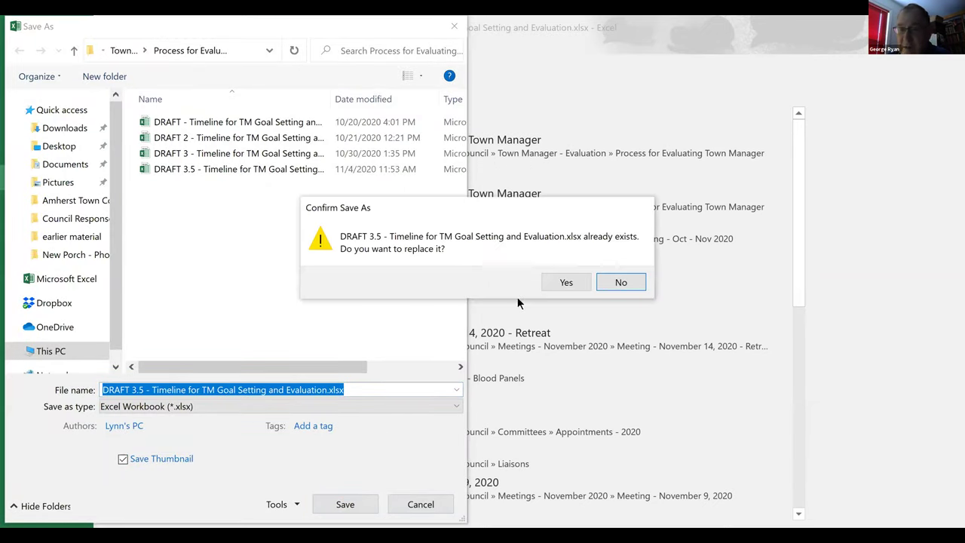
pyautogui.click(564, 282)
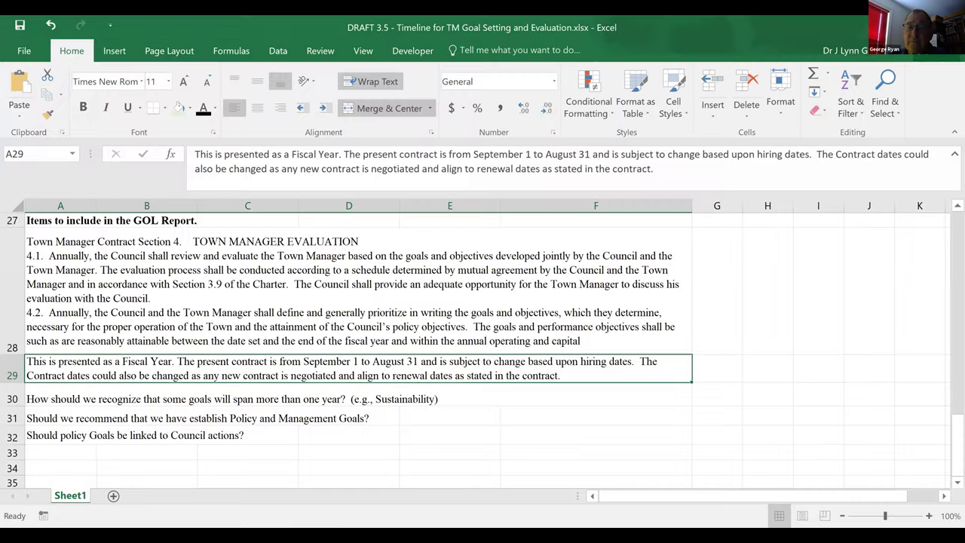